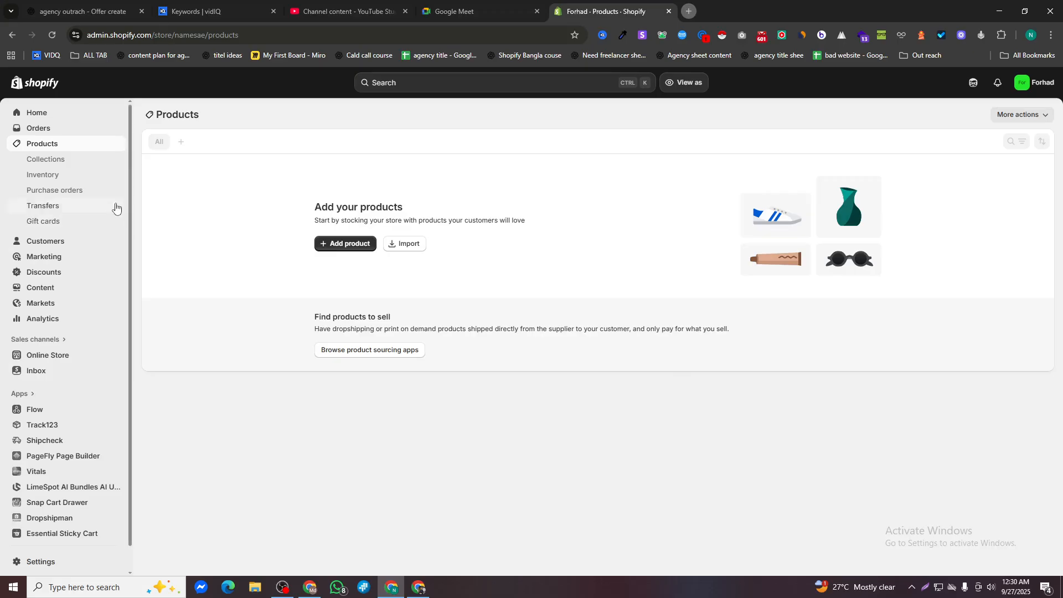
# Open the form for adding a new product to the store
pyautogui.click(18, 113)
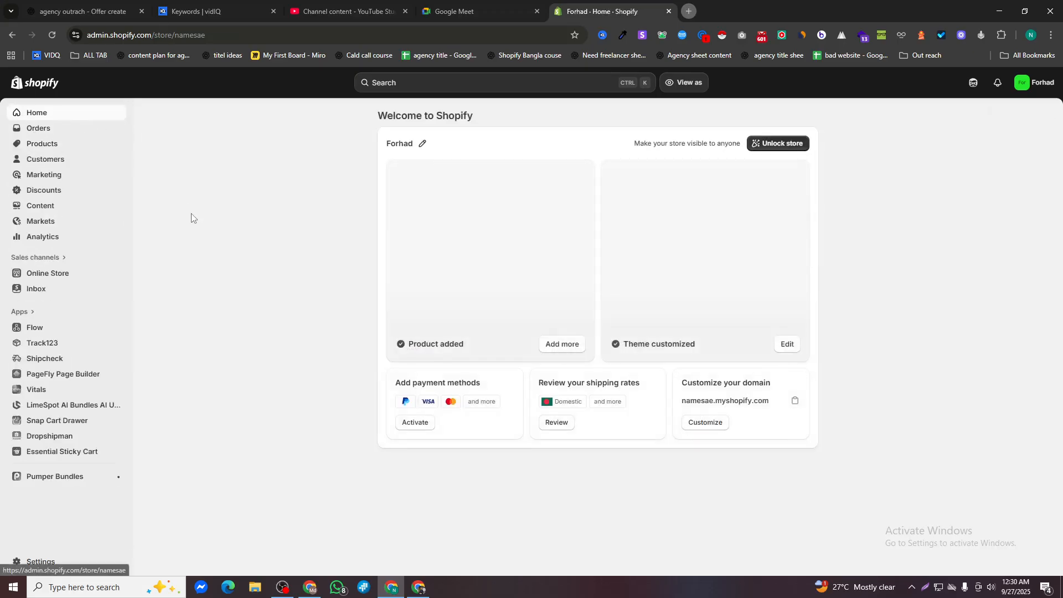
pyautogui.click(51, 144)
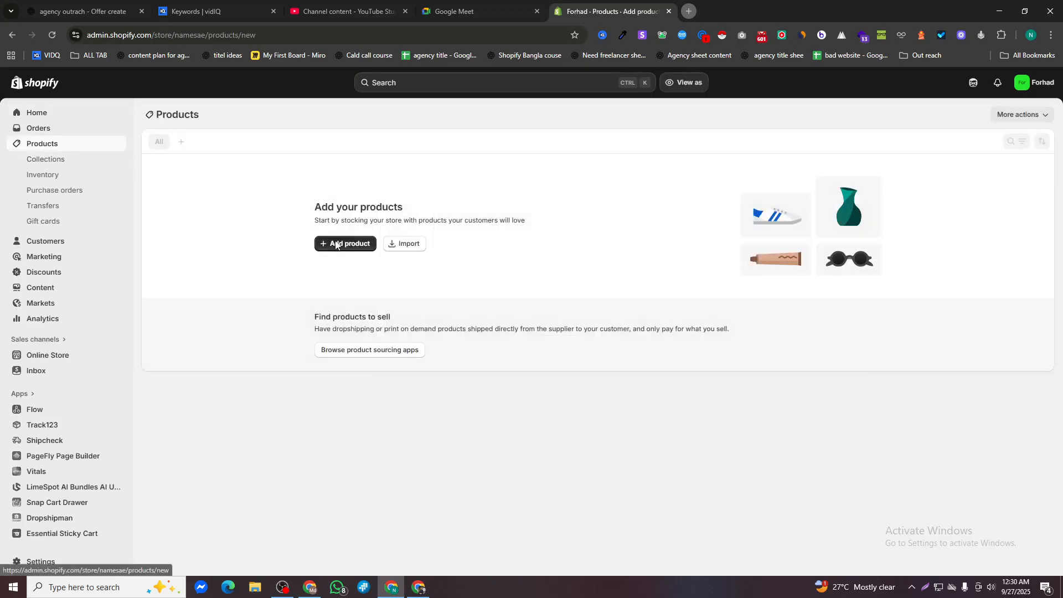
pyautogui.click(354, 244)
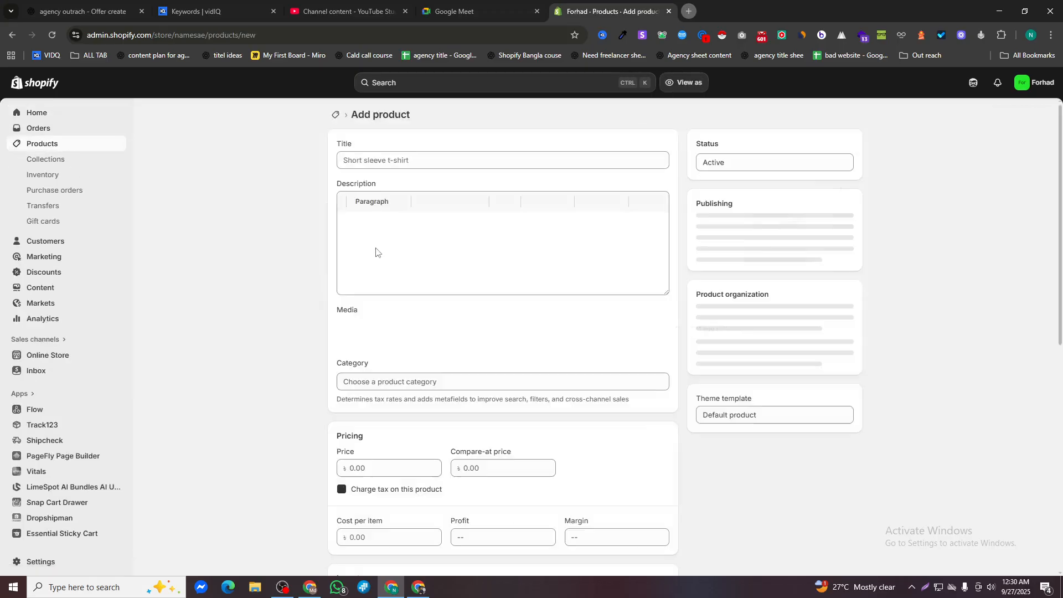
# Enter "Your Product name" as the product title
pyautogui.click(386, 160)
pyautogui.write('YOu')
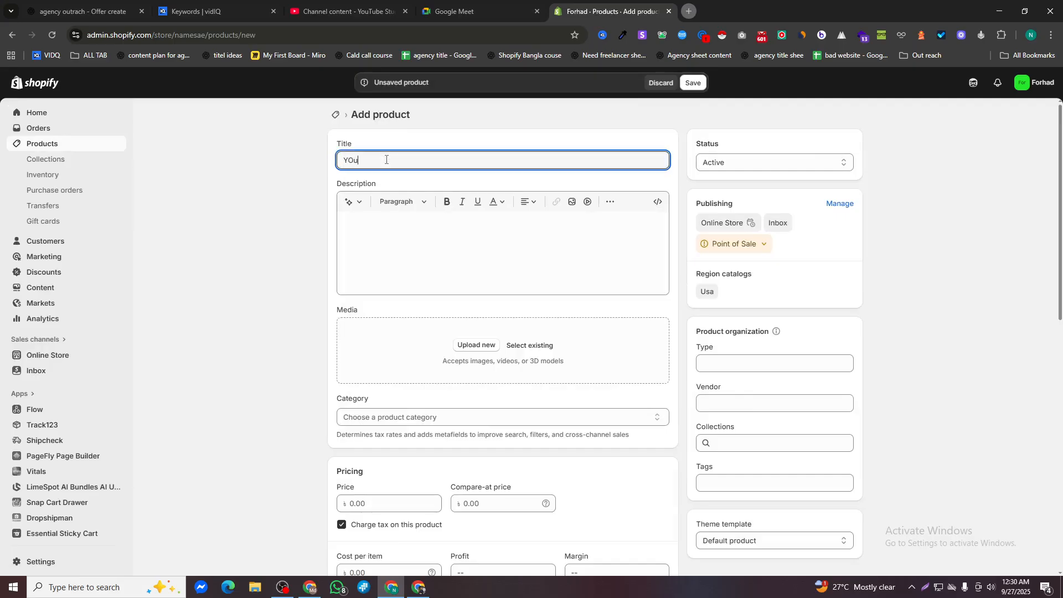
pyautogui.write('ou')
pyautogui.press('BackSpace')
pyautogui.press('BackSpace')
pyautogui.hotkey('ctrl', 'shift', 'i')
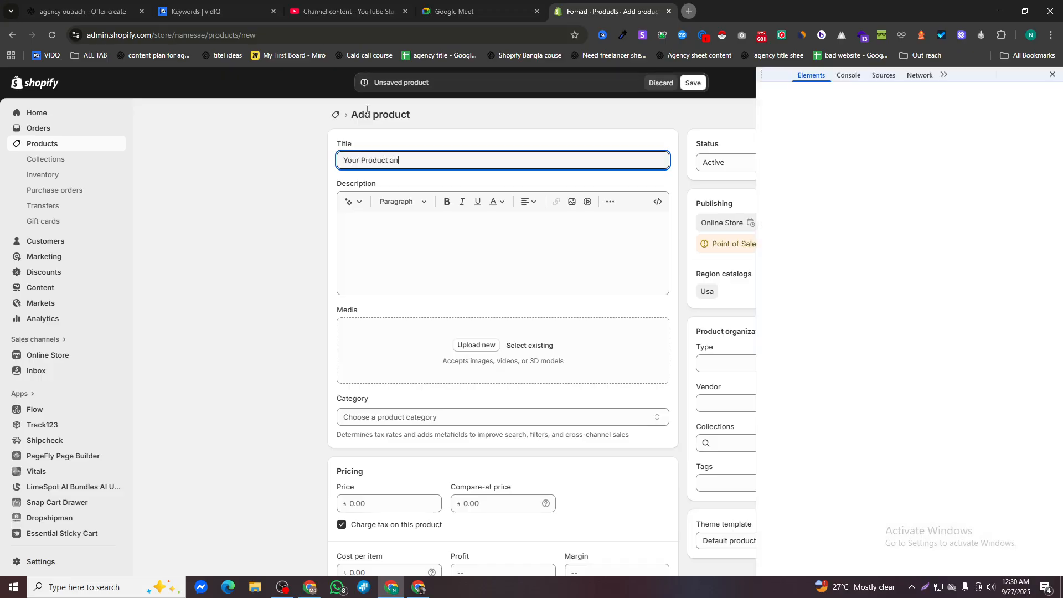
pyautogui.click(1053, 74)
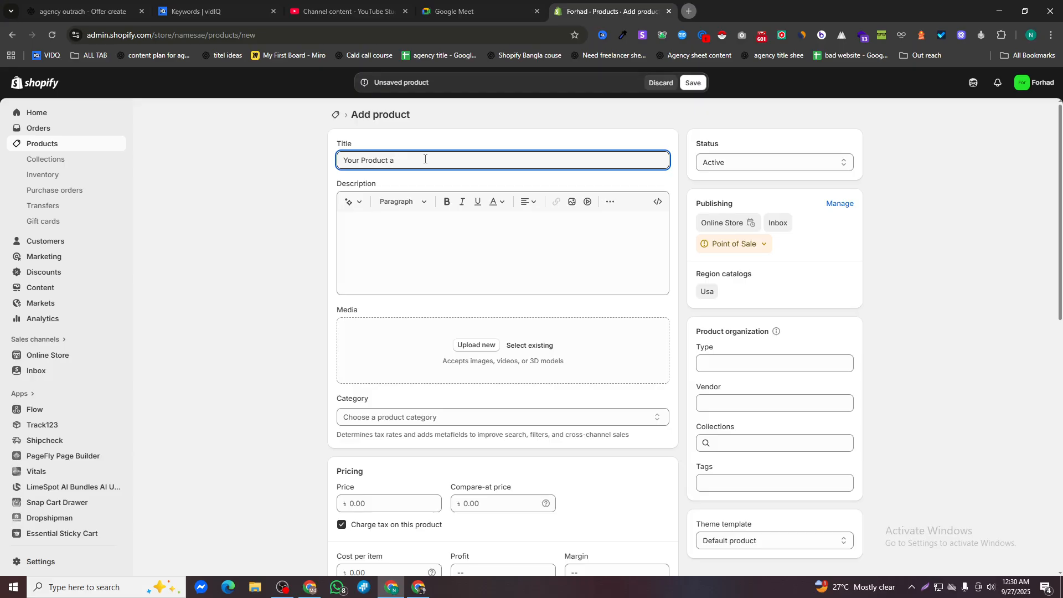
pyautogui.press('BackSpace')
pyautogui.write('name')
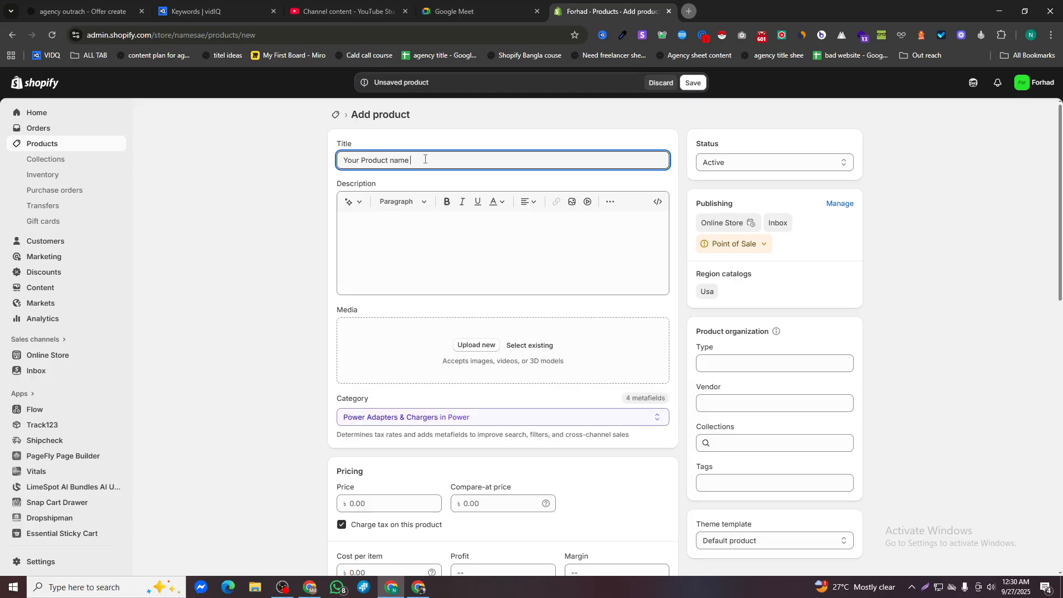
# Reuse the title text in the product description and edit it to read "Here will be Your Product description"
pyautogui.hotkey('ctrl', 'a')
pyautogui.hotkey('ctrl', 'c')
pyautogui.click(384, 222)
pyautogui.hotkey('ctrl', 'v')
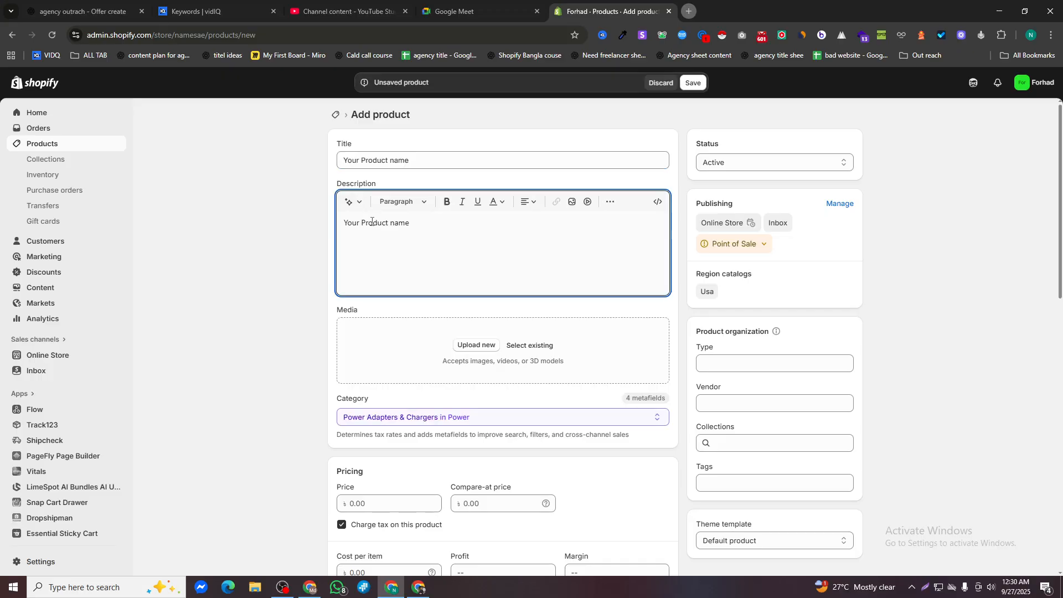
pyautogui.doubleClick(368, 222)
pyautogui.click(342, 223)
pyautogui.write('here')
pyautogui.press('BackSpace')
pyautogui.press('BackSpace')
pyautogui.press('BackSpace')
pyautogui.press('BackSpace')
pyautogui.press('BackSpace')
pyautogui.write('Here will be')
pyautogui.doubleClick(421, 222)
pyautogui.click(483, 226)
pyautogui.doubleClick(447, 222)
pyautogui.write('d')
pyautogui.click(476, 344)
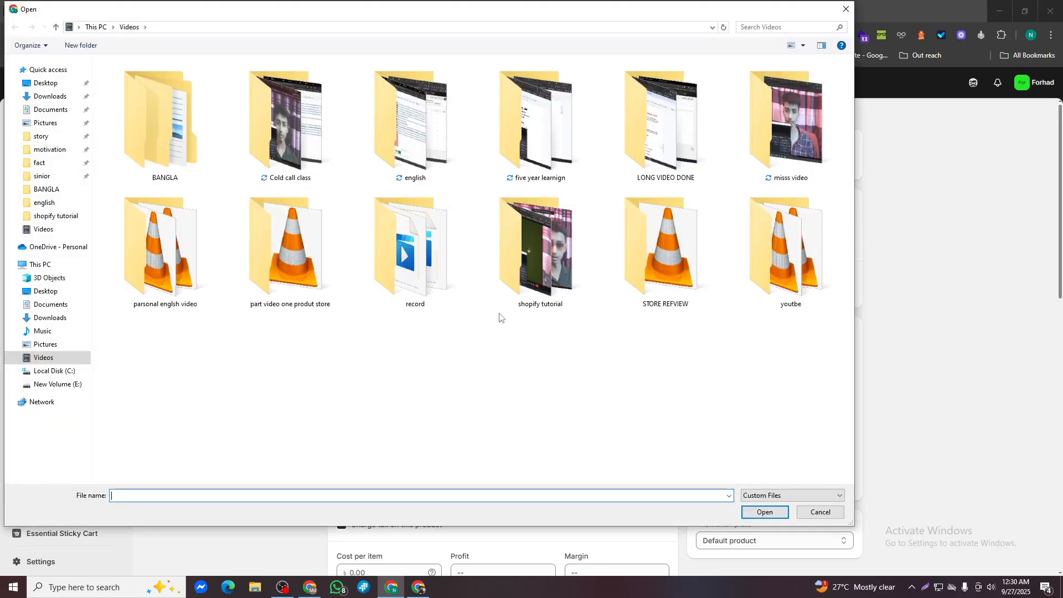
pyautogui.click(50, 97)
pyautogui.scroll(-5, 604, 210)
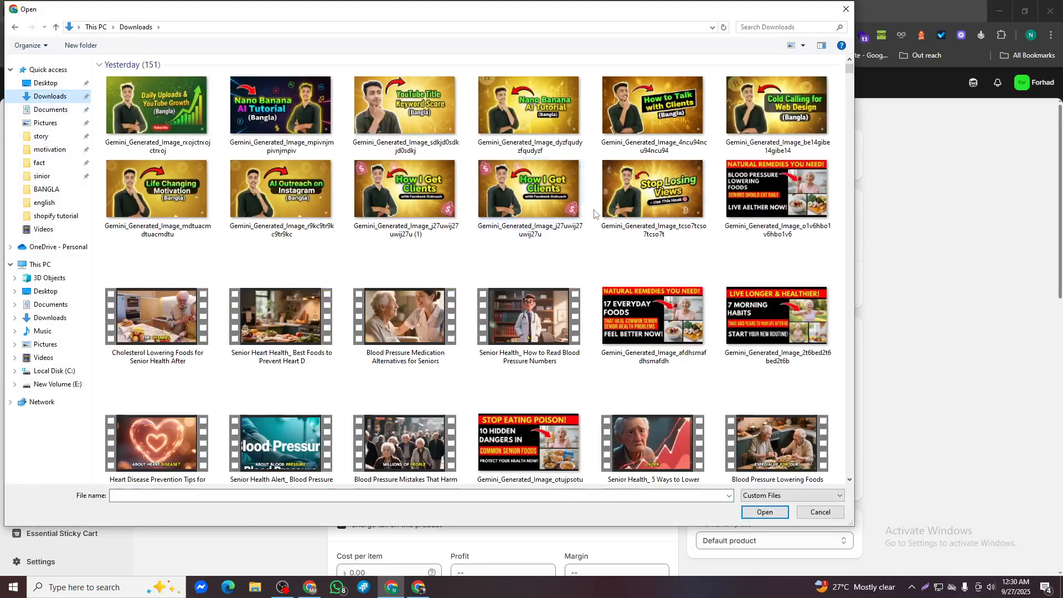
pyautogui.scroll(-15, 604, 211)
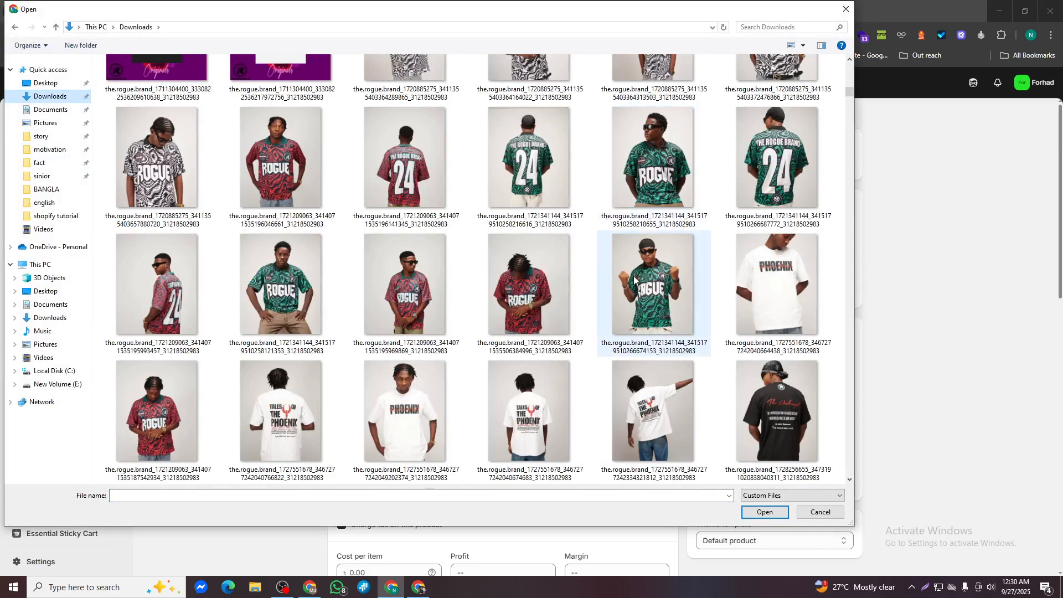
pyautogui.scroll(-3, 700, 328)
pyautogui.doubleClick(540, 387)
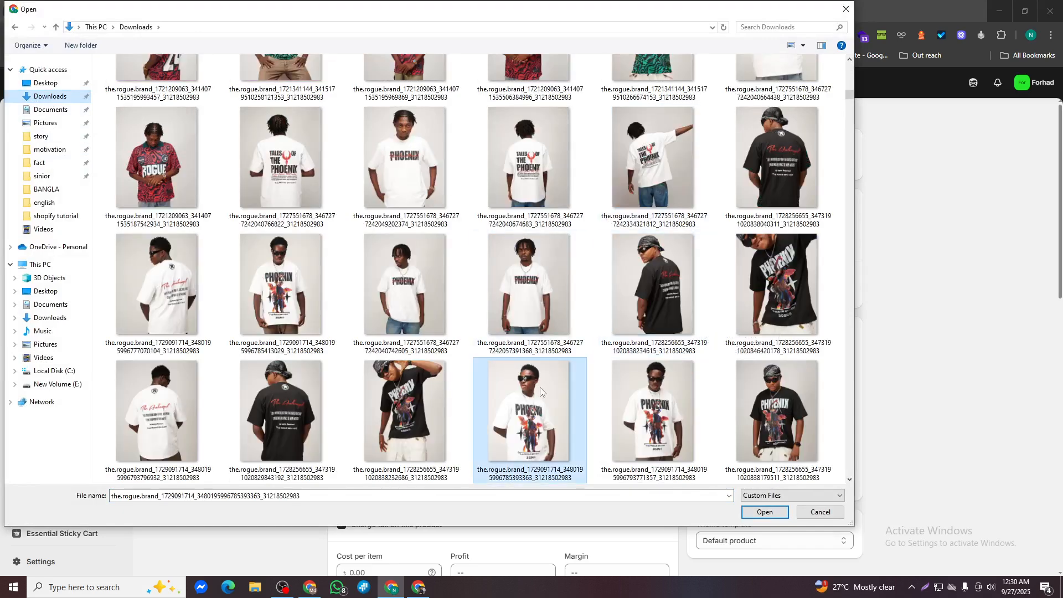
# Set the product price to 490.99 and the compare-at price to 999.00
pyautogui.scroll(-3, 598, 383)
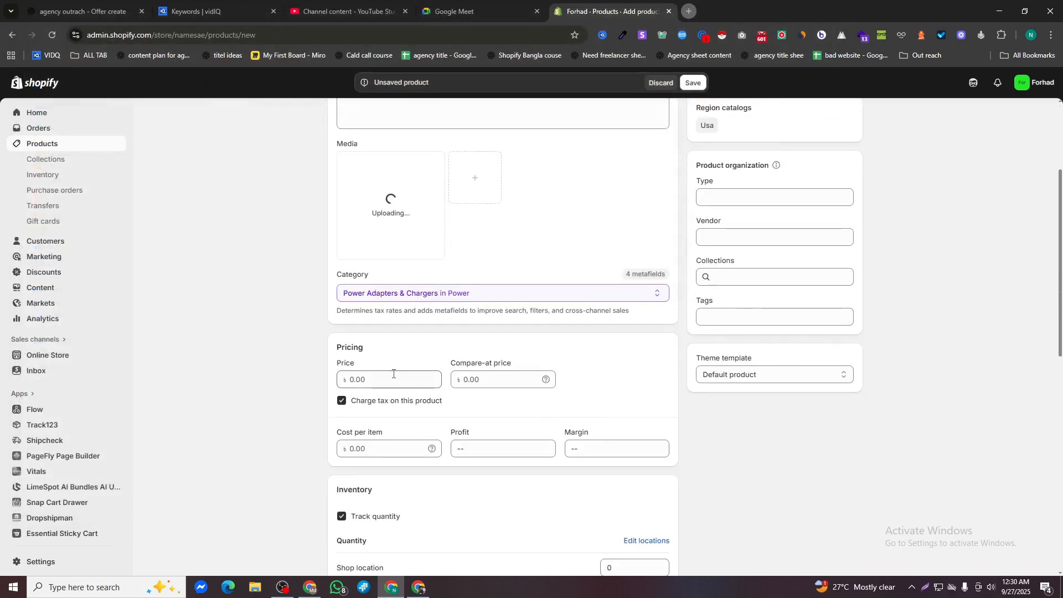
pyautogui.click(396, 372)
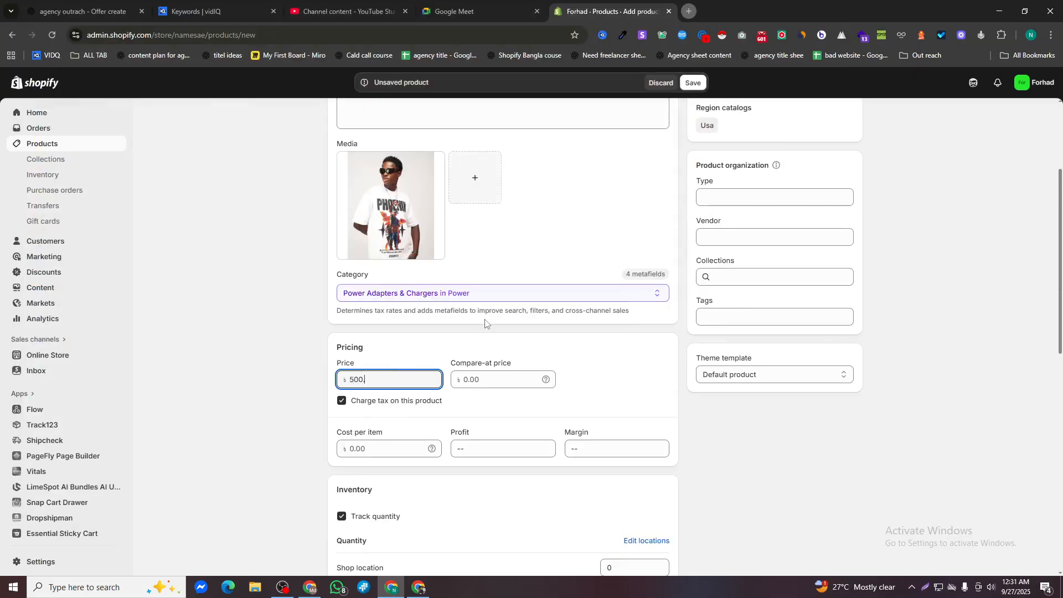
pyautogui.click(360, 377)
pyautogui.press('BackSpace')
pyautogui.press('BackSpace')
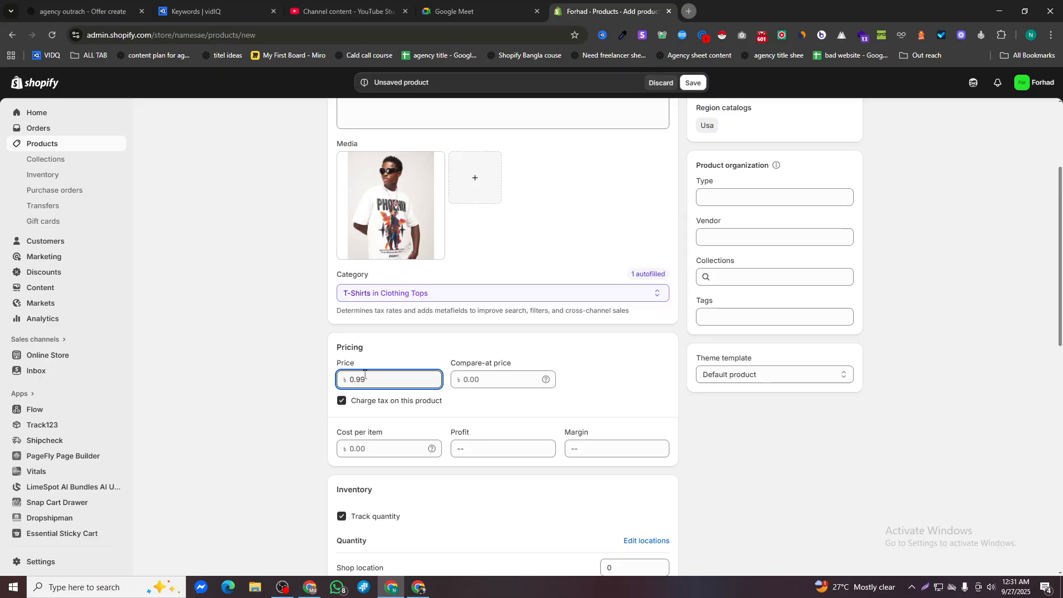
pyautogui.write('49')
pyautogui.click(496, 375)
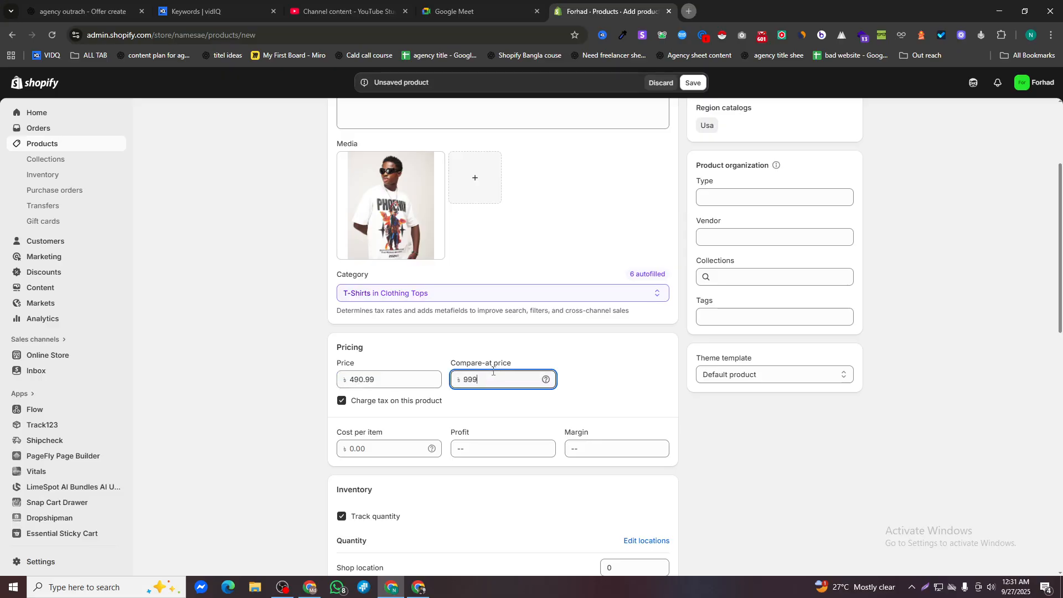
pyautogui.click(598, 374)
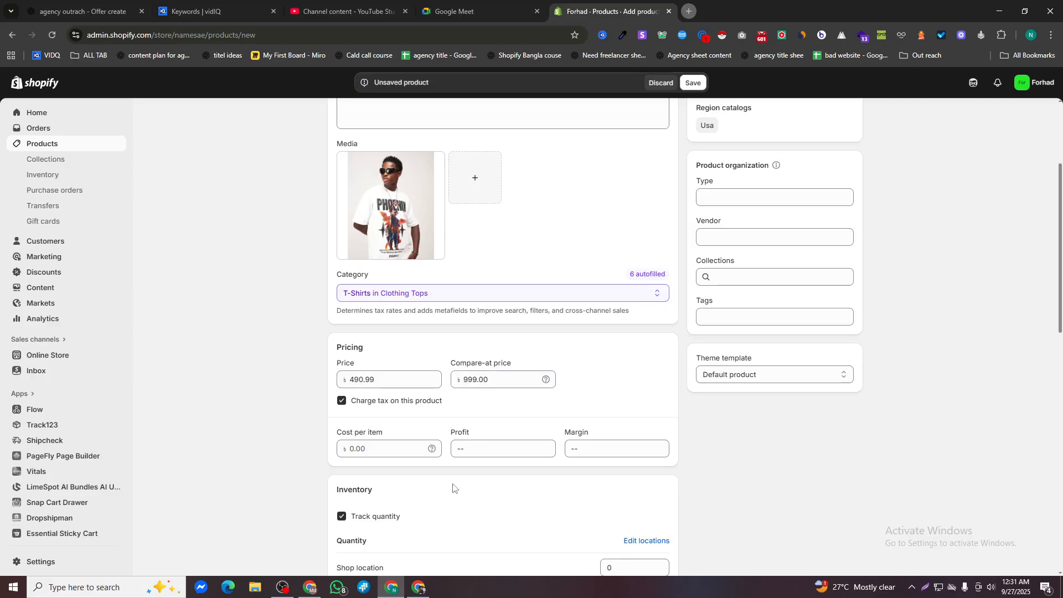
# Set the inventory quantity at Shop location to 66
pyautogui.scroll(-2, 625, 465)
pyautogui.click(625, 457)
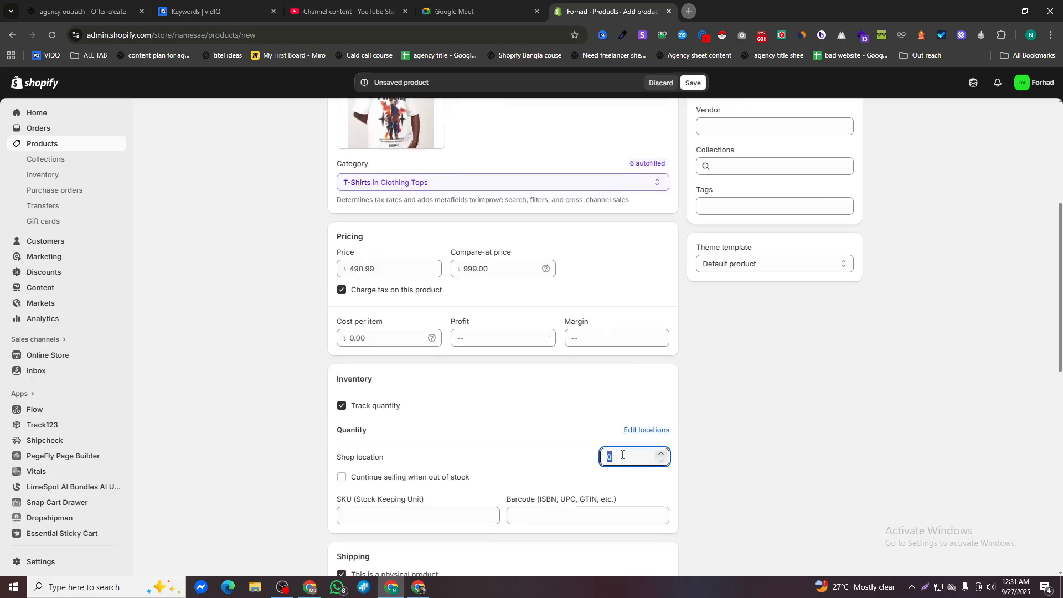
pyautogui.click(487, 397)
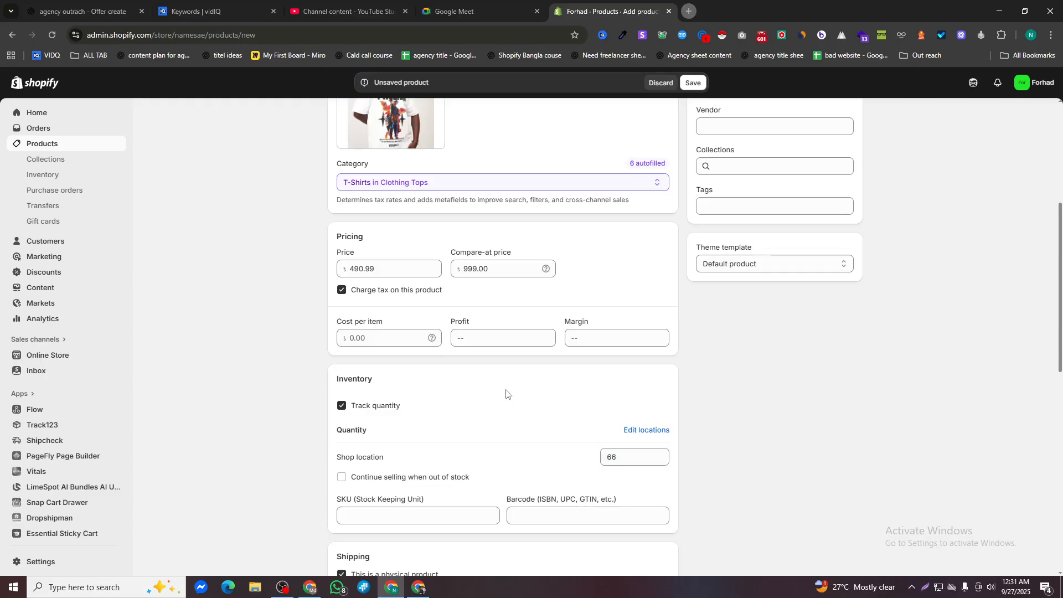
# Create a custom variant option named Color with Red as its first value
pyautogui.scroll(-2, 508, 394)
pyautogui.scroll(-1, 515, 404)
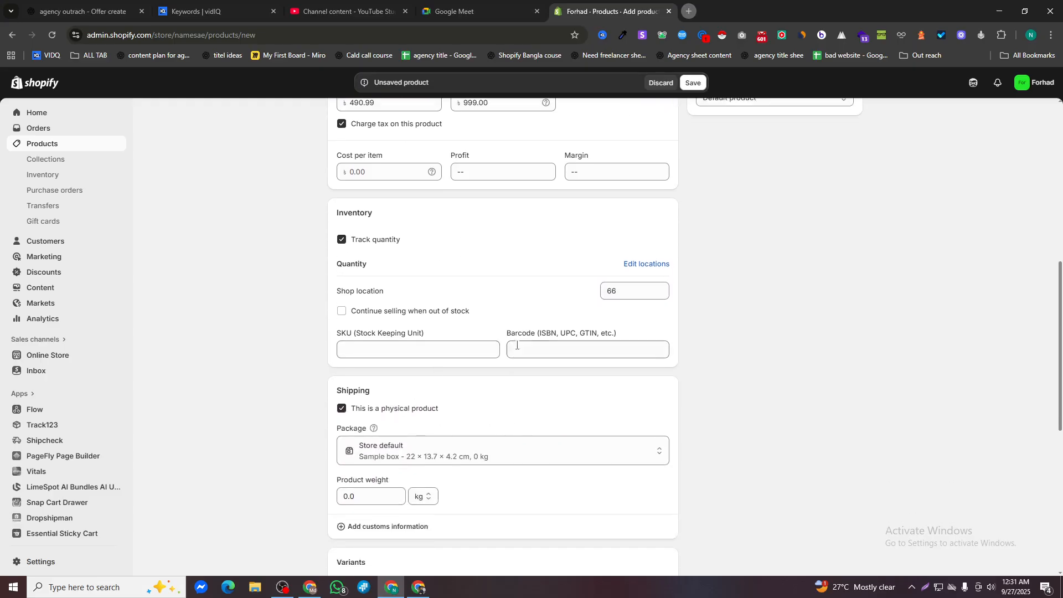
pyautogui.scroll(-3, 466, 403)
pyautogui.click(379, 420)
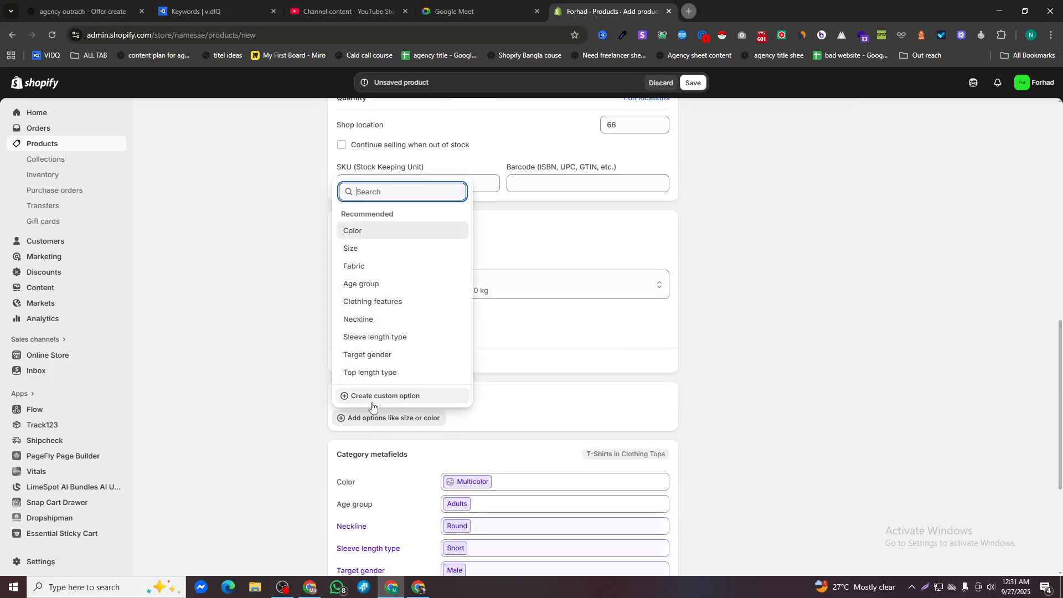
pyautogui.click(426, 400)
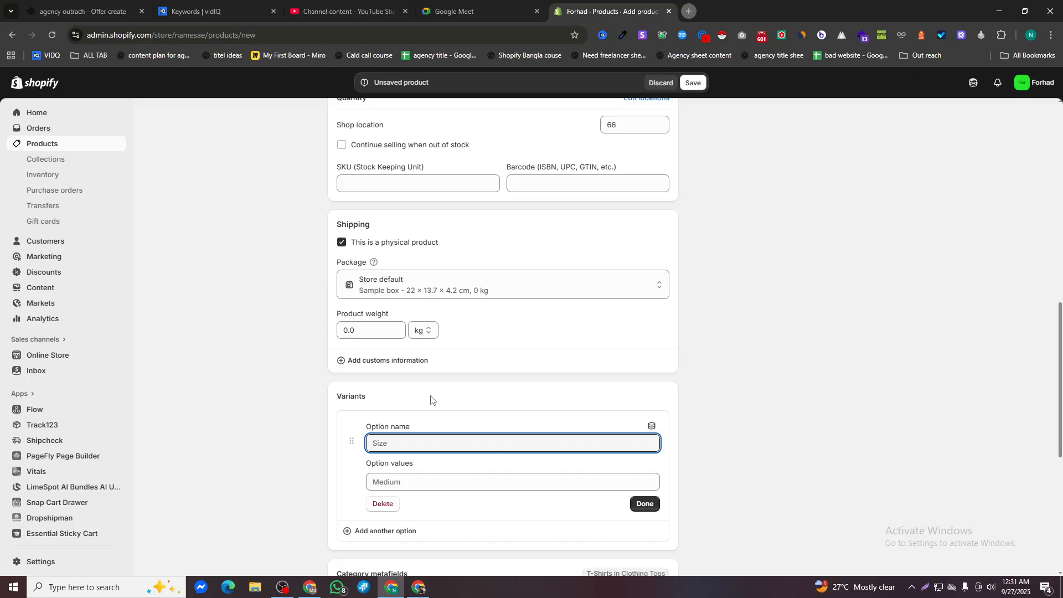
pyautogui.write('Color')
pyautogui.press('Tab')
pyautogui.write('Red')
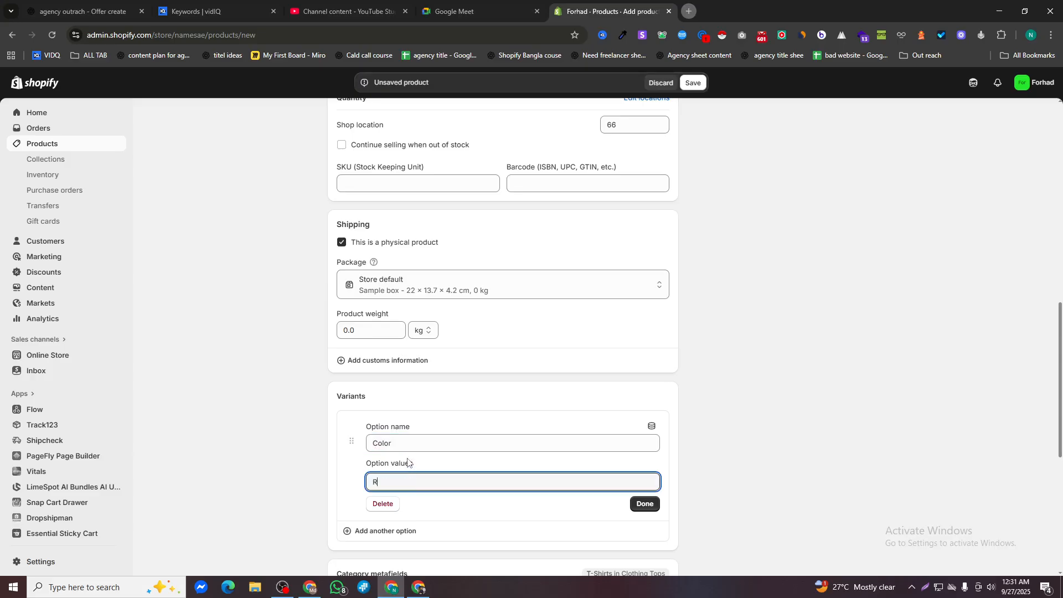
# Add Blue, Green and Black as further Color values, finish the option, and save the new product
pyautogui.press('Return')
pyautogui.write('b')
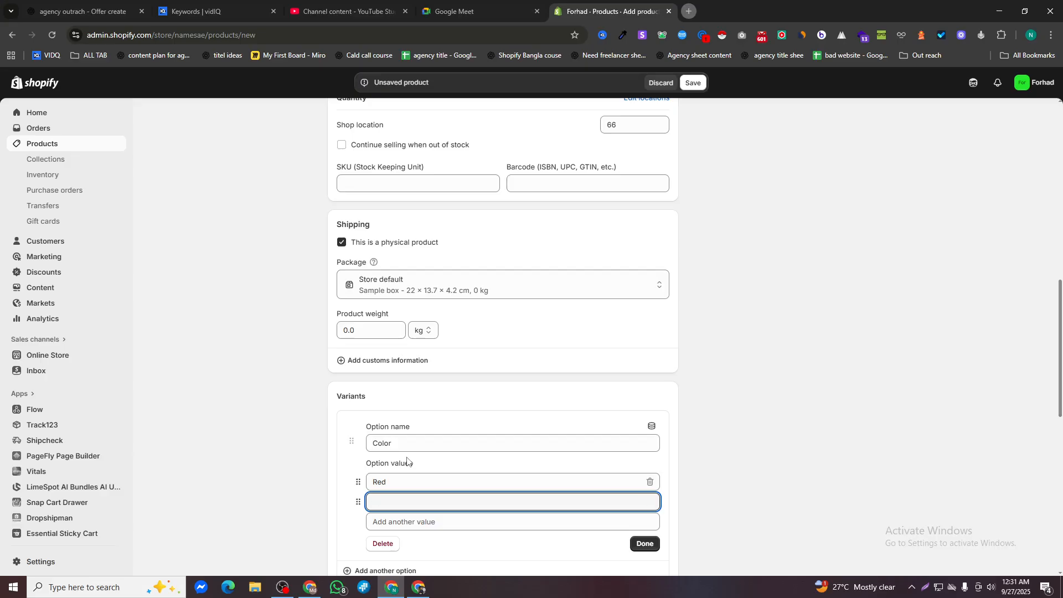
pyautogui.write('Blue')
pyautogui.click(408, 528)
pyautogui.write('G')
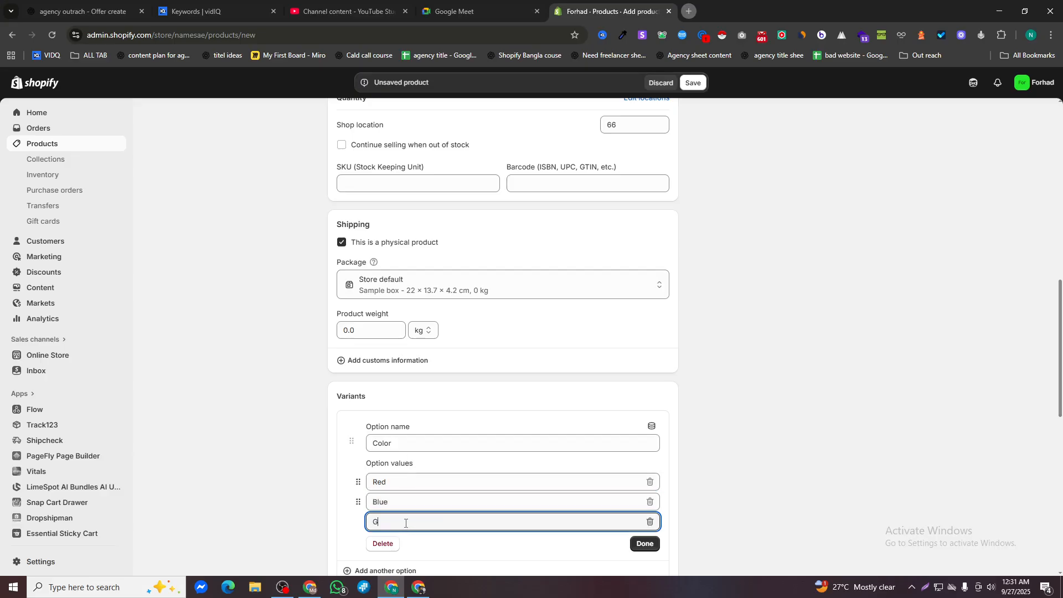
pyautogui.write('reen')
pyautogui.press('Tab')
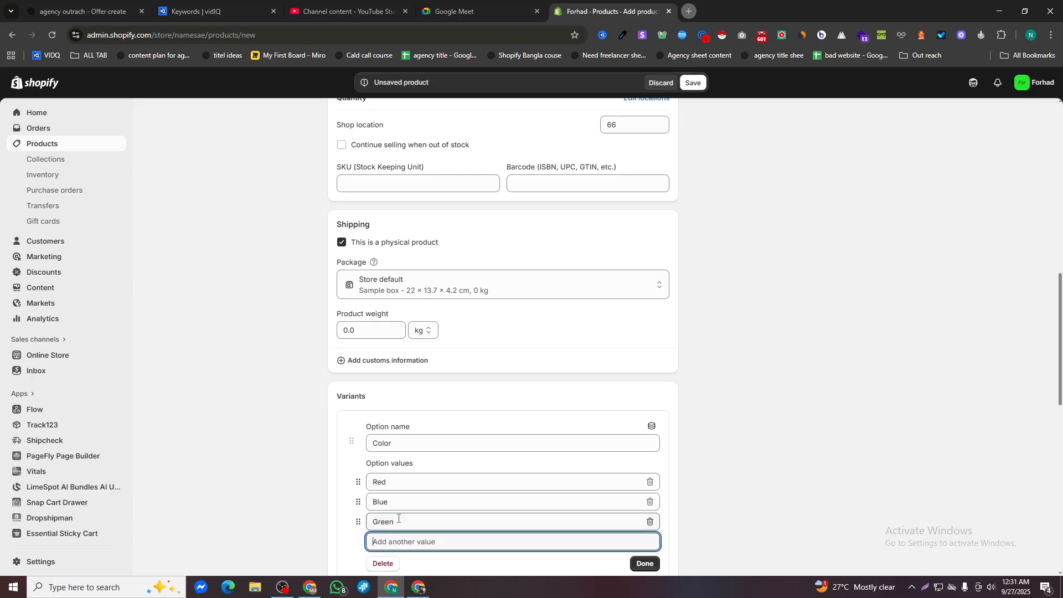
pyautogui.write('Black')
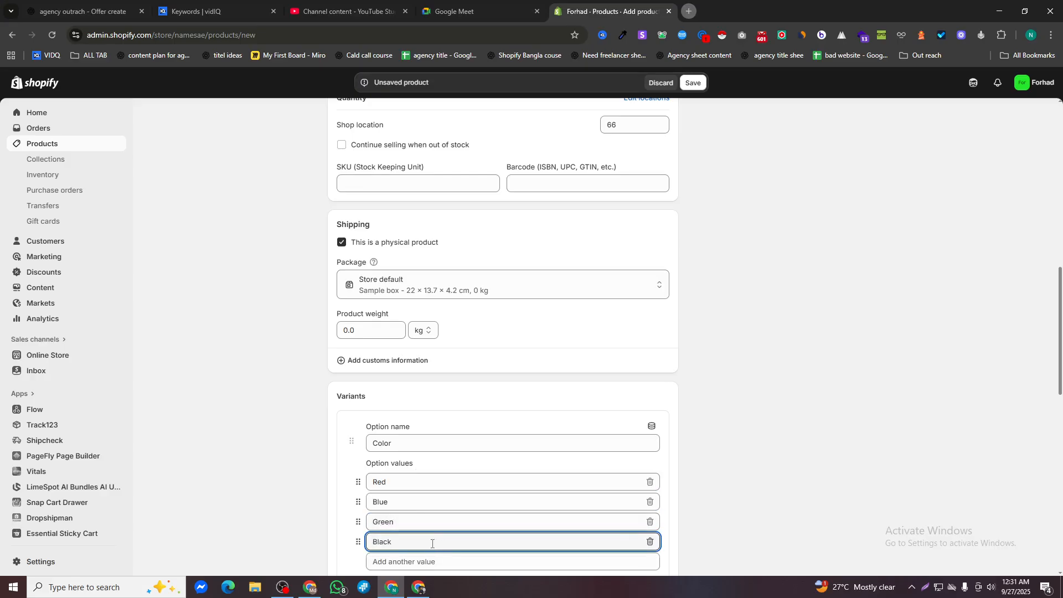
pyautogui.scroll(-3, 637, 421)
pyautogui.click(631, 416)
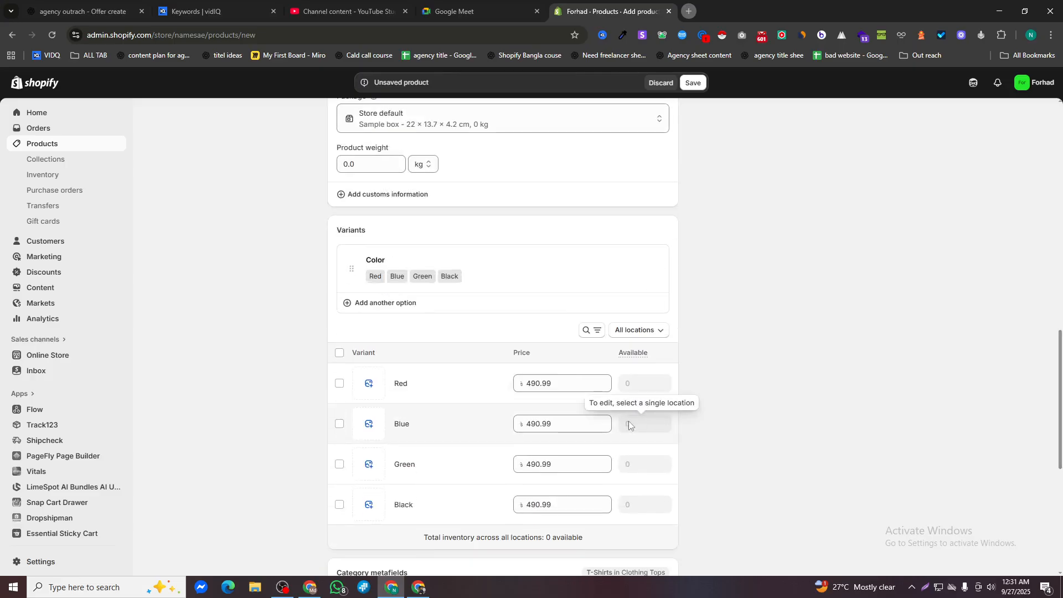
pyautogui.click(691, 84)
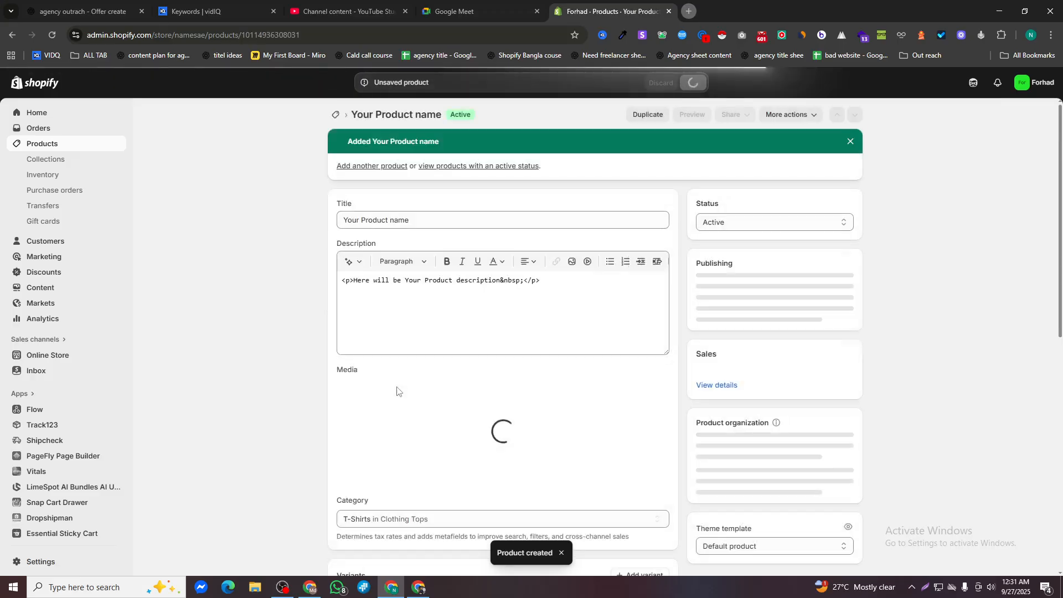
# Limit the variant inventory list to Shop location so the available quantities can be edited
pyautogui.scroll(-9, 431, 377)
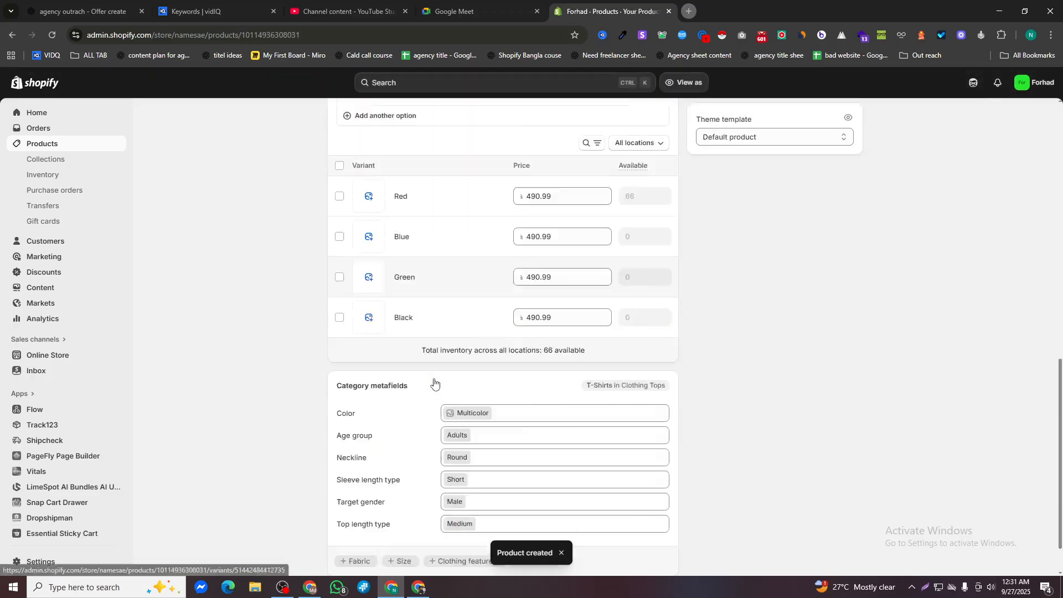
pyautogui.scroll(3, 554, 371)
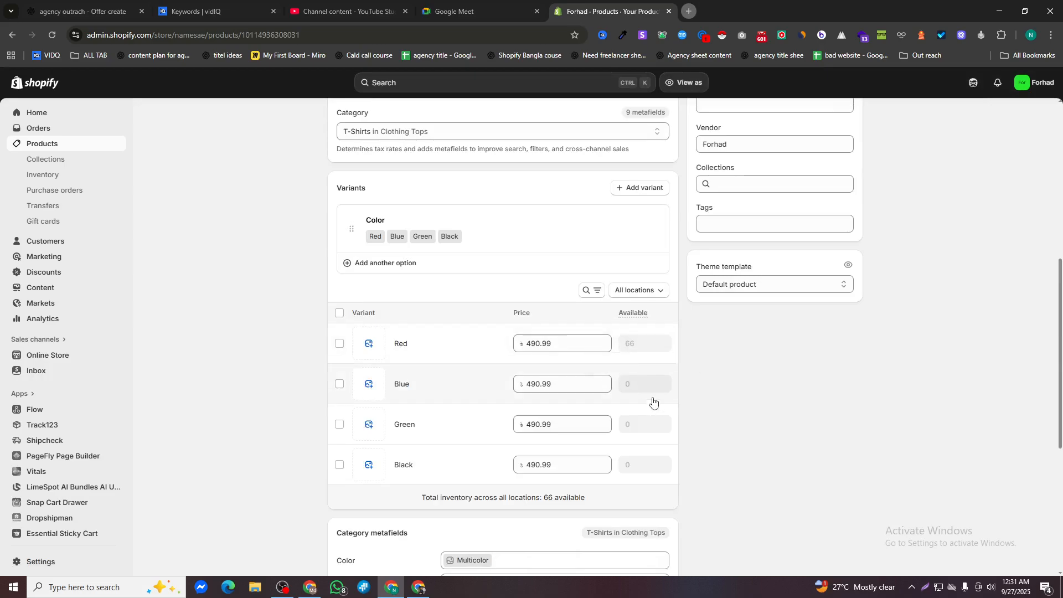
pyautogui.click(632, 298)
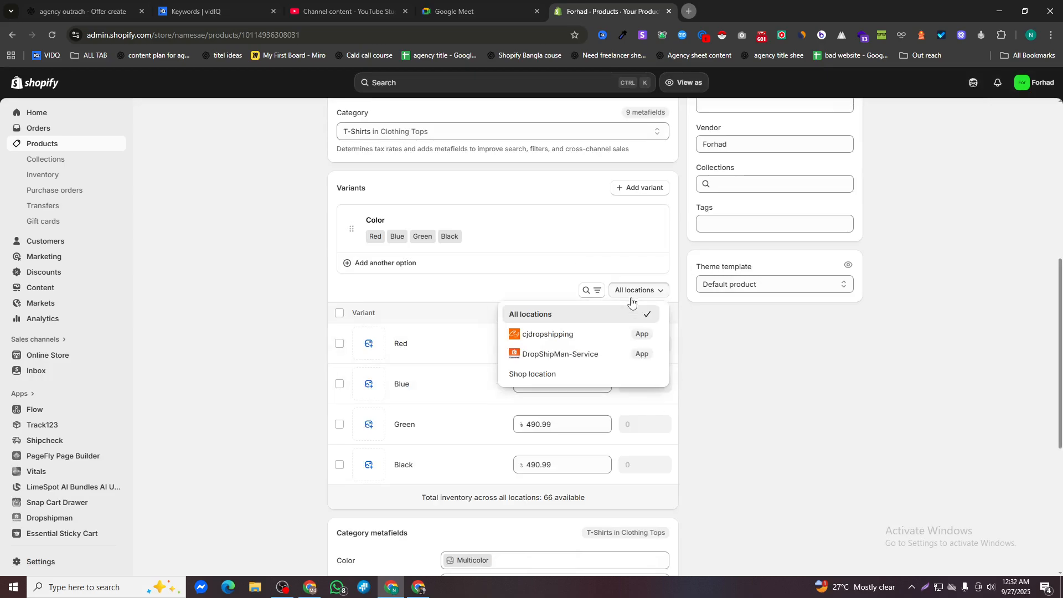
pyautogui.click(553, 373)
# Copy the Red variant's available quantity of 66 to the Blue, Green and Black variants and save the product
pyautogui.click(635, 346)
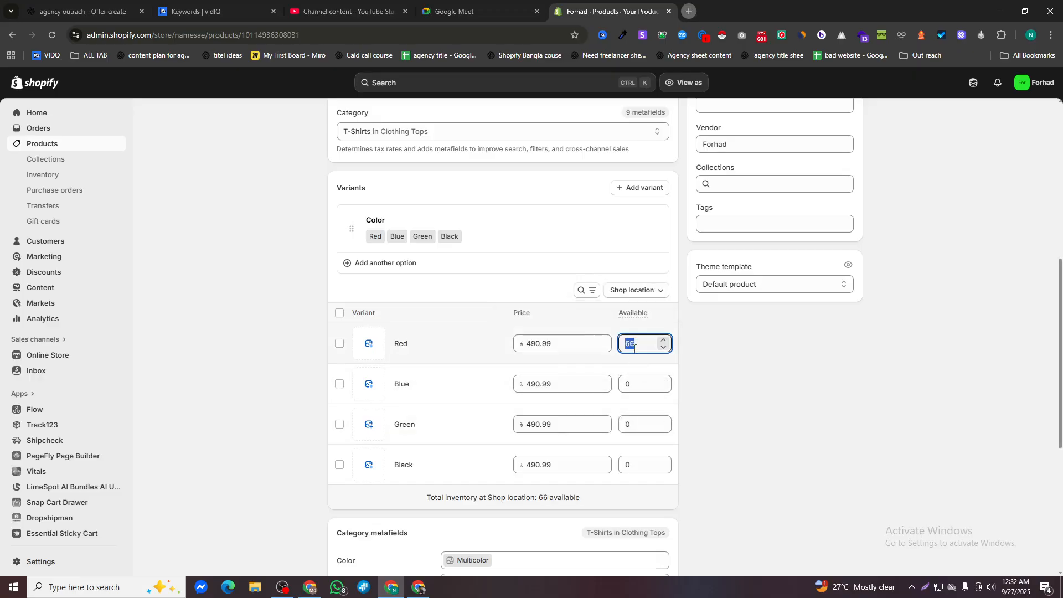
pyautogui.hotkey('ctrl', 'c')
pyautogui.click(635, 383)
pyautogui.hotkey('ctrl', 'v')
pyautogui.click(637, 423)
pyautogui.hotkey('ctrl', 'v')
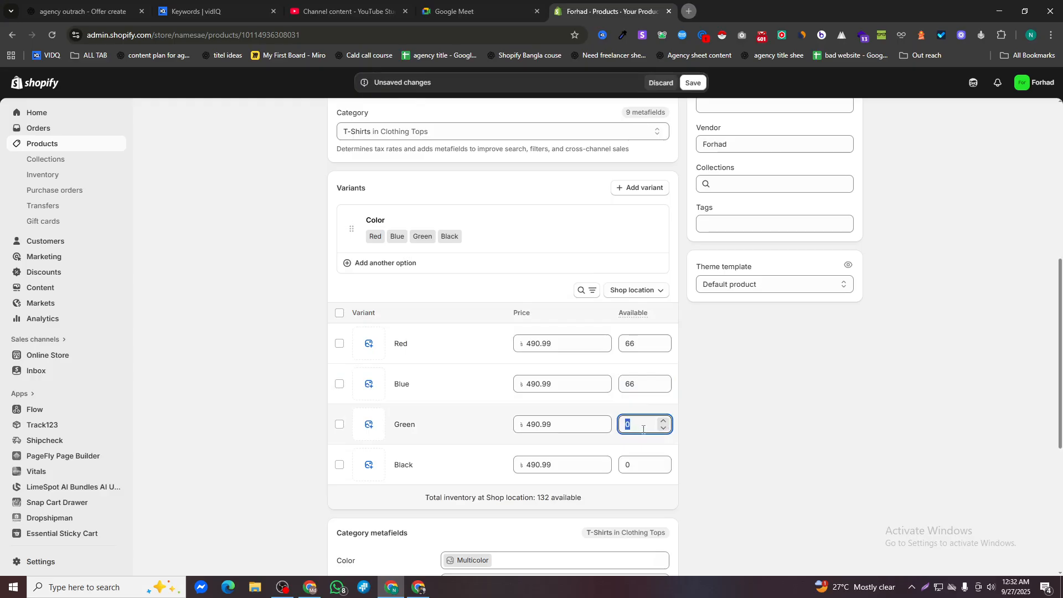
pyautogui.click(637, 465)
pyautogui.hotkey('ctrl', 'v')
pyautogui.click(736, 408)
pyautogui.click(693, 84)
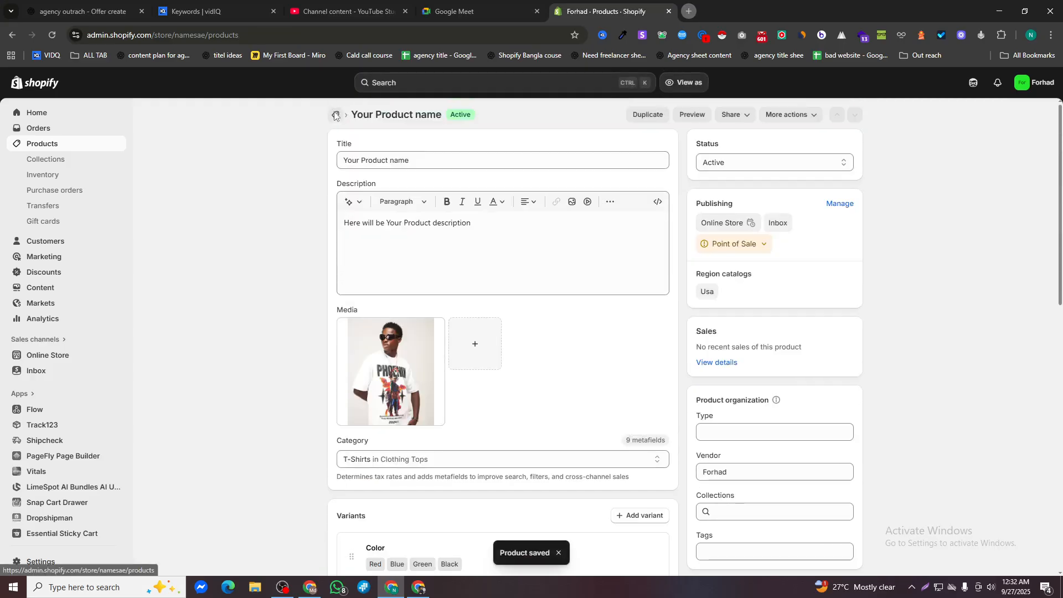
# Duplicate the T-shirt product from the product list as active, with the title Your Product name 1
pyautogui.click(336, 115)
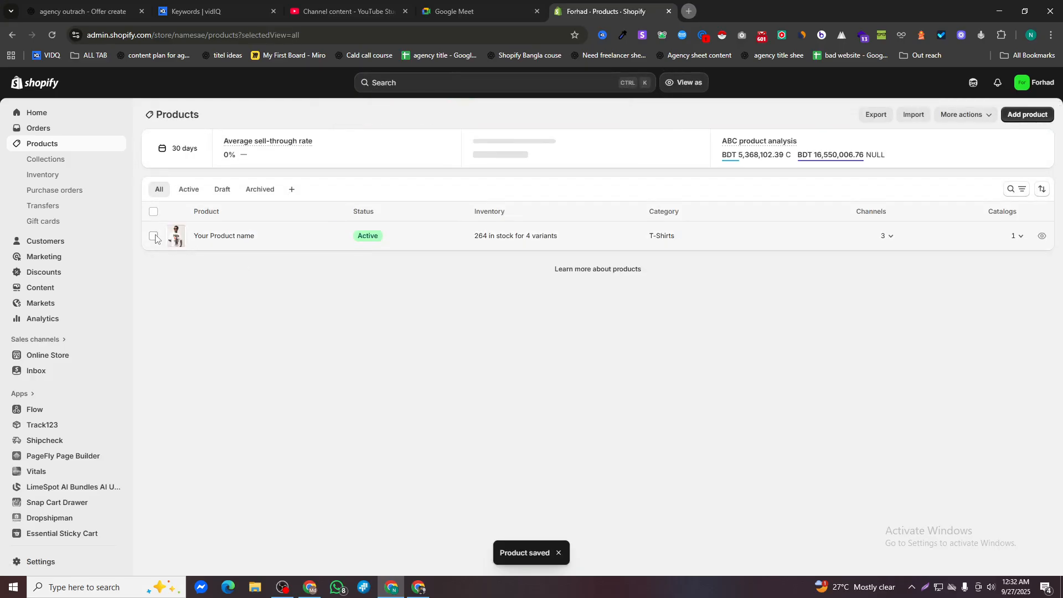
pyautogui.click(208, 234)
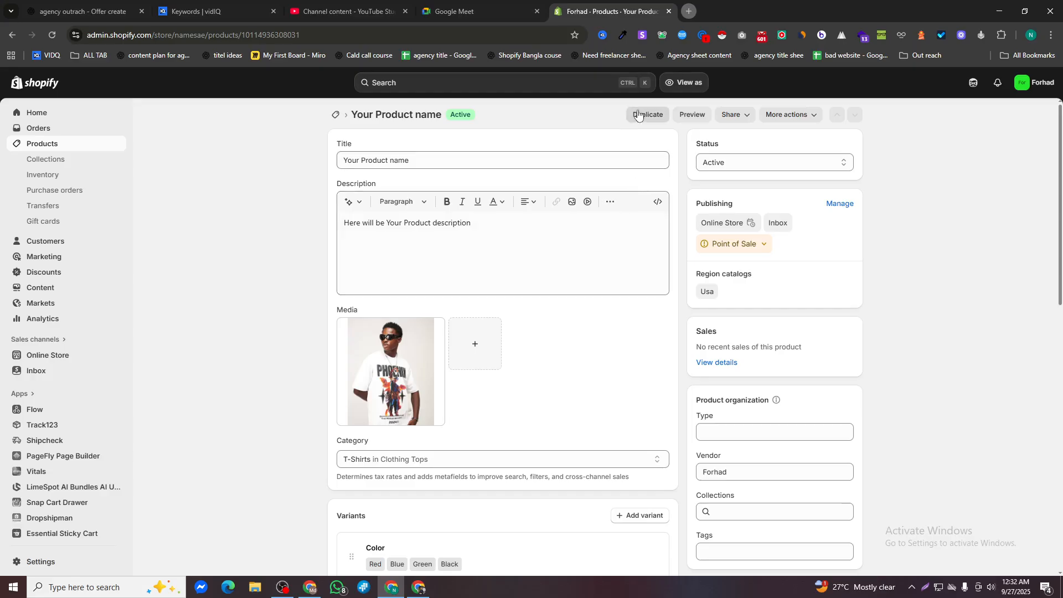
pyautogui.click(645, 117)
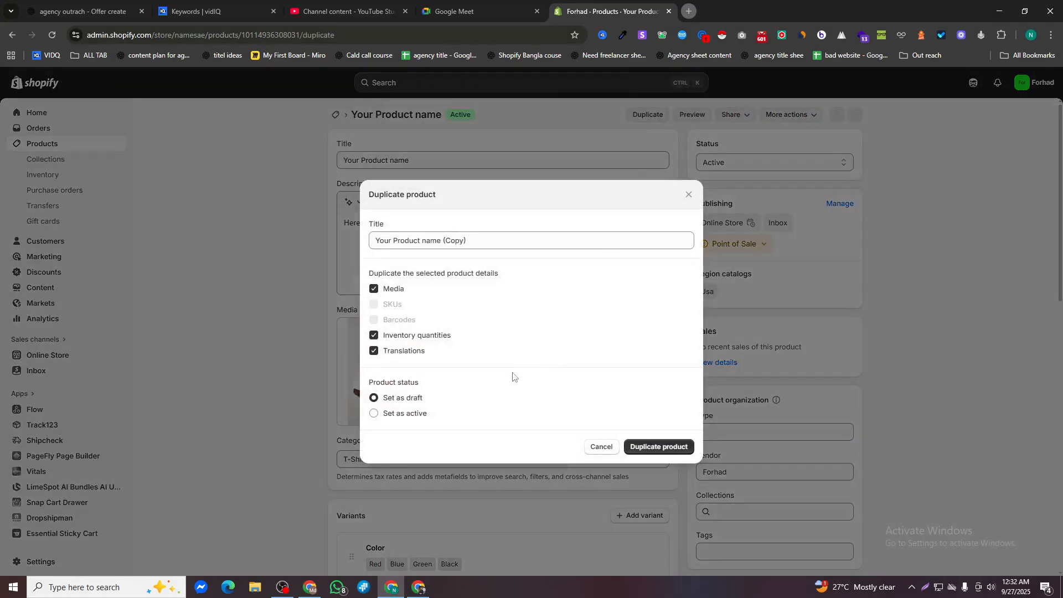
pyautogui.click(387, 414)
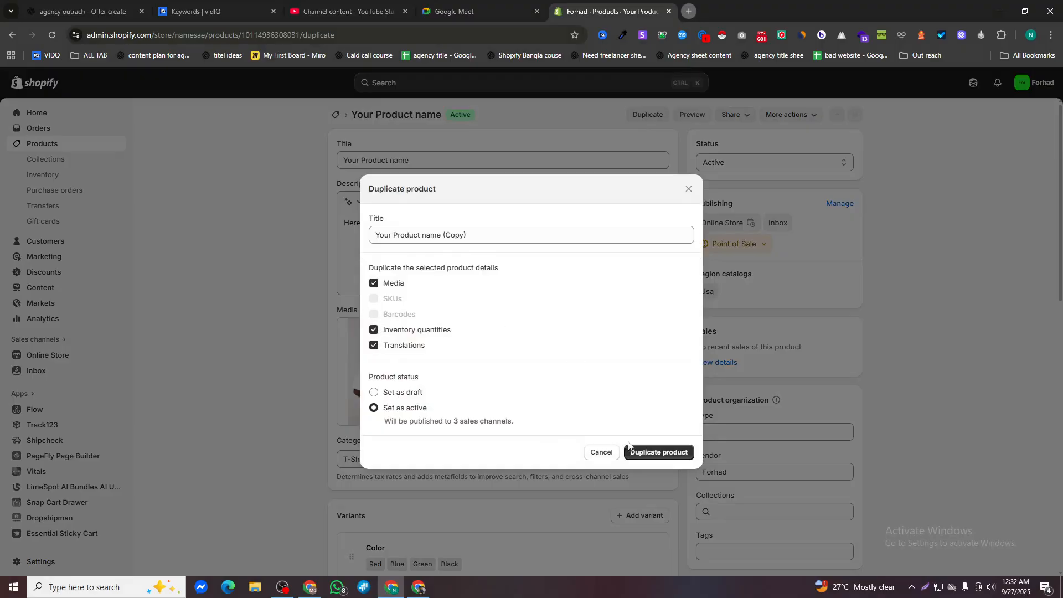
pyautogui.moveTo(443, 235); pyautogui.dragTo(513, 240)
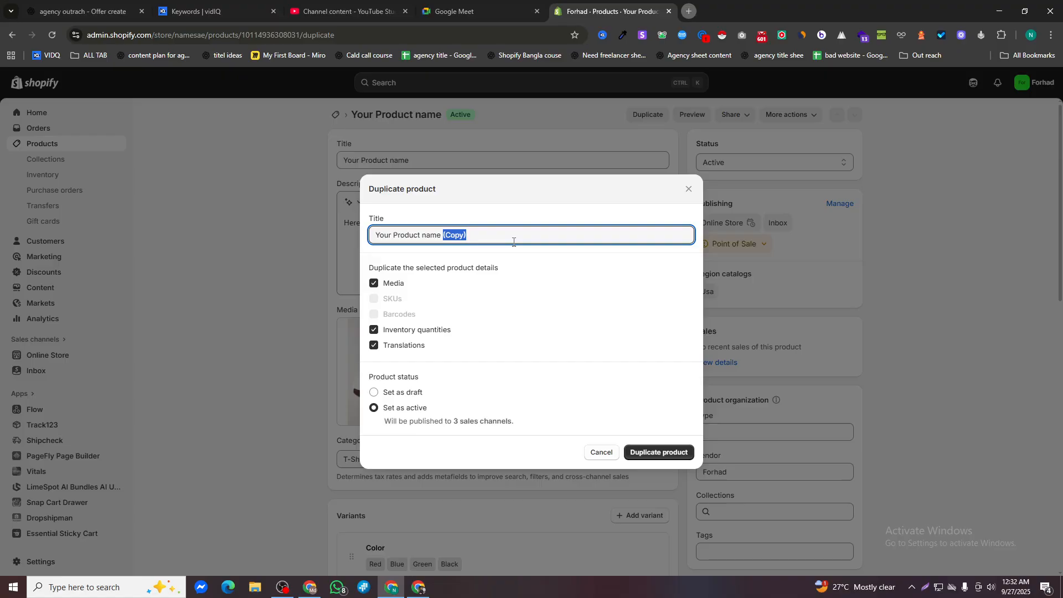
pyautogui.press('BackSpace')
pyautogui.click(646, 451)
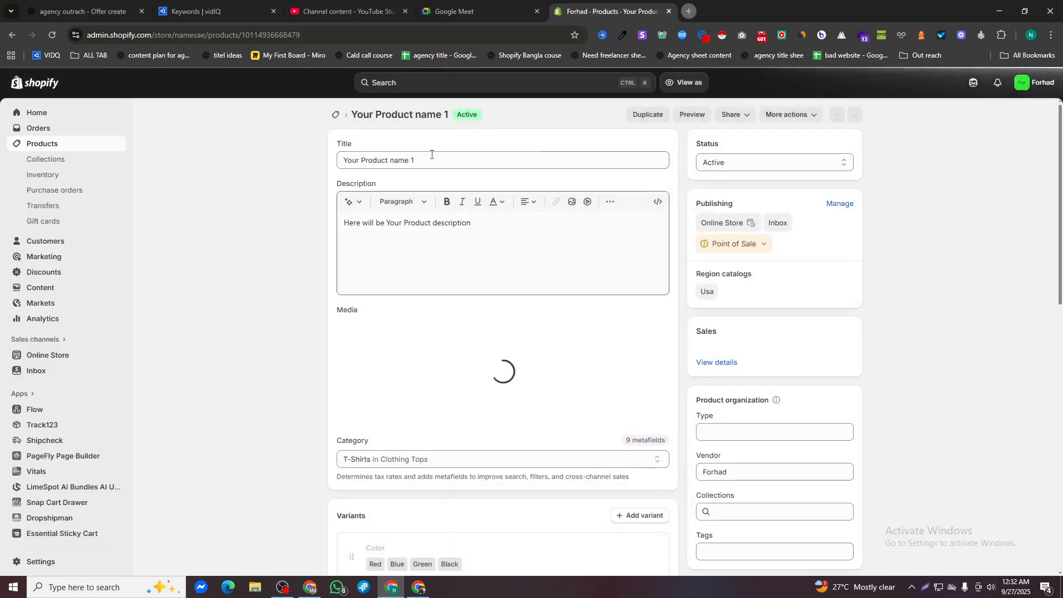
# Shorten the duplicated product's title to Your Product name and remove its white T-shirt image
pyautogui.click(427, 160)
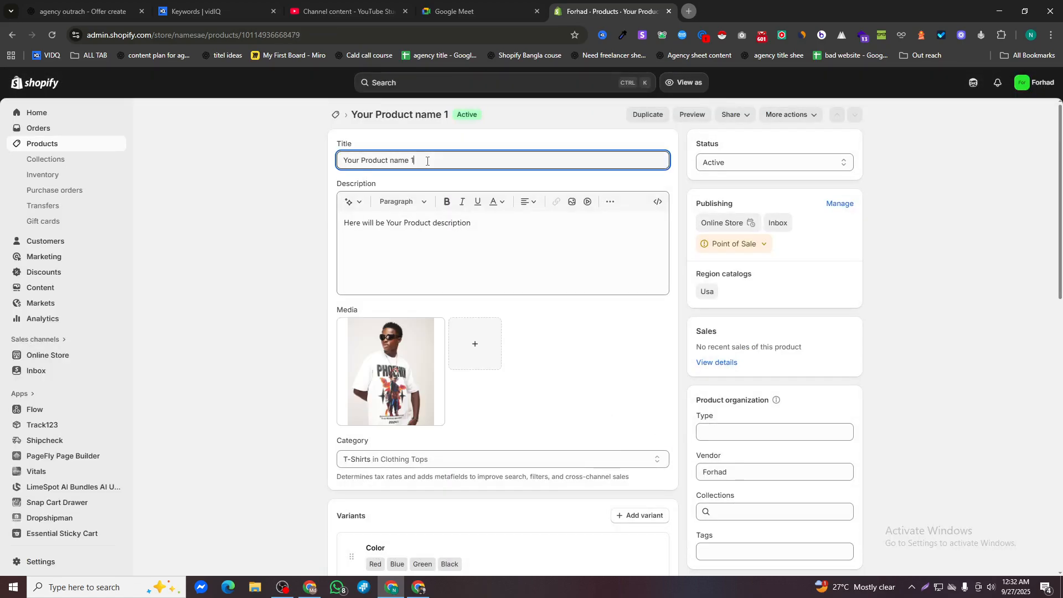
pyautogui.press('BackSpace')
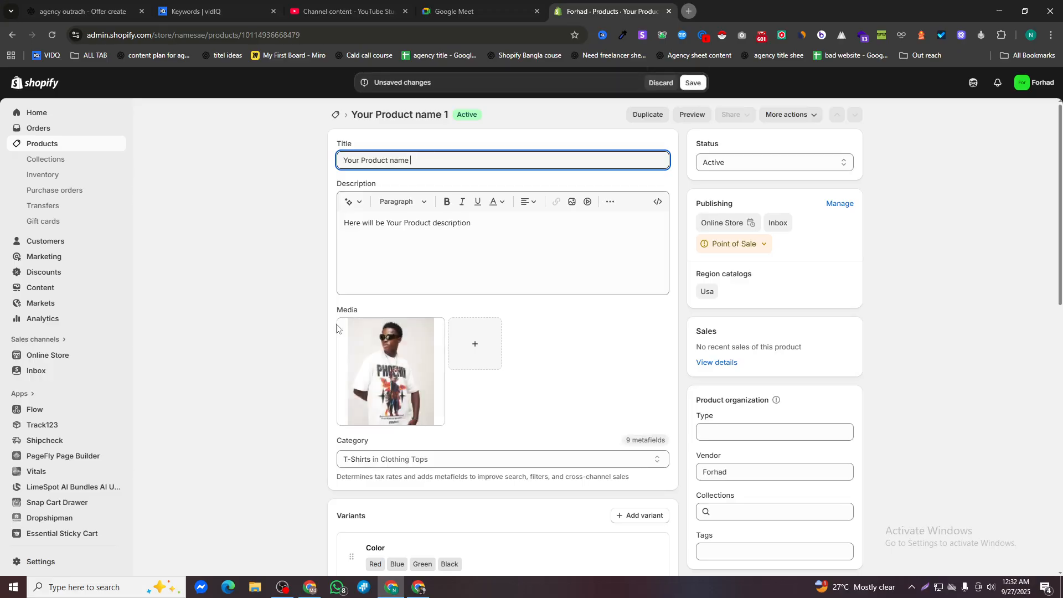
pyautogui.click(469, 347)
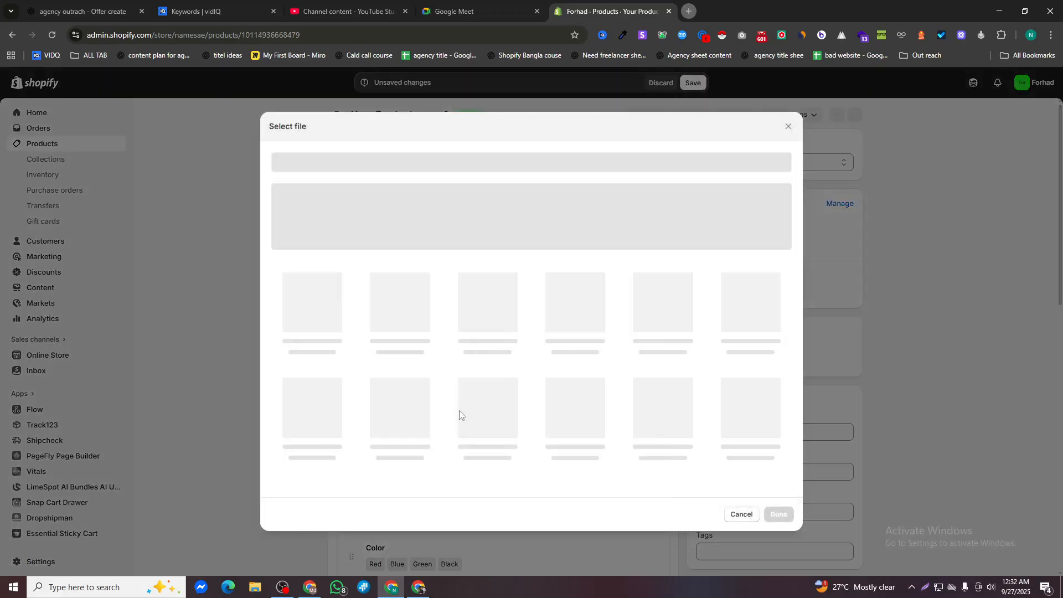
pyautogui.click(789, 130)
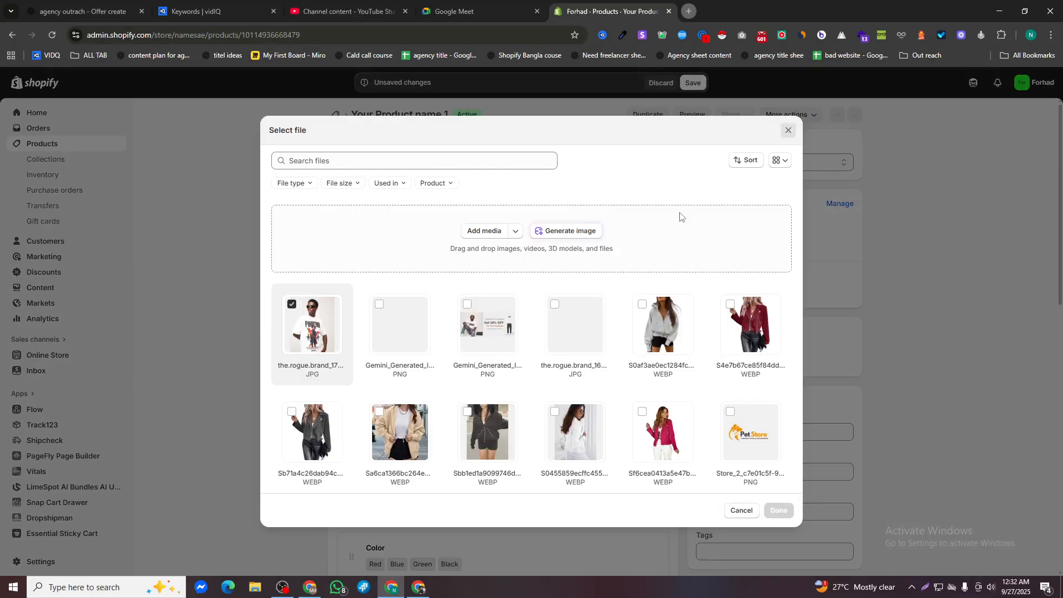
pyautogui.click(346, 327)
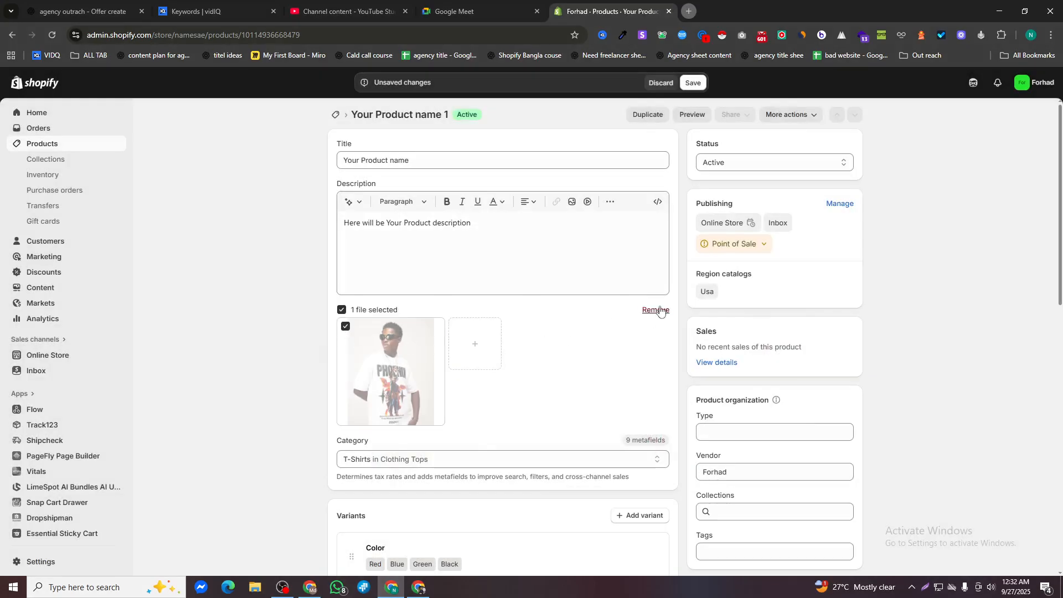
pyautogui.click(656, 312)
# Upload the photo of the model in the black PHOENIX T-shirt and white trousers from Downloads and save the product
pyautogui.click(475, 345)
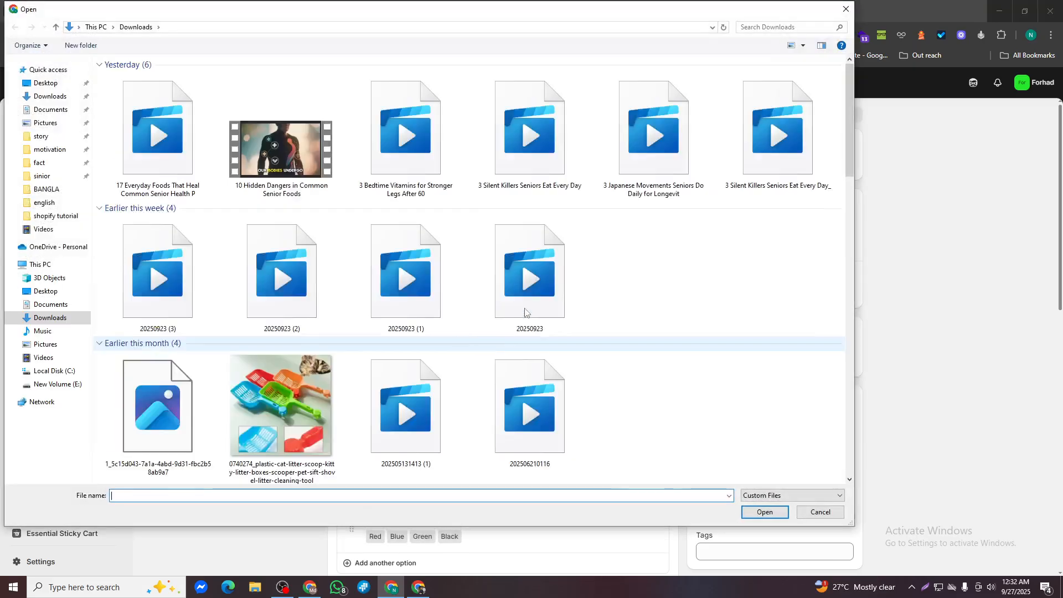
pyautogui.scroll(-10, 540, 313)
pyautogui.scroll(5, 541, 316)
pyautogui.scroll(-5, 432, 341)
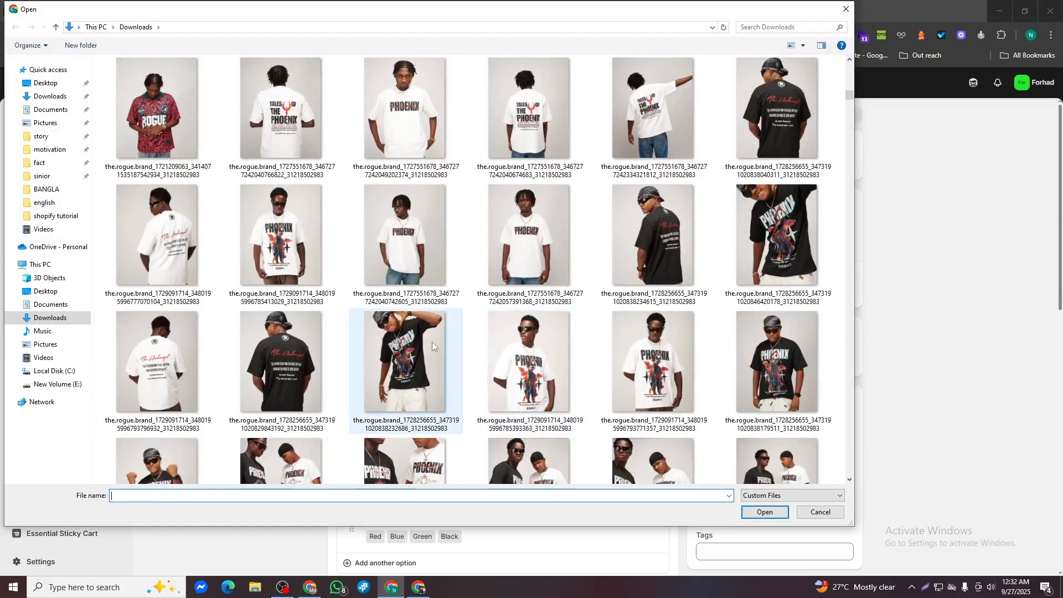
pyautogui.doubleClick(393, 353)
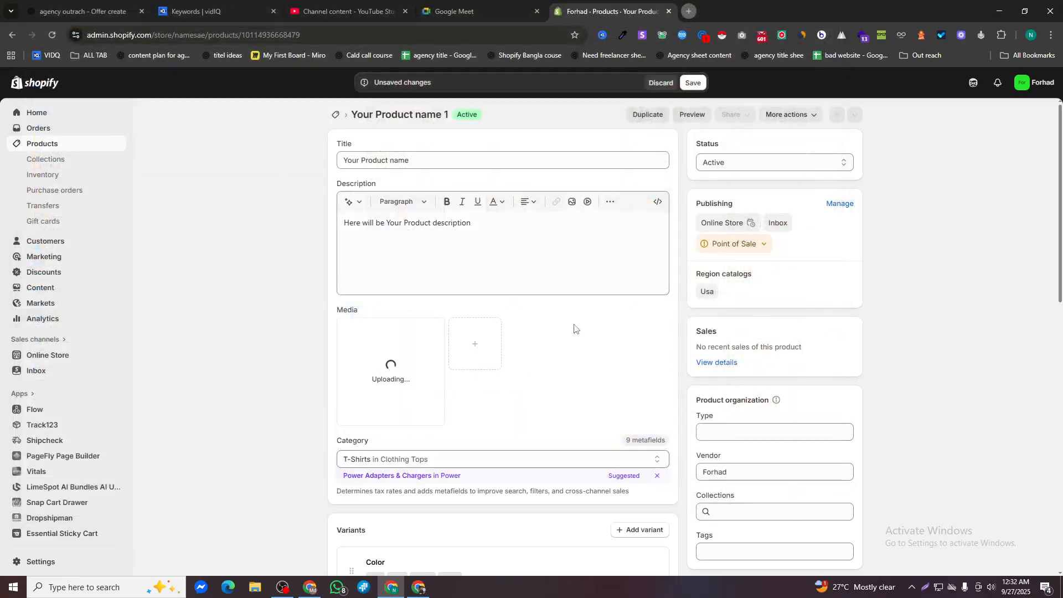
pyautogui.click(694, 83)
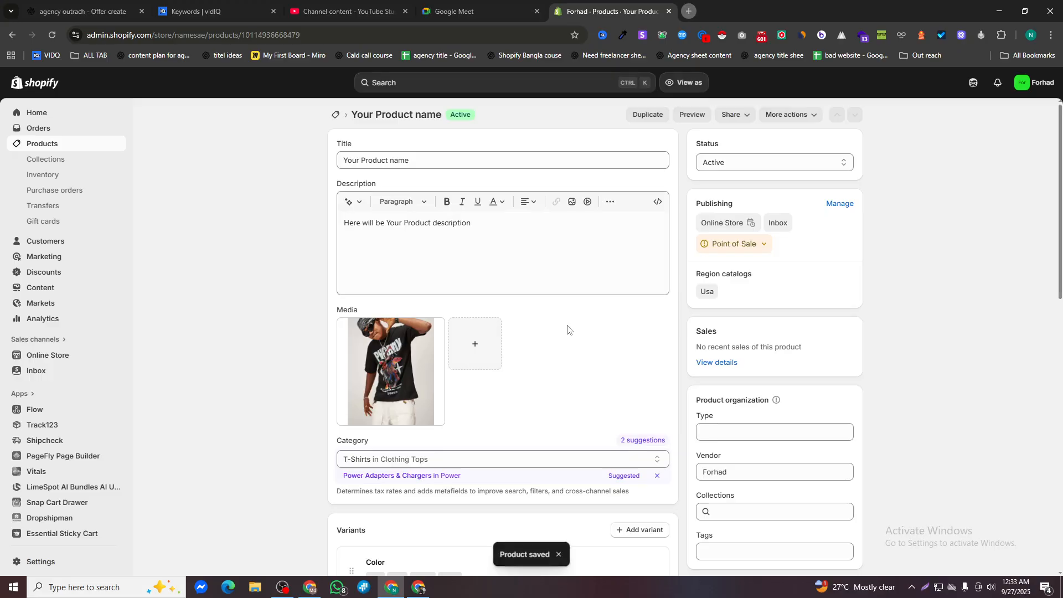
# Duplicate the black T-shirt product with its status set as active
pyautogui.click(650, 118)
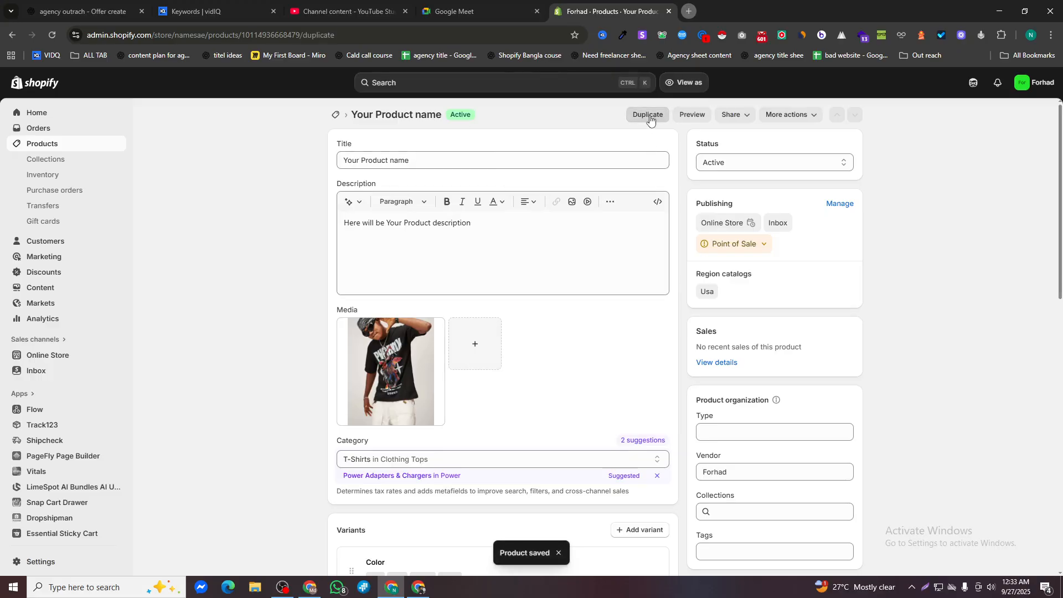
pyautogui.click(375, 414)
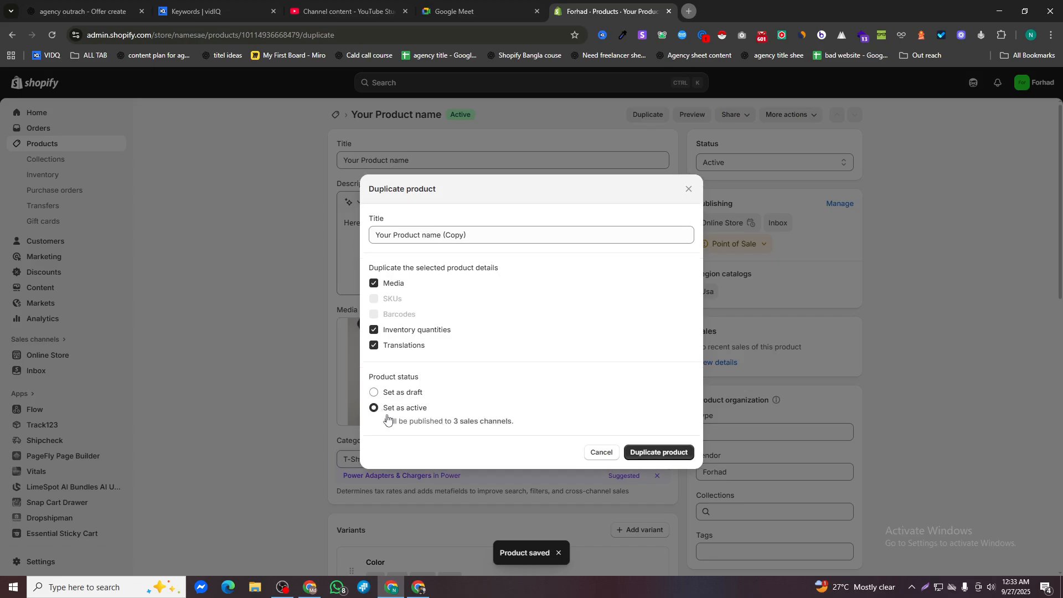
pyautogui.click(641, 452)
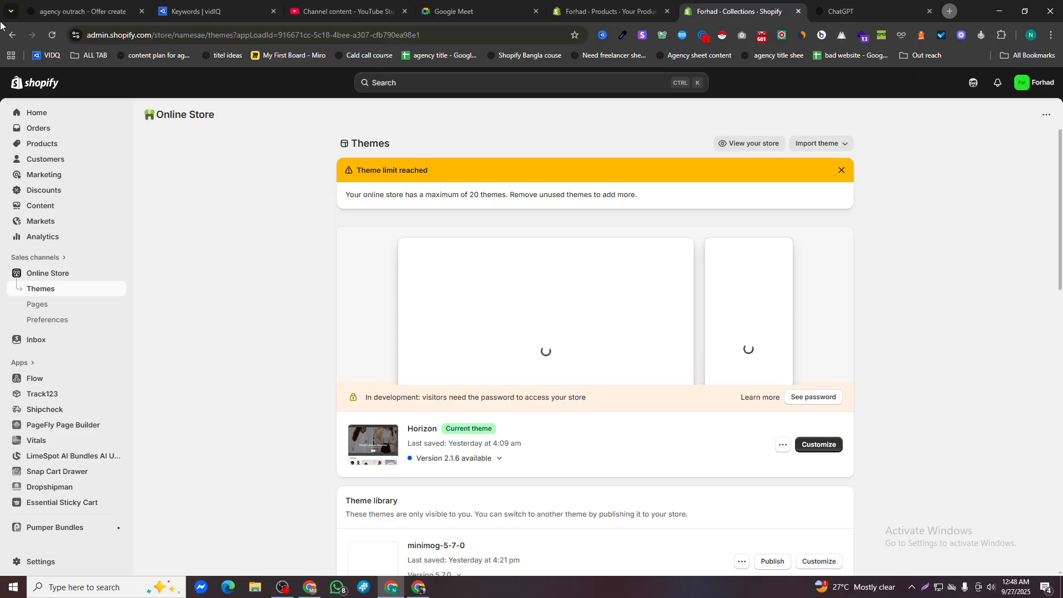
# Look over the product and collection lists, and the blank new collection form with its product picker
pyautogui.click(49, 145)
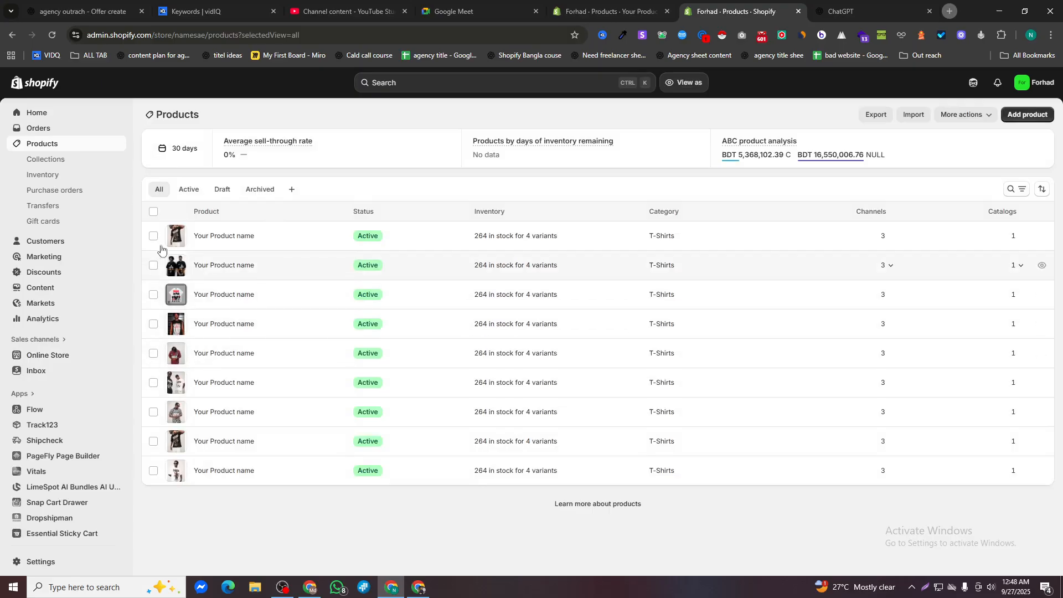
pyautogui.click(65, 166)
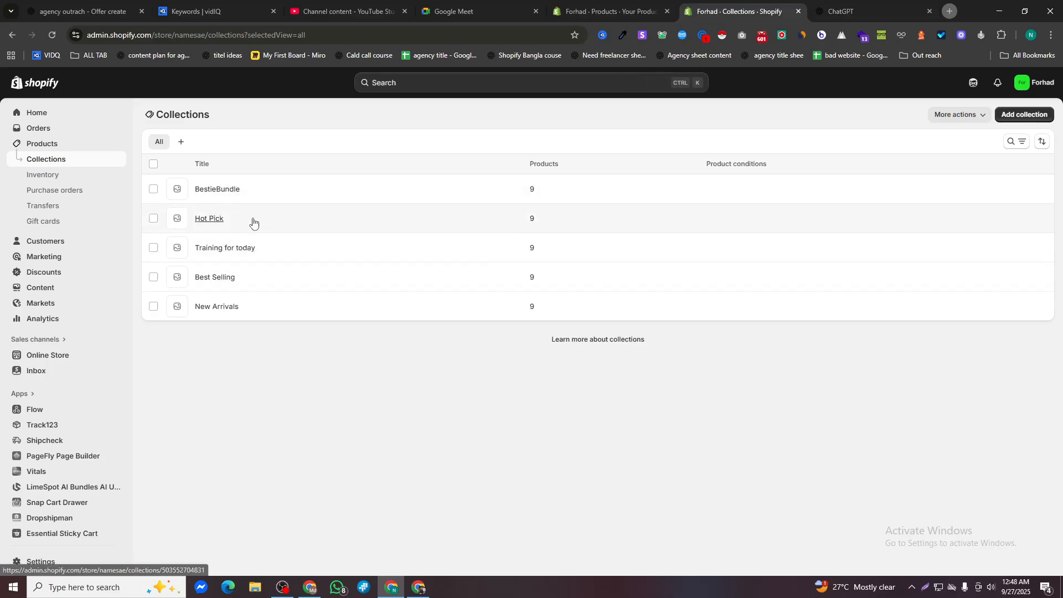
pyautogui.click(1014, 117)
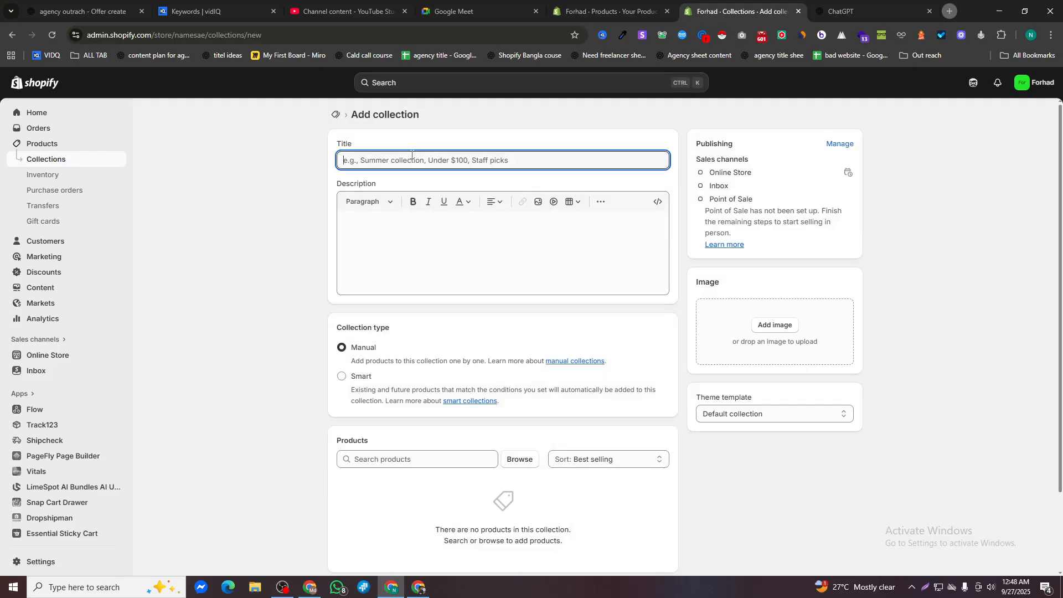
pyautogui.click(352, 265)
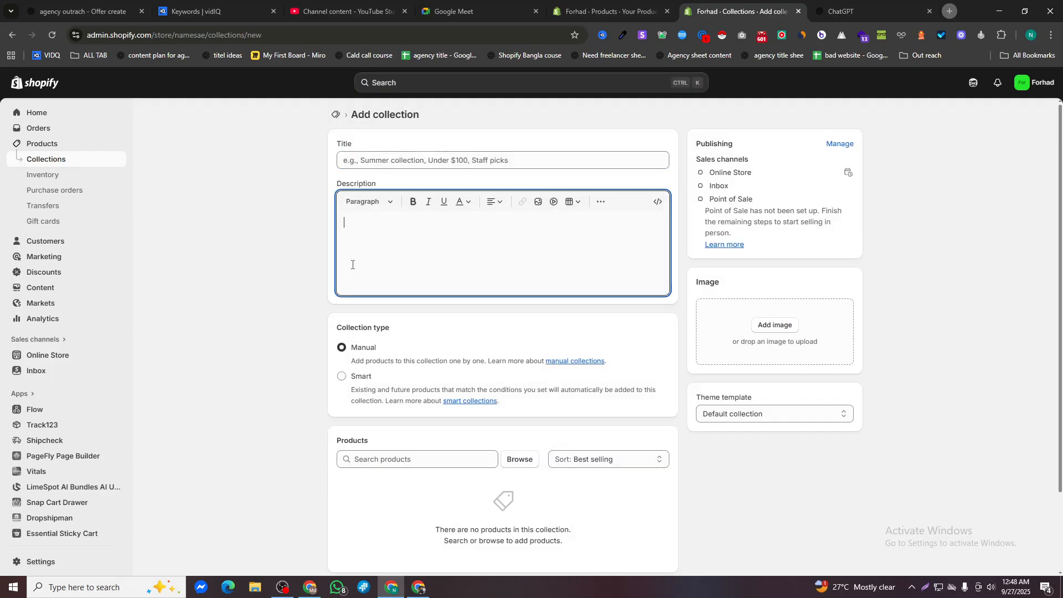
pyautogui.click(520, 460)
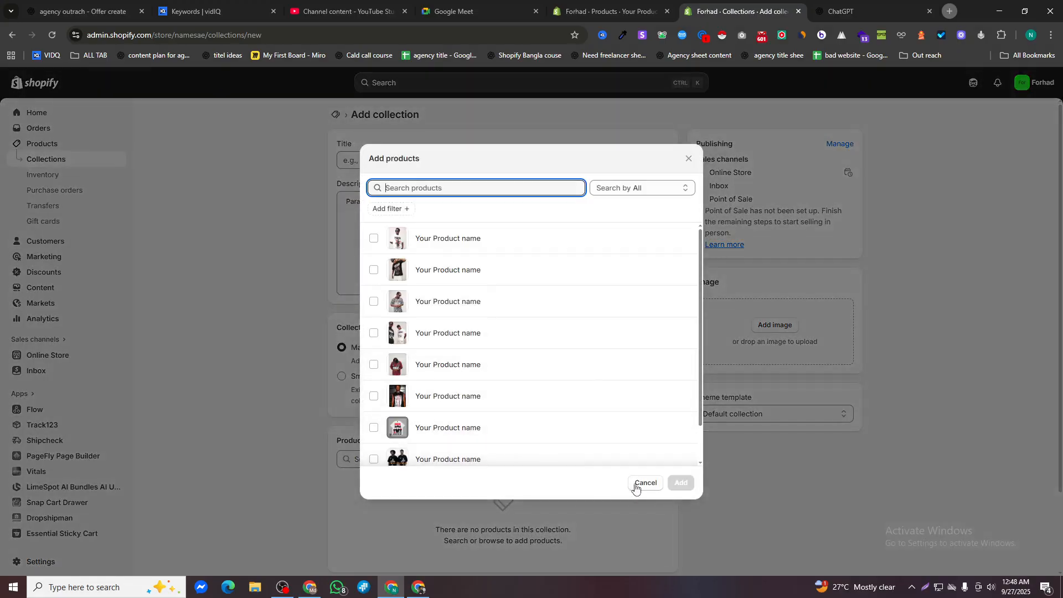
pyautogui.click(638, 484)
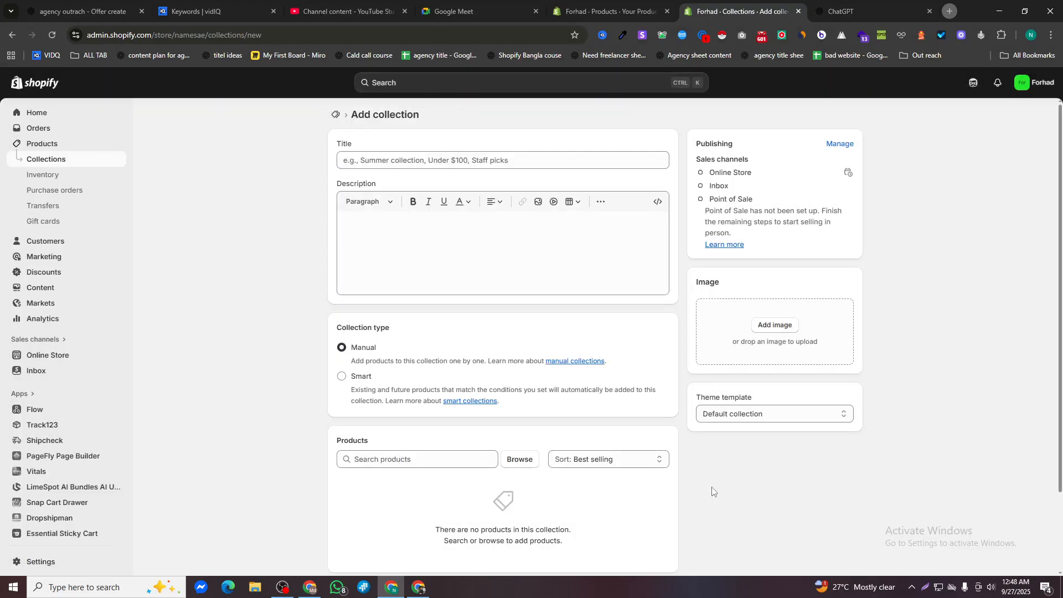
# Open creativewebboost.com in a new browser tab, and go back to the store admin to leave the blank collection form
pyautogui.click(950, 11)
pyautogui.write('creativewebboost.com')
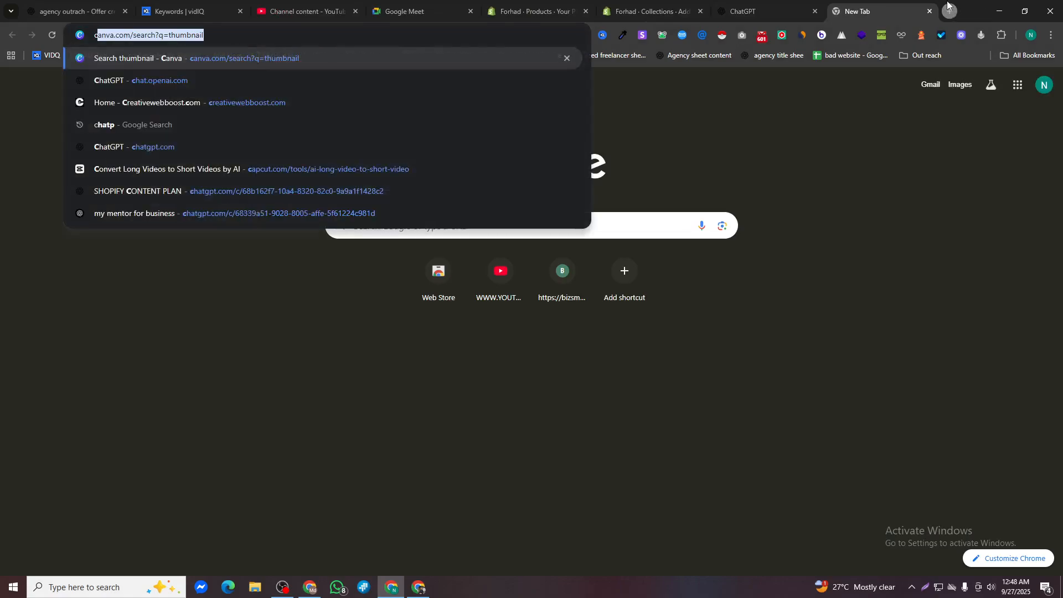
pyautogui.press('Return')
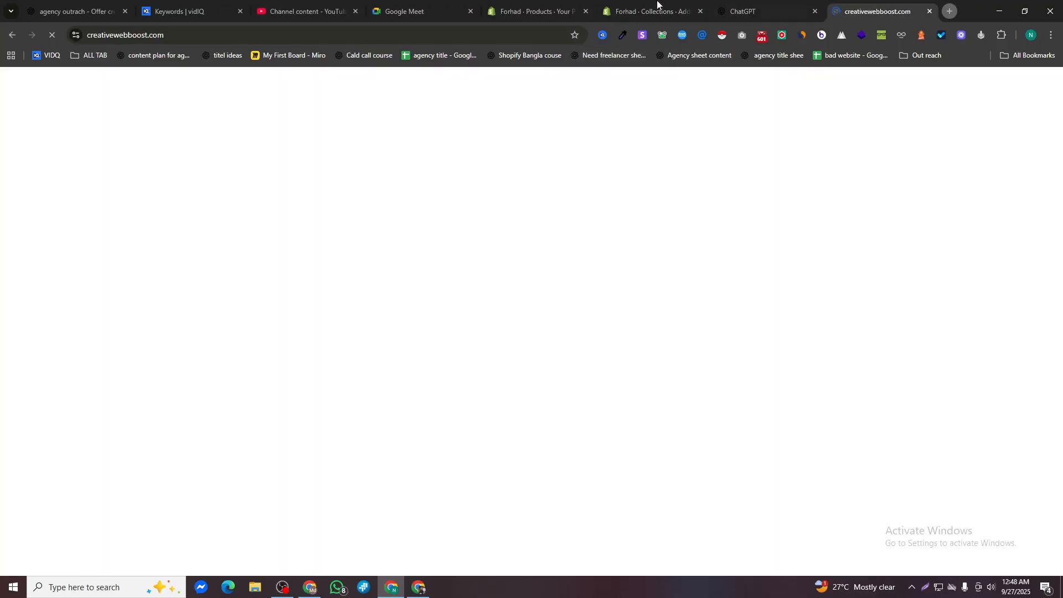
pyautogui.click(648, 10)
pyautogui.click(336, 114)
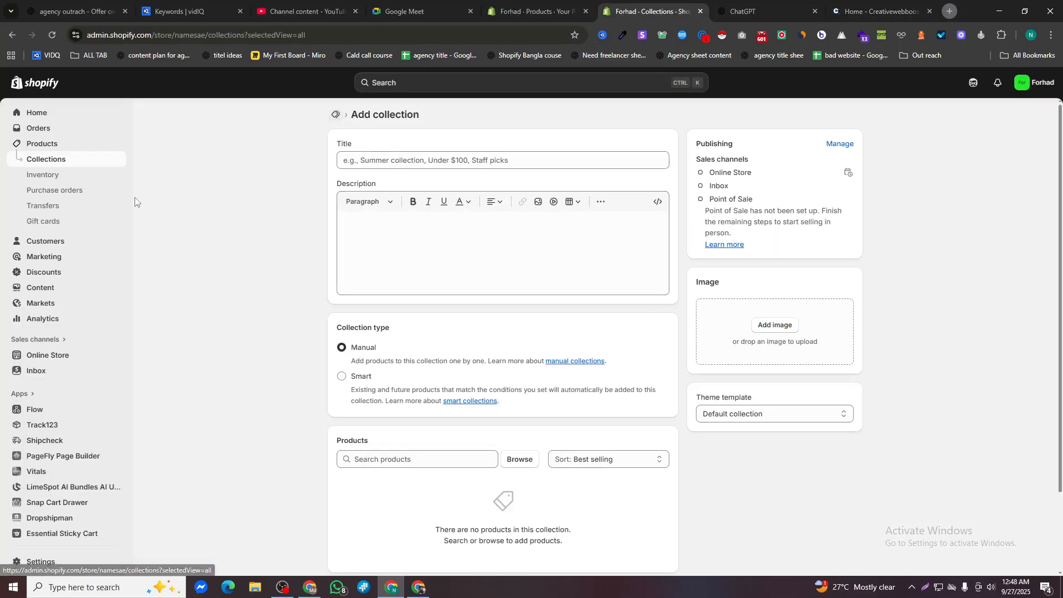
# Publish the minimog-5-7-0 theme from the online store's theme library
pyautogui.click(44, 356)
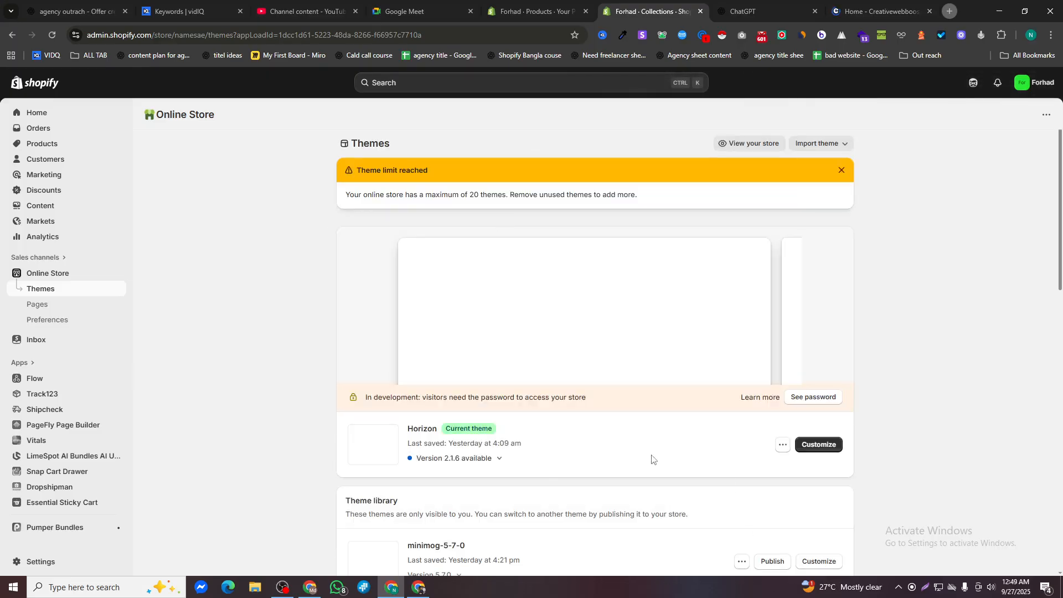
pyautogui.scroll(-2, 593, 421)
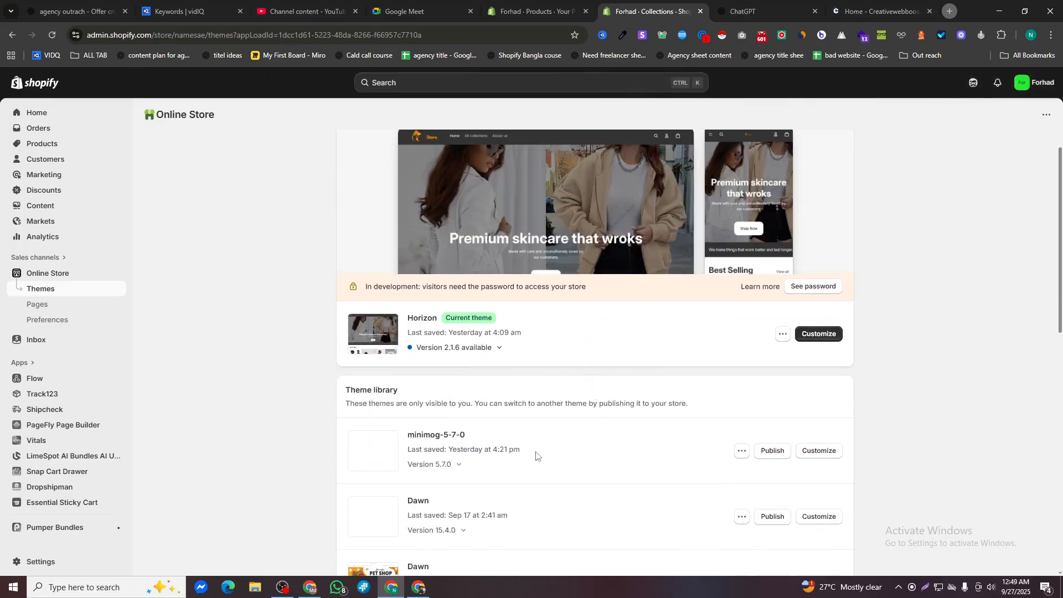
pyautogui.click(772, 451)
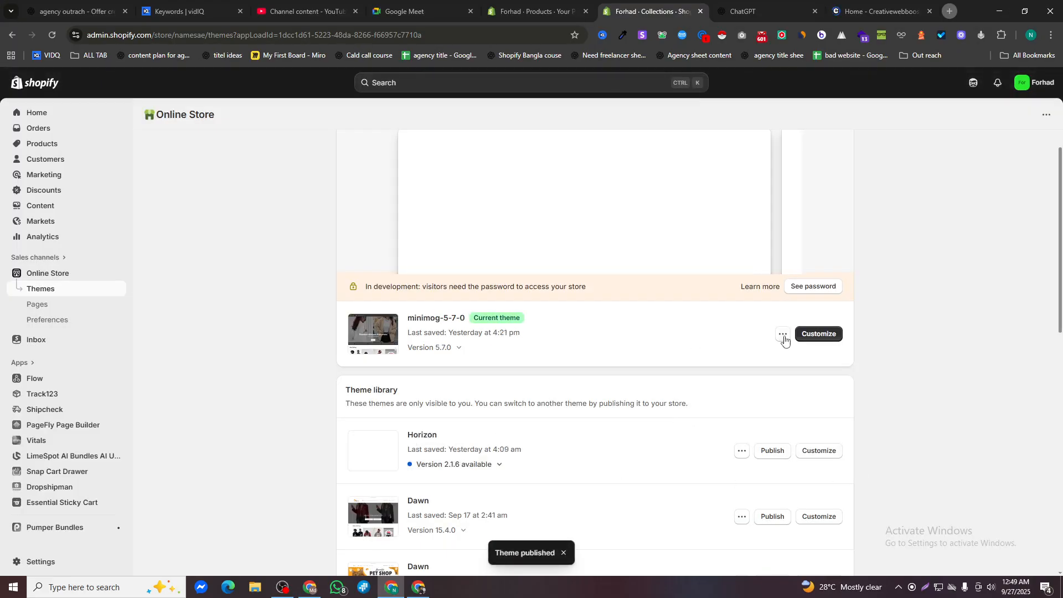
# Customize the minimog-5-7-0 home page by assigning the Best Selling collection to the Glasses block under Shop by Categories
pyautogui.click(816, 334)
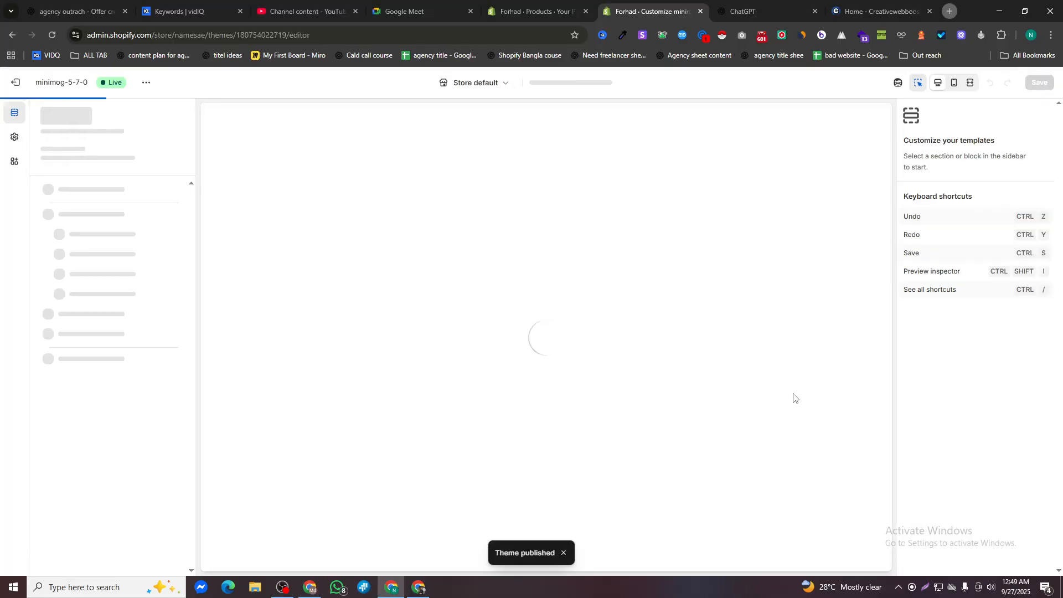
pyautogui.scroll(-5, 362, 251)
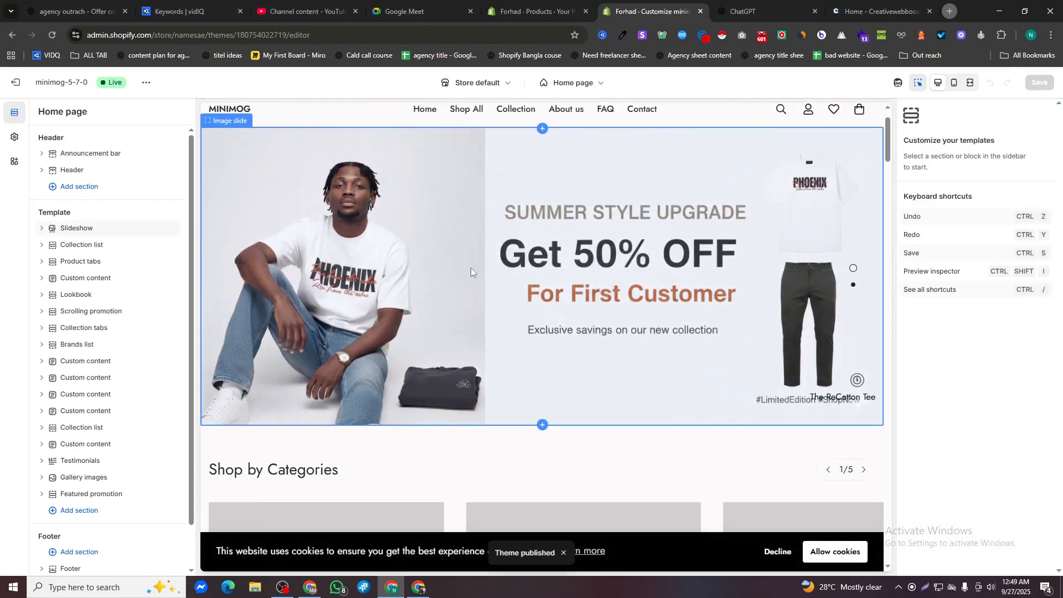
pyautogui.click(332, 301)
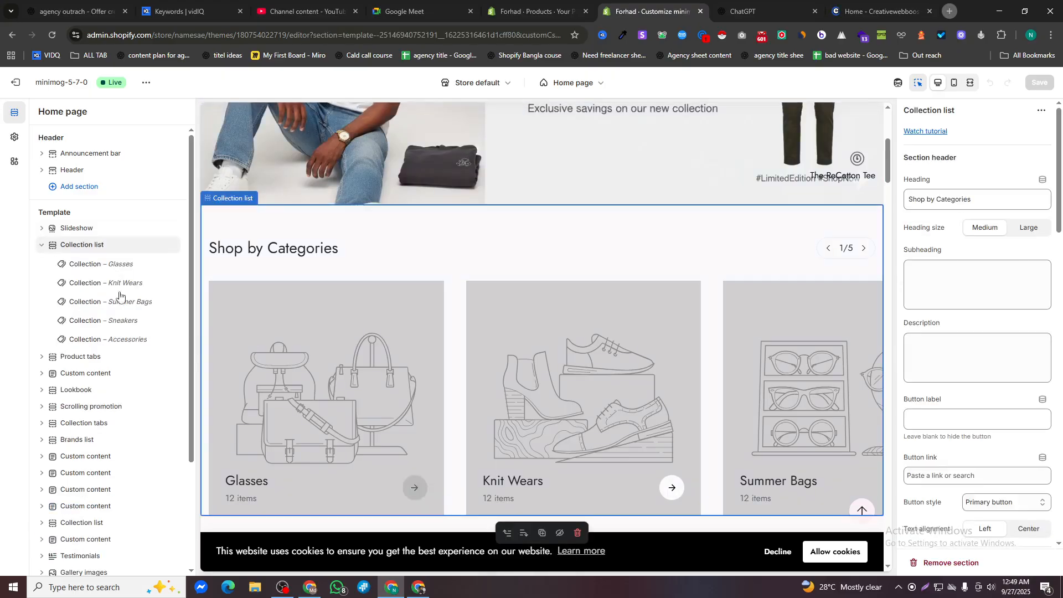
pyautogui.click(93, 266)
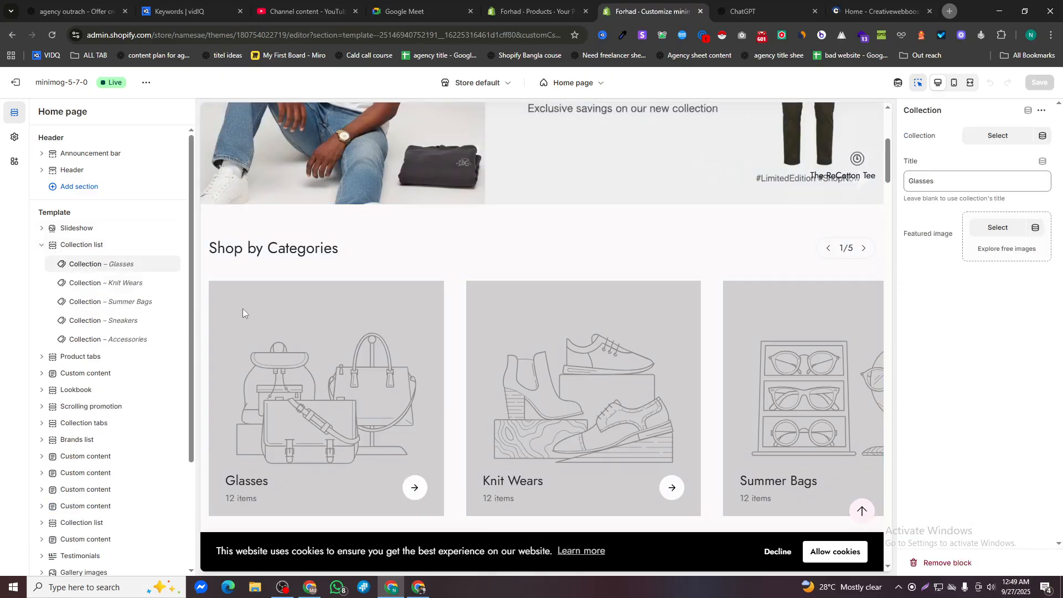
pyautogui.click(985, 138)
pyautogui.click(941, 211)
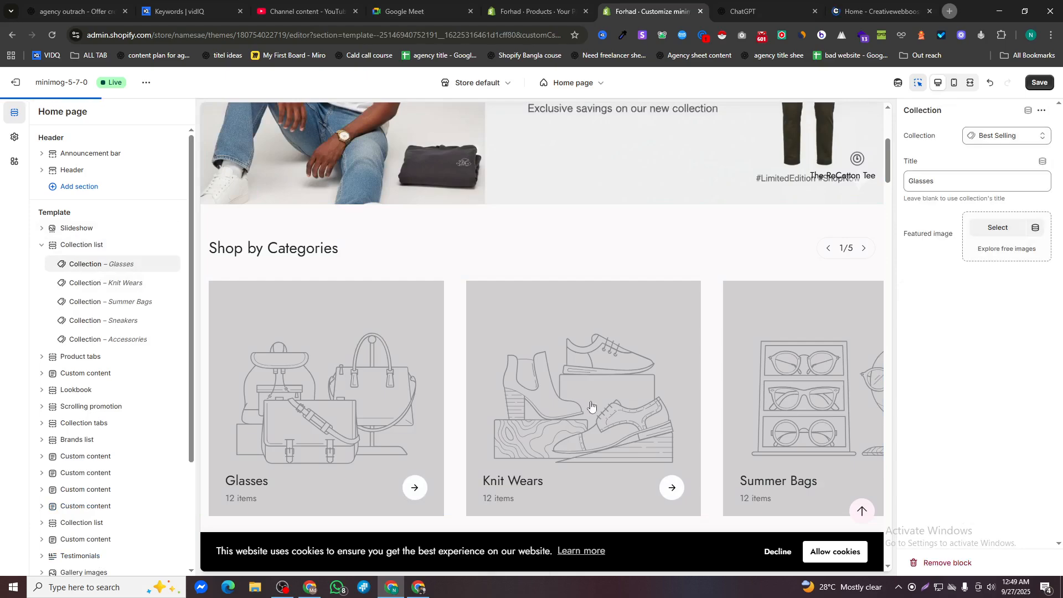
# Assign the BestieBundle collection to the Knit Wears block and the Hot Pick collection to the Summer Bags block
pyautogui.click(86, 287)
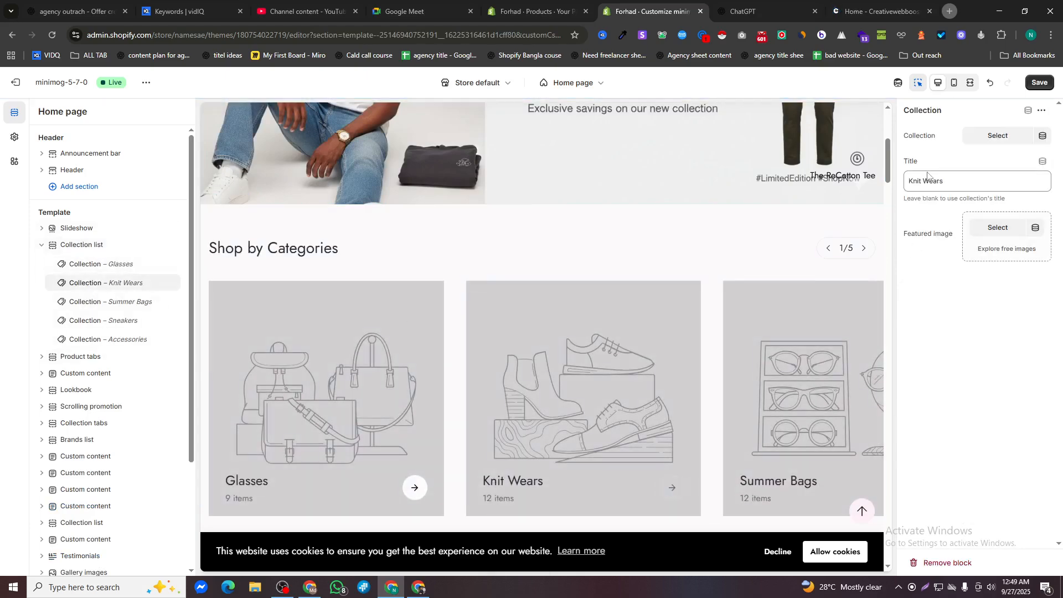
pyautogui.click(976, 137)
pyautogui.click(954, 239)
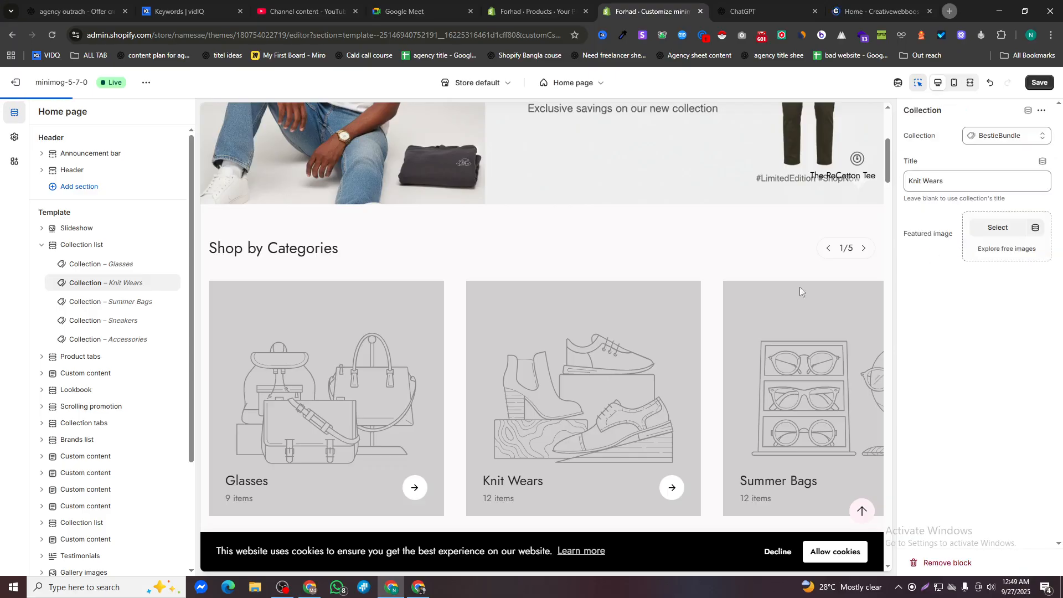
pyautogui.click(88, 304)
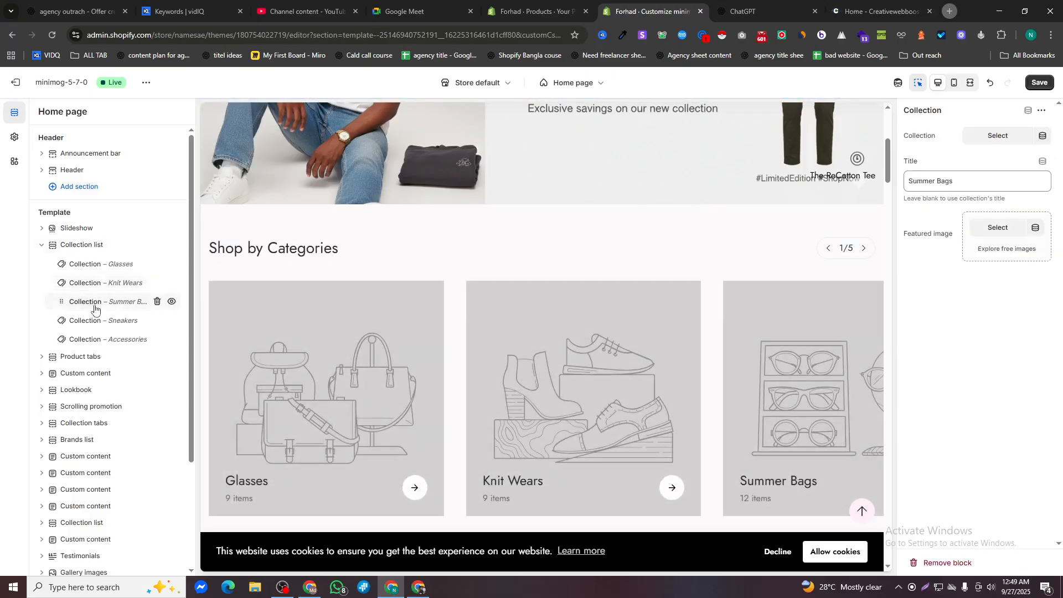
pyautogui.click(983, 137)
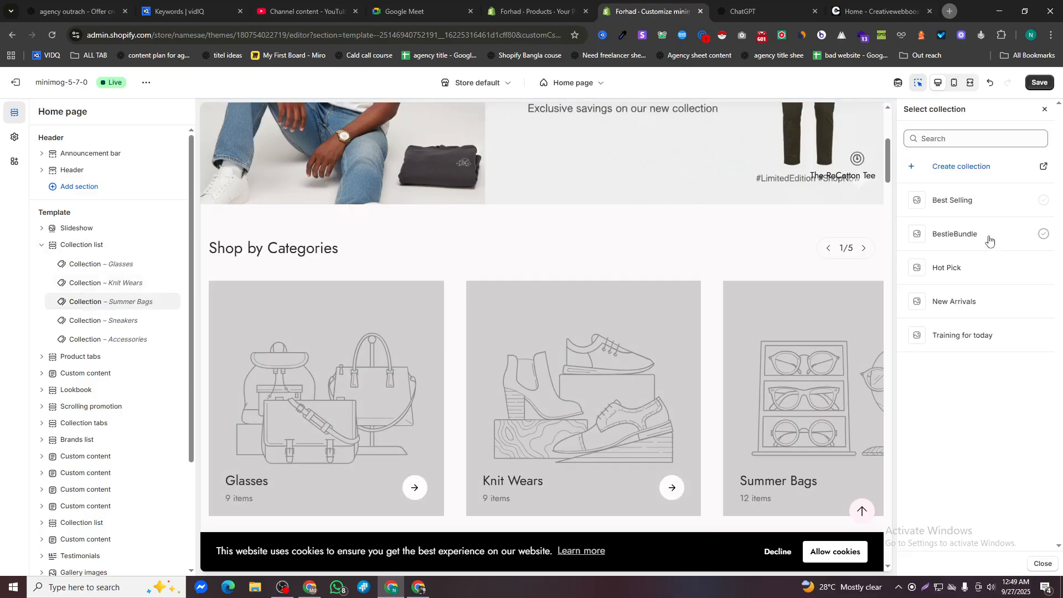
pyautogui.click(963, 276)
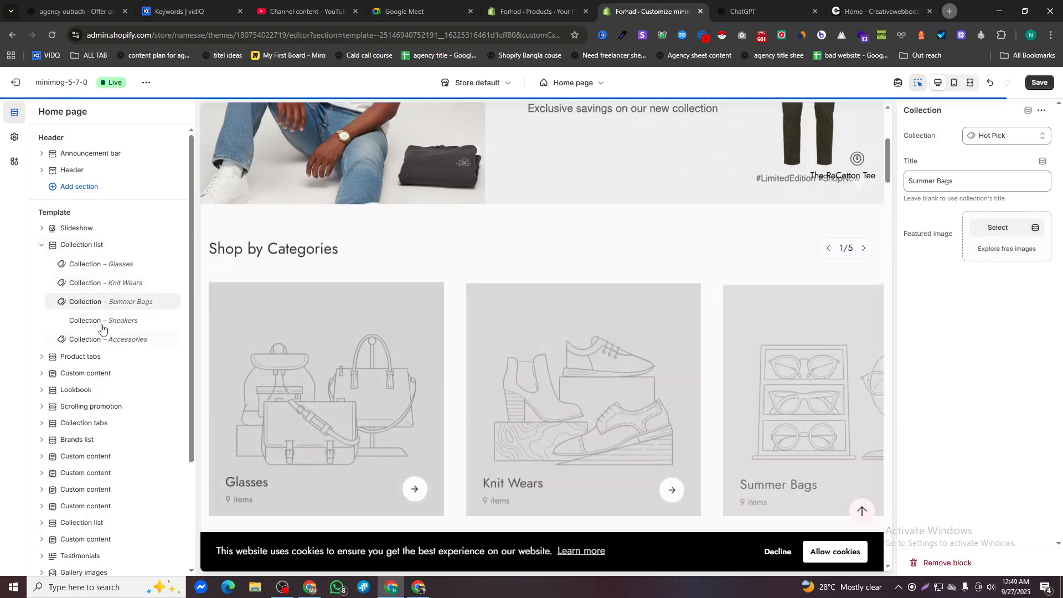
# Assign the New Arrivals collection to the Sneakers block and the Training for today collection to the Accessories block
pyautogui.click(106, 321)
pyautogui.click(1003, 136)
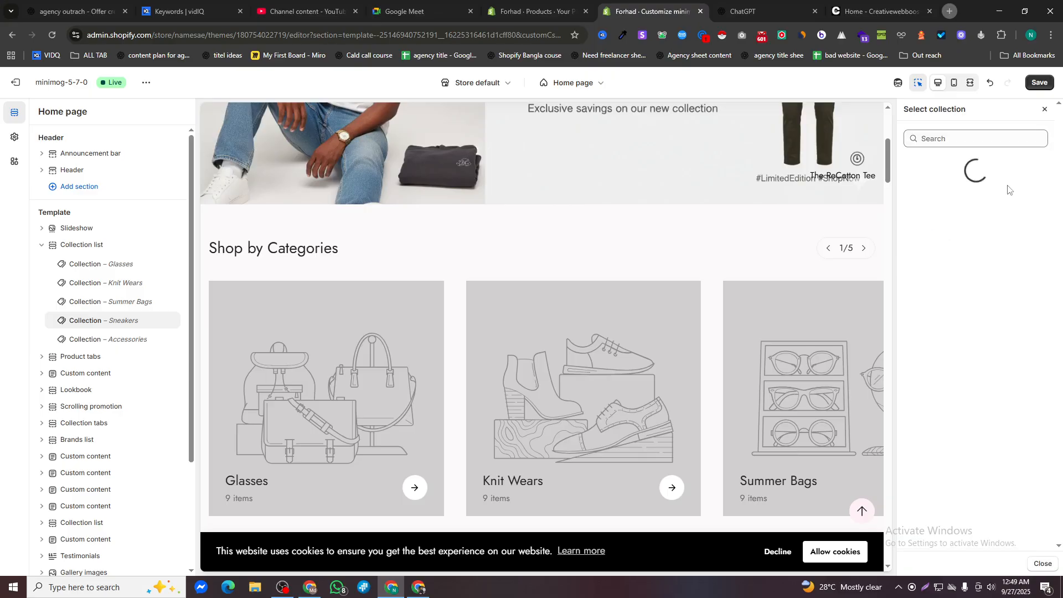
pyautogui.click(972, 310)
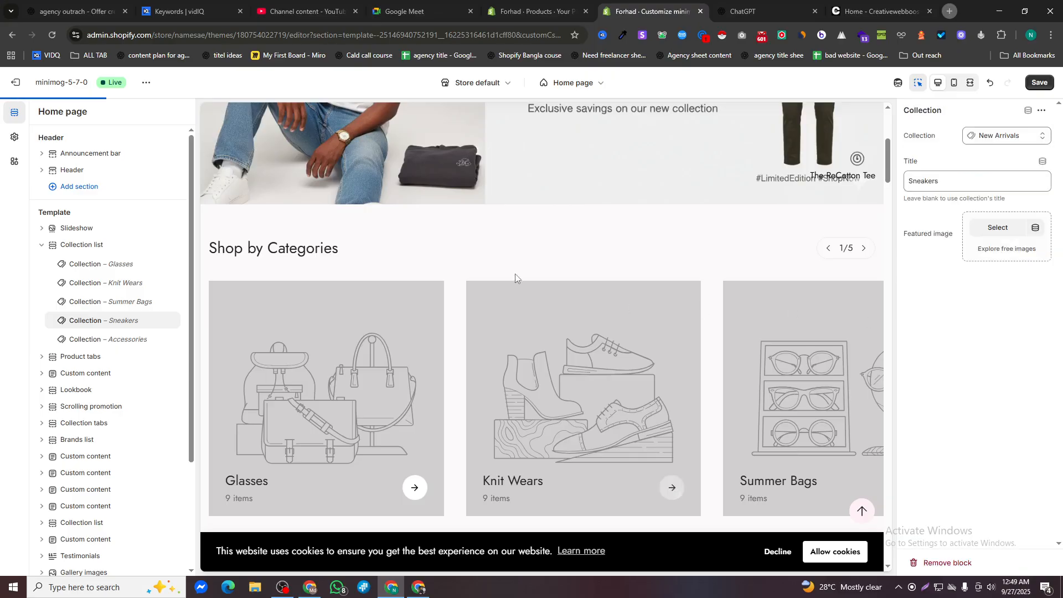
pyautogui.scroll(-2, 516, 274)
pyautogui.click(86, 340)
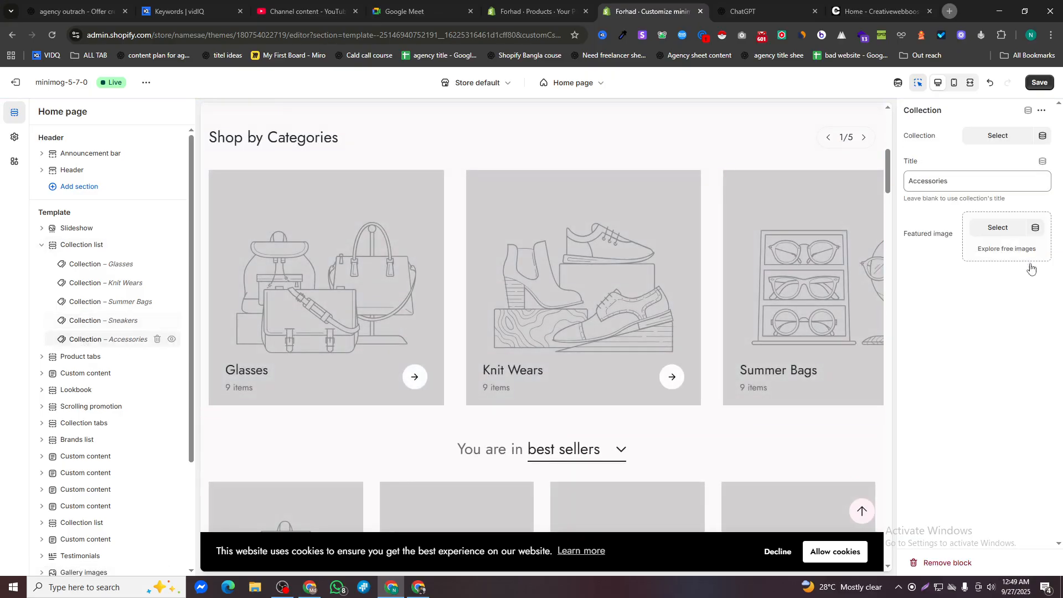
pyautogui.click(999, 139)
pyautogui.click(973, 342)
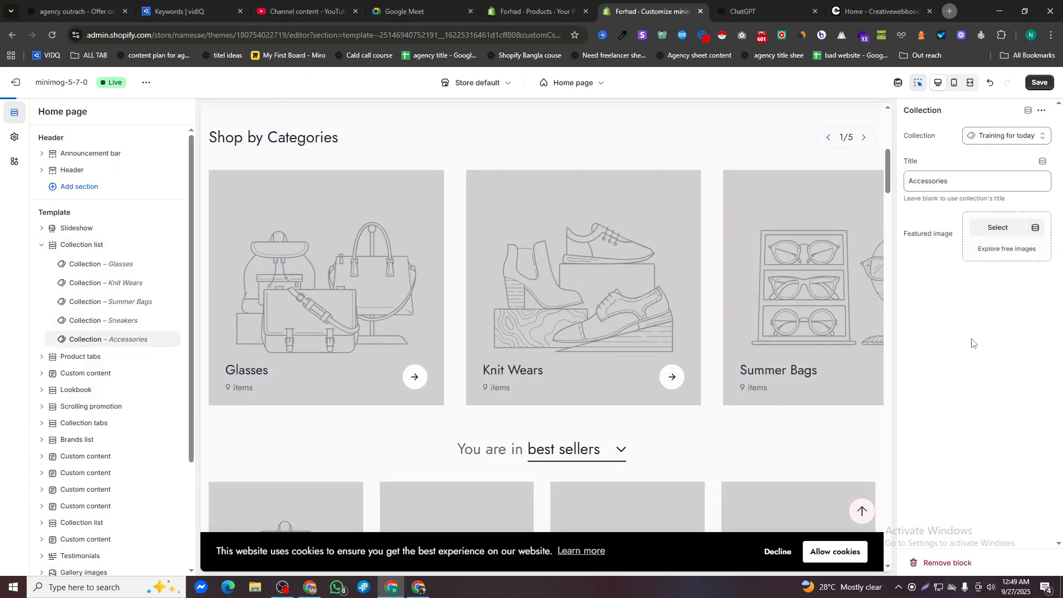
# Copy the name of the Accessories block's assigned collection and use it as the block title, Training for today
pyautogui.click(1003, 141)
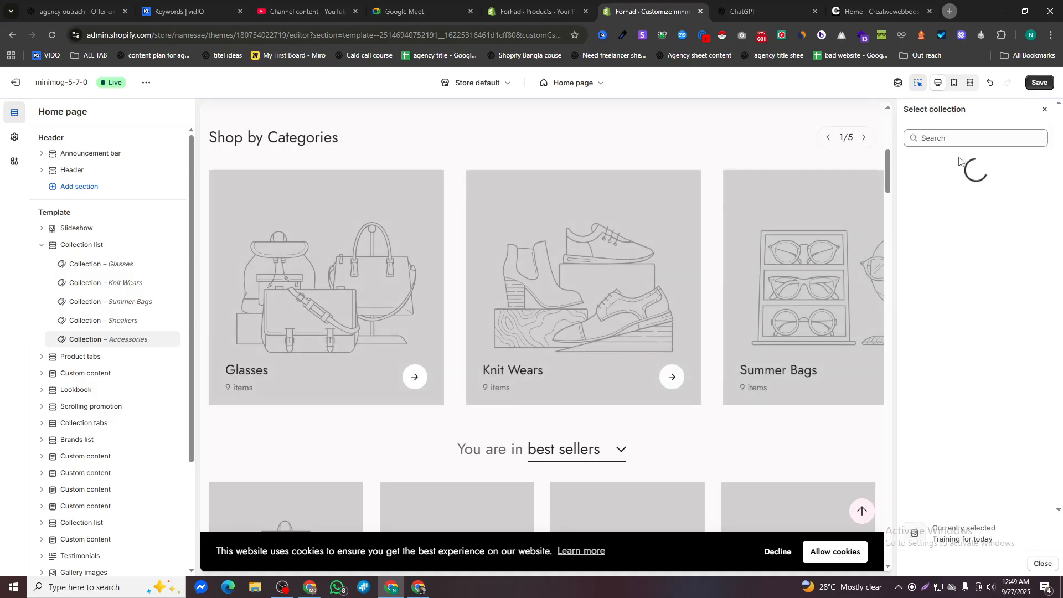
pyautogui.moveTo(933, 336); pyautogui.dragTo(997, 336)
pyautogui.hotkey('ctrl', 'c')
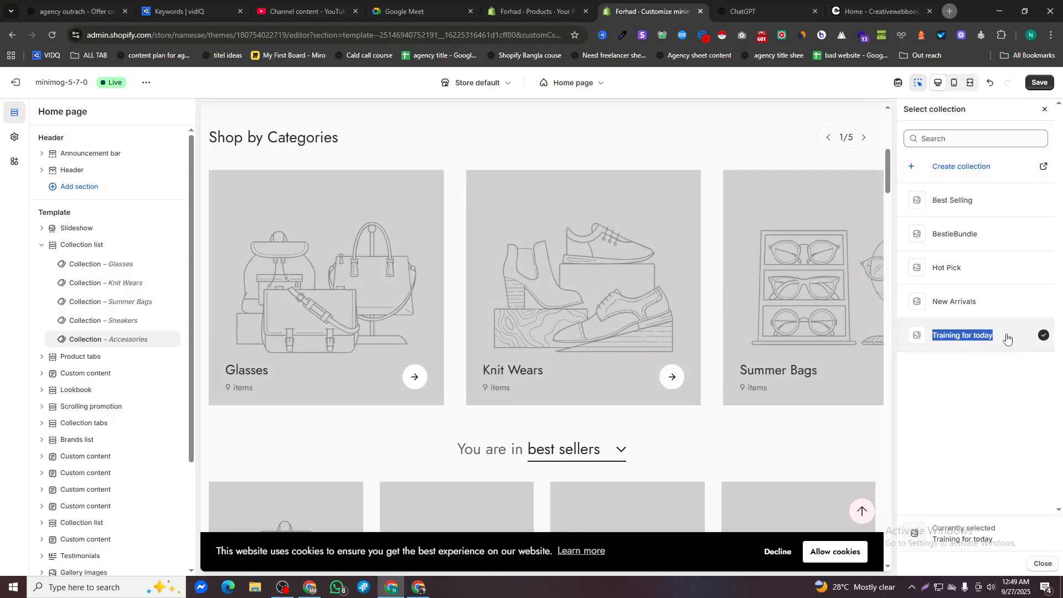
pyautogui.click(1045, 109)
pyautogui.hotkey('ctrl', 'v')
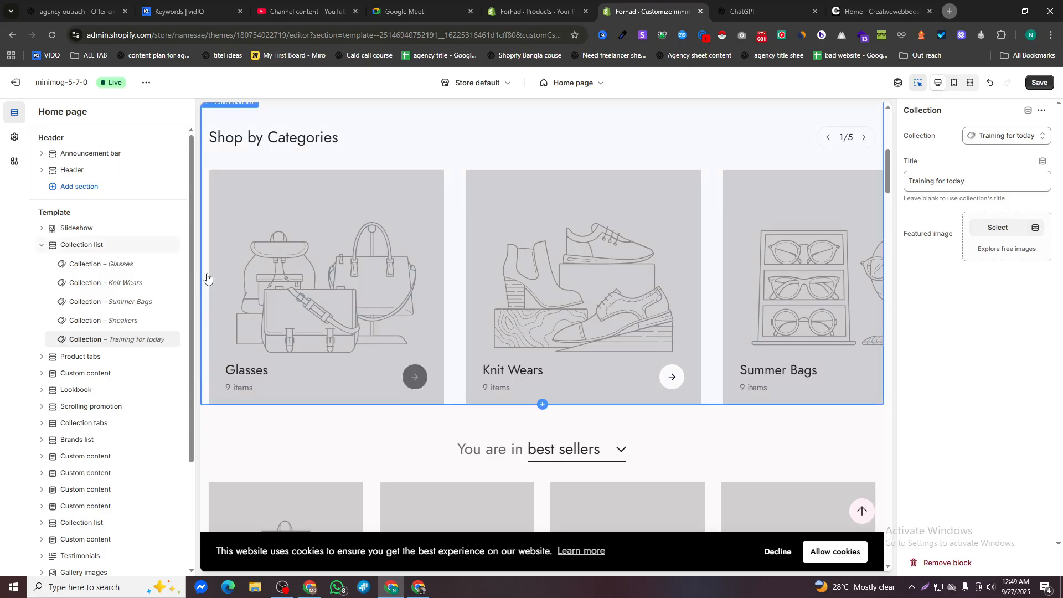
# Look over the Collection list section's settings, from the header, card, grid and slider options to padding and custom CSS
pyautogui.click(65, 250)
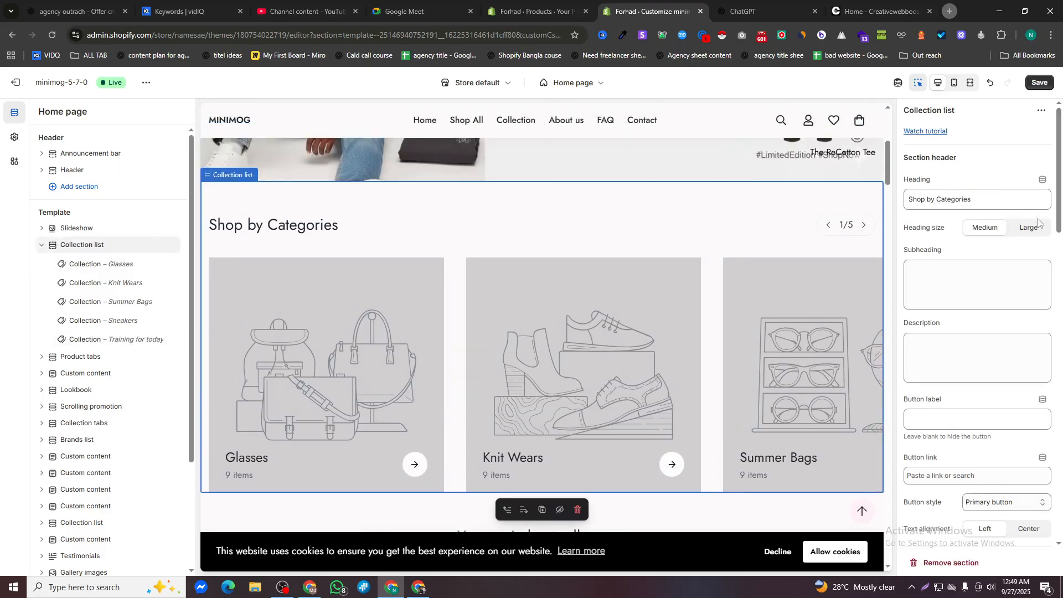
pyautogui.scroll(-1, 1042, 332)
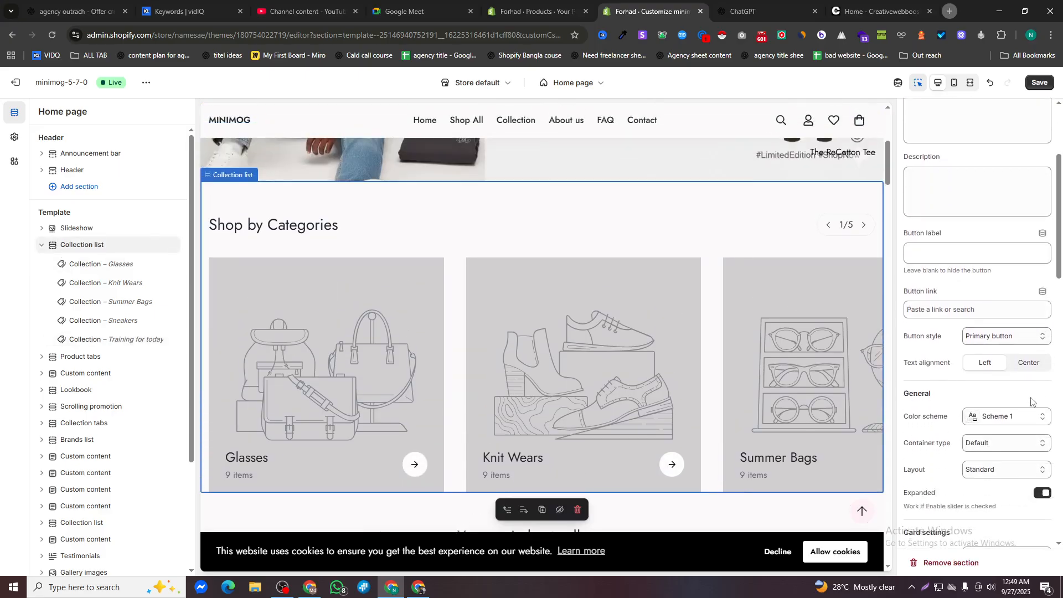
pyautogui.scroll(-2, 1001, 407)
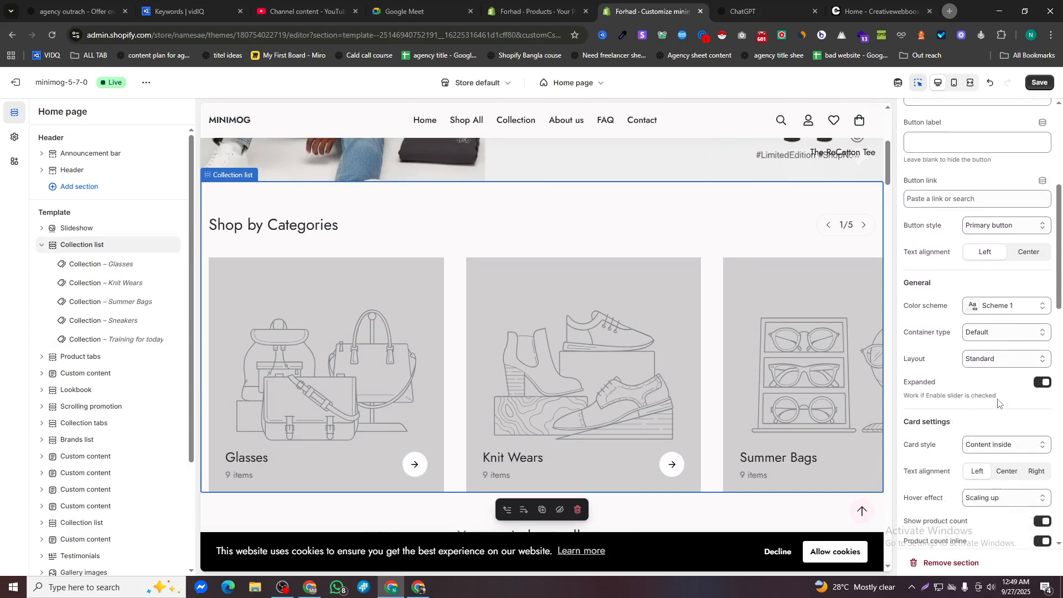
pyautogui.scroll(-1, 1004, 404)
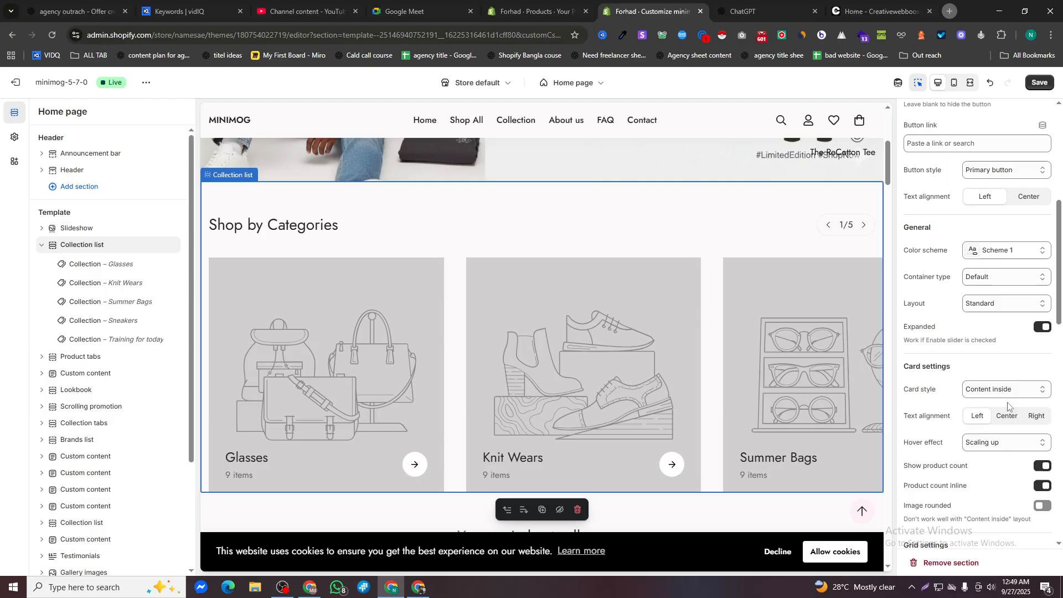
pyautogui.scroll(-1, 1007, 427)
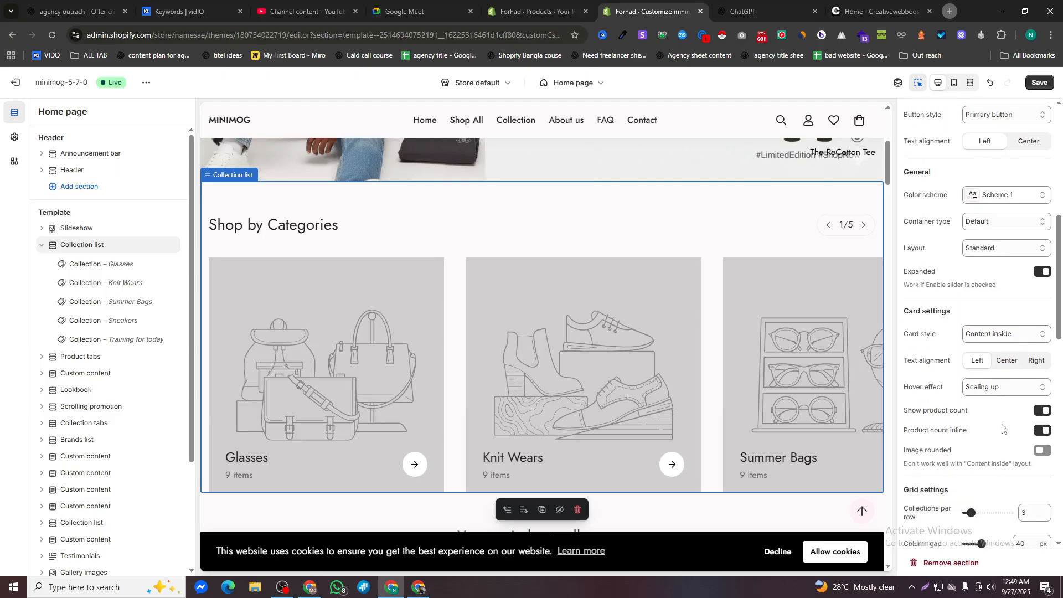
pyautogui.scroll(-3, 1003, 429)
pyautogui.scroll(-2, 984, 422)
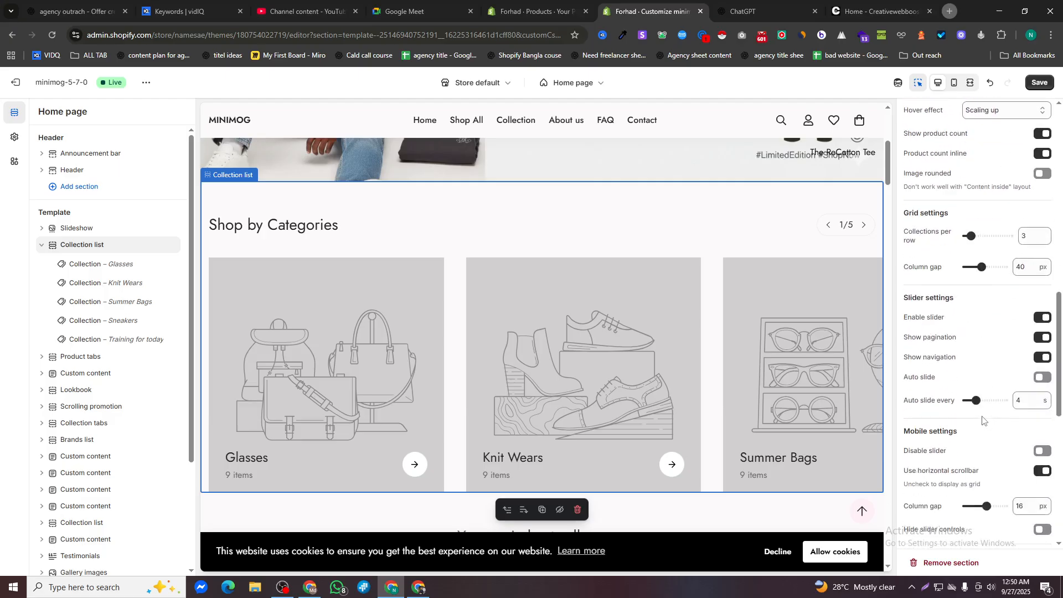
pyautogui.scroll(-6, 986, 418)
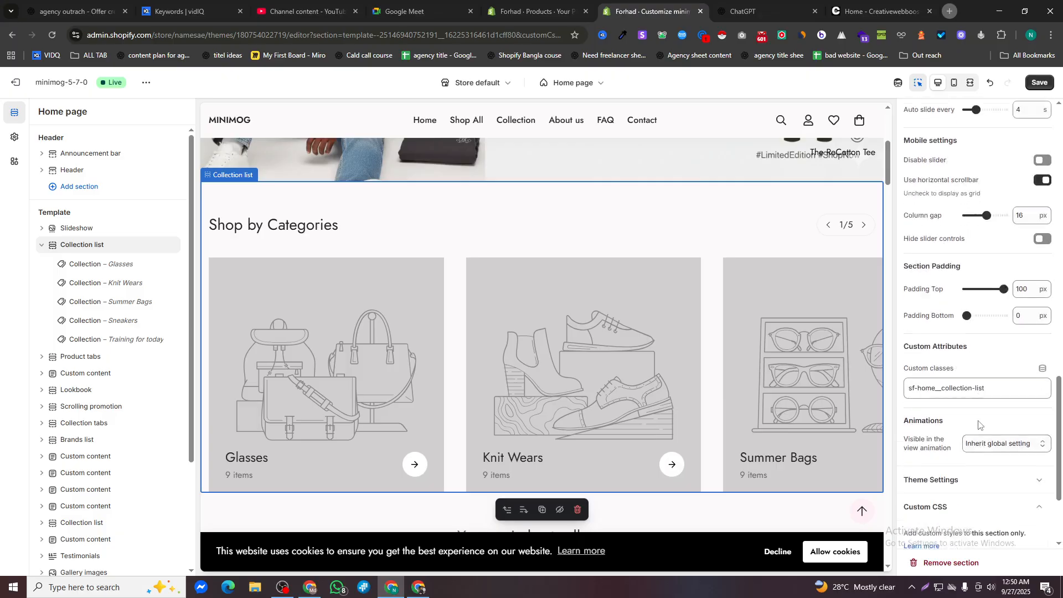
pyautogui.scroll(-2, 1008, 338)
pyautogui.scroll(3, 990, 349)
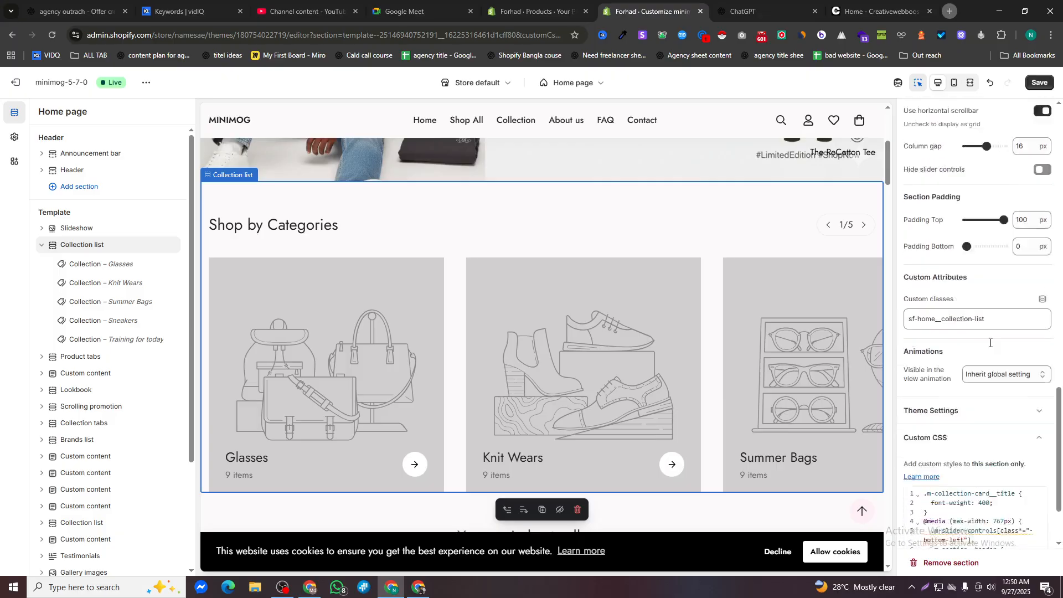
pyautogui.scroll(-2, 876, 346)
# Follow the Glasses card's link to the Best Selling collection page in the preview and look through its products
pyautogui.click(425, 295)
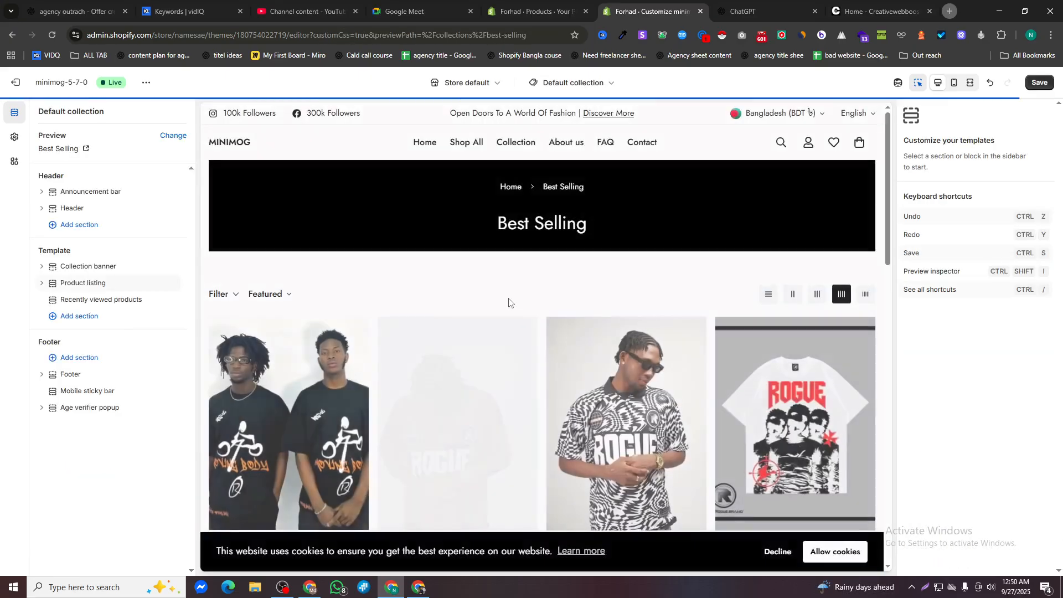
pyautogui.scroll(-7, 574, 334)
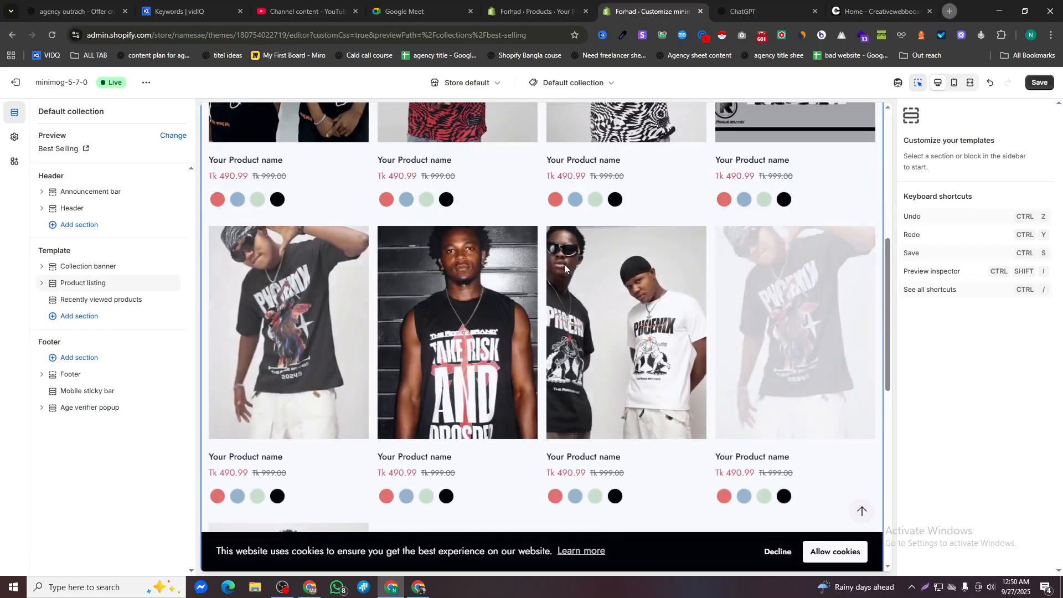
pyautogui.scroll(-6, 624, 301)
pyautogui.scroll(7, 503, 314)
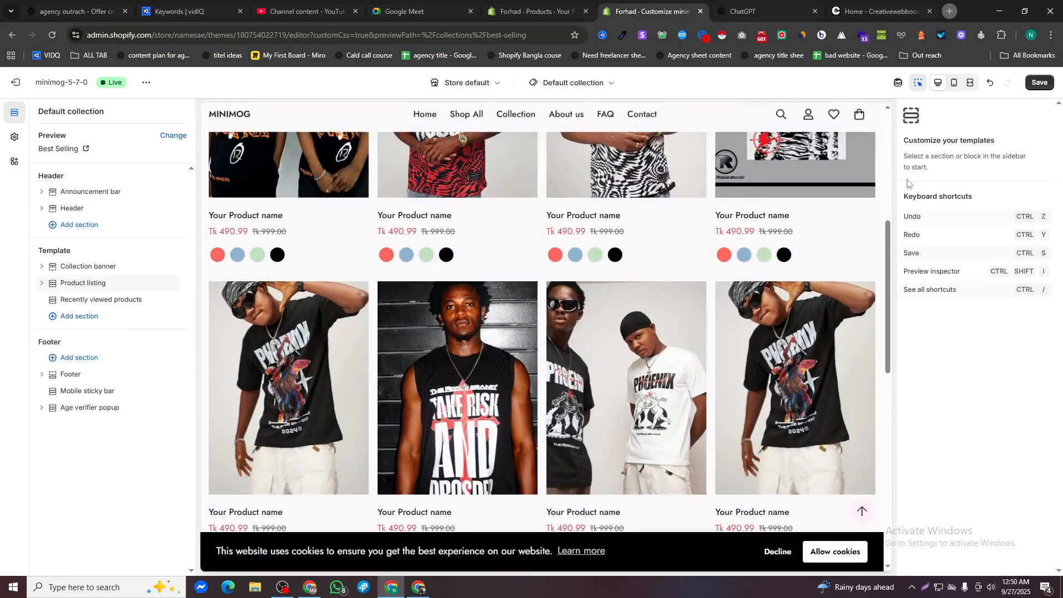
# Save the theme changes and return to editing the Home page template
pyautogui.click(1040, 83)
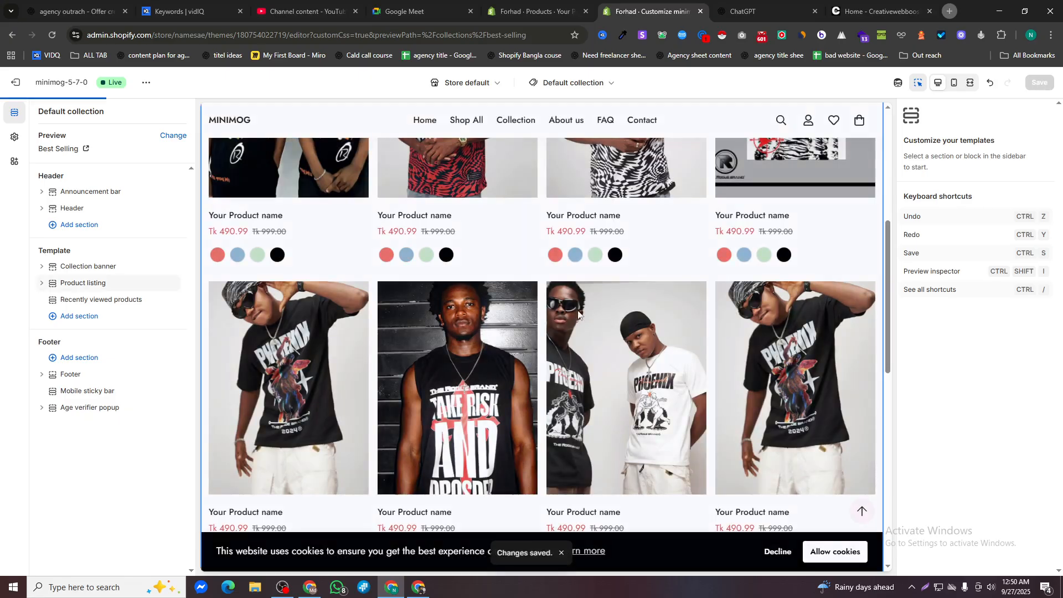
pyautogui.click(574, 83)
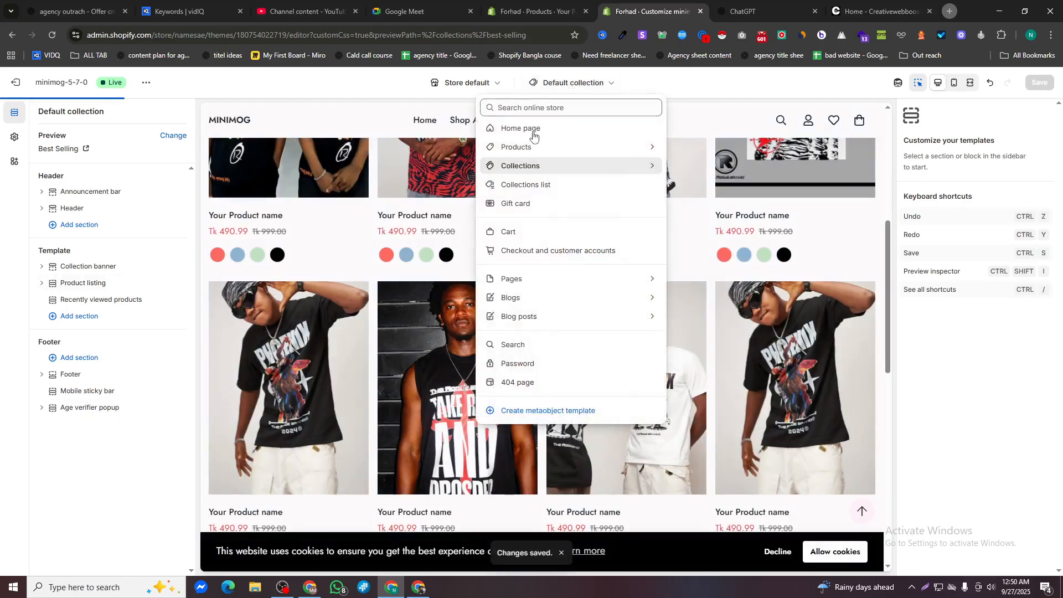
pyautogui.click(529, 139)
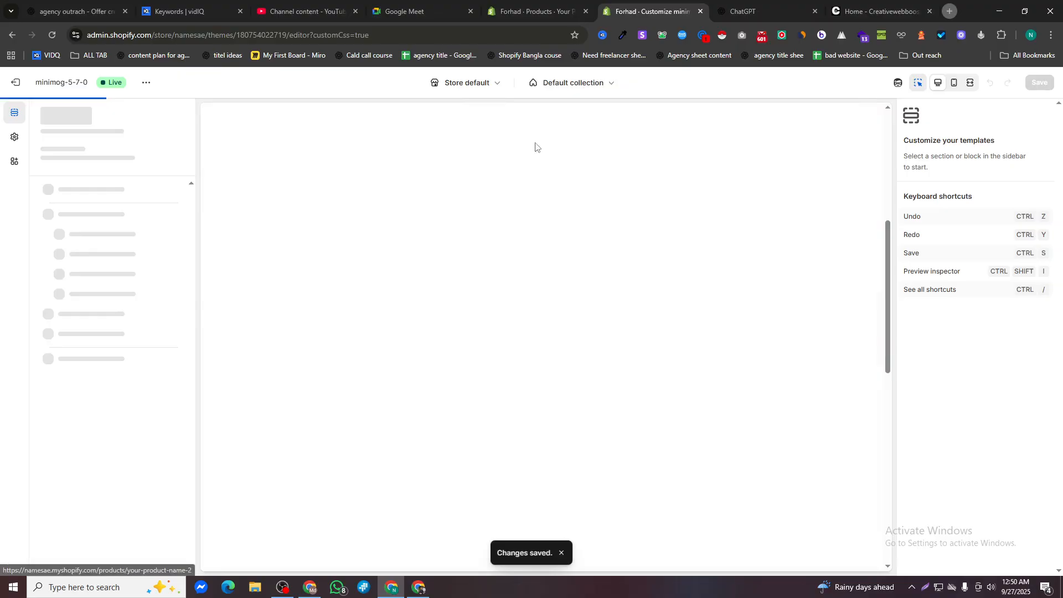
# Set the Glasses block's featured image to the store photo of the model in the black Phoenix T-shirt
pyautogui.scroll(-5, 353, 375)
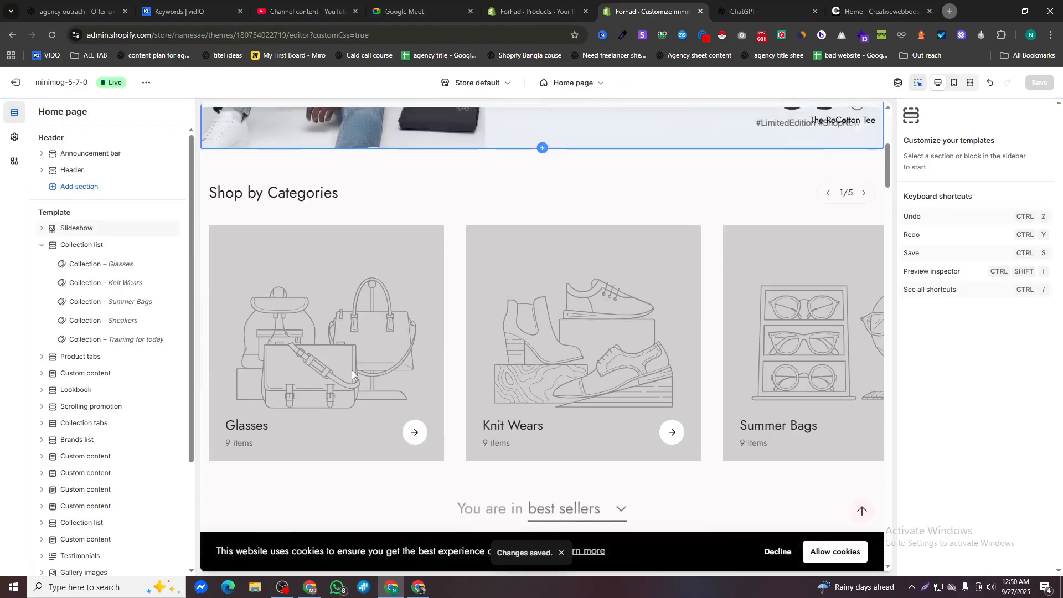
pyautogui.click(96, 265)
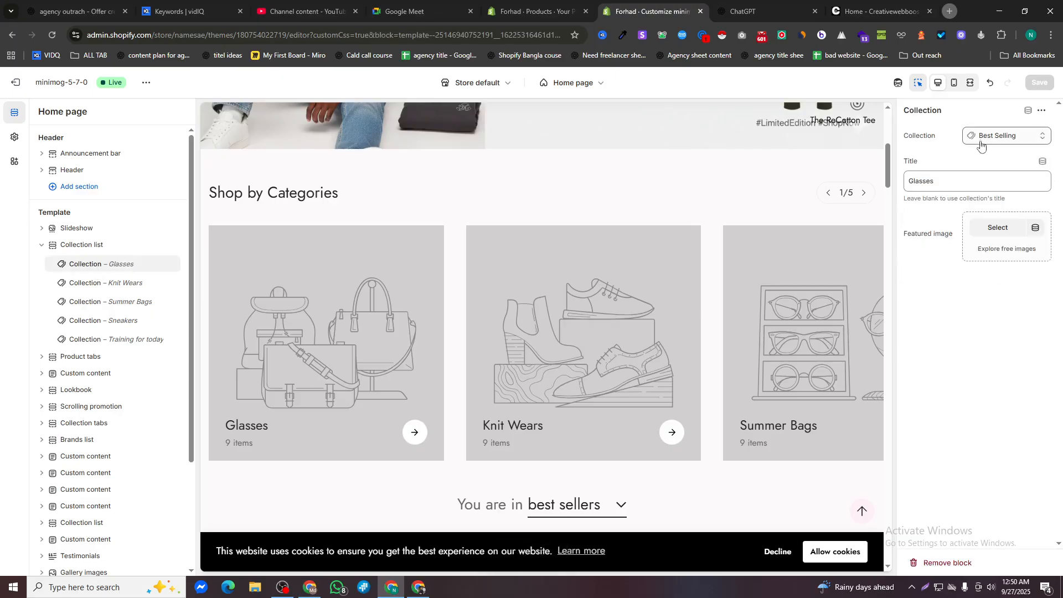
pyautogui.click(986, 227)
pyautogui.click(312, 324)
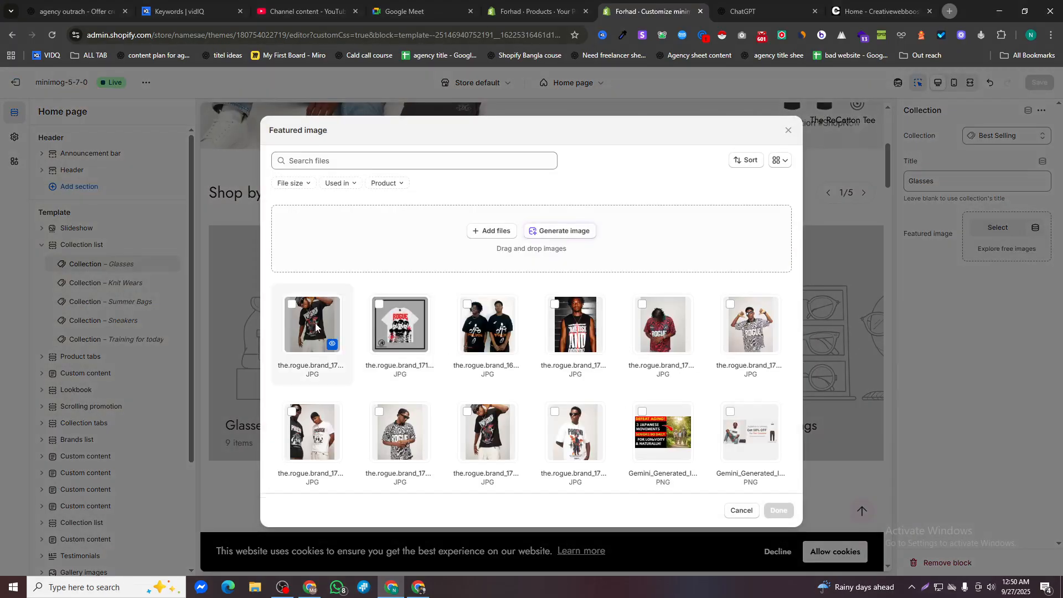
pyautogui.click(779, 510)
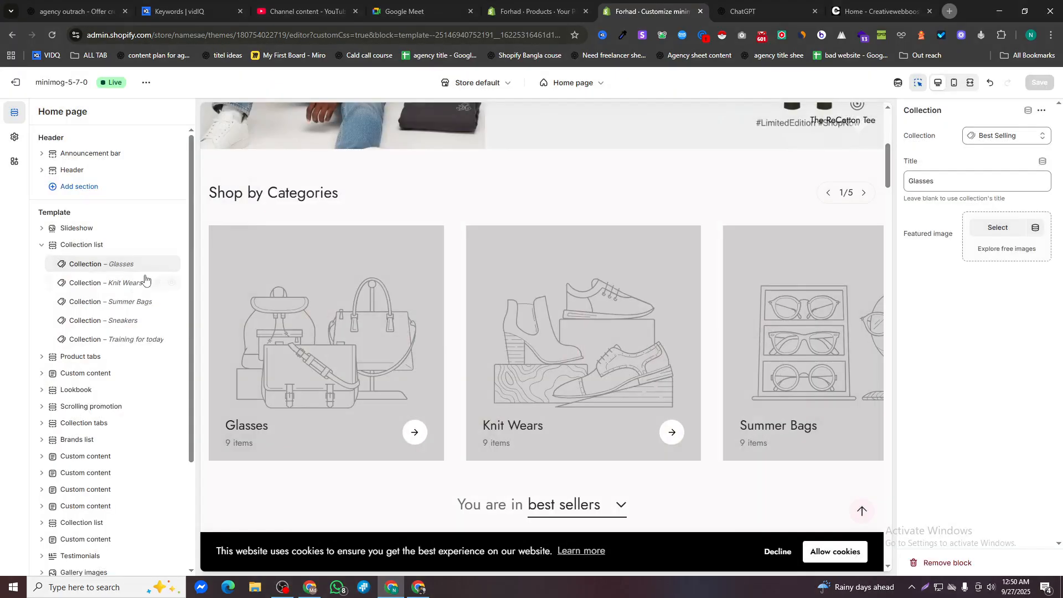
# Set the Knit Wears block's featured image to the store photo of the model in the black-and-white patterned Rogue shirt
pyautogui.click(106, 284)
pyautogui.click(992, 228)
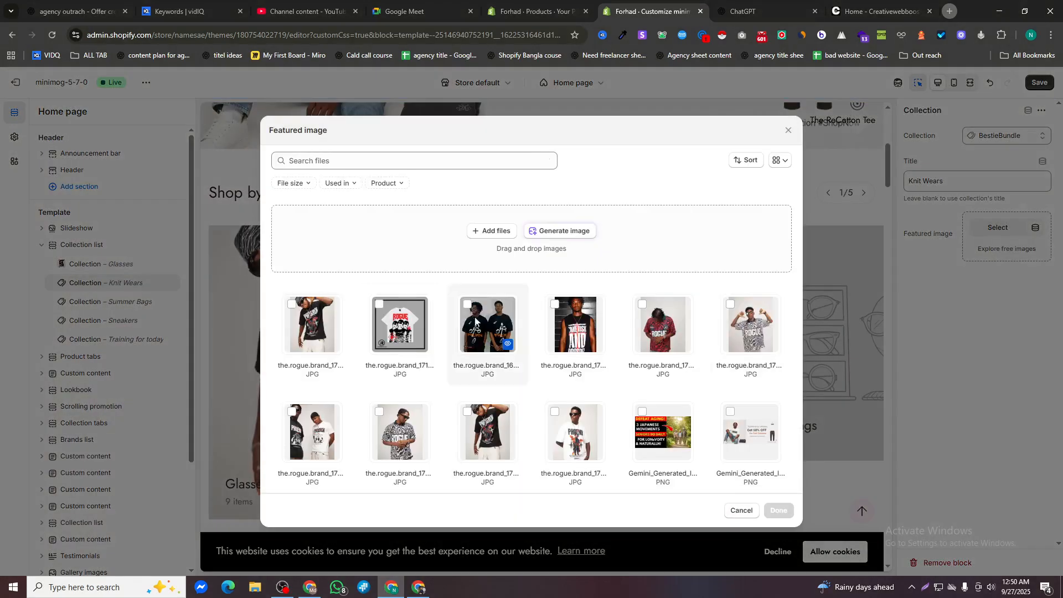
pyautogui.click(729, 326)
pyautogui.click(778, 510)
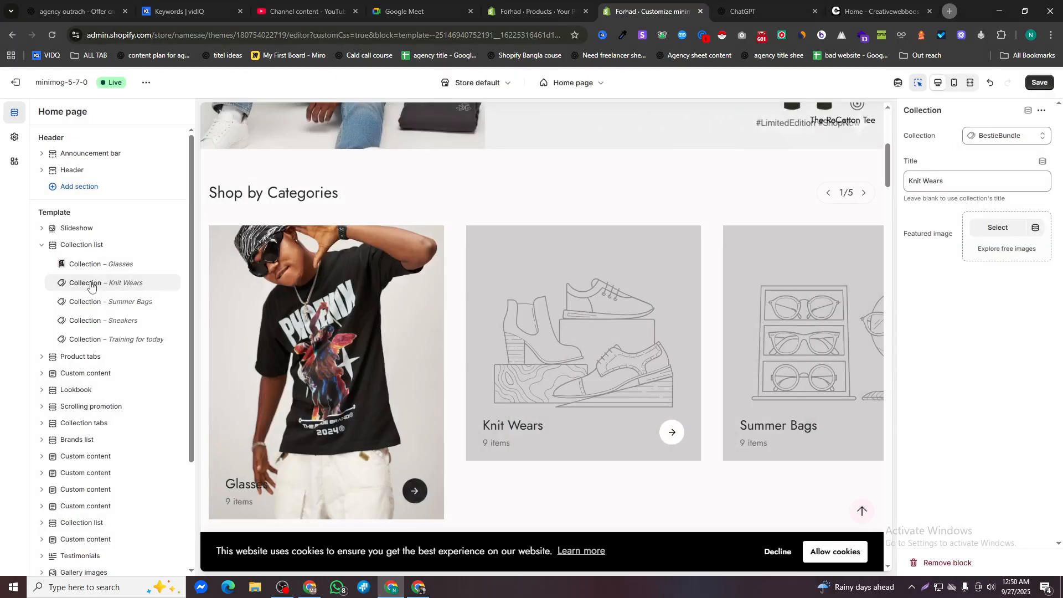
# Set the Summer Bags block's featured image to the store photo of the single model in the white T-shirt
pyautogui.click(88, 303)
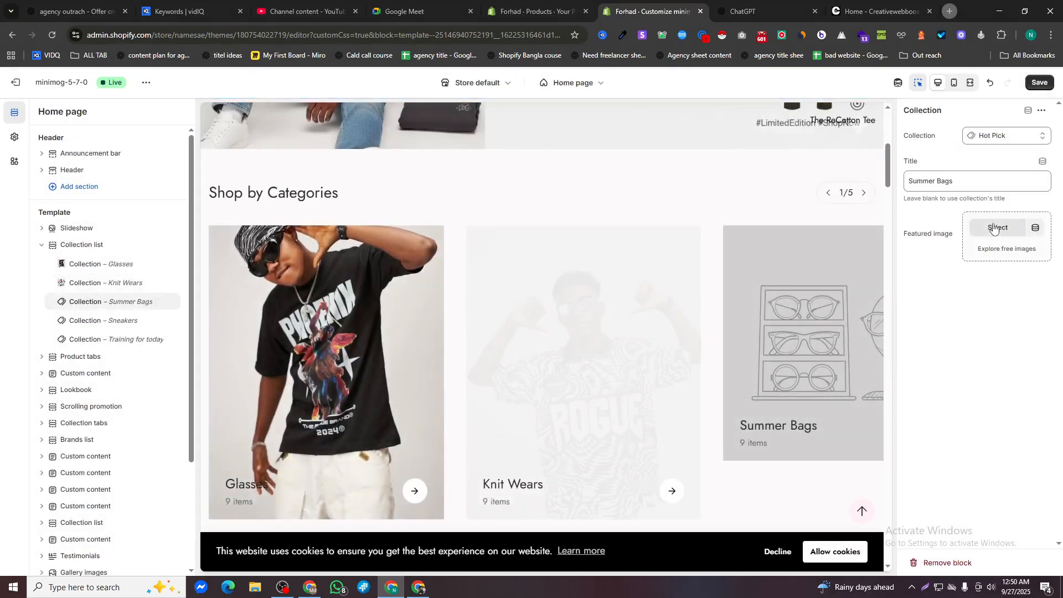
pyautogui.click(997, 227)
pyautogui.click(580, 416)
pyautogui.click(779, 510)
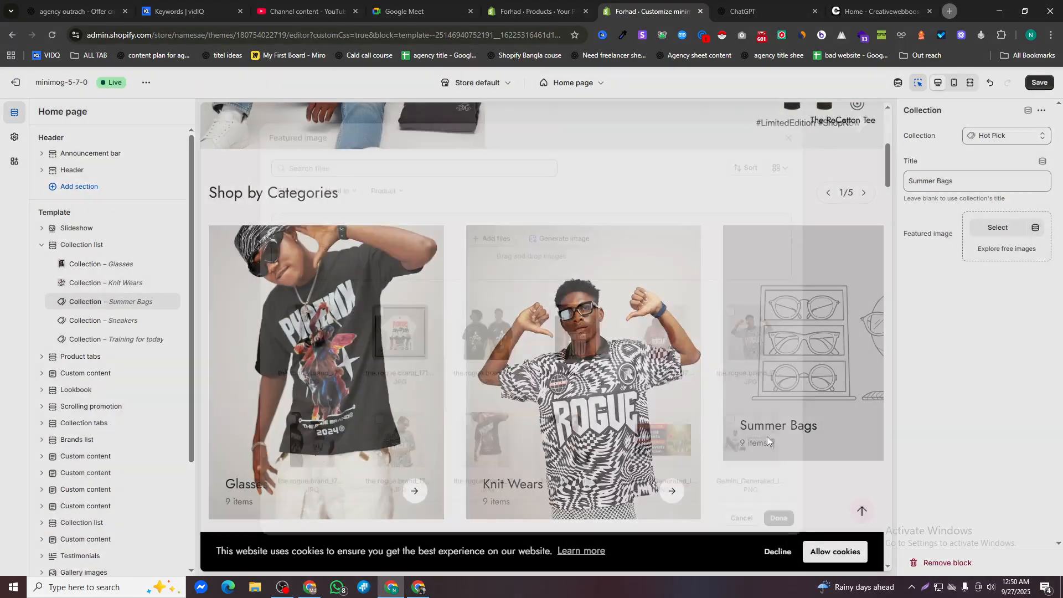
# Set the Sneakers block's featured image to the store photo of the model in the black-and-white patterned Rogue shirt
pyautogui.click(112, 320)
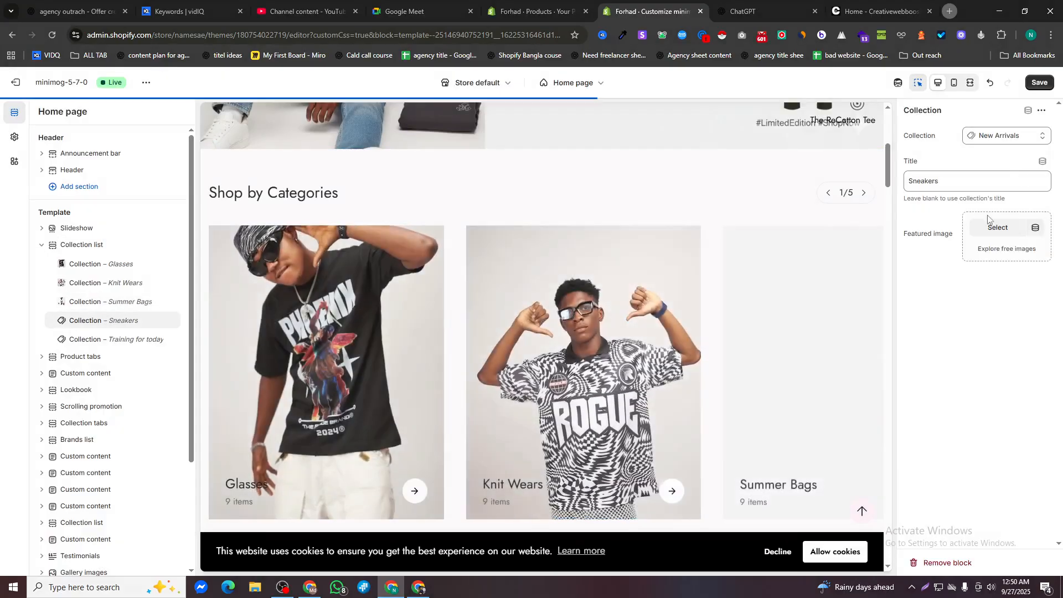
pyautogui.click(985, 229)
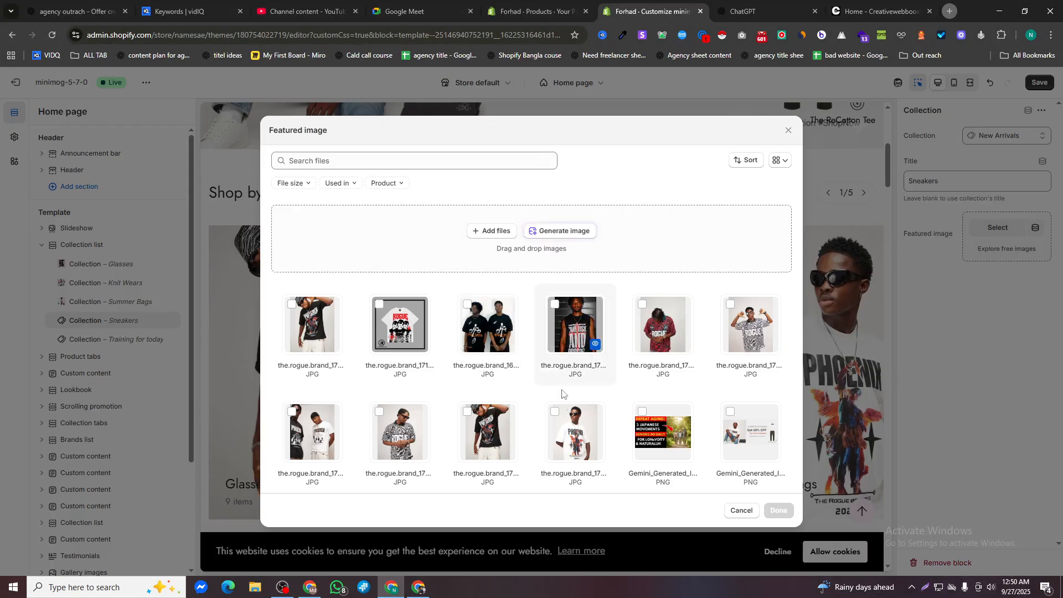
pyautogui.scroll(-1, 543, 441)
pyautogui.scroll(-3, 577, 440)
pyautogui.click(400, 269)
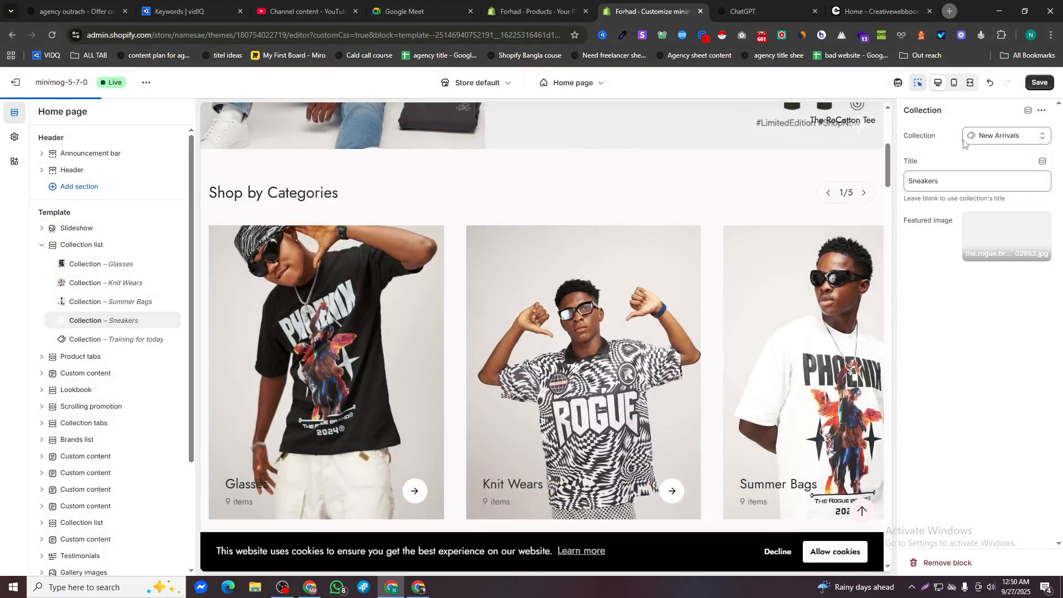
# Retitle the Sneakers block as New Arrivals to match its assigned collection
pyautogui.moveTo(964, 144); pyautogui.dragTo(857, 186)
pyautogui.write('New Arrivals')
pyautogui.click(995, 347)
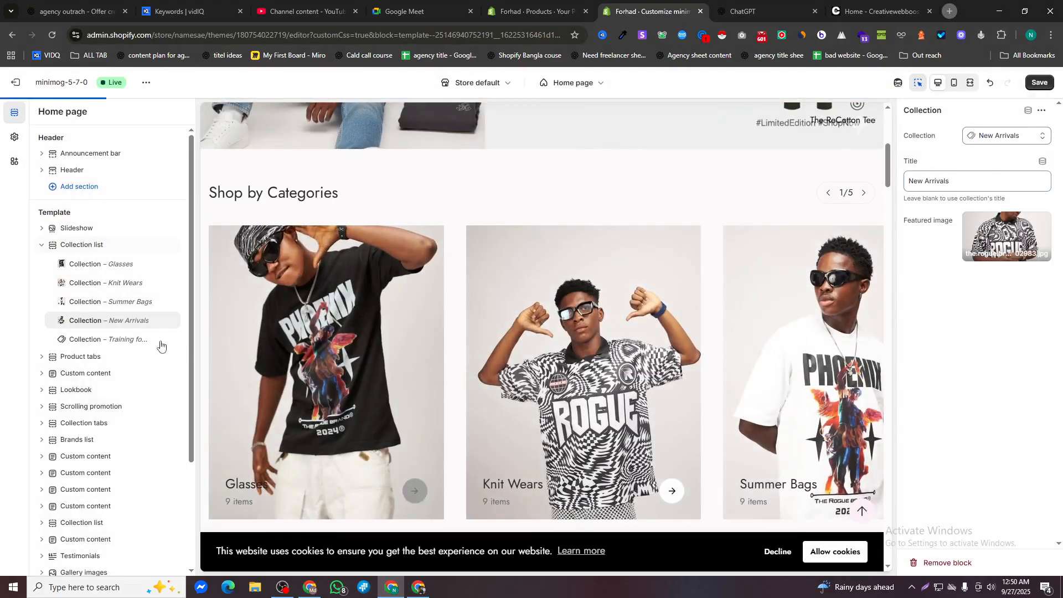
# Retitle the Summer Bags block as Hot Pick to match its assigned collection
pyautogui.click(115, 302)
pyautogui.moveTo(981, 140); pyautogui.dragTo(1013, 149)
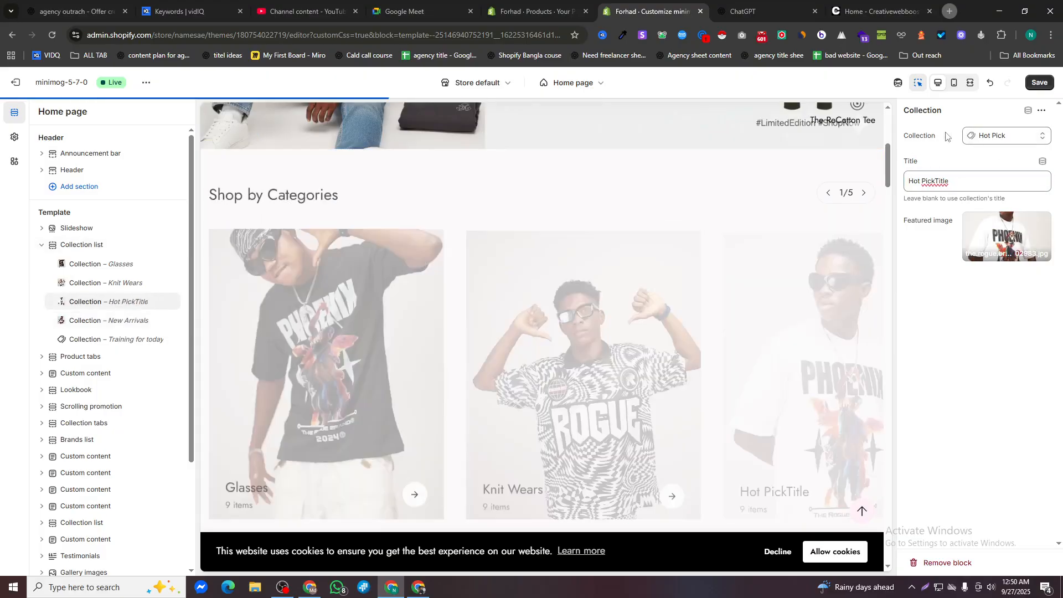
pyautogui.moveTo(948, 136); pyautogui.dragTo(1020, 145)
pyautogui.moveTo(977, 182); pyautogui.dragTo(841, 184)
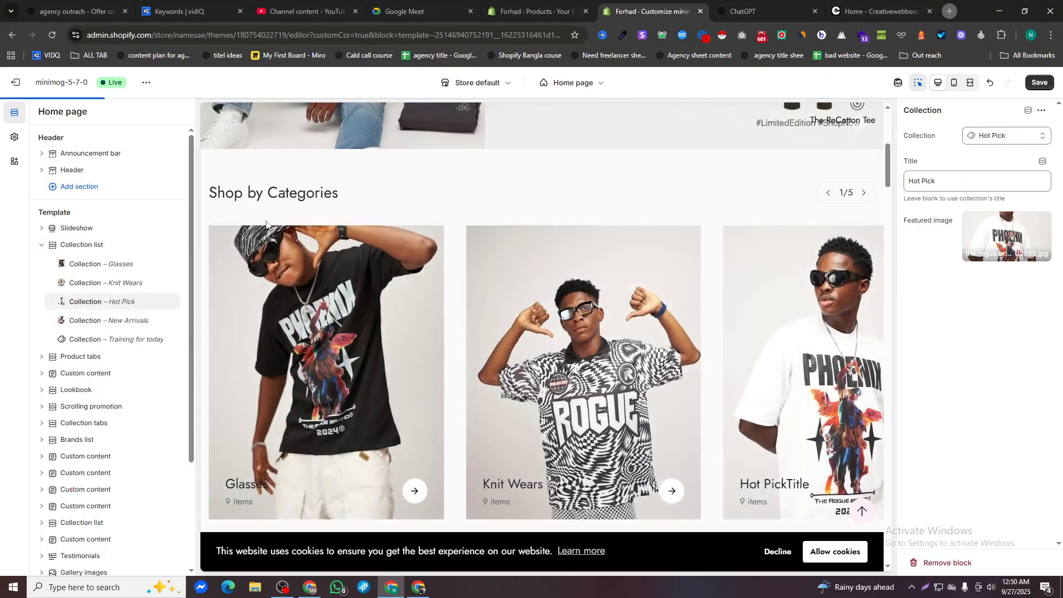
# Retitle the Knit Wears block as Bestie Bundle and save the theme changes
pyautogui.click(120, 282)
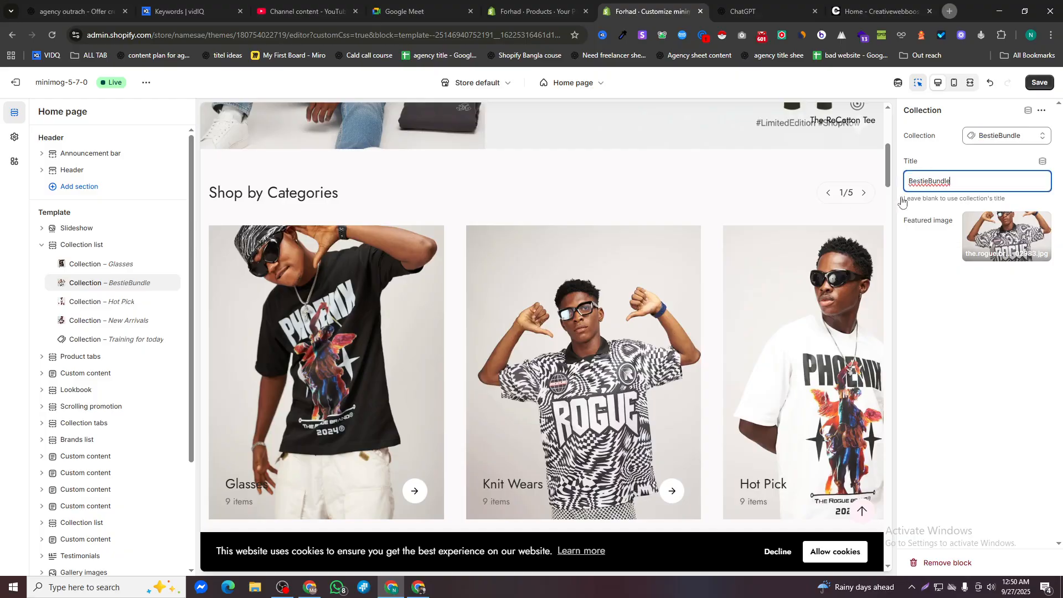
pyautogui.click(930, 181)
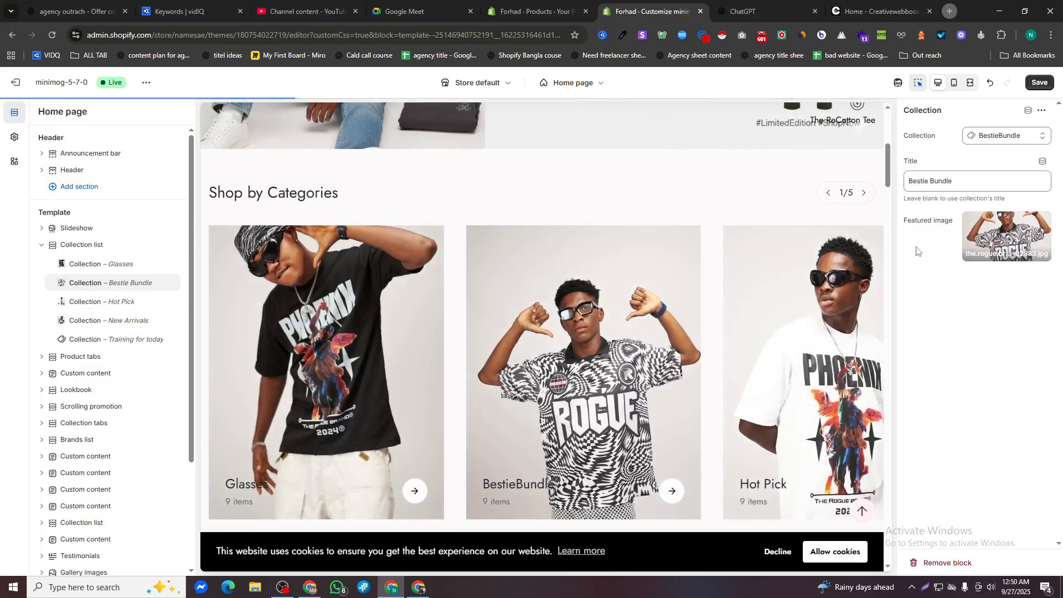
pyautogui.click(1040, 83)
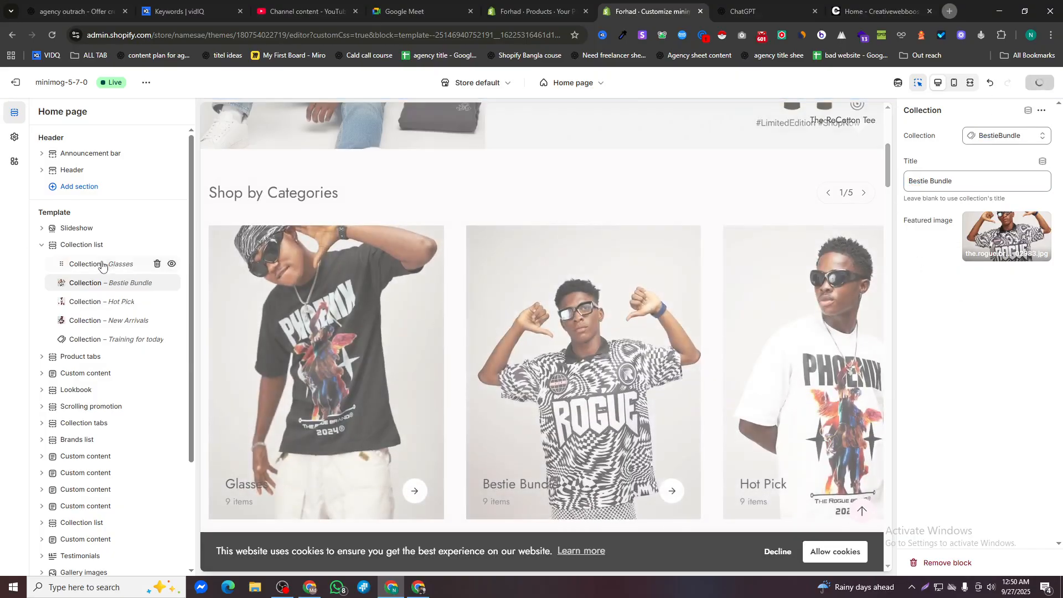
# Retitle the Glasses block as Best Selling and save the theme changes
pyautogui.click(102, 265)
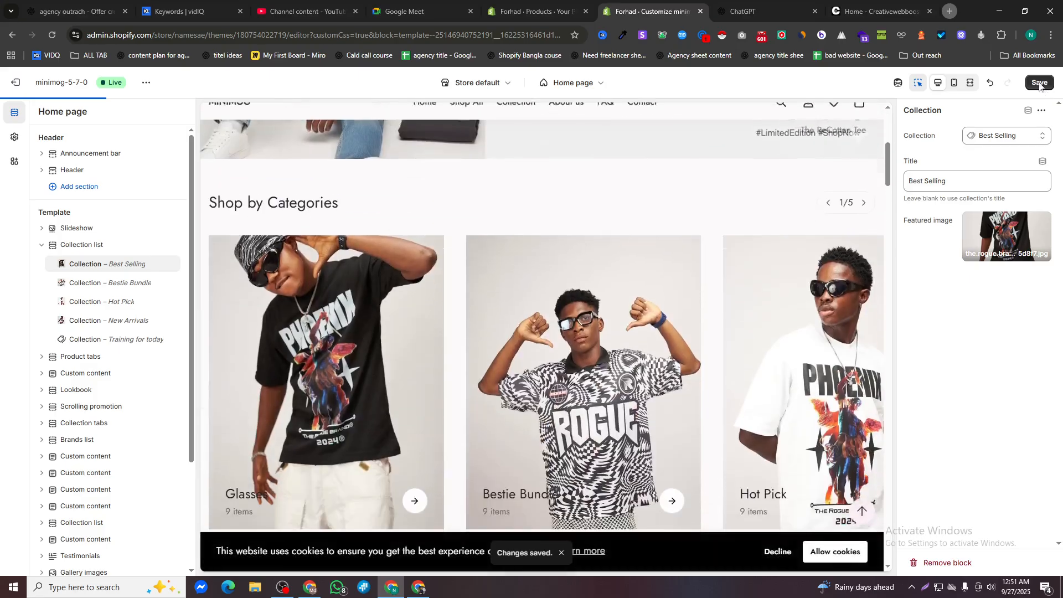
pyautogui.click(1040, 82)
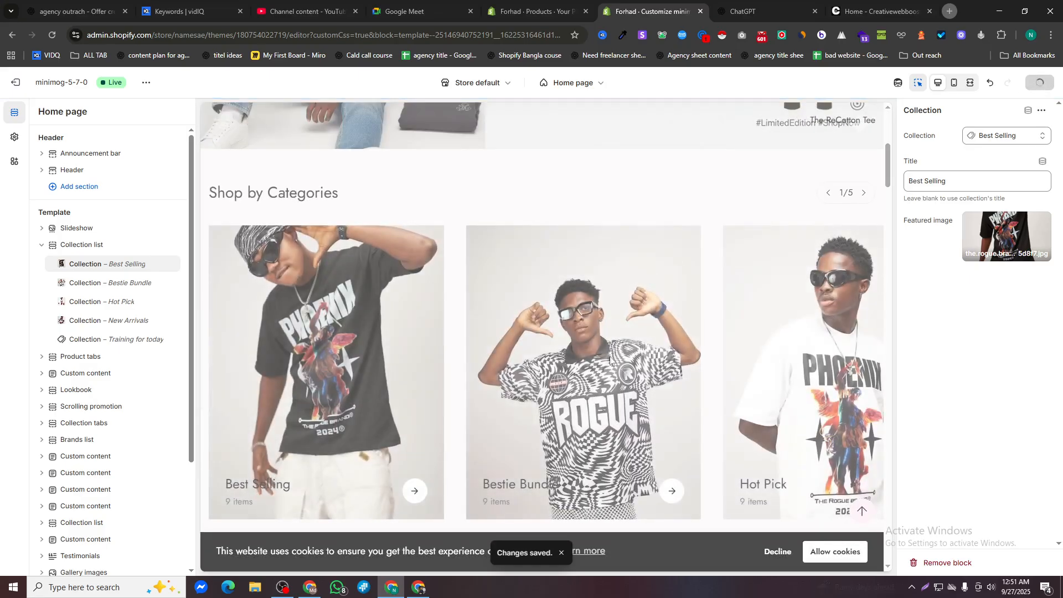
pyautogui.scroll(-3, 611, 360)
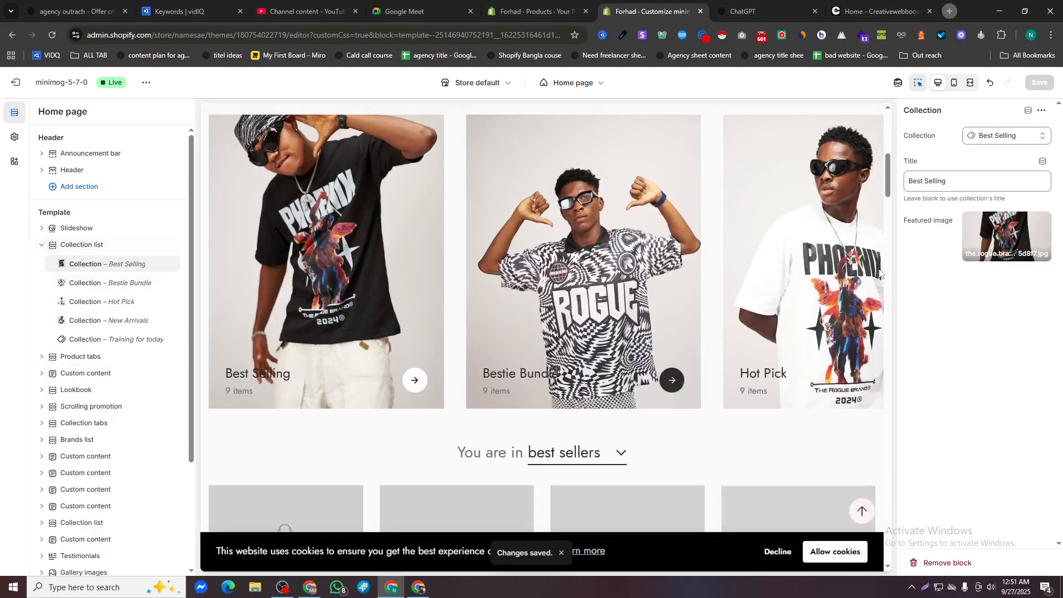
# Set the color scheme of the Shop by Categories collection list section to Scheme 2
pyautogui.click(68, 245)
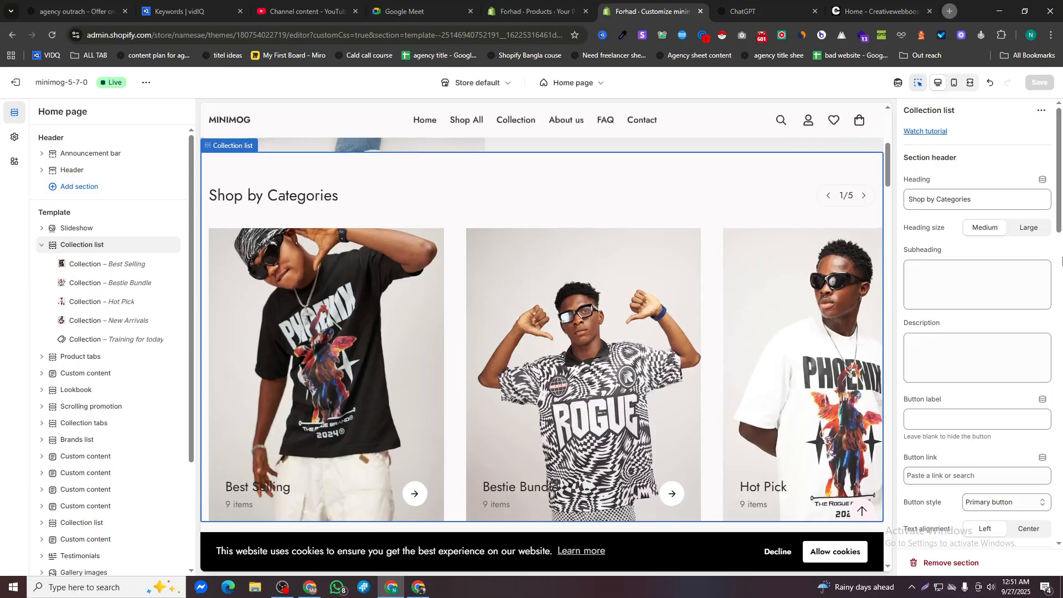
pyautogui.scroll(-4, 1052, 331)
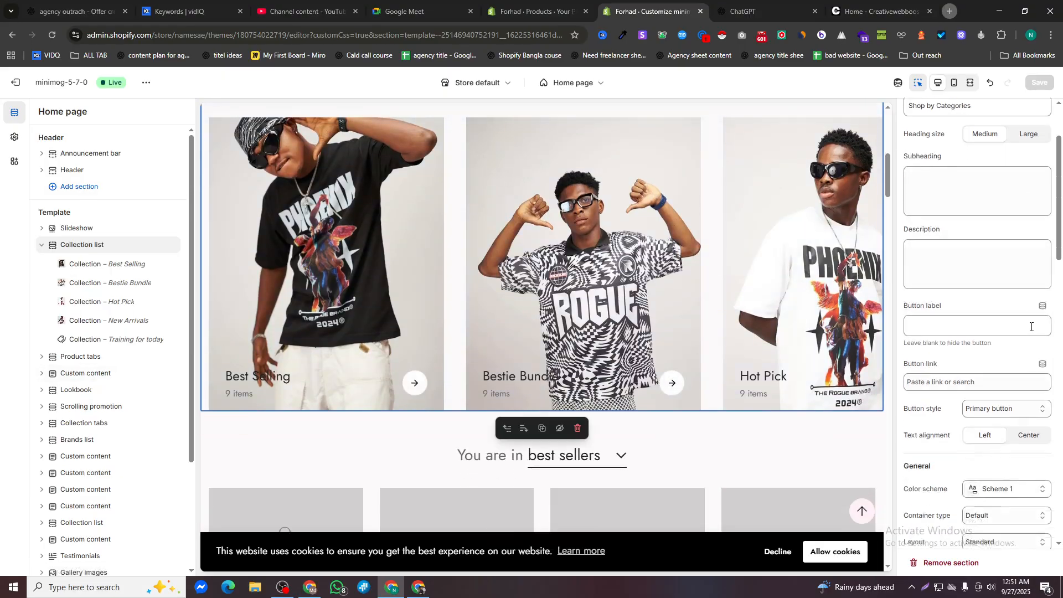
pyautogui.click(983, 370)
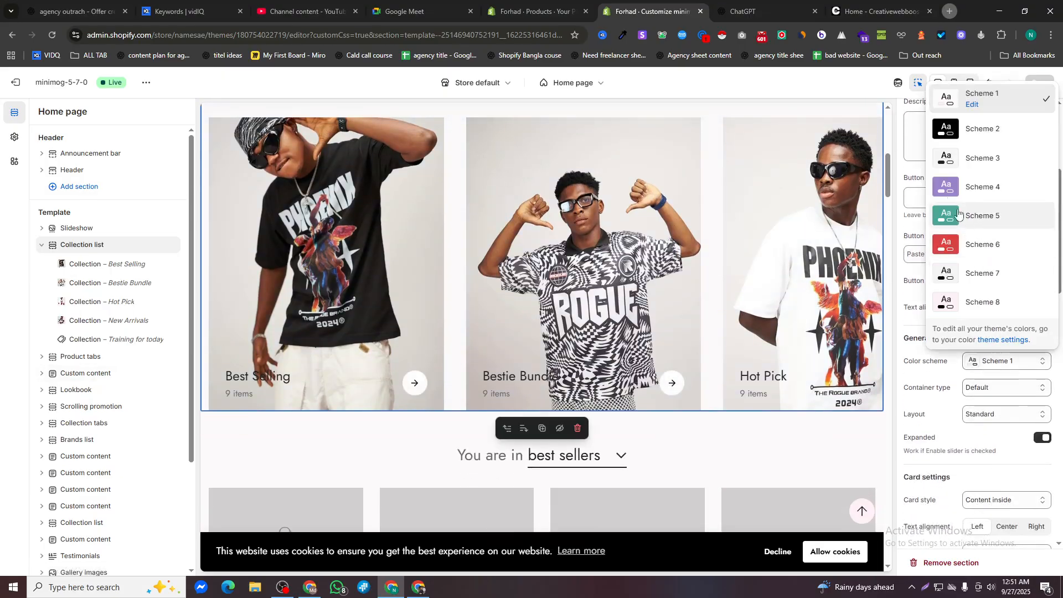
pyautogui.click(954, 131)
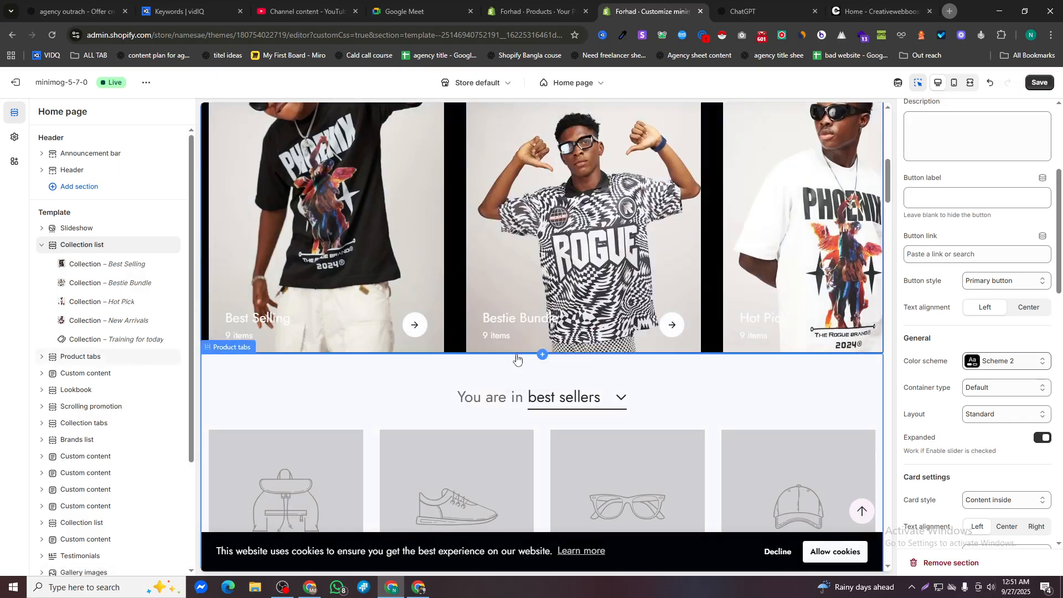
# Assign the Best Selling collection to the best sellers tab of the Product tabs section
pyautogui.scroll(-1, 518, 355)
pyautogui.scroll(-3, 529, 340)
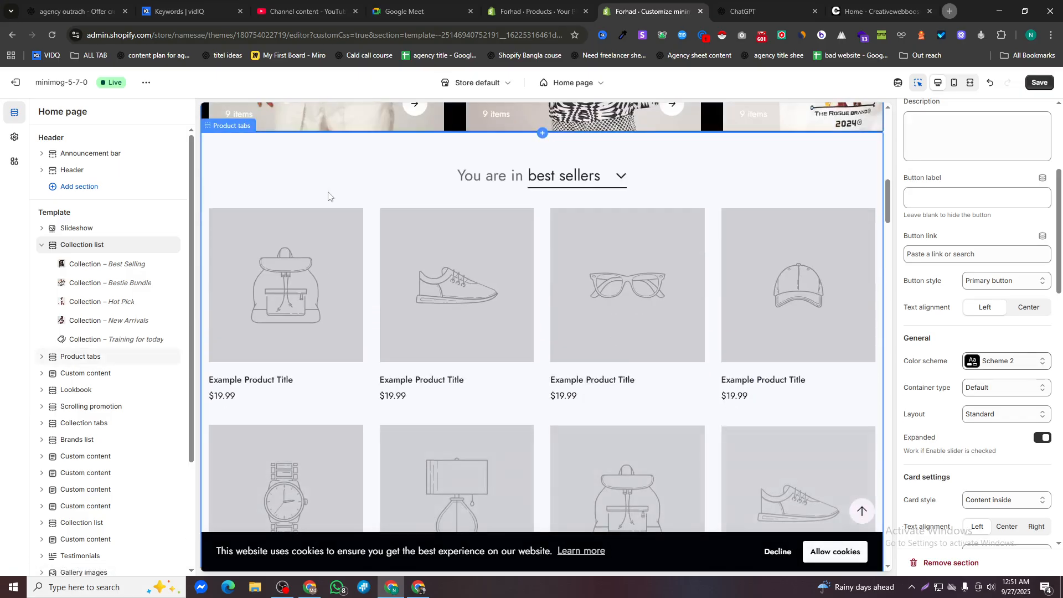
pyautogui.click(646, 286)
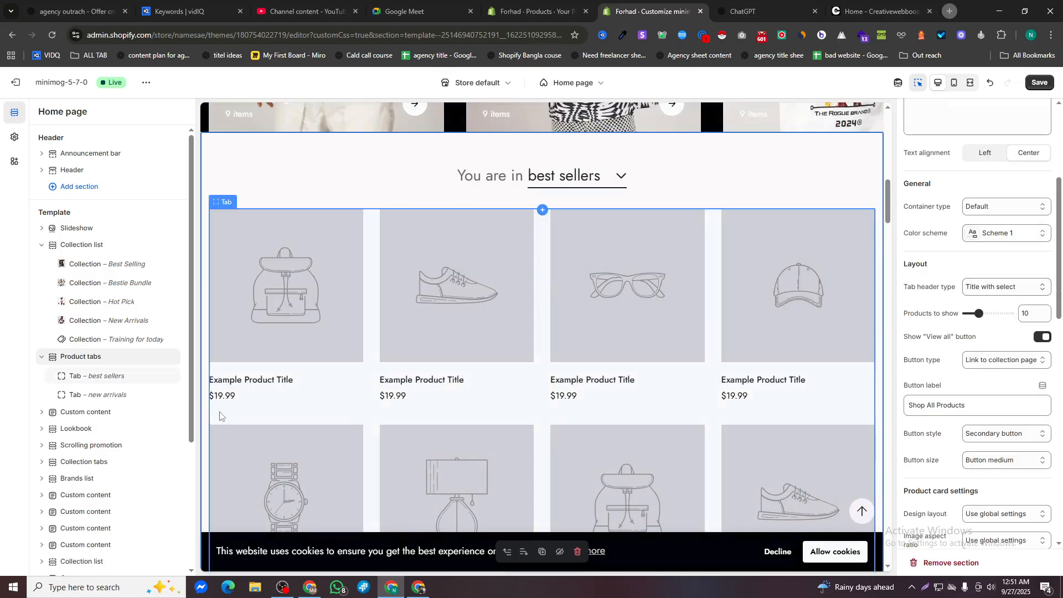
pyautogui.click(122, 378)
pyautogui.click(991, 199)
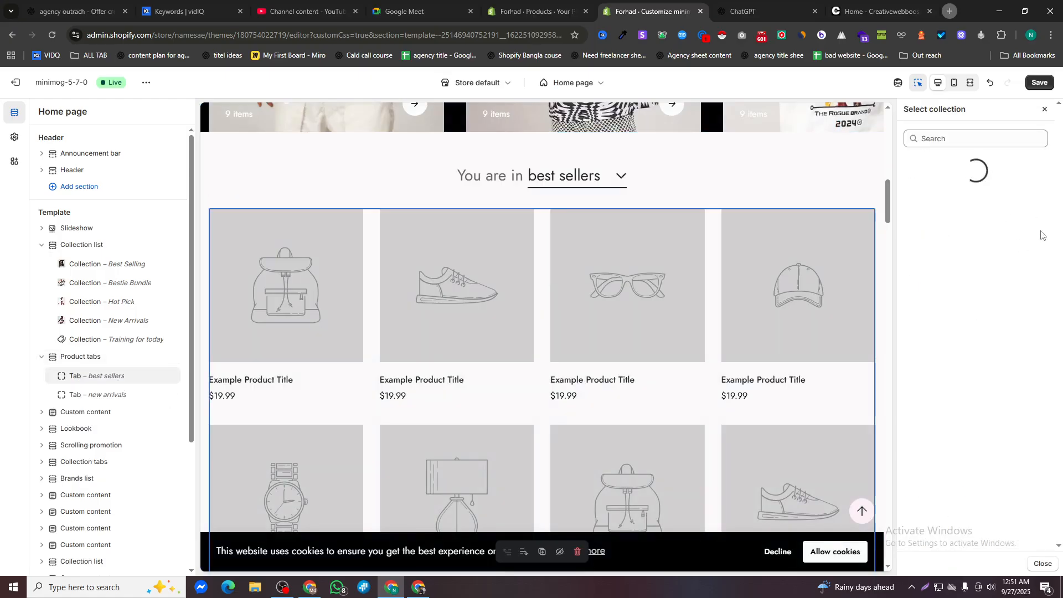
pyautogui.click(942, 202)
# Assign the New Arrivals collection to the new arrivals tab of the Product tabs section
pyautogui.click(97, 396)
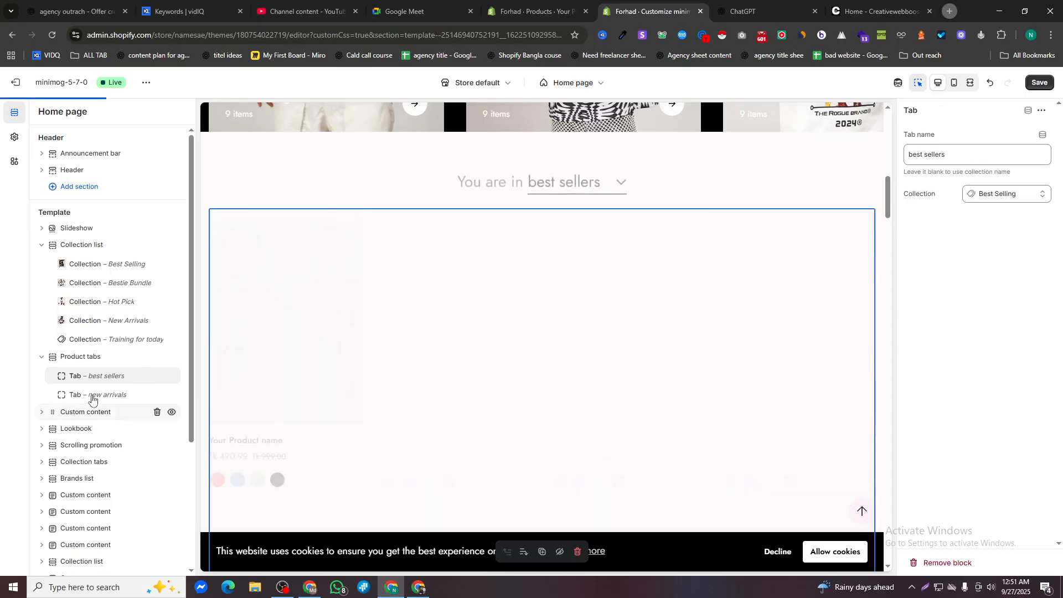
pyautogui.click(992, 201)
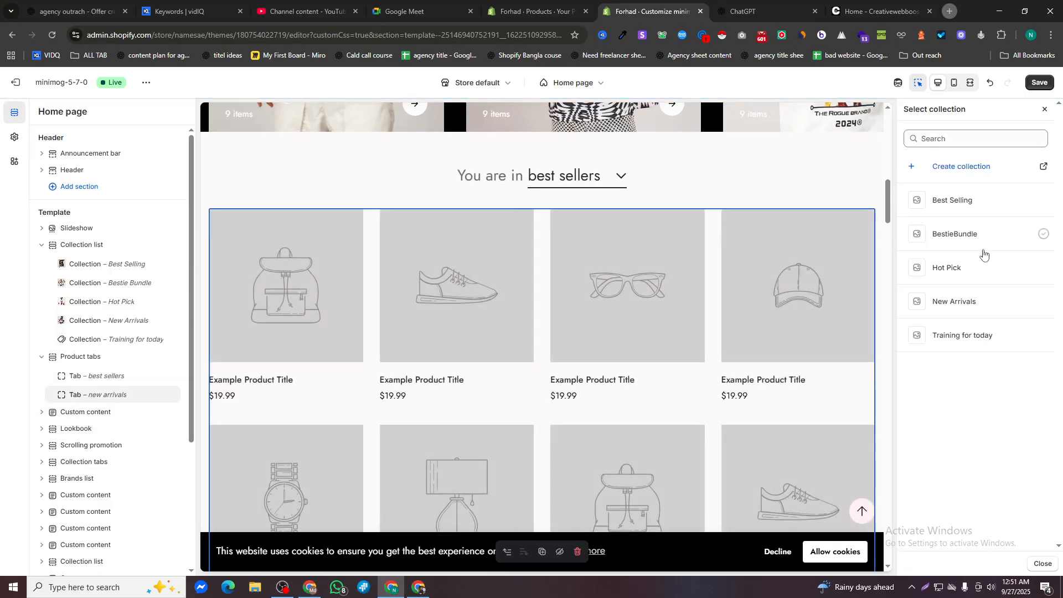
pyautogui.click(968, 301)
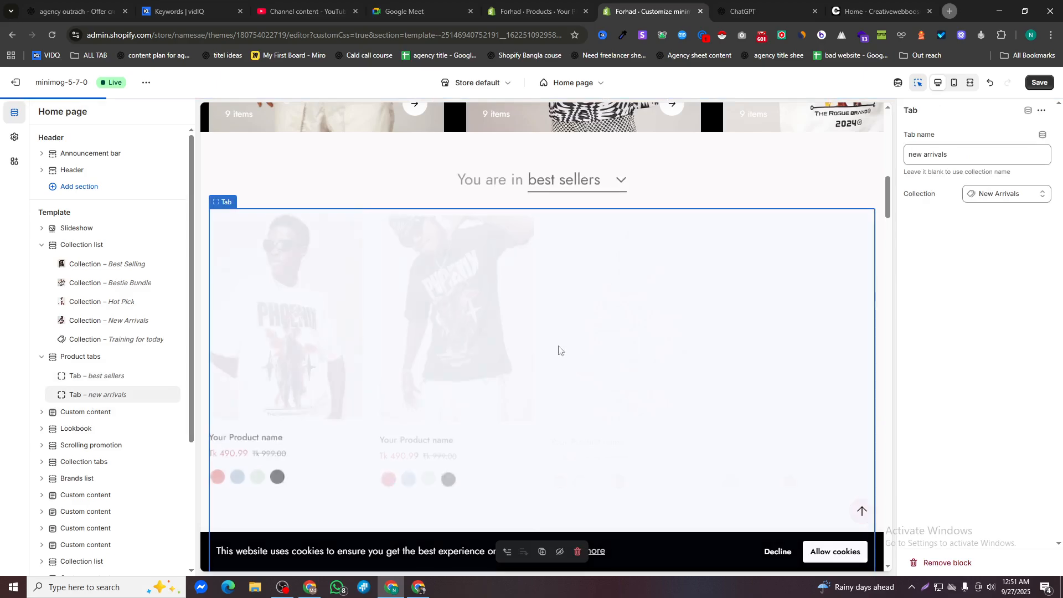
# Set the Image block of the custom content section below the product tabs to the photo of two models in black T-shirts
pyautogui.scroll(-10, 560, 351)
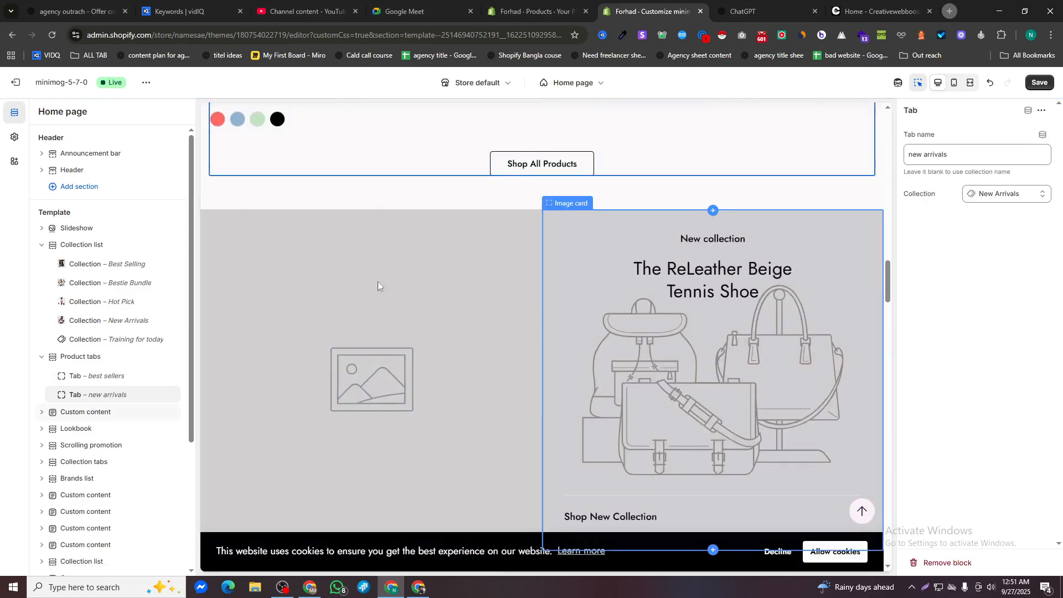
pyautogui.scroll(-5, 630, 332)
pyautogui.scroll(5, 657, 341)
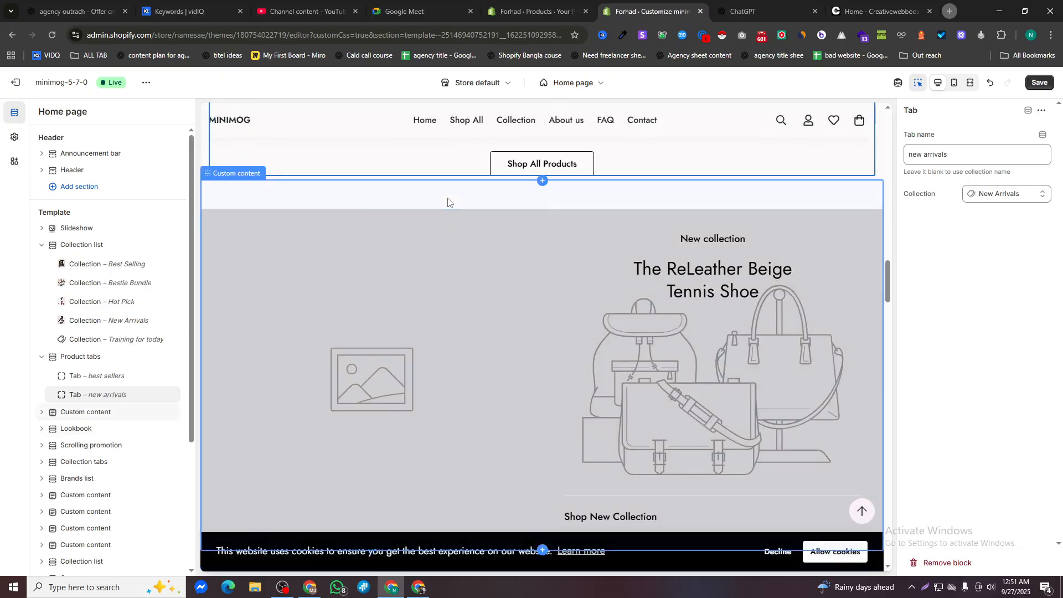
pyautogui.click(447, 202)
pyautogui.click(401, 318)
pyautogui.click(615, 338)
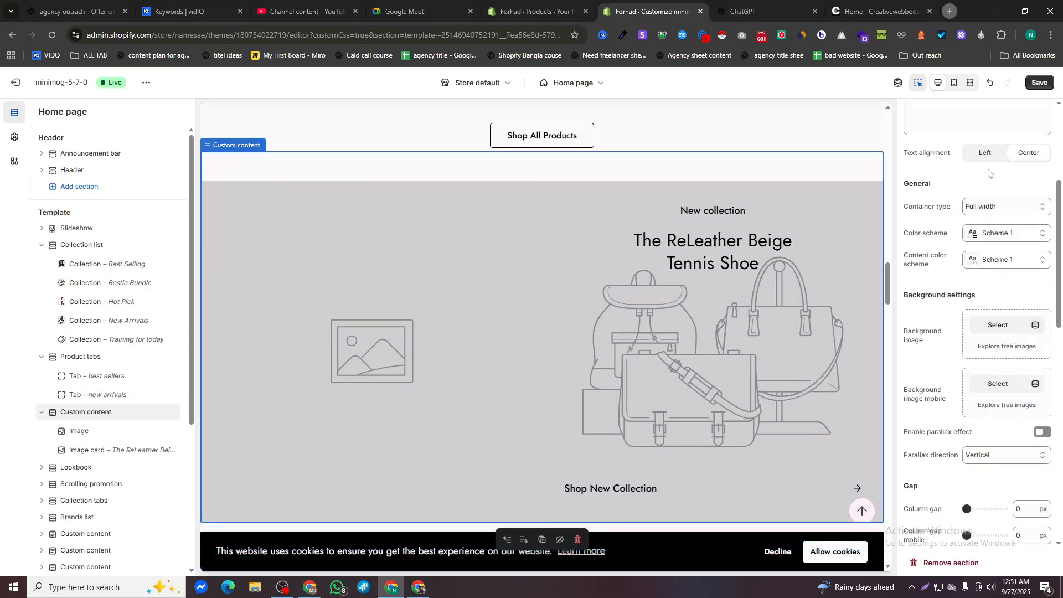
pyautogui.click(980, 143)
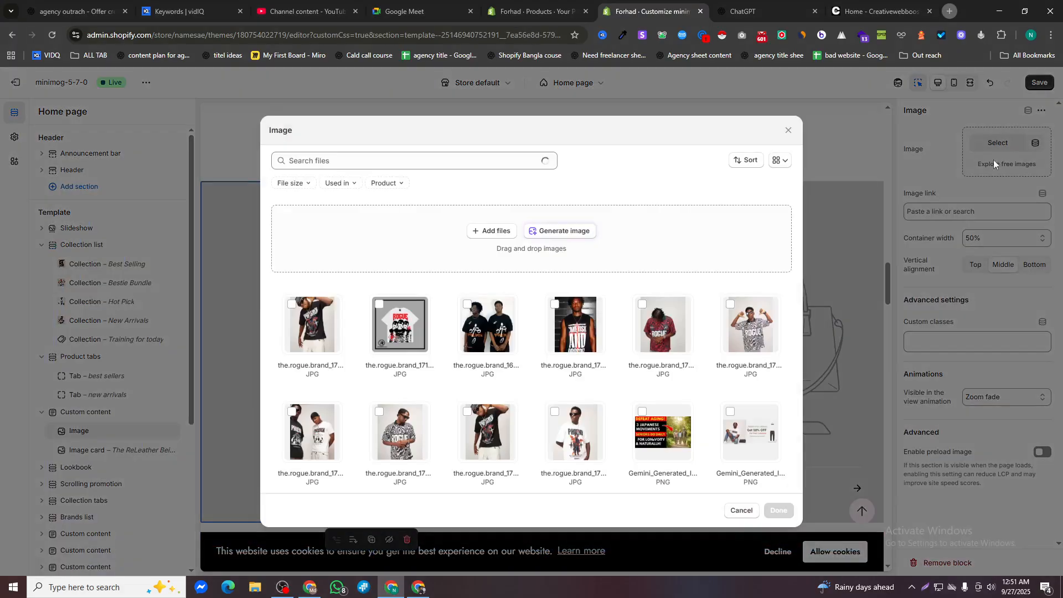
pyautogui.click(515, 338)
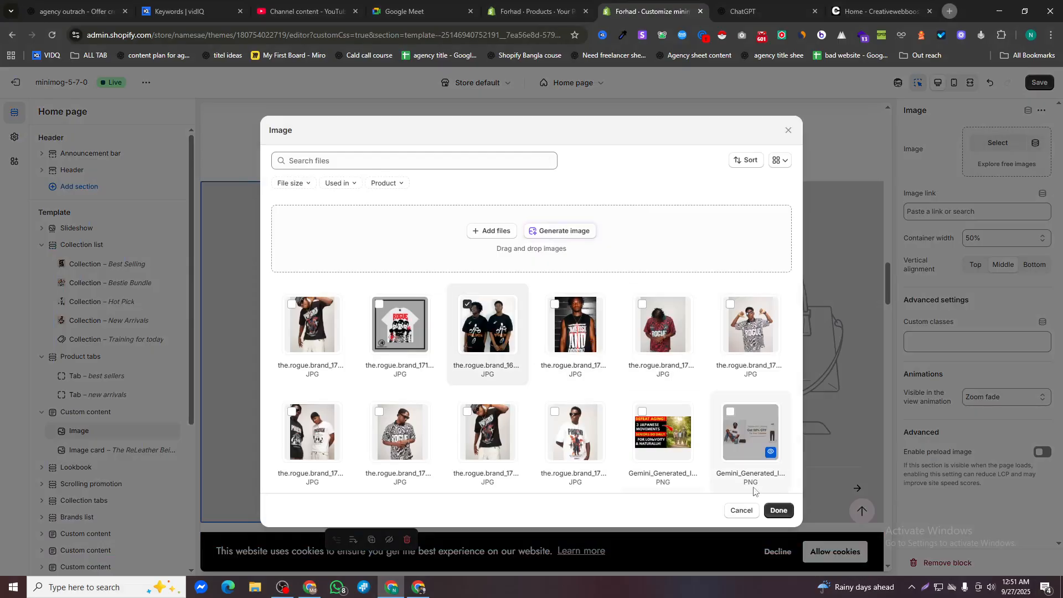
pyautogui.click(779, 510)
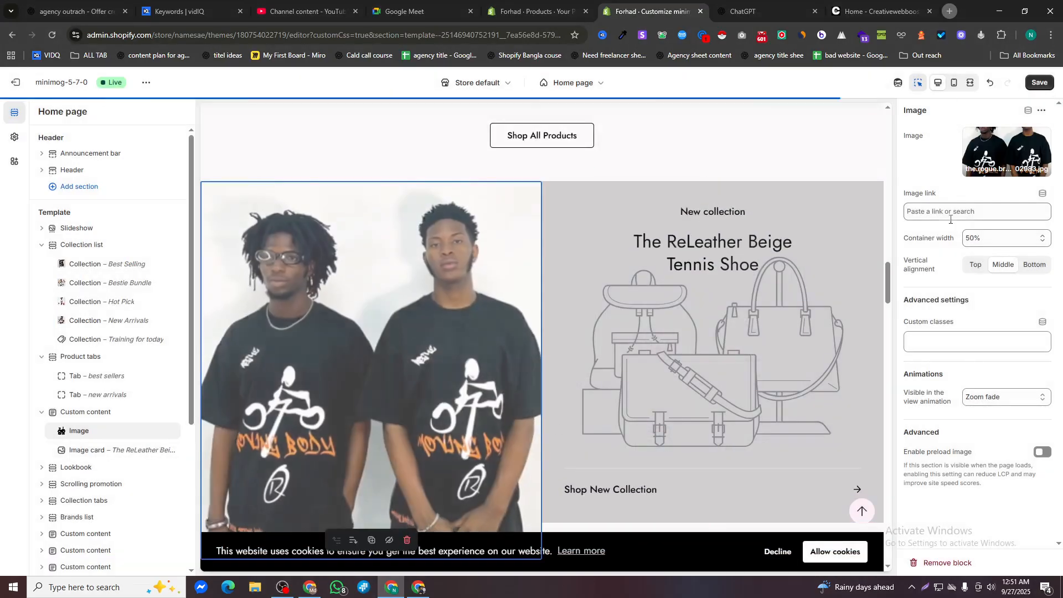
# Link the custom content section's Image block to All products
pyautogui.click(986, 212)
pyautogui.click(979, 265)
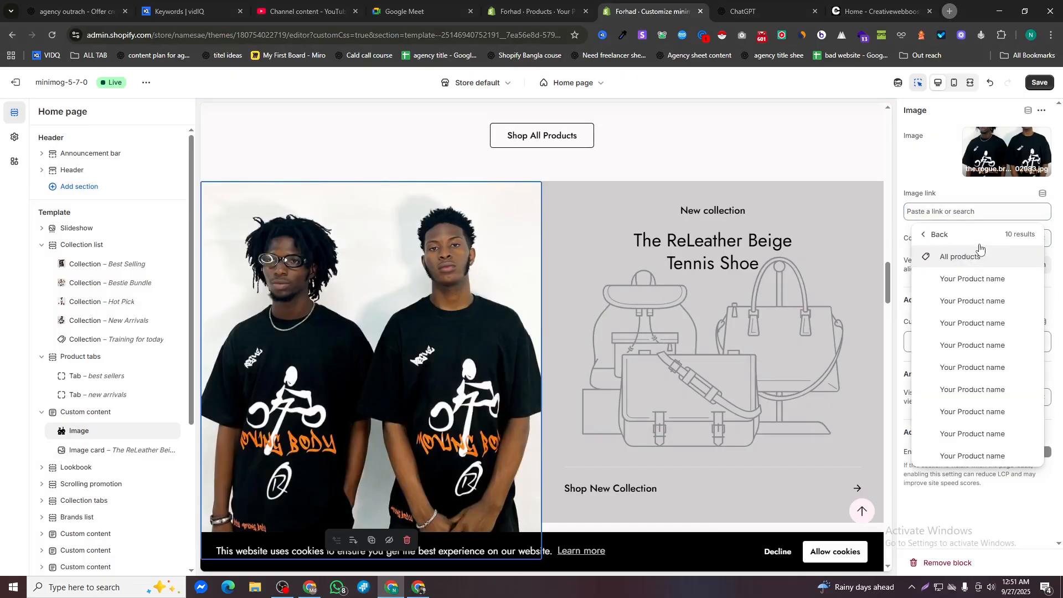
pyautogui.click(962, 255)
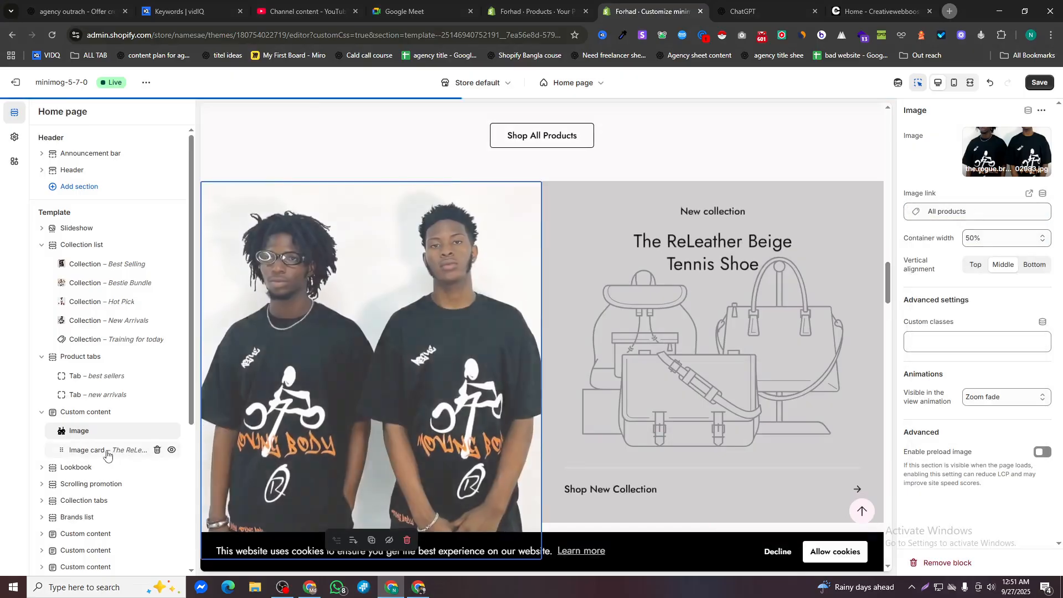
# Set the ReLeather Beige Tennis Shoe image card's image to the photo of two models in black and white Phoenix T-shirts
pyautogui.click(123, 450)
pyautogui.click(987, 359)
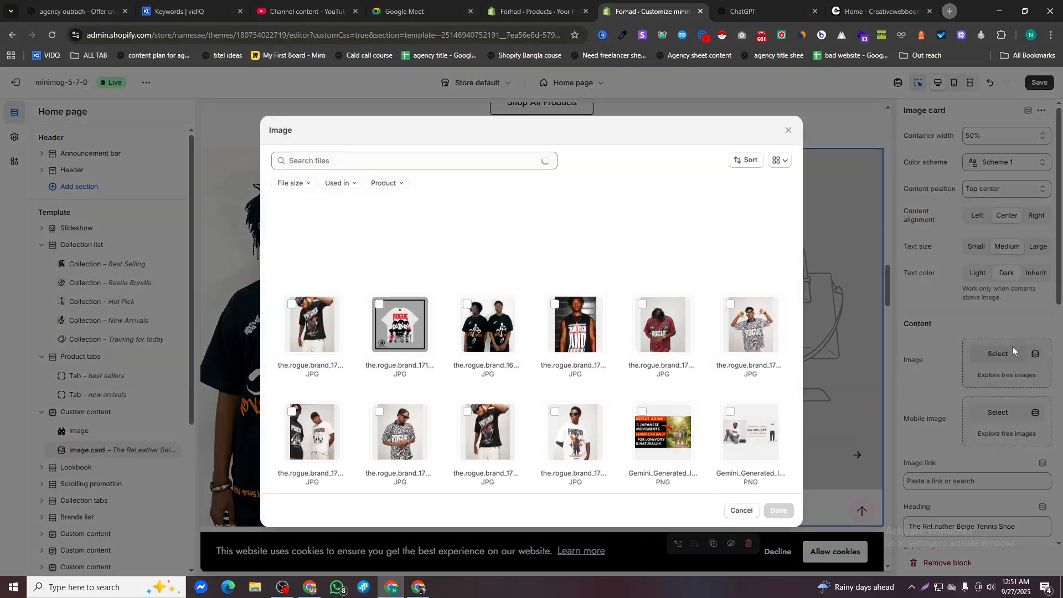
pyautogui.scroll(-1, 729, 375)
pyautogui.scroll(-2, 729, 375)
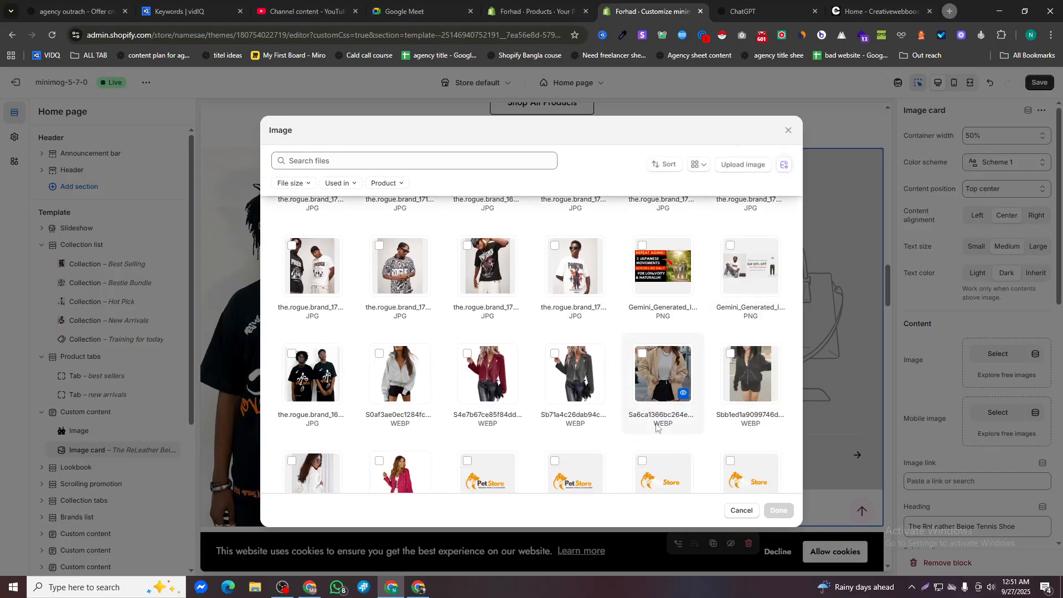
pyautogui.scroll(1, 482, 321)
pyautogui.click(313, 322)
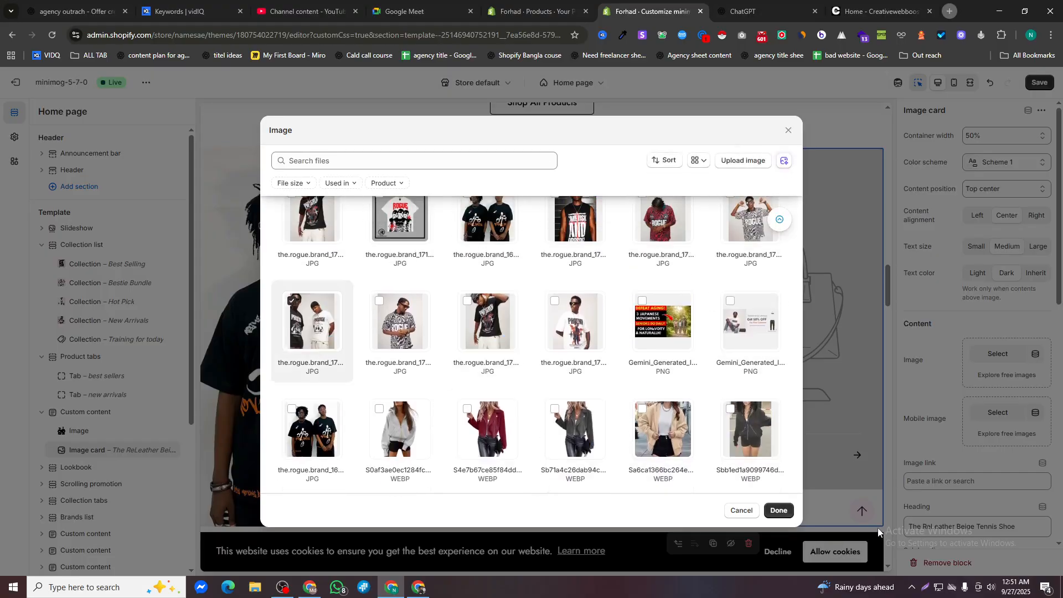
pyautogui.click(778, 511)
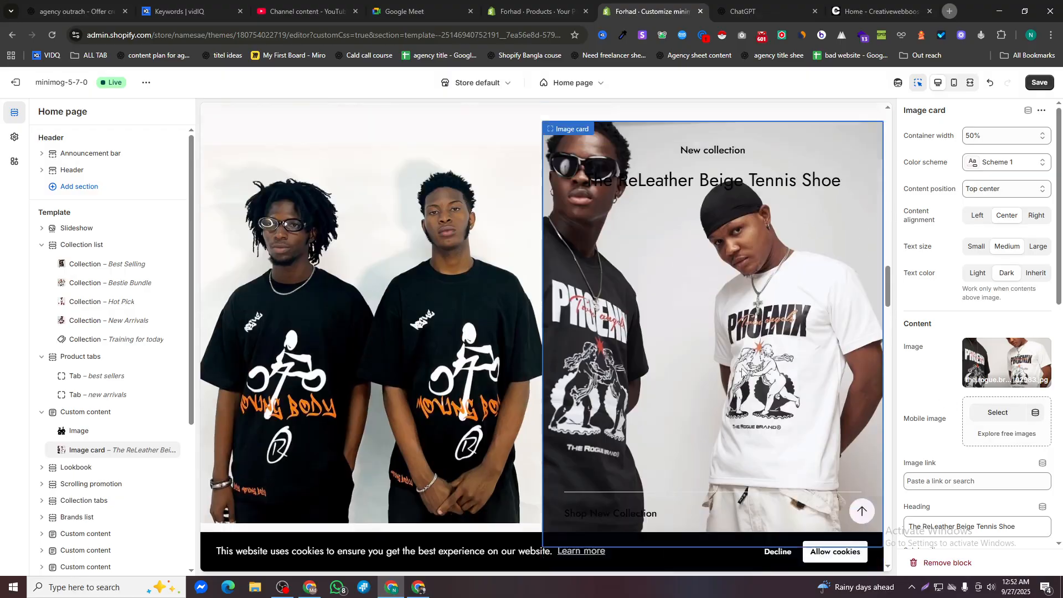
pyautogui.scroll(-4, 601, 365)
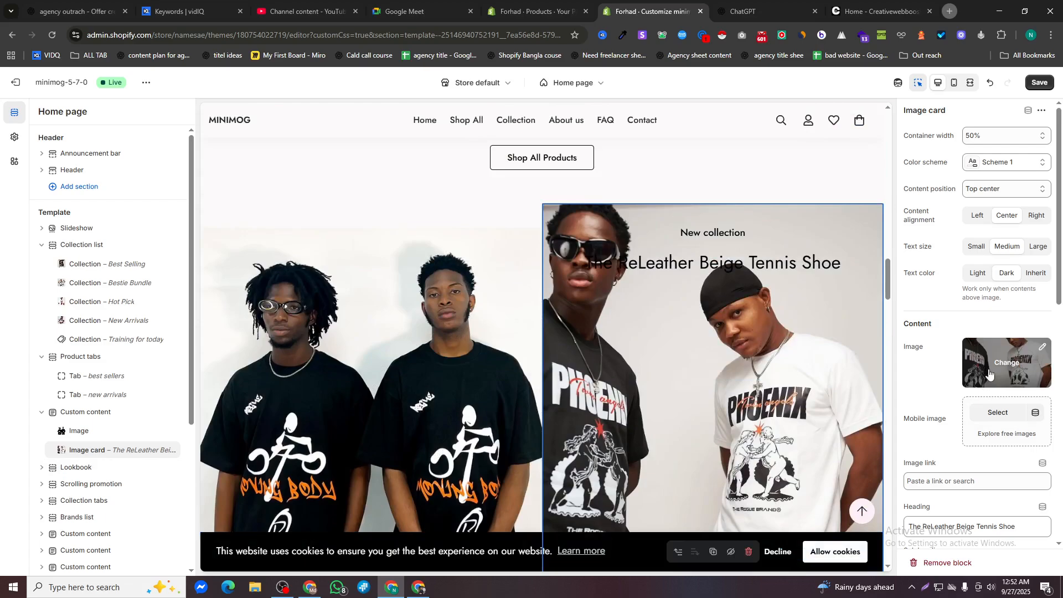
# Replace the ReLeather Beige Tennis Shoe image card's image with the white ROGUE T-shirt graphic
pyautogui.click(1007, 363)
pyautogui.click(975, 459)
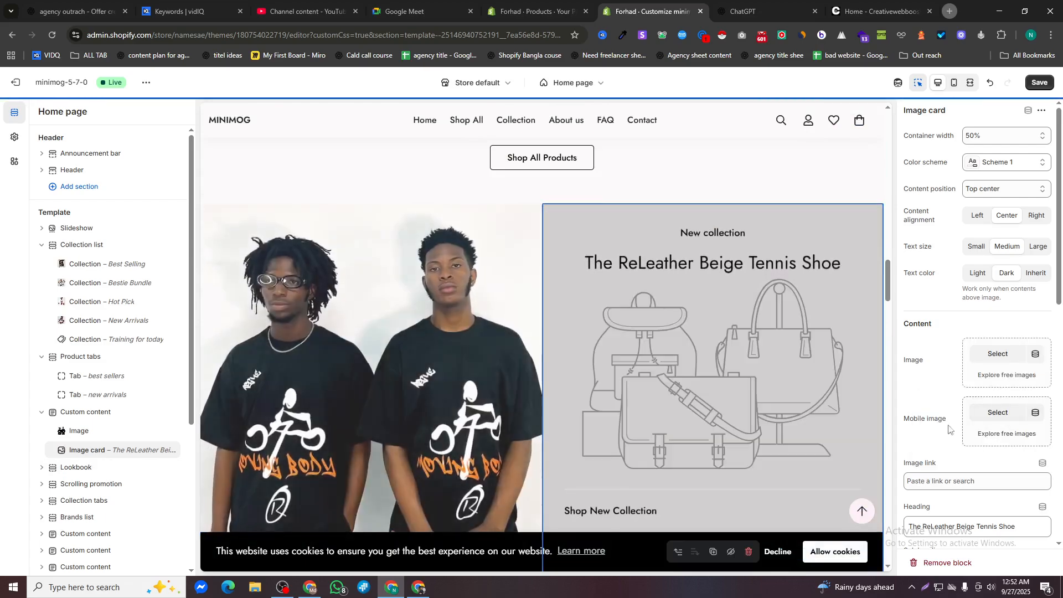
pyautogui.scroll(-2, 777, 340)
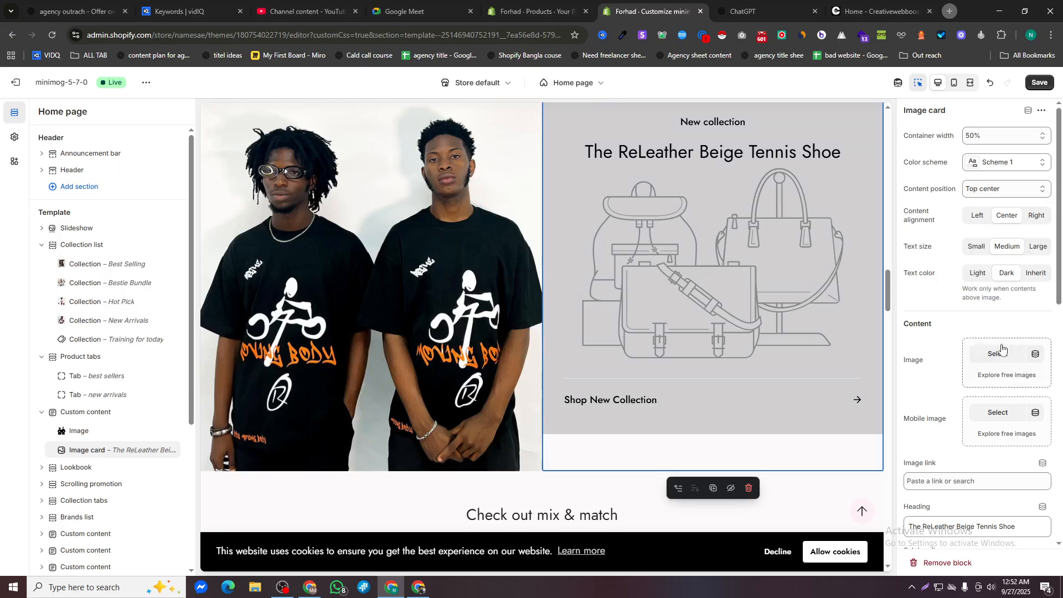
pyautogui.click(1001, 354)
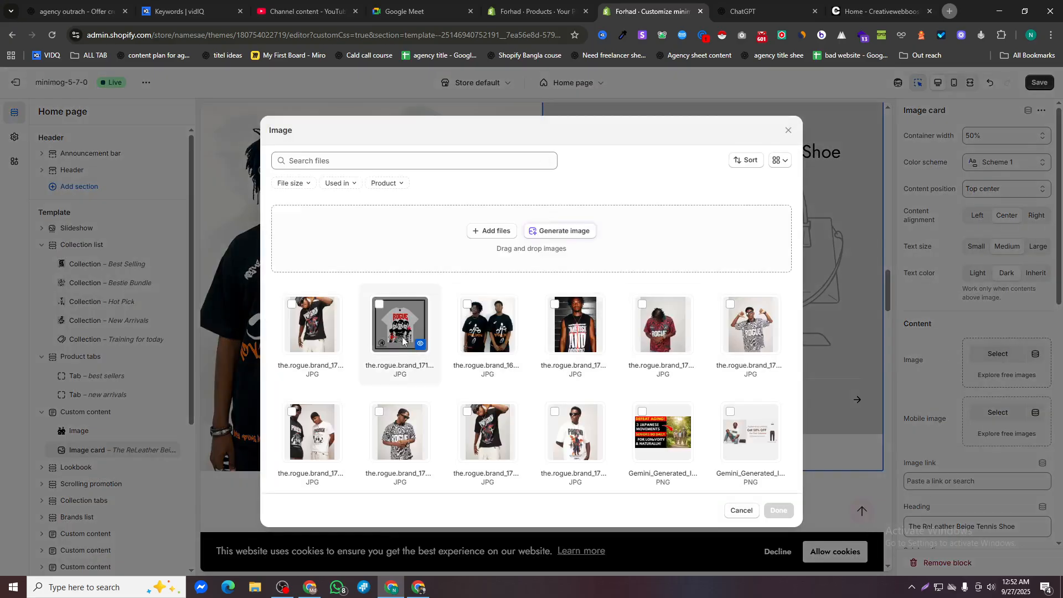
pyautogui.click(778, 511)
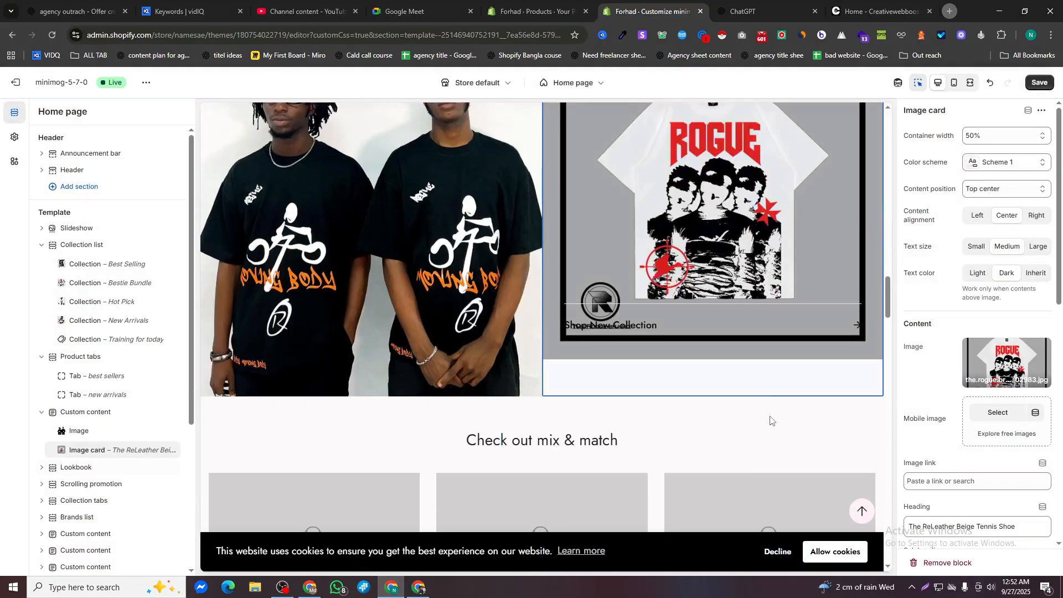
pyautogui.scroll(-8, 665, 388)
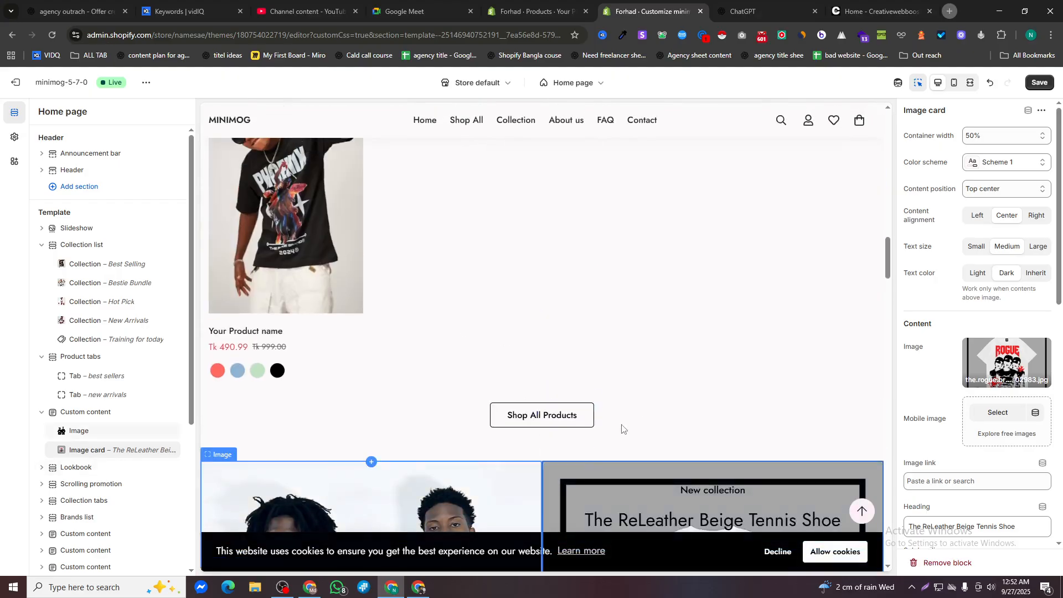
pyautogui.scroll(-1, 138, 444)
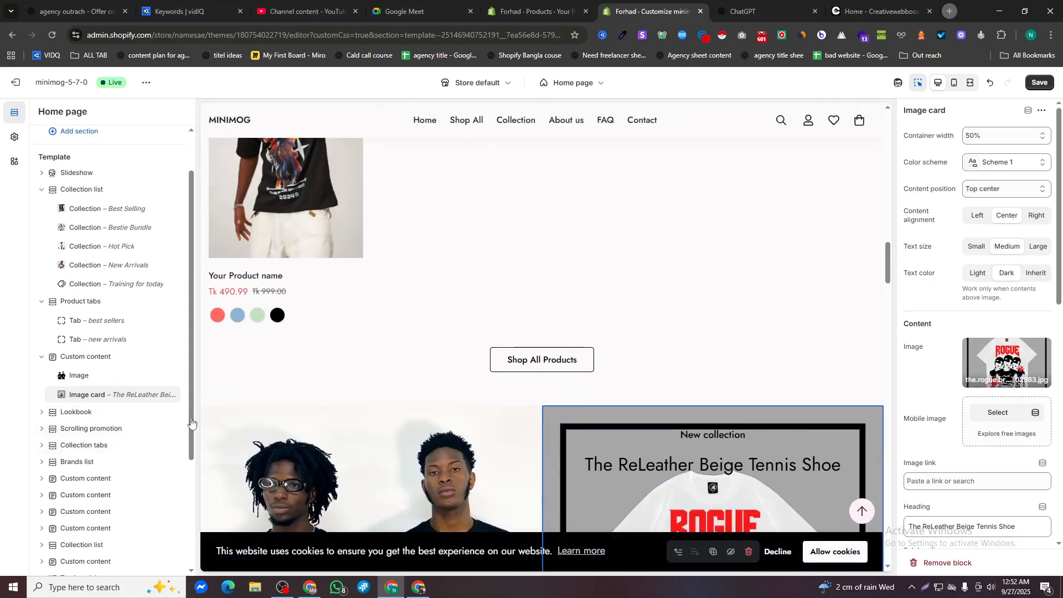
# Assign the top five products in the product list to the first Shop this look block of the Lookbook section
pyautogui.scroll(-12, 506, 281)
pyautogui.click(402, 162)
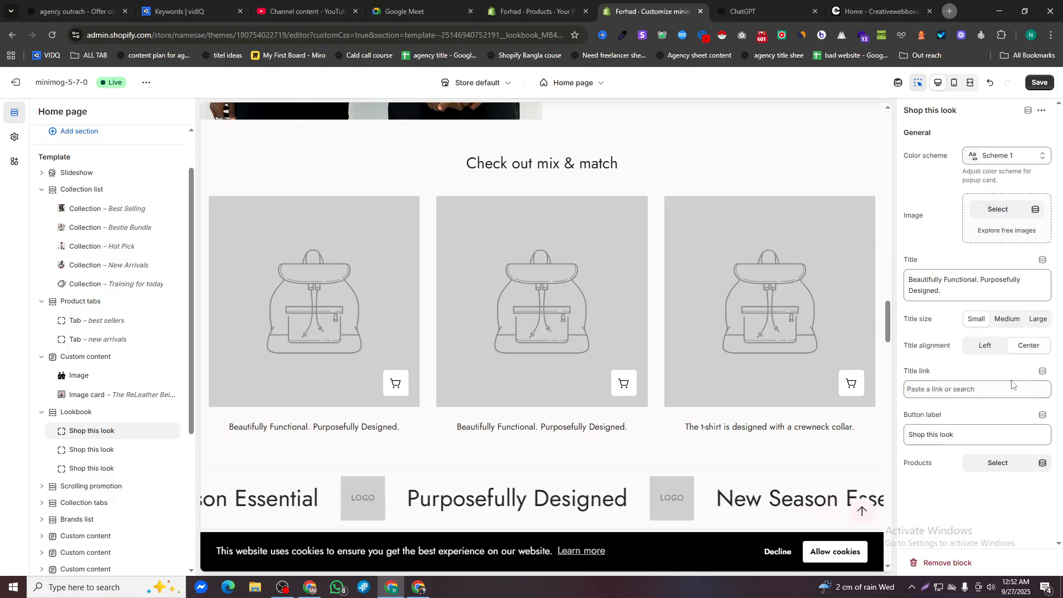
pyautogui.click(991, 463)
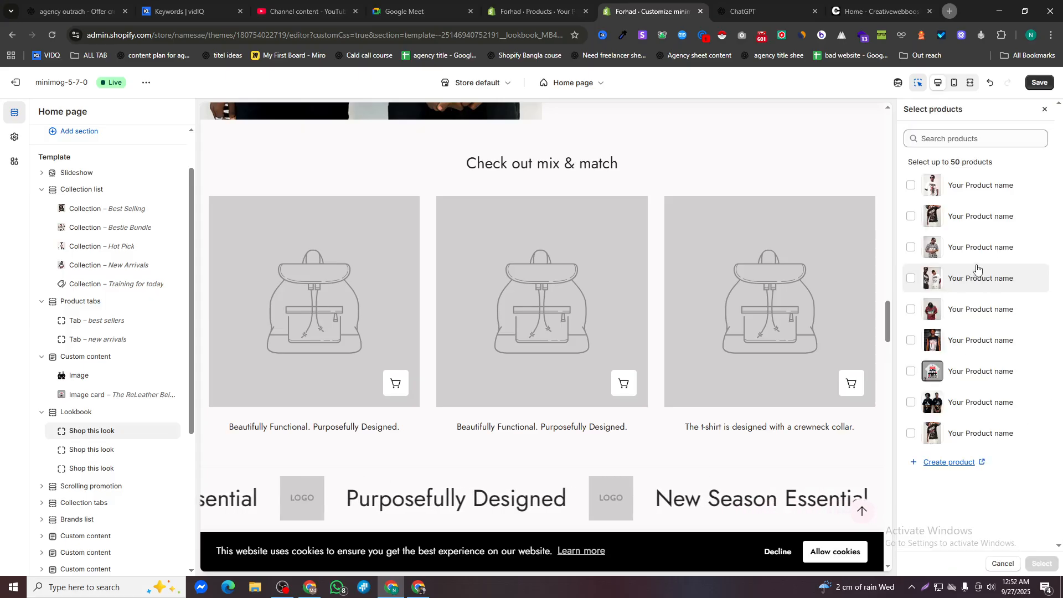
pyautogui.click(941, 185)
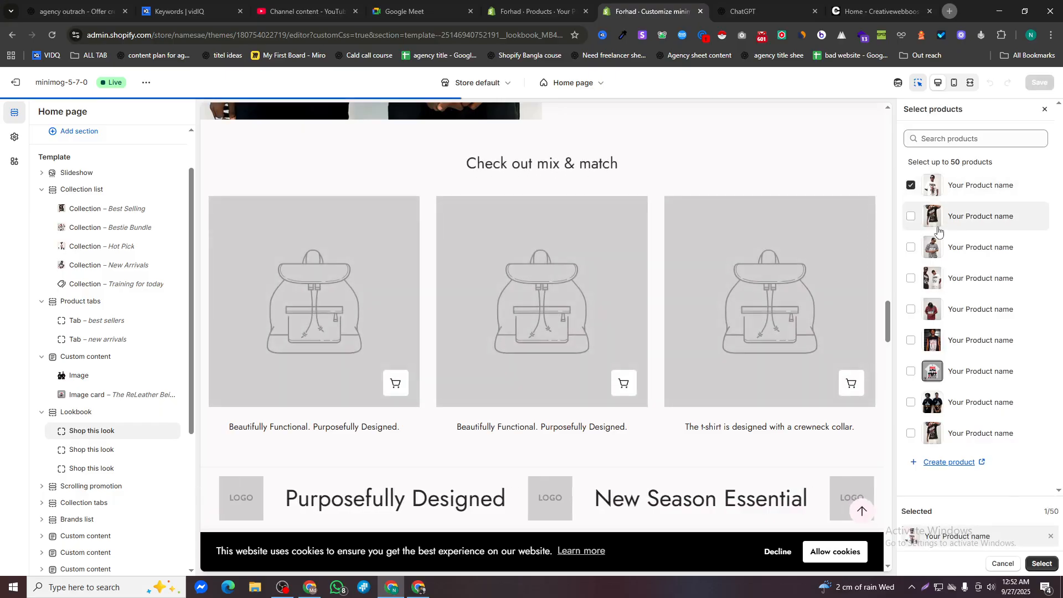
pyautogui.click(917, 217)
pyautogui.click(918, 248)
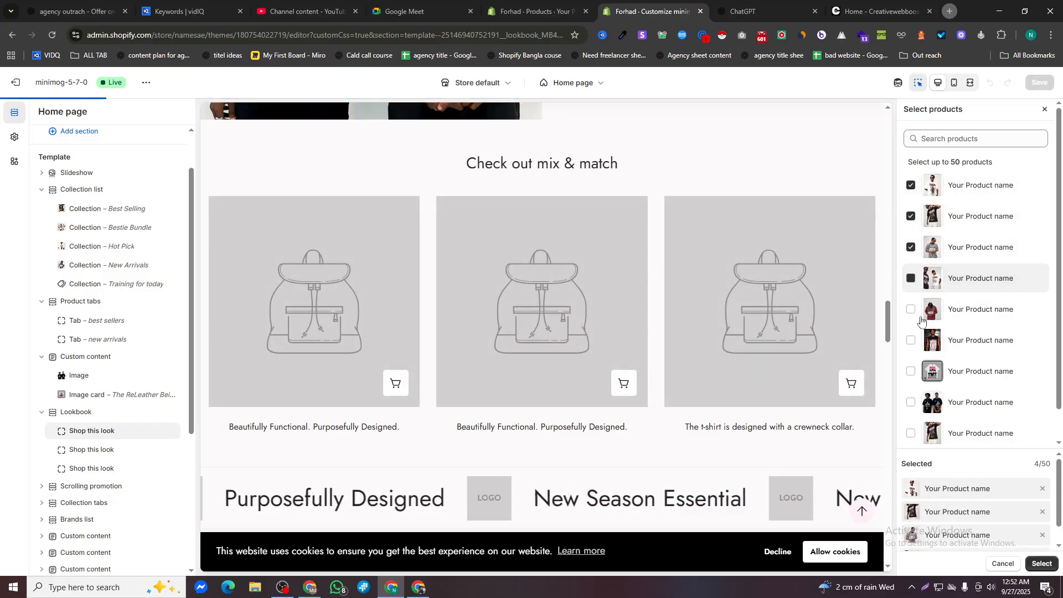
pyautogui.click(918, 278)
pyautogui.click(918, 309)
pyautogui.click(1041, 563)
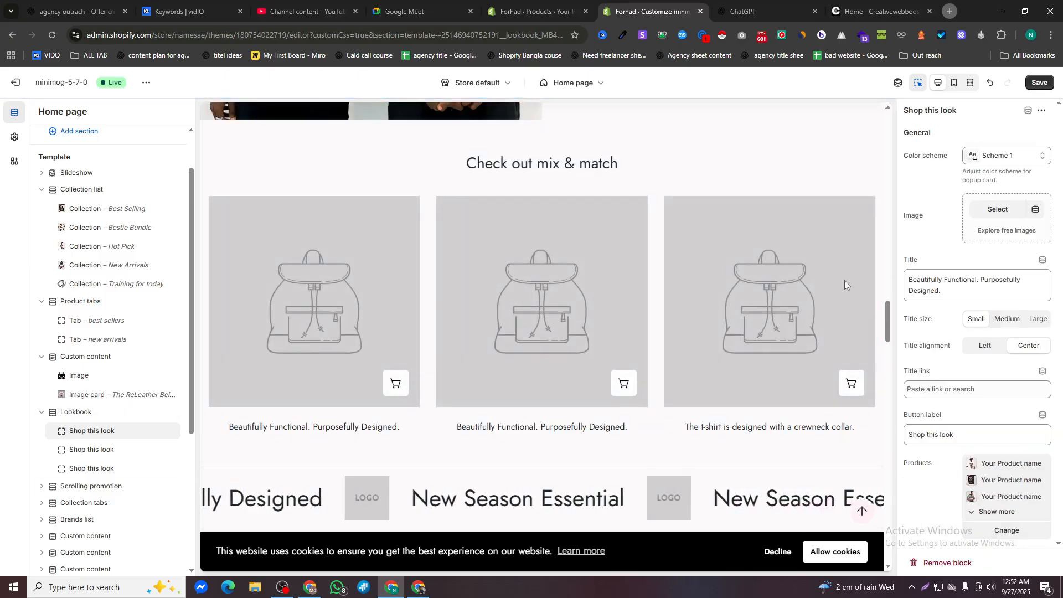
# Check the product popup on the first Lookbook card and review the Lookbook section's settings
pyautogui.click(378, 384)
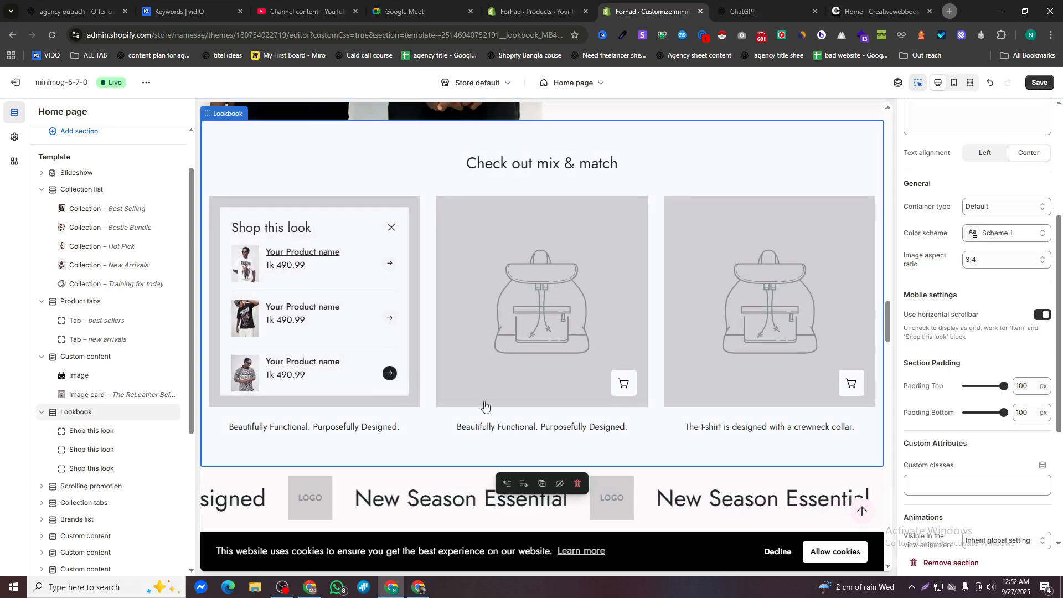
pyautogui.click(391, 229)
pyautogui.scroll(4, 1005, 247)
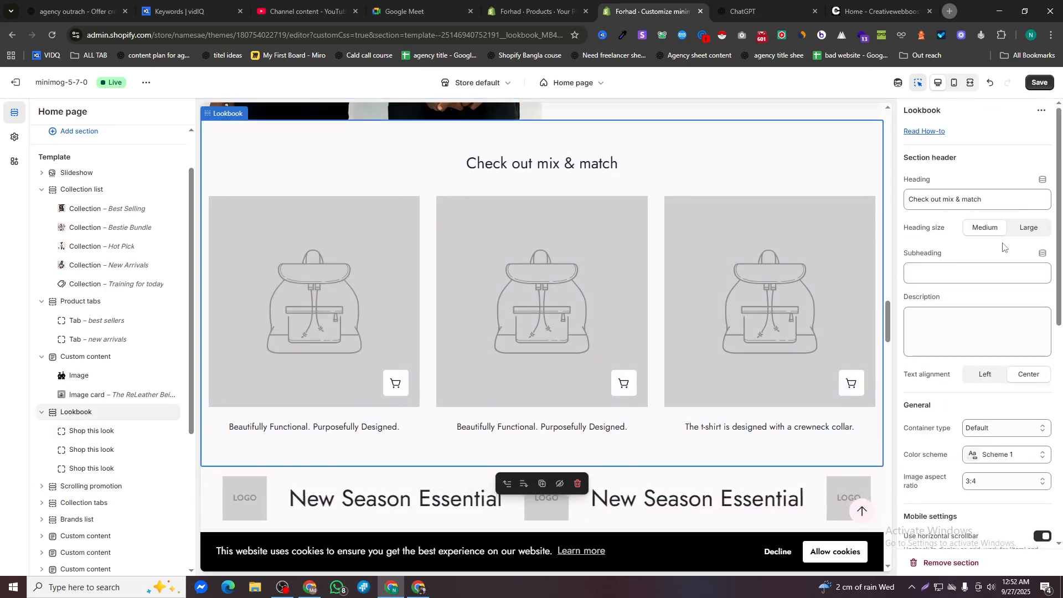
pyautogui.scroll(-8, 1011, 310)
pyautogui.scroll(8, 975, 310)
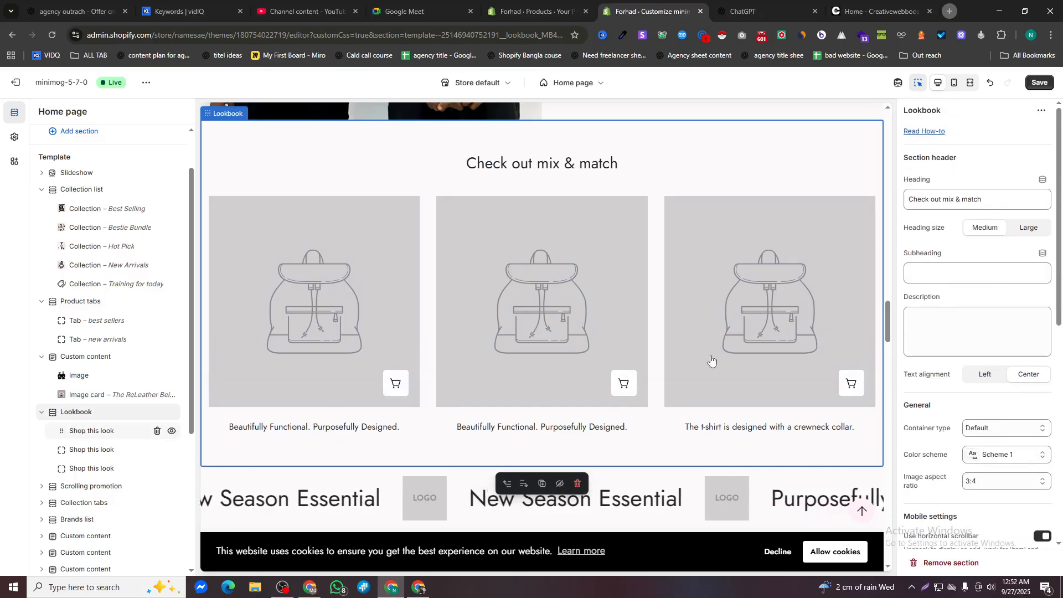
# Set the first Shop this look block's image to the model with raised arms in the black and white ROGUE shirt
pyautogui.click(989, 214)
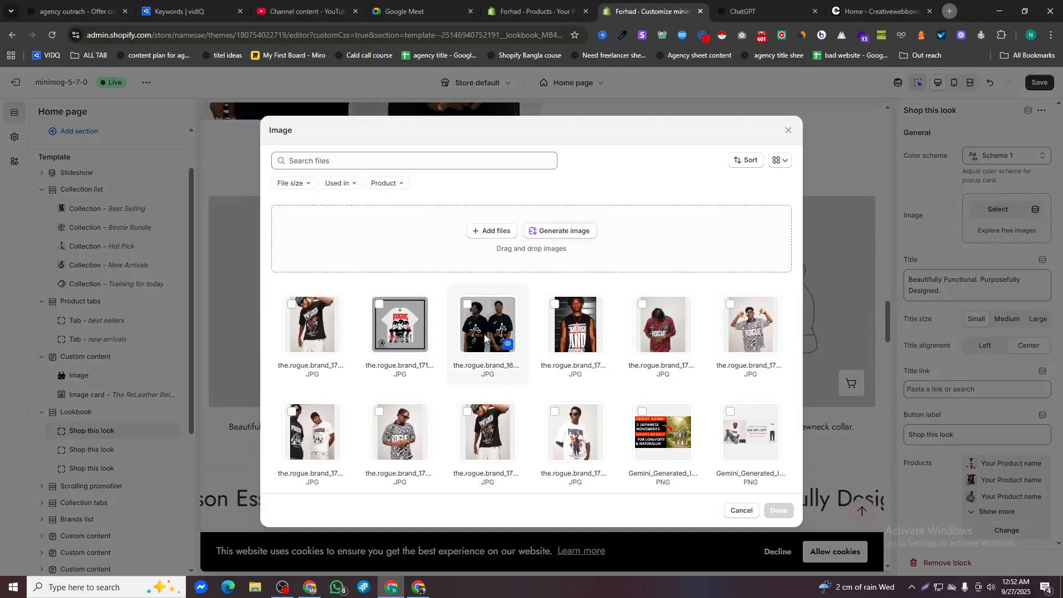
pyautogui.click(751, 327)
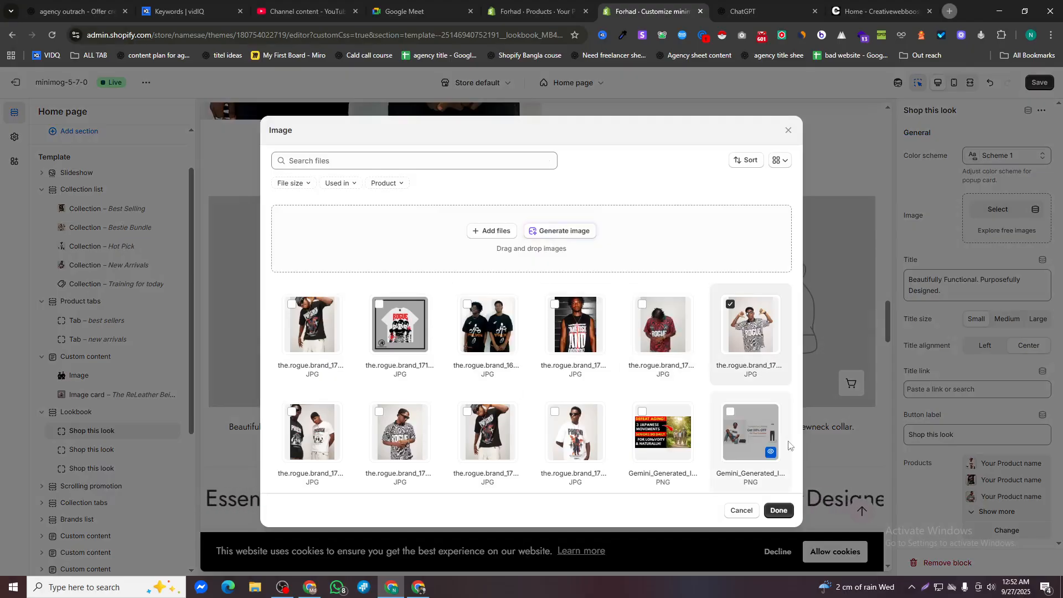
pyautogui.click(780, 511)
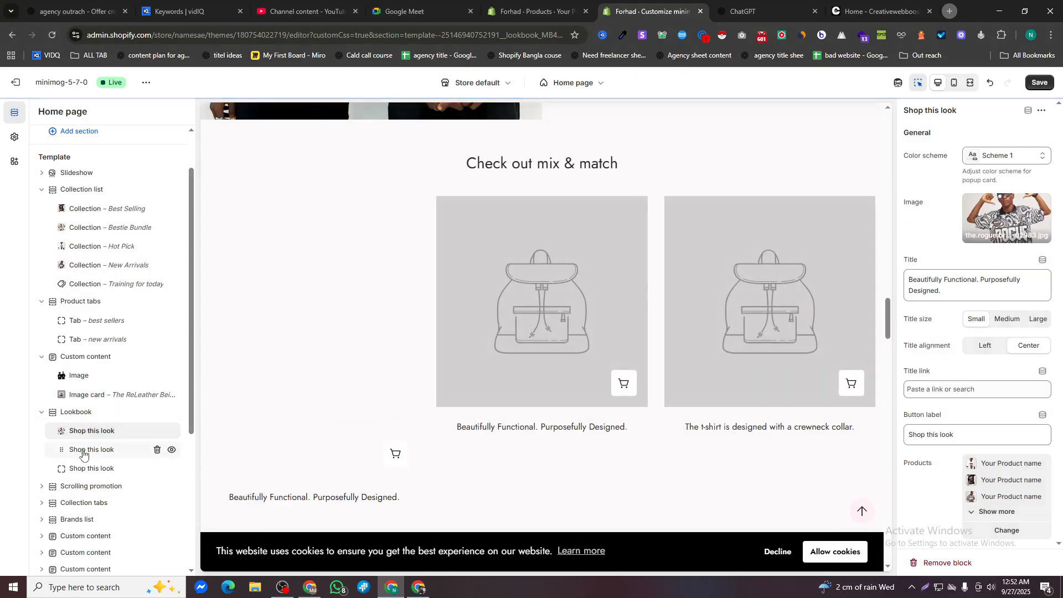
# Set the second Shop this look block's image to the model in the red patterned ROGUE shirt
pyautogui.click(83, 453)
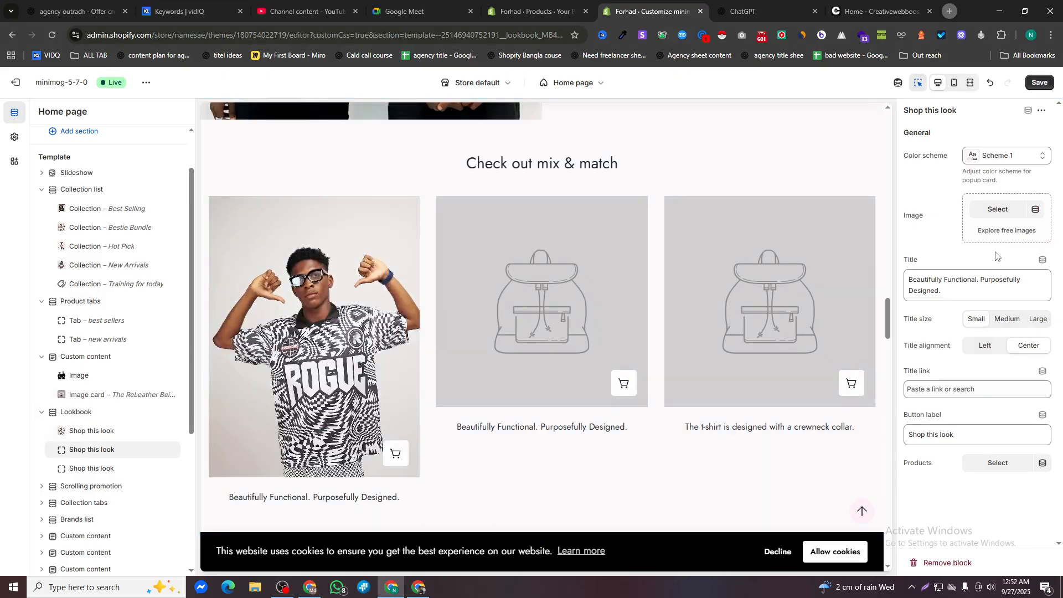
pyautogui.click(980, 208)
pyautogui.click(663, 324)
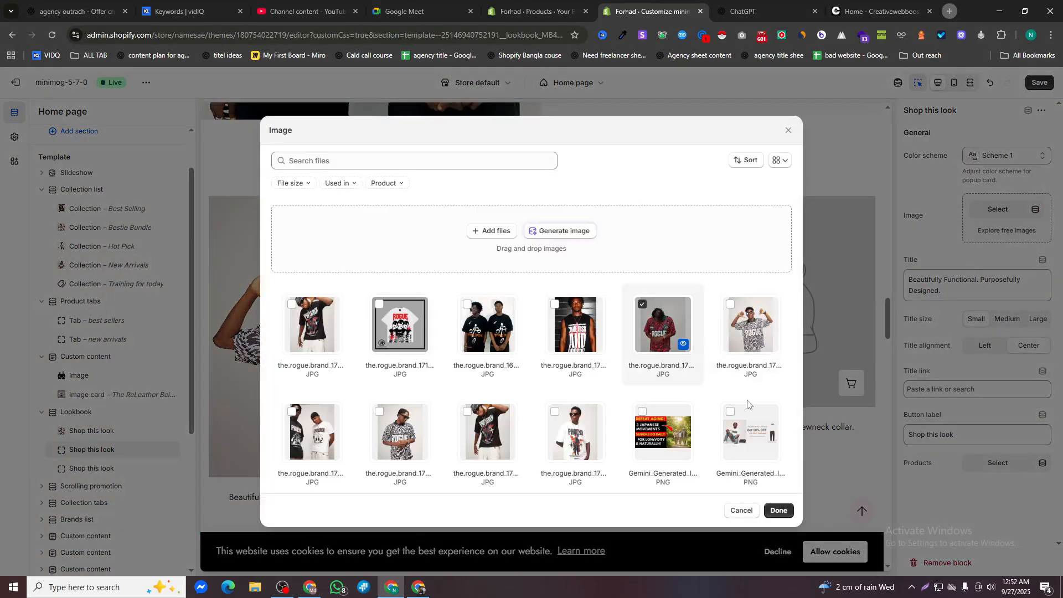
pyautogui.click(781, 515)
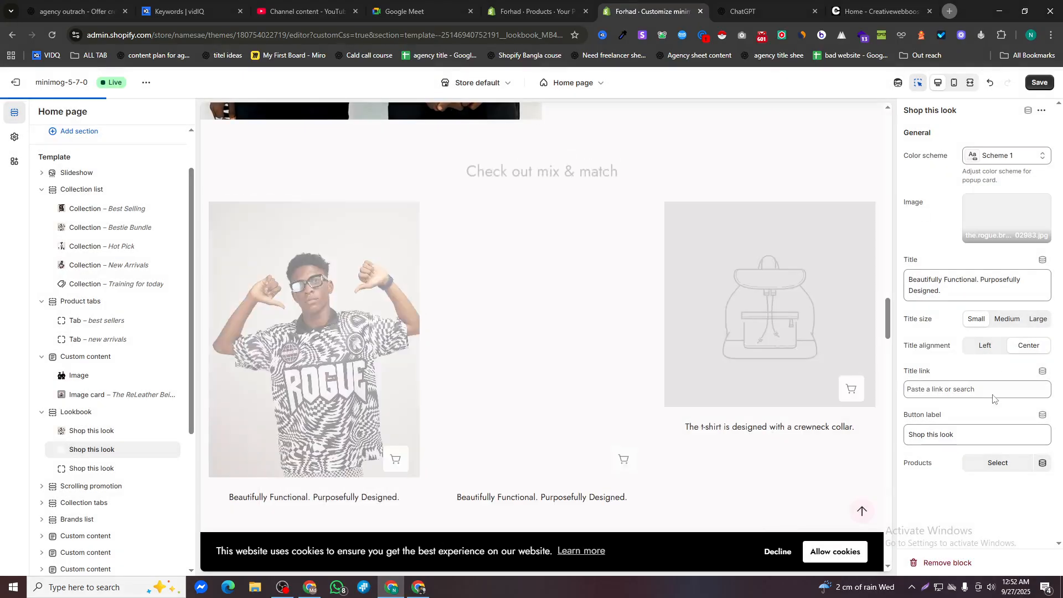
# Assign four products, the fourth through seventh in the product list, to the second Shop this look block
pyautogui.click(998, 464)
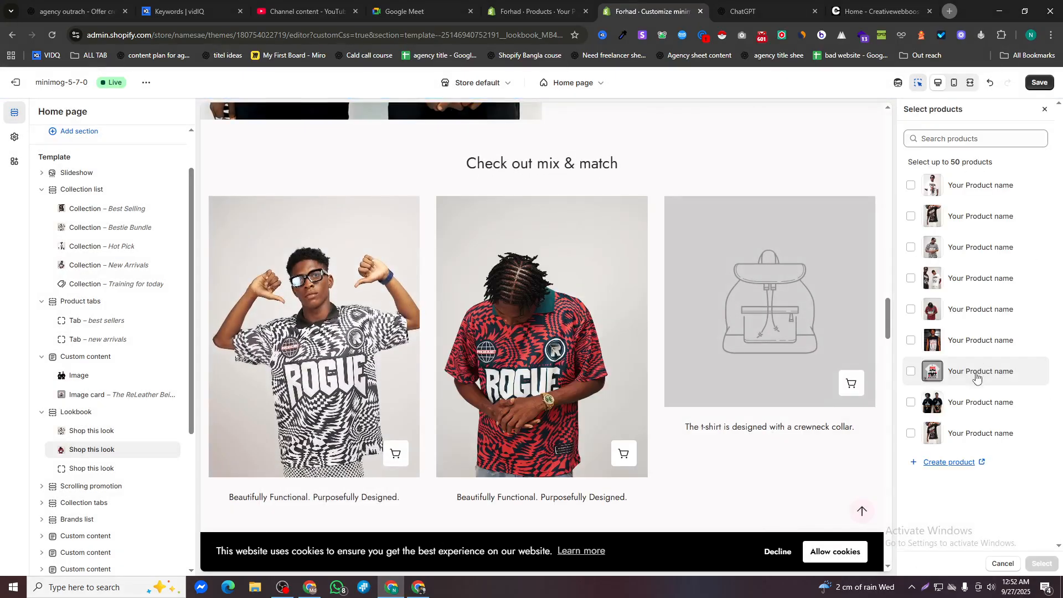
pyautogui.click(964, 366)
pyautogui.click(960, 339)
pyautogui.click(952, 310)
pyautogui.click(943, 278)
pyautogui.click(935, 247)
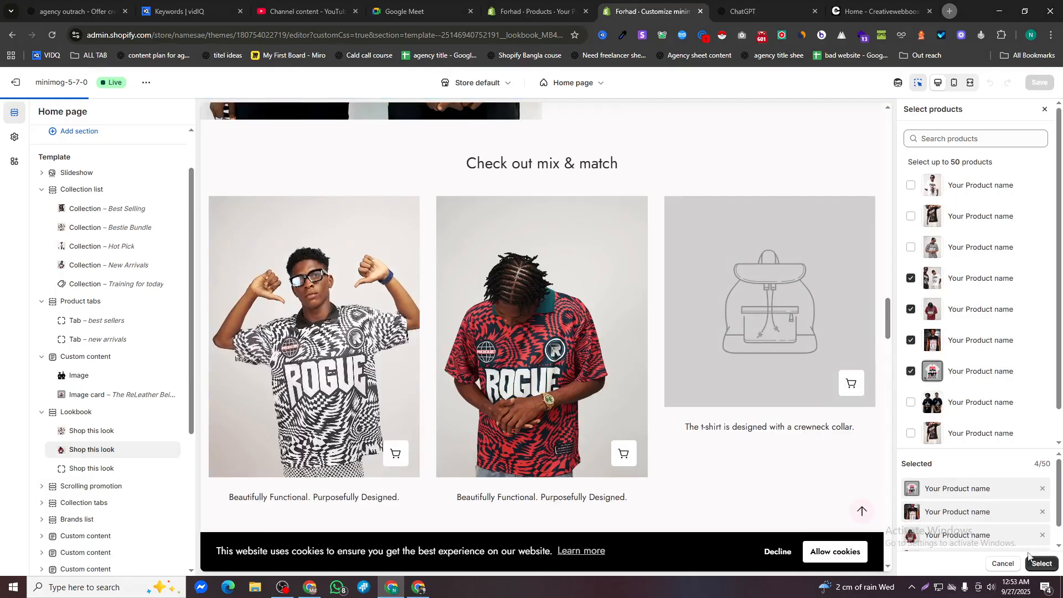
pyautogui.click(1040, 563)
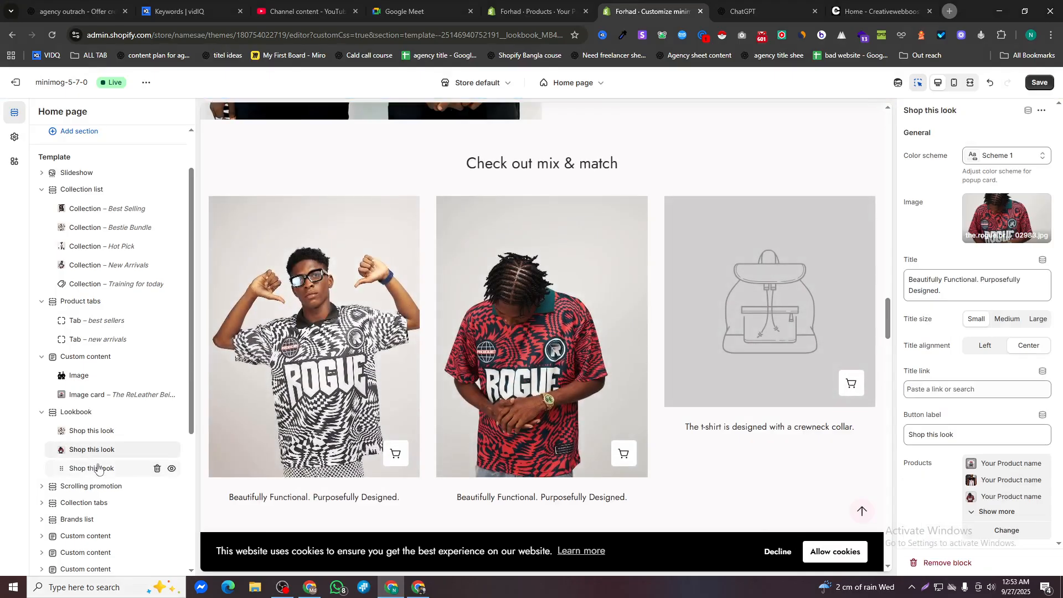
# Set the third Shop this look block's image to the sunglasses model with joined hands in the black and white ROGUE shirt
pyautogui.click(99, 468)
pyautogui.click(997, 210)
pyautogui.scroll(-8, 570, 375)
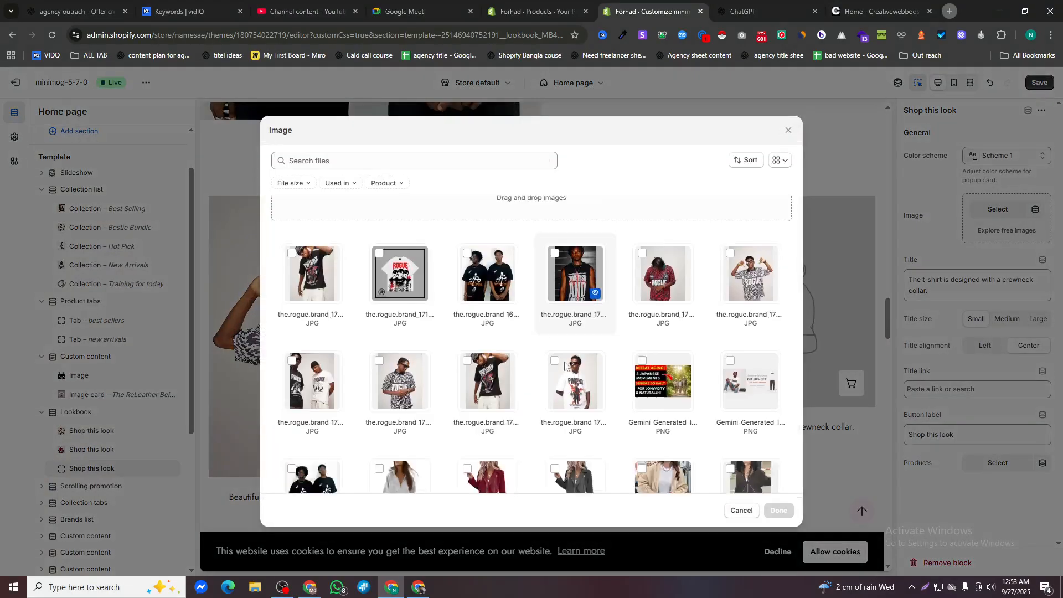
pyautogui.scroll(6, 570, 375)
pyautogui.scroll(2, 570, 377)
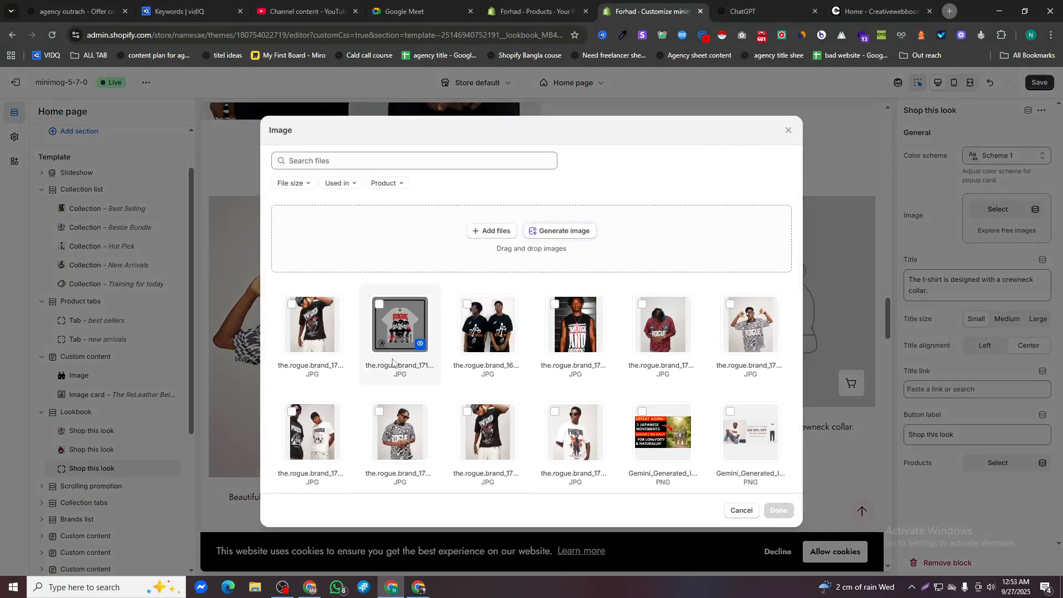
pyautogui.click(401, 435)
pyautogui.click(780, 511)
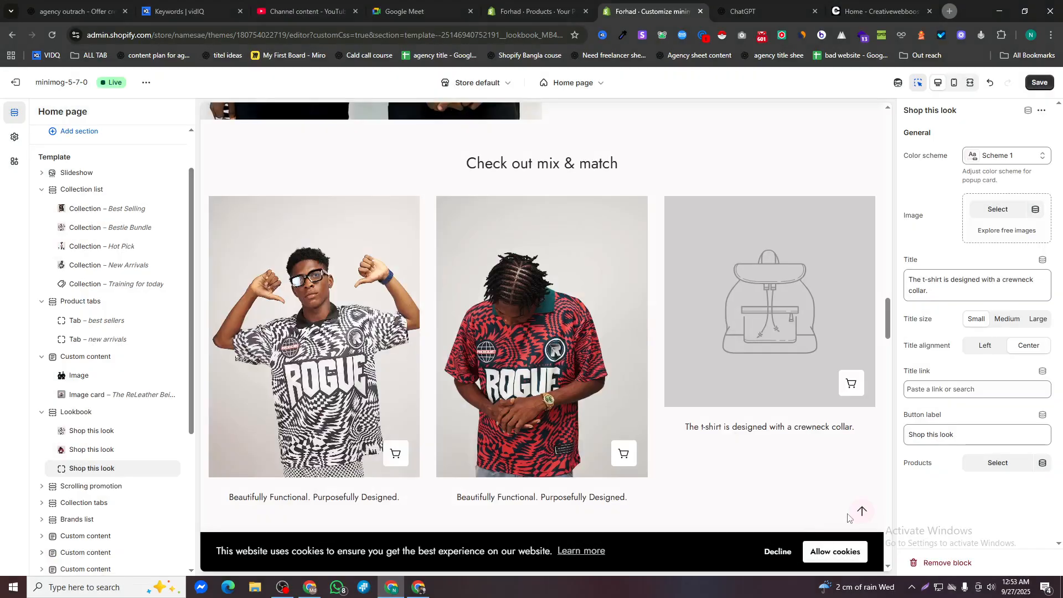
# Assign five products, the fourth through eighth in the product list, to the third Shop this look block
pyautogui.click(997, 464)
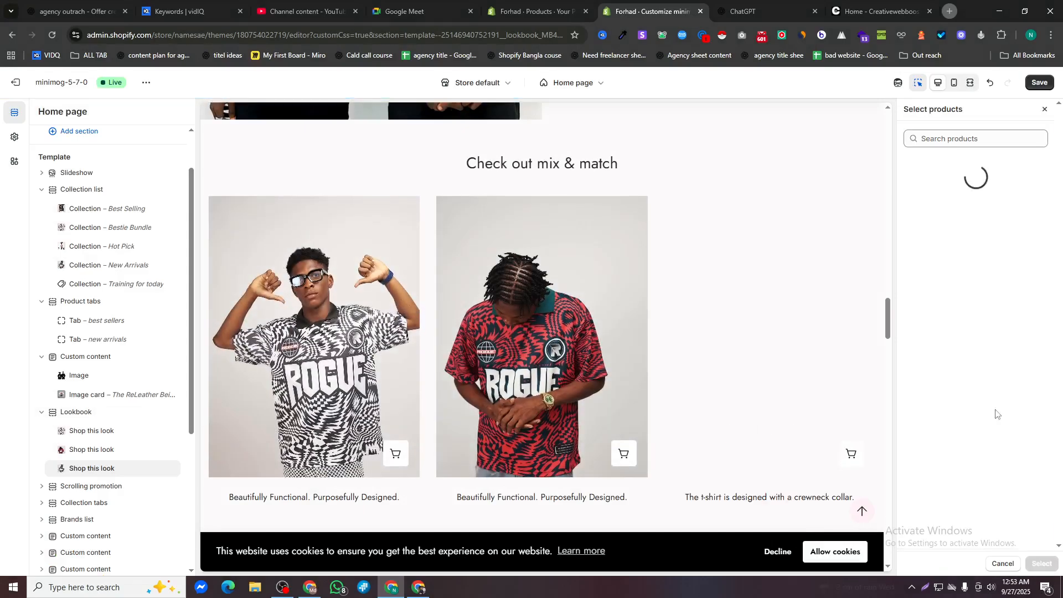
pyautogui.click(946, 403)
pyautogui.click(949, 371)
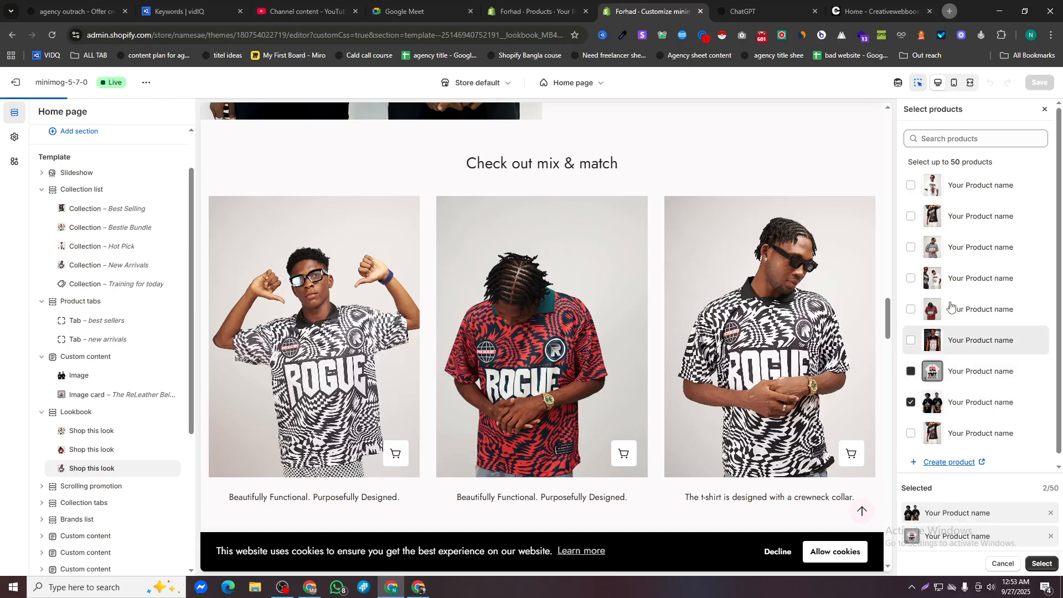
pyautogui.click(950, 309)
pyautogui.click(950, 340)
pyautogui.click(950, 278)
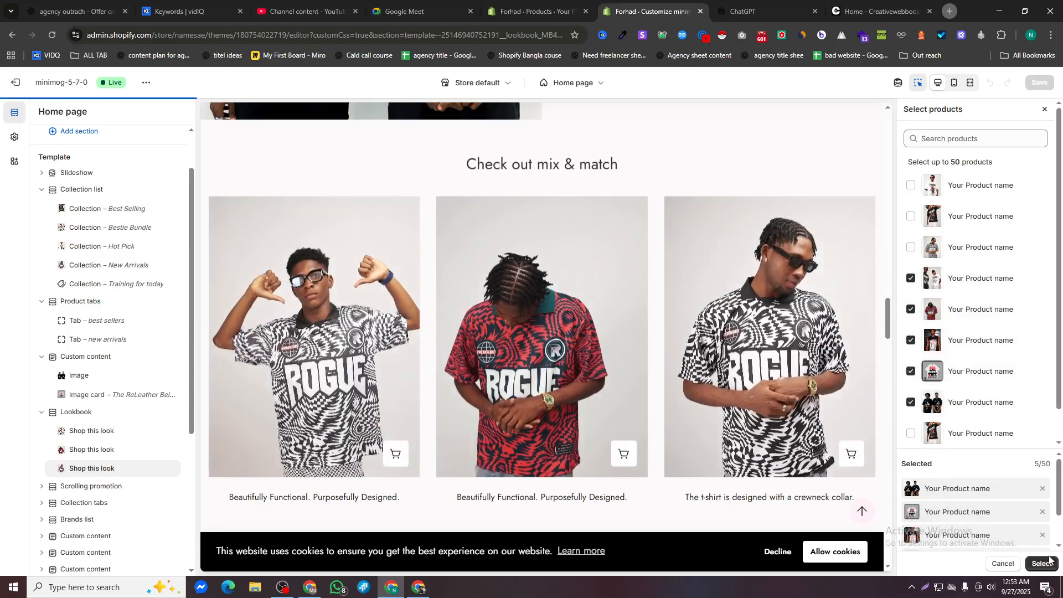
pyautogui.click(1043, 563)
# Set the first Image block of the Scrolling promotion section to the photo of the model in the black sleeveless top
pyautogui.scroll(-5, 315, 302)
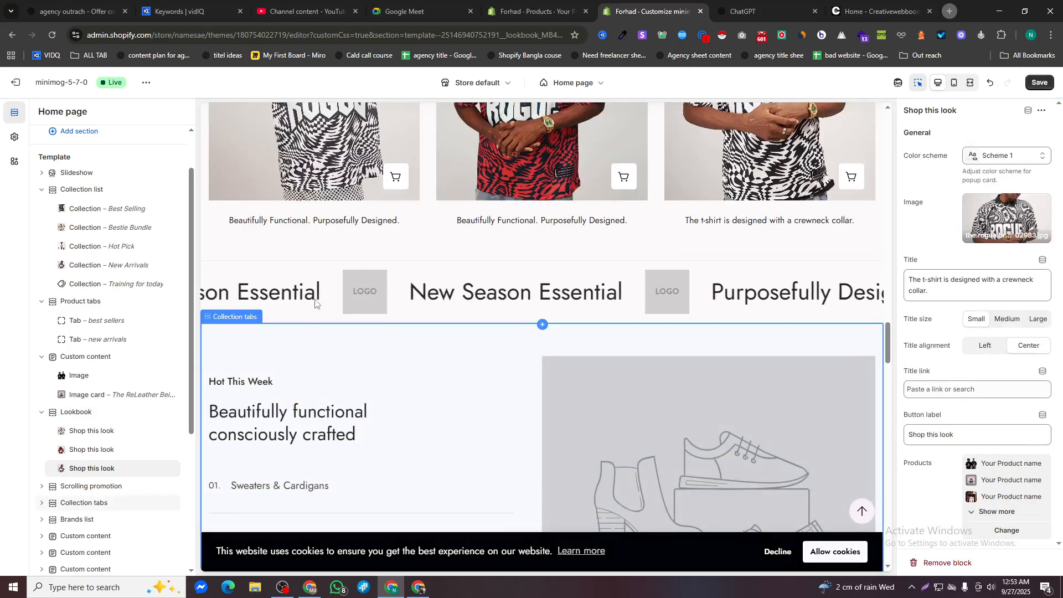
pyautogui.click(305, 299)
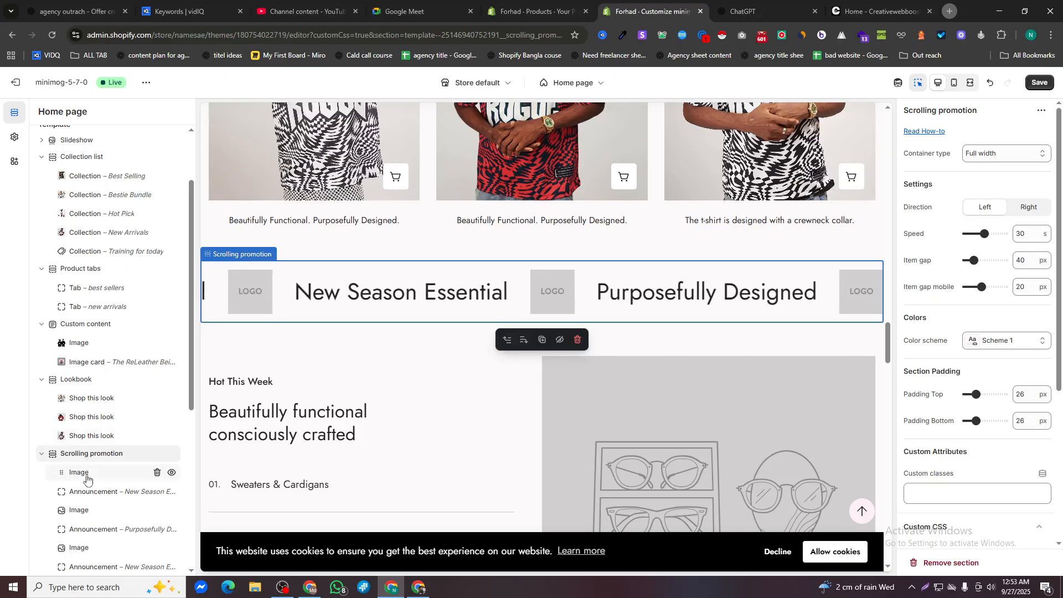
pyautogui.click(998, 142)
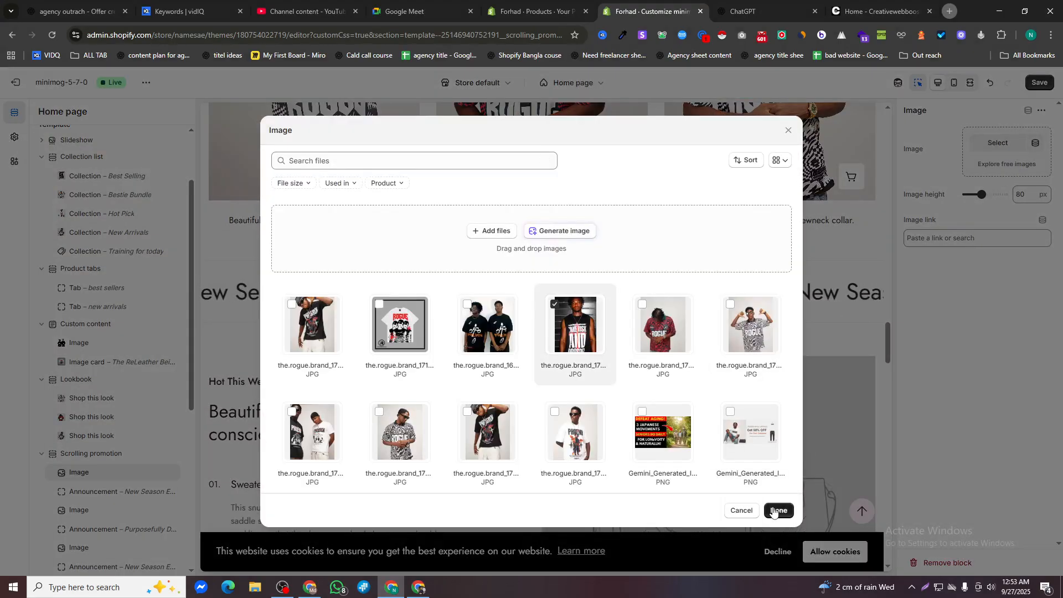
pyautogui.click(778, 511)
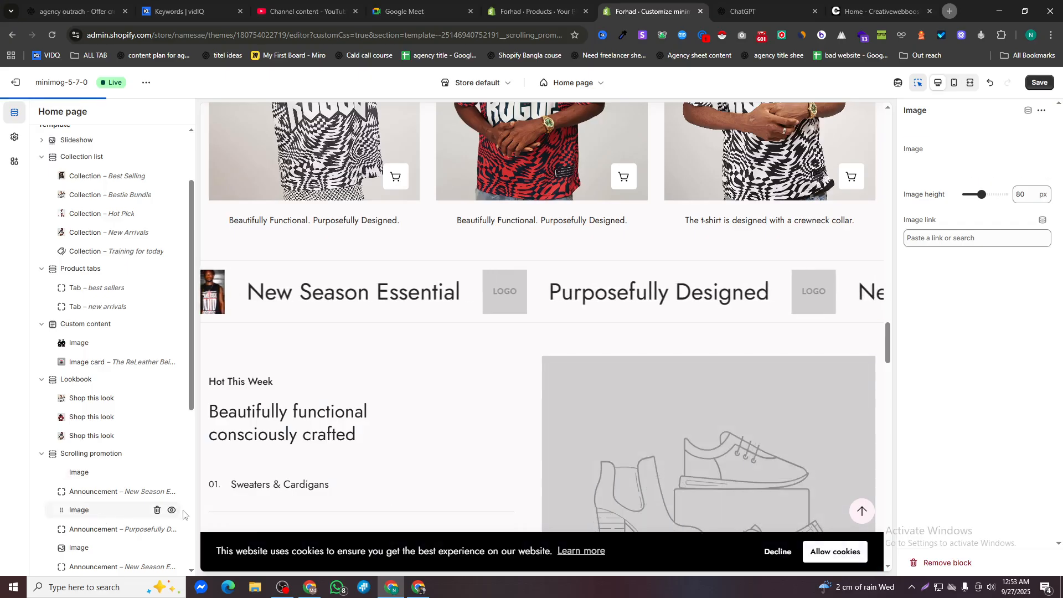
# Set the second Image block of the Scrolling promotion section to the raised-arms model in the black and white ROGUE shirt
pyautogui.click(998, 142)
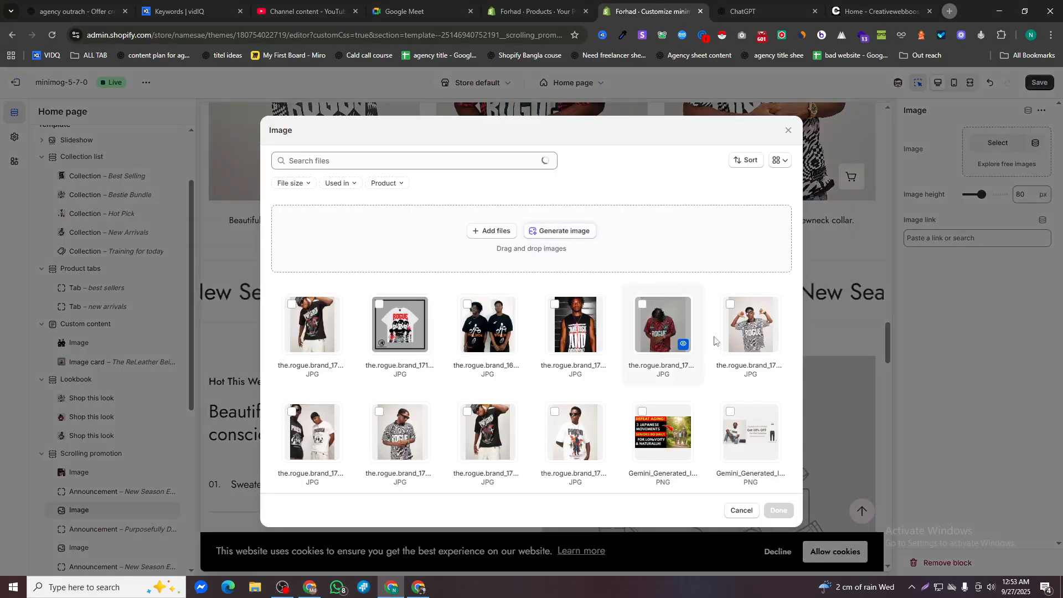
pyautogui.click(750, 342)
pyautogui.click(777, 511)
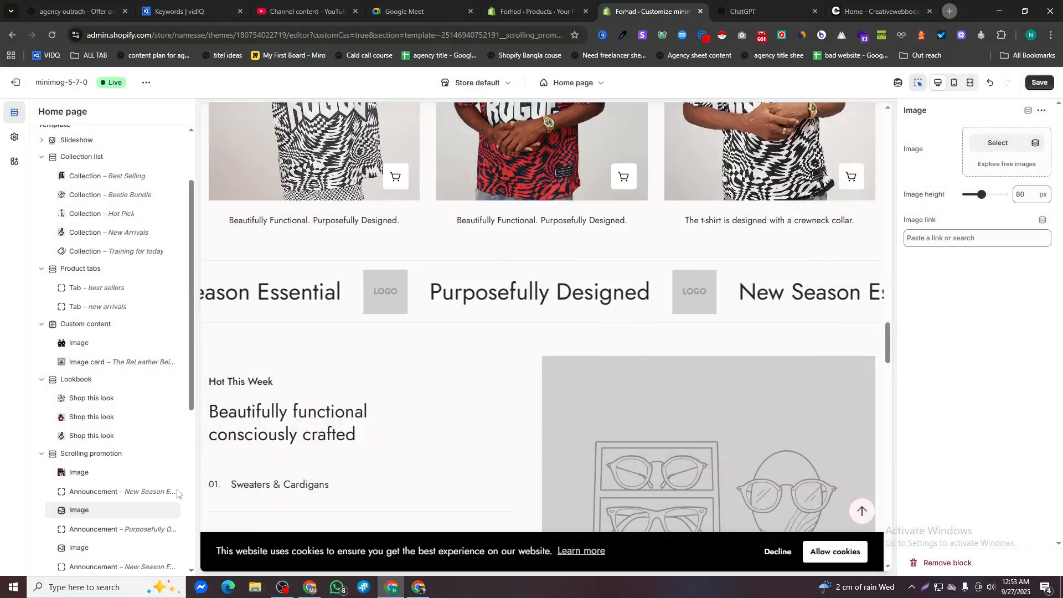
# Upload all image files from the Downloads folder through the image picker of the Scrolling promotion's third Image block
pyautogui.scroll(-2, 118, 486)
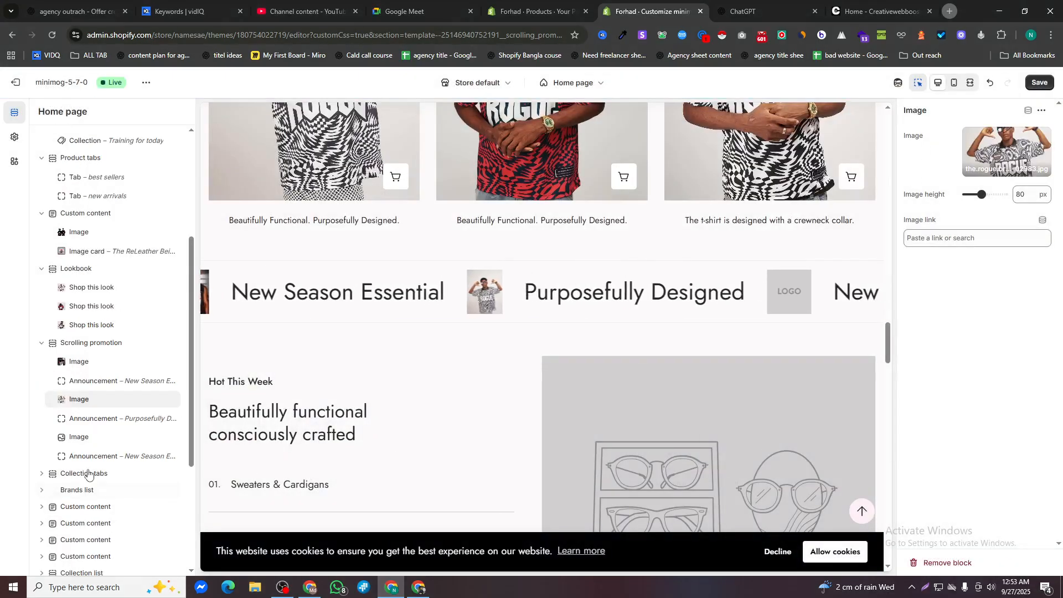
pyautogui.click(84, 437)
pyautogui.click(998, 143)
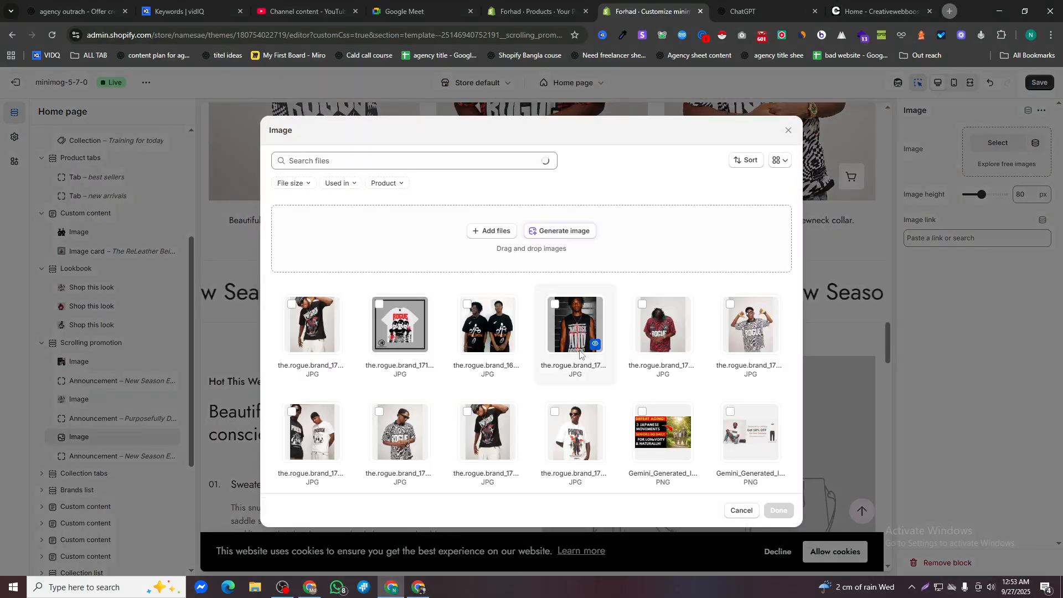
pyautogui.click(498, 231)
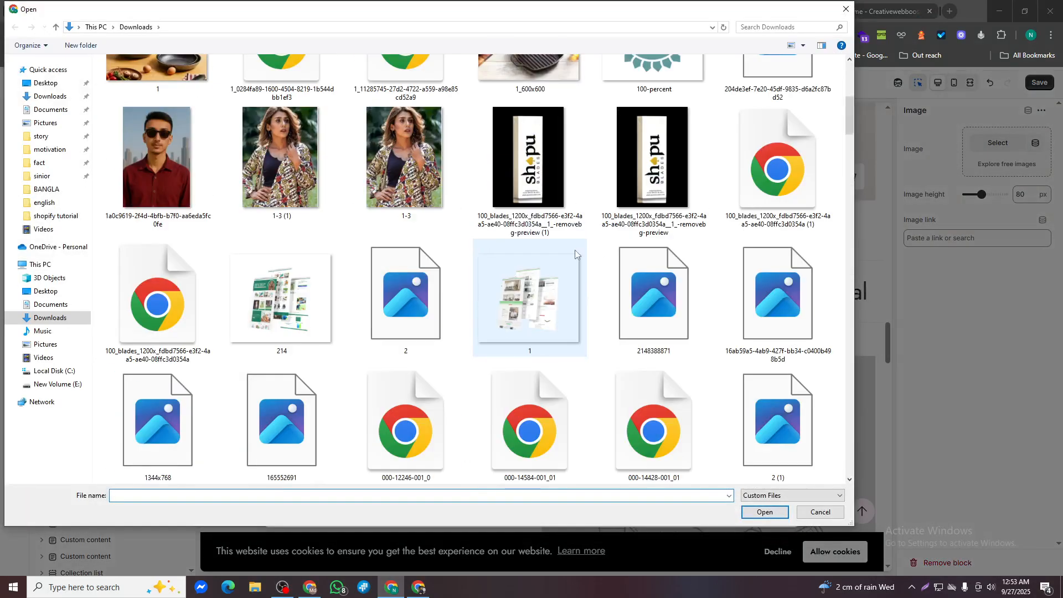
pyautogui.scroll(-10, 576, 254)
pyautogui.scroll(-10, 554, 234)
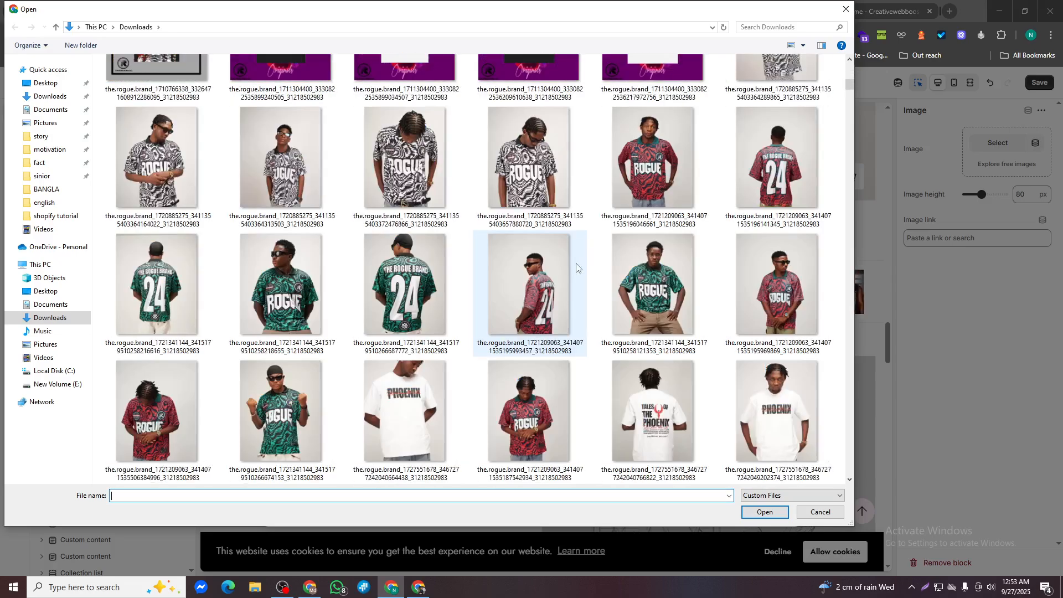
pyautogui.hotkey('ctrl', 'a')
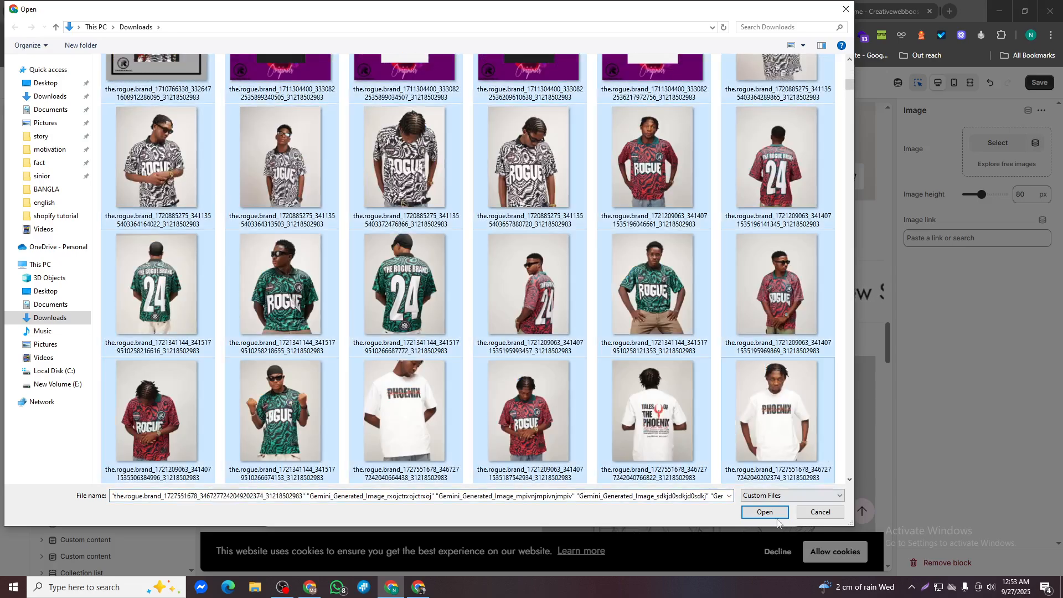
pyautogui.click(777, 517)
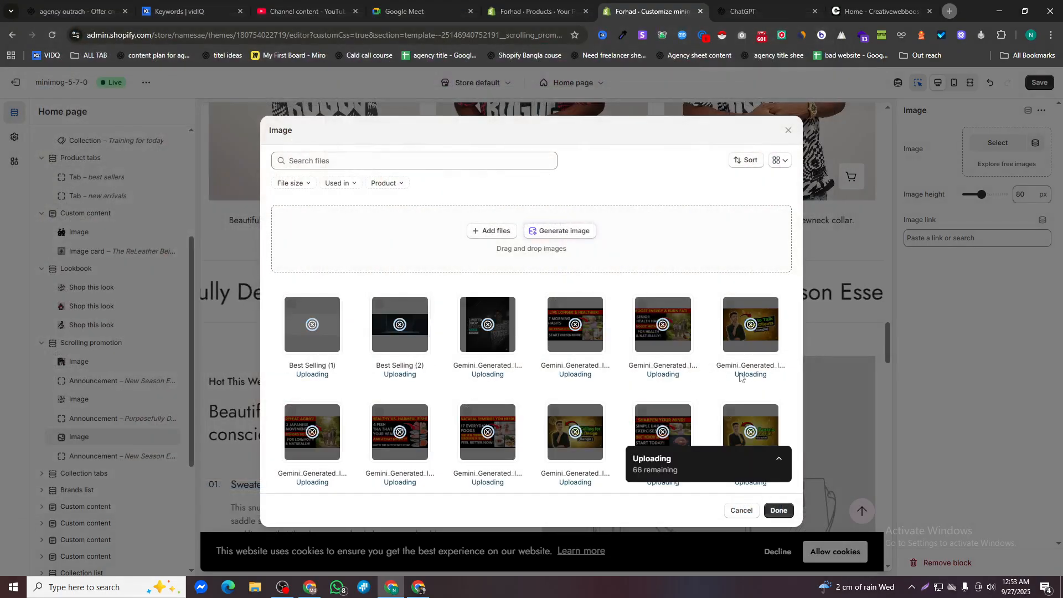
# Look through the uploading files, and leave the image picker, cancelling the uploads that are still running
pyautogui.scroll(-4, 576, 363)
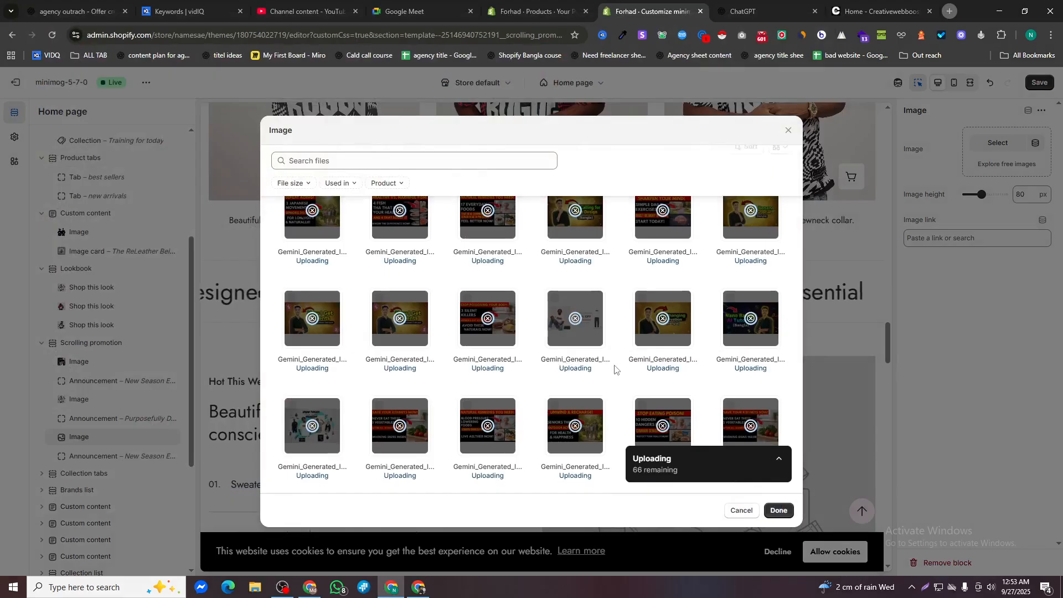
pyautogui.scroll(-5, 631, 366)
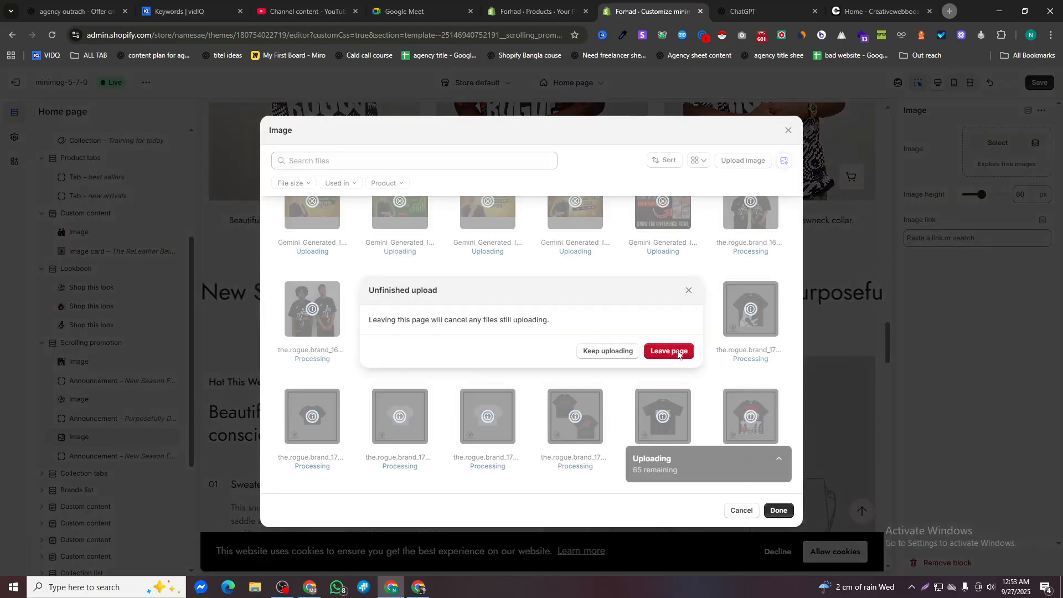
pyautogui.click(679, 352)
pyautogui.click(663, 348)
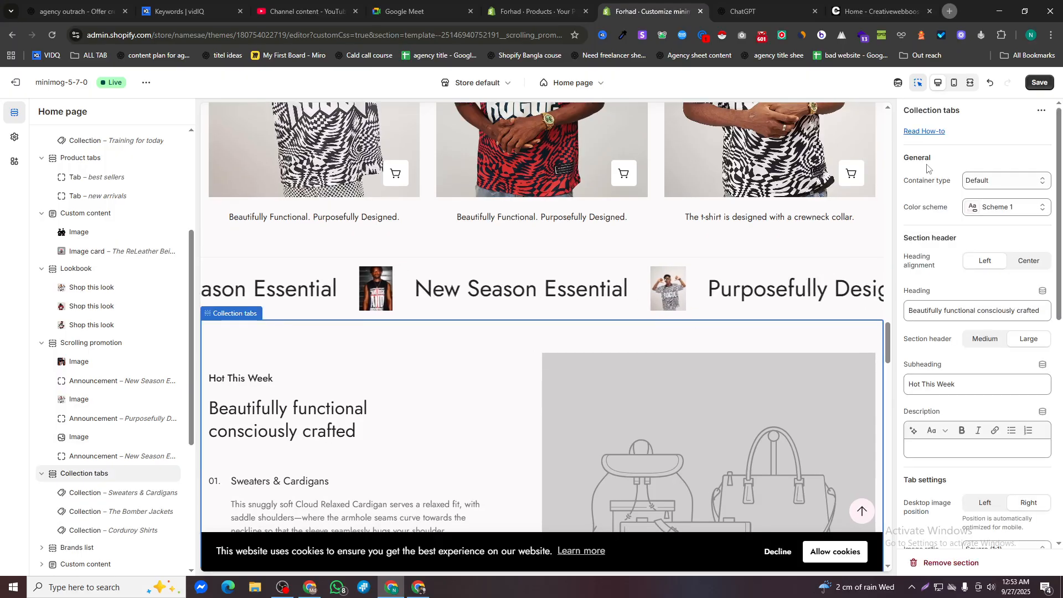
# Set the third Image block of the Scrolling promotion section to the back view of the green number 24 shirt
pyautogui.scroll(2, 717, 247)
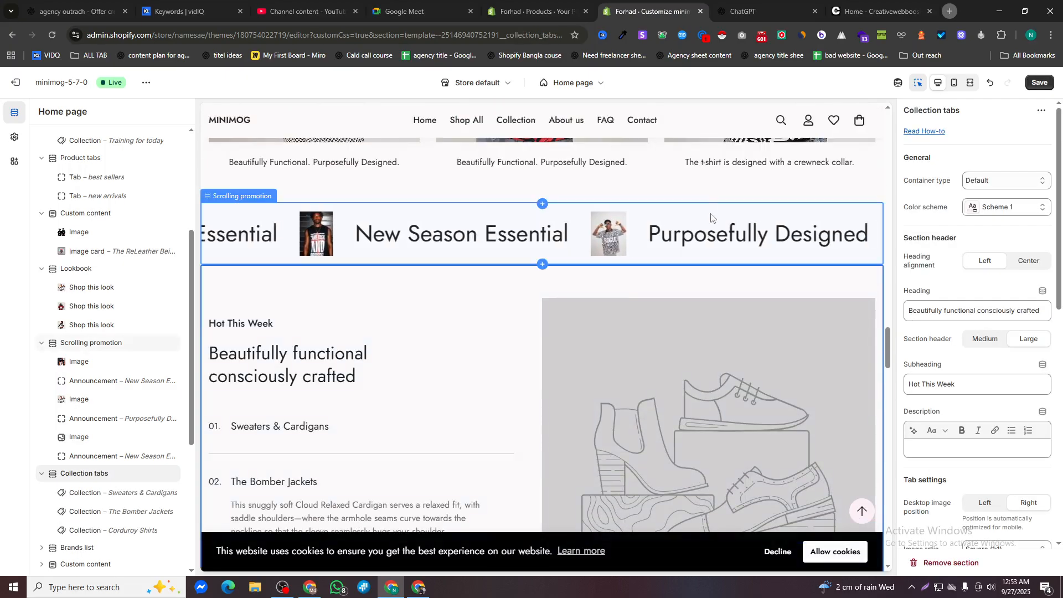
pyautogui.click(712, 218)
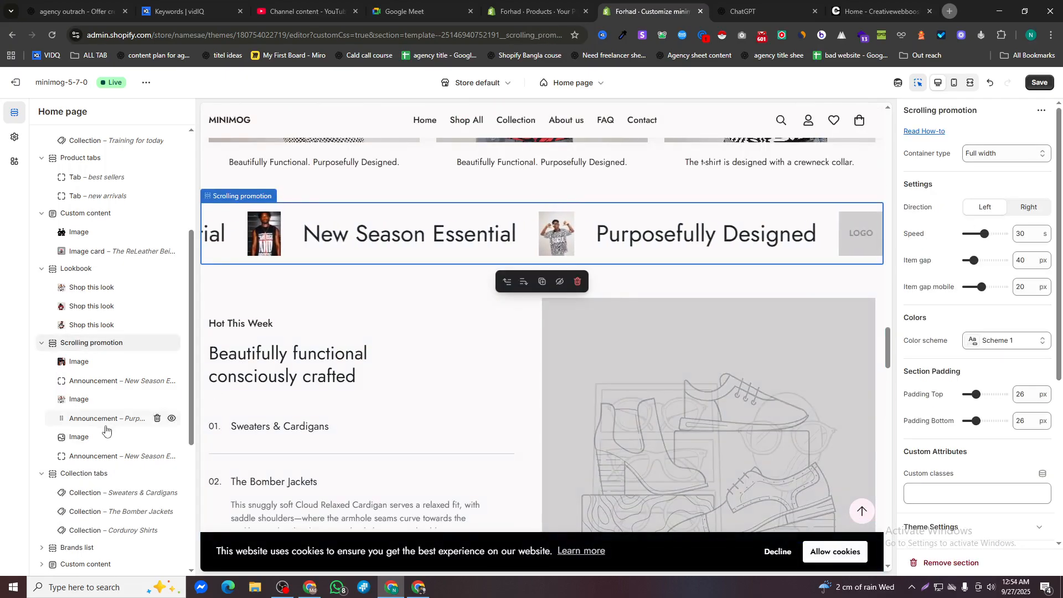
pyautogui.click(82, 437)
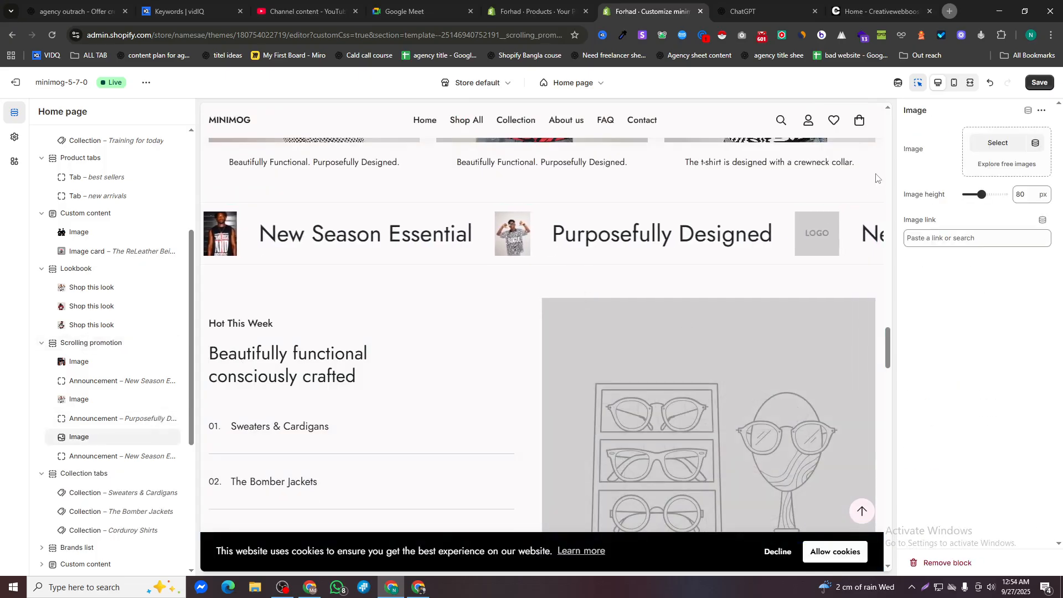
pyautogui.click(997, 146)
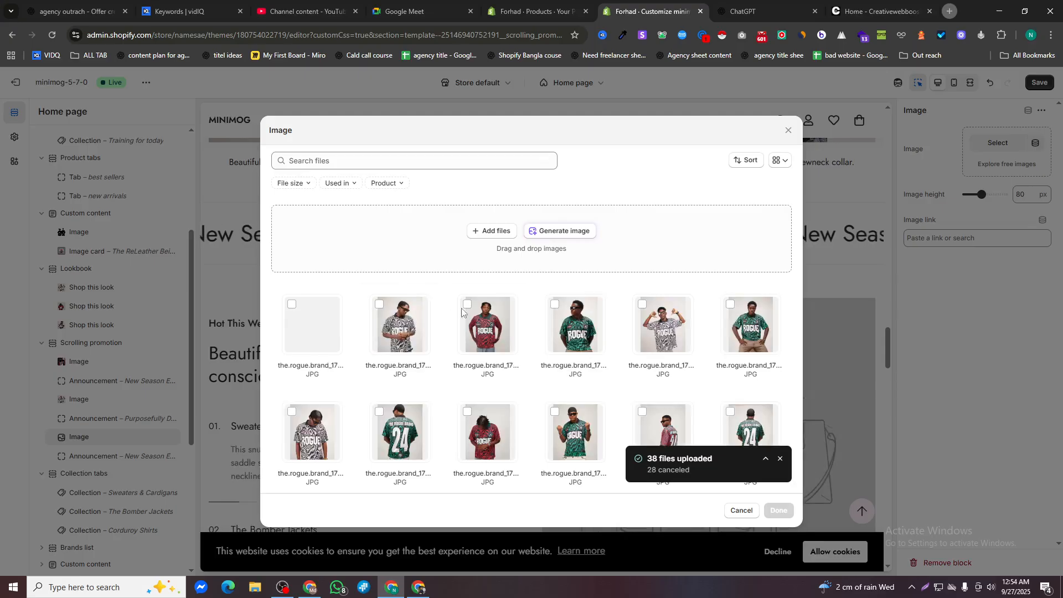
pyautogui.scroll(-3, 486, 321)
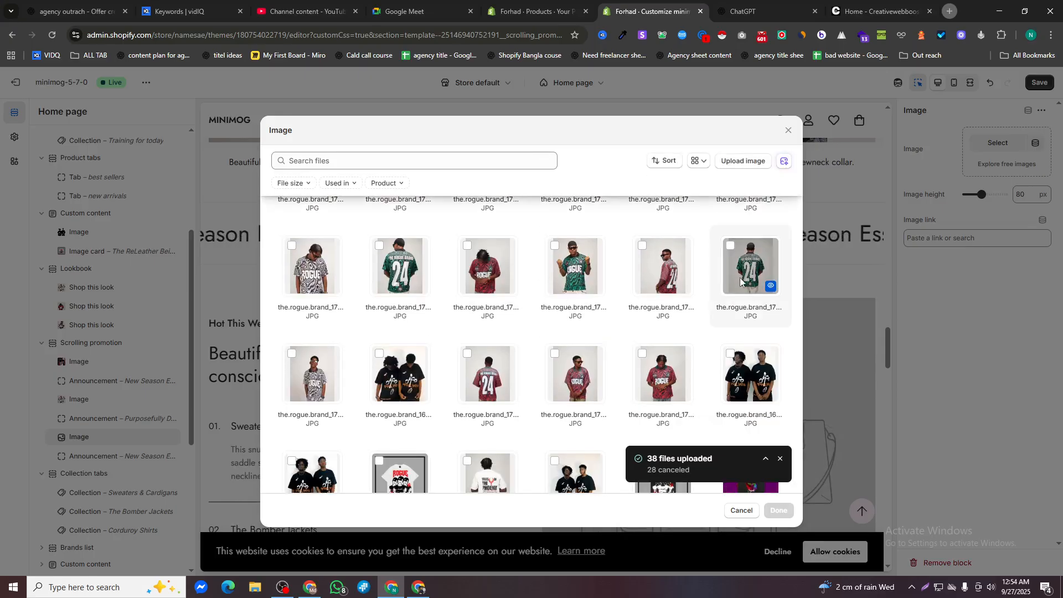
pyautogui.click(741, 279)
pyautogui.click(779, 510)
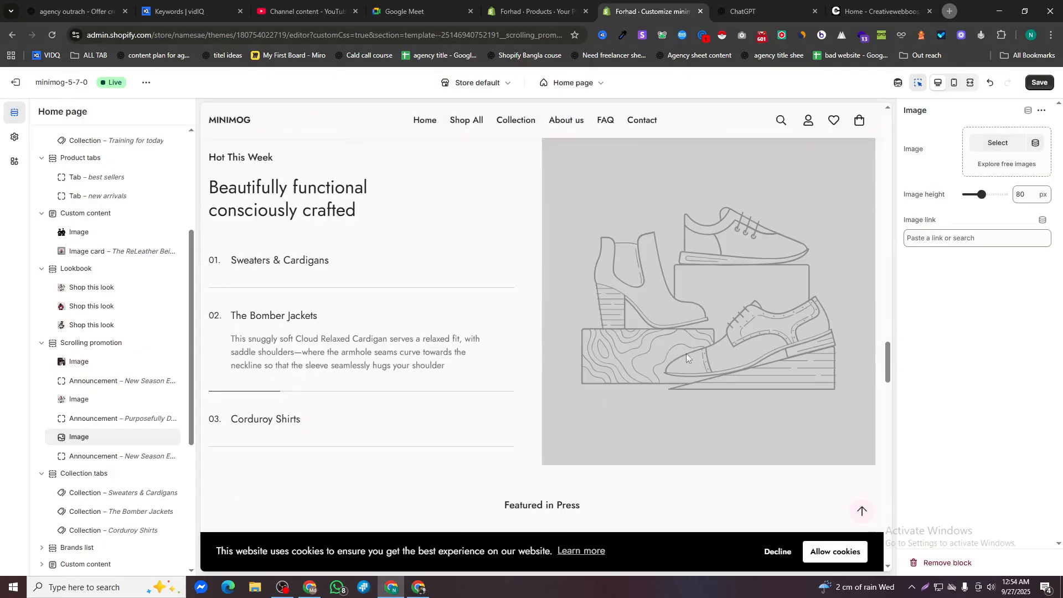
# Assign the BestieBundle collection to the Sweaters & Cardigans block of the Collection tabs section, leaving its image blank
pyautogui.click(669, 283)
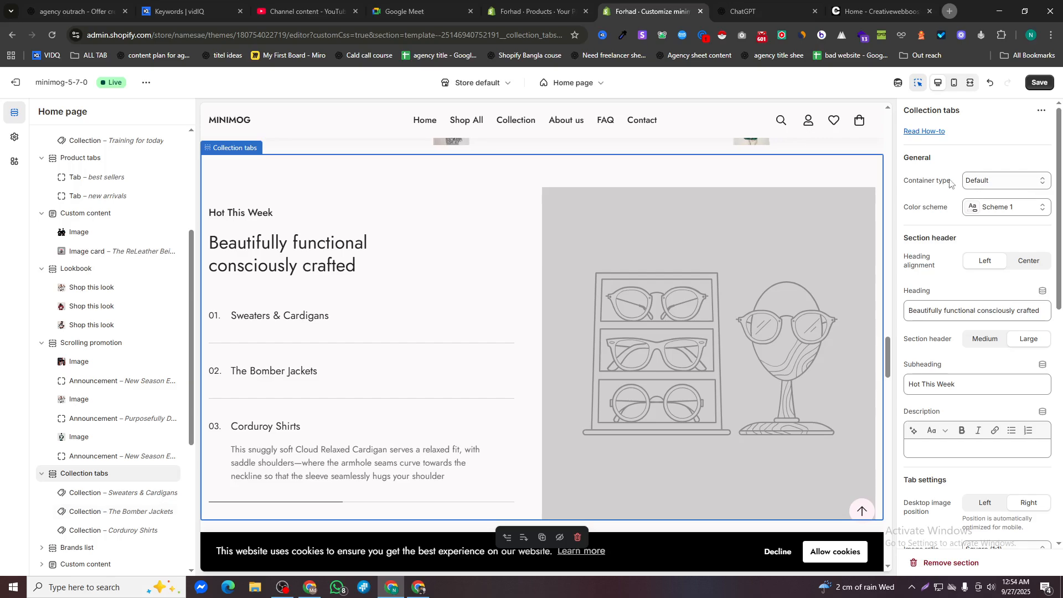
pyautogui.scroll(-5, 997, 281)
pyautogui.scroll(4, 997, 282)
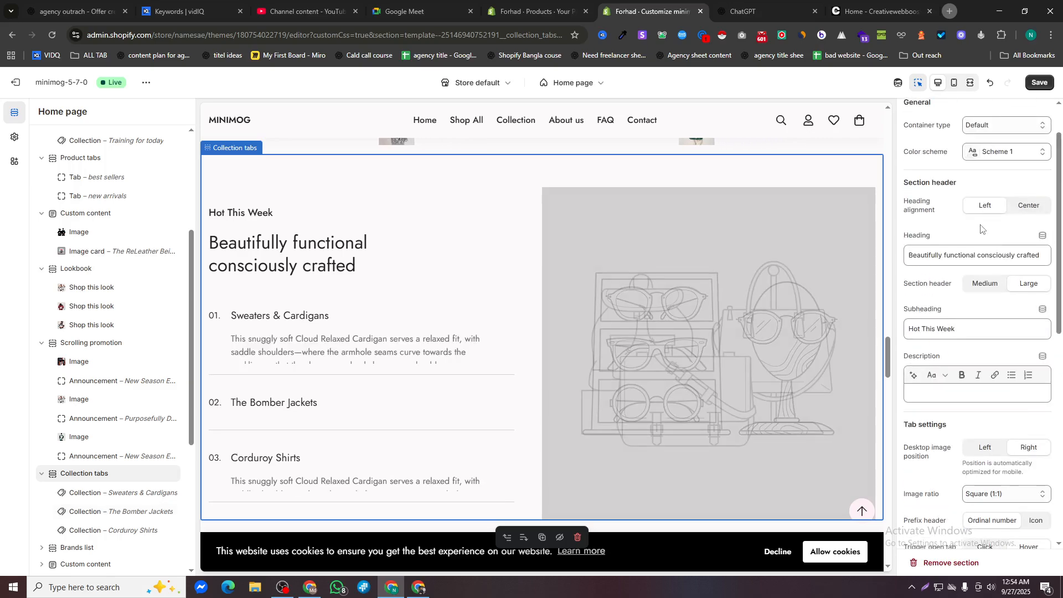
pyautogui.scroll(-2, 1000, 286)
pyautogui.scroll(-7, 1000, 286)
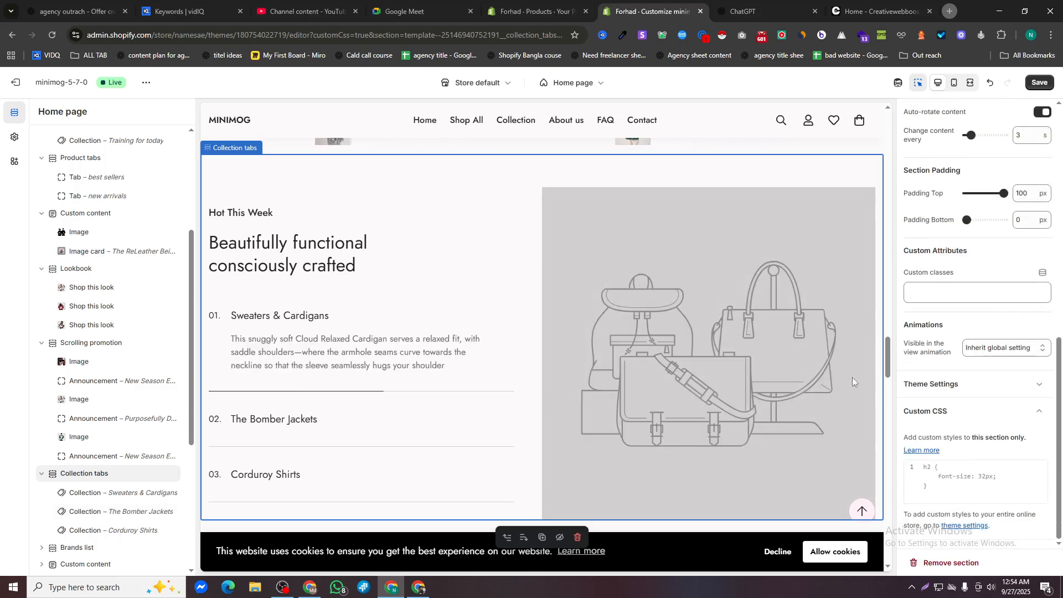
pyautogui.click(110, 499)
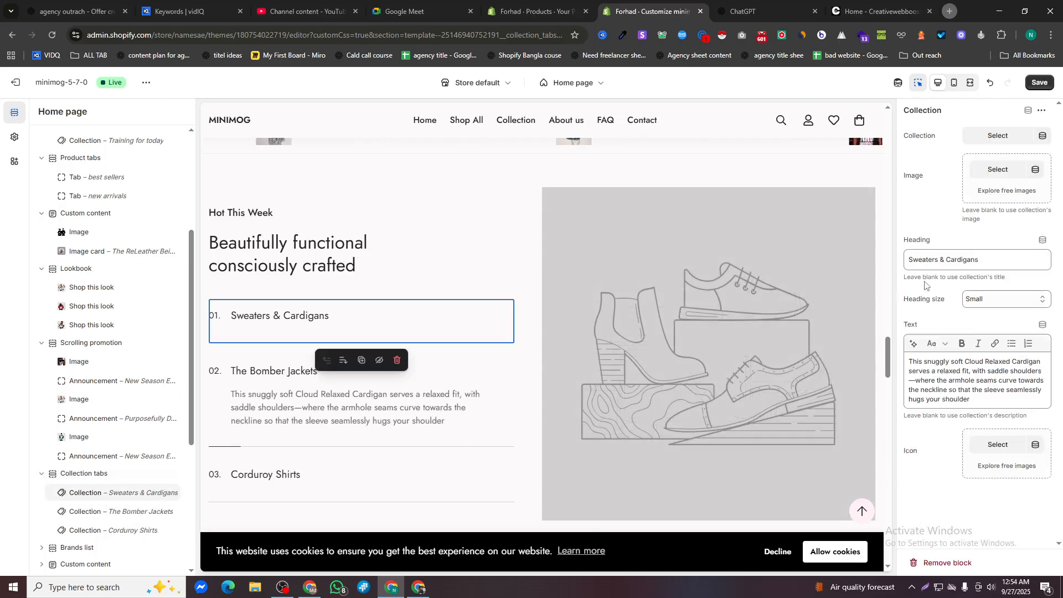
pyautogui.click(985, 135)
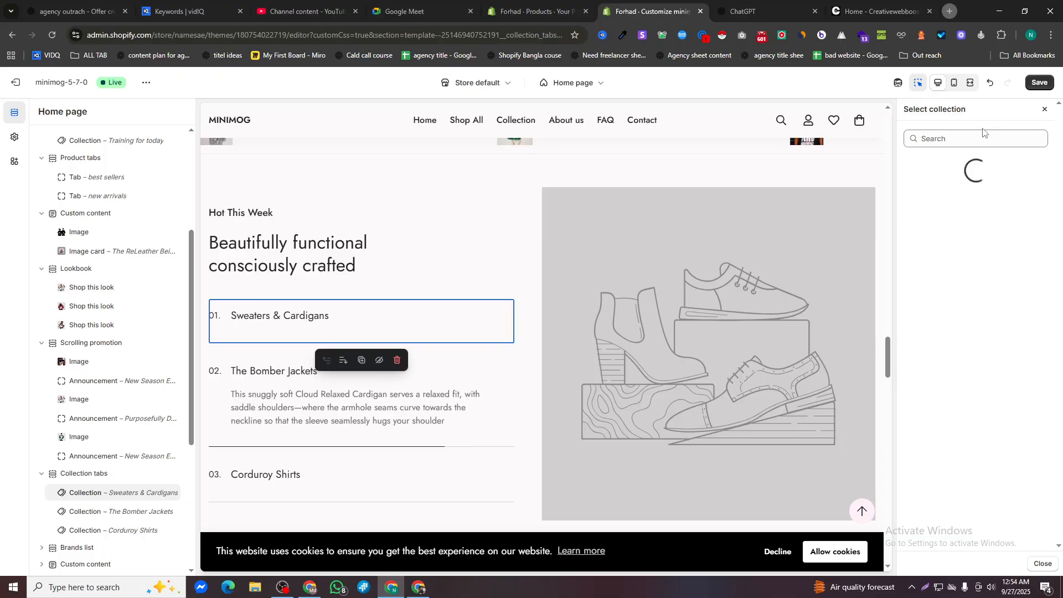
pyautogui.click(974, 234)
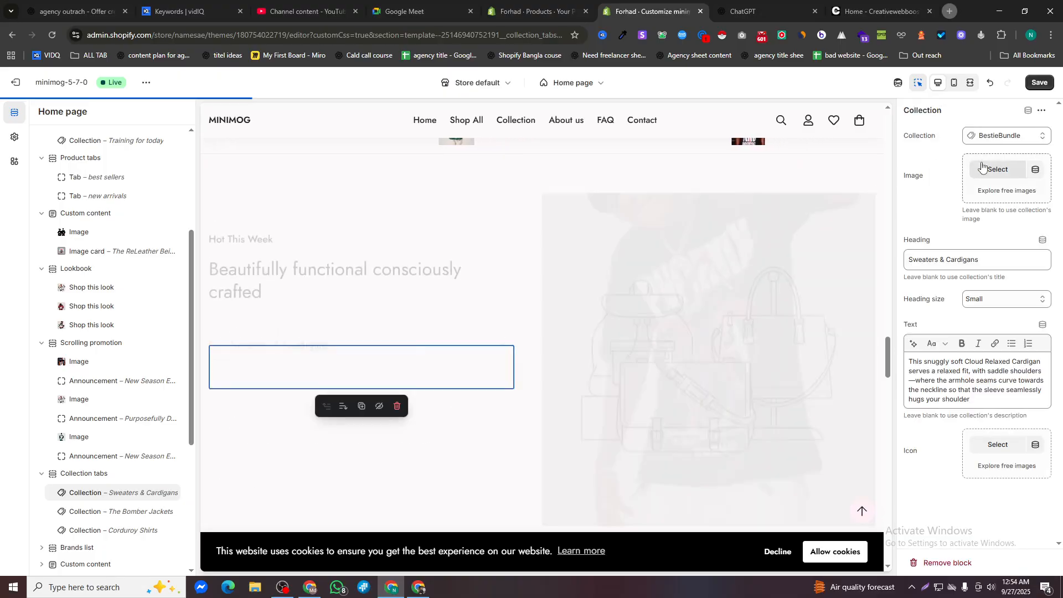
pyautogui.click(998, 169)
pyautogui.click(788, 130)
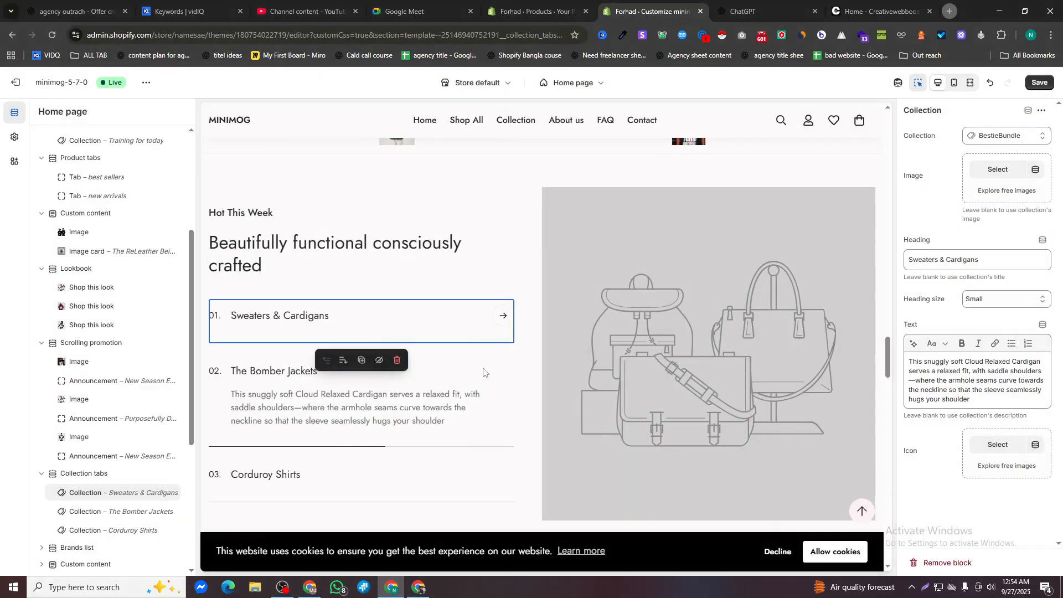
# Set the heading of the first Collection tabs block to Bestie Bundle
pyautogui.click(272, 316)
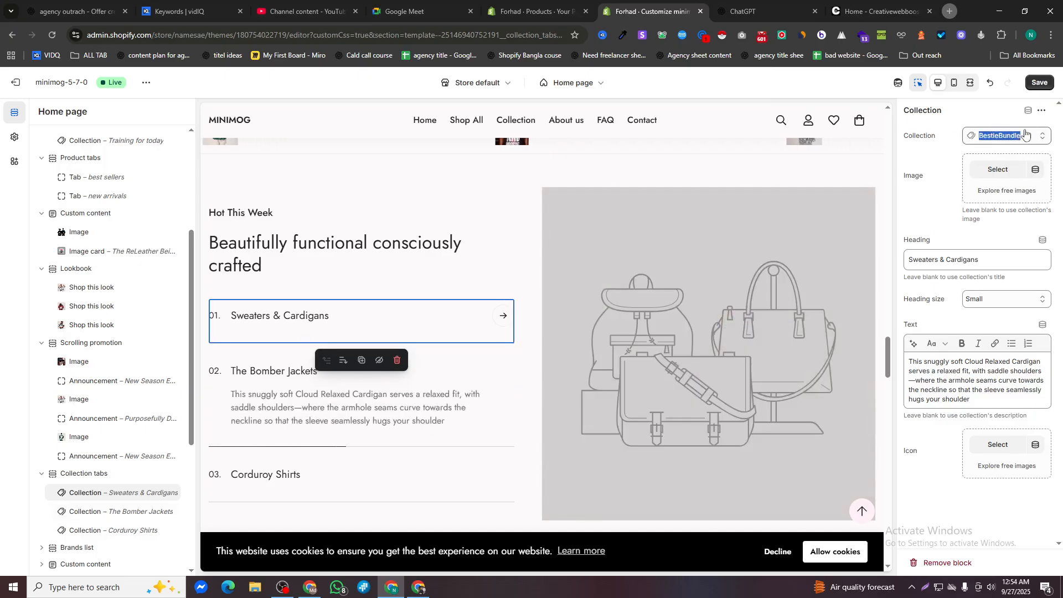
pyautogui.write('BestieBundle')
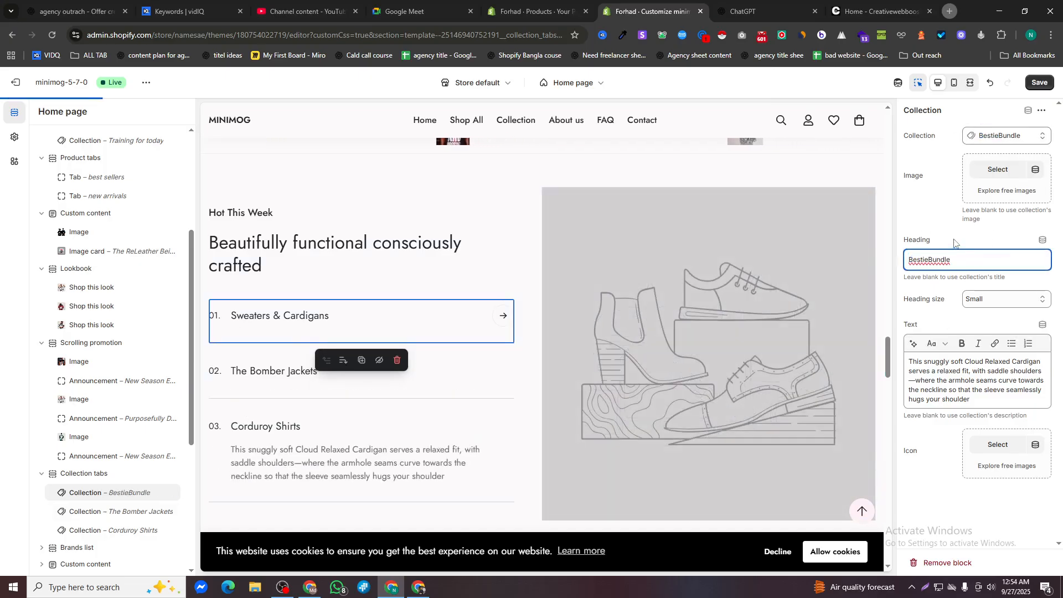
pyautogui.click(930, 260)
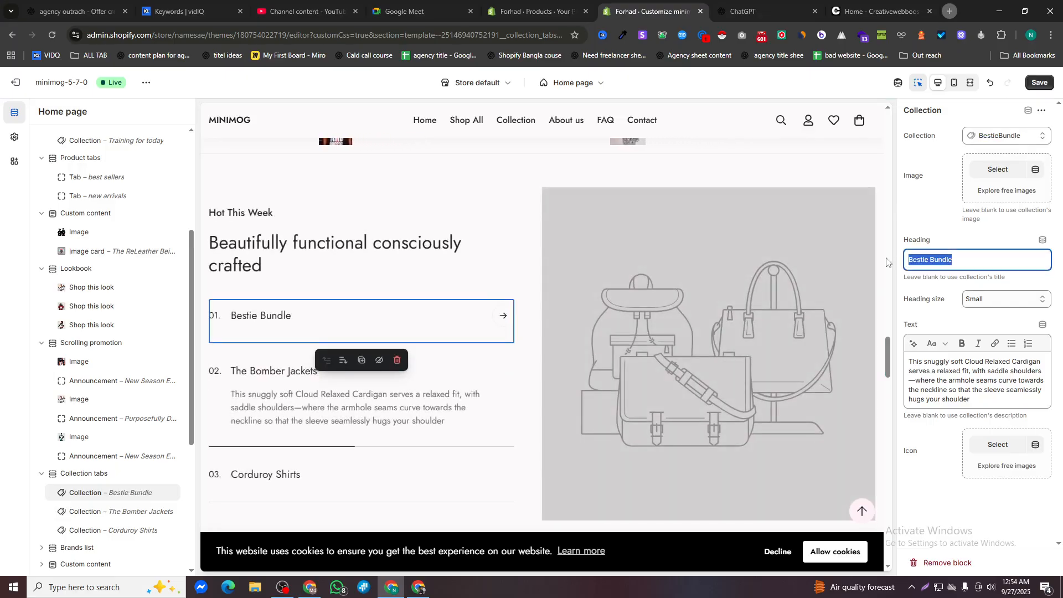
# Switch to ChatGPT, ask for a collection description for Bestie Bundle, and copy the generated description paragraph
pyautogui.click(775, 4)
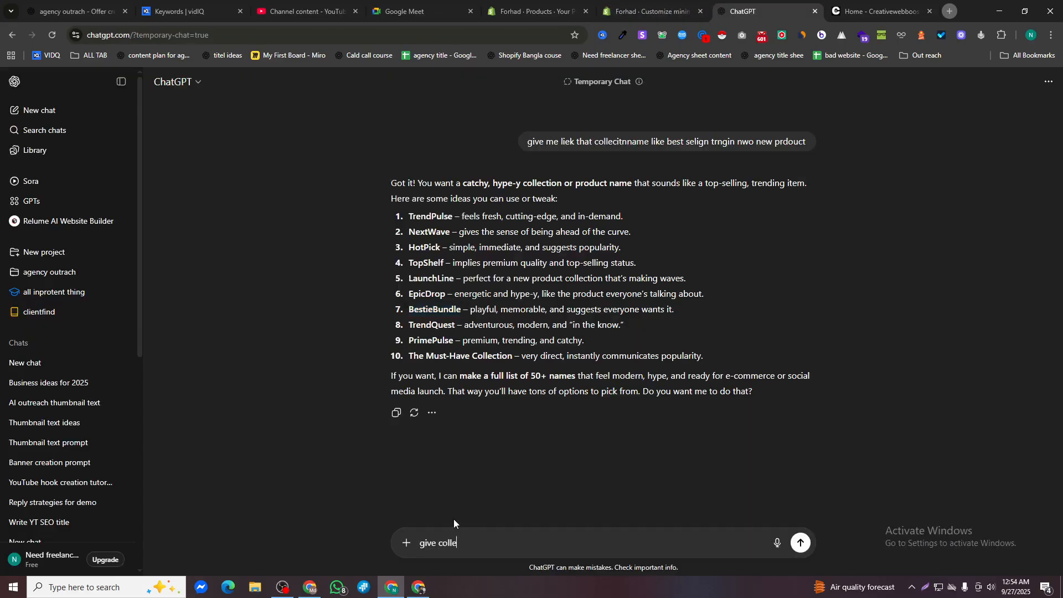
pyautogui.write('give collecitondescriotn fo4 thsi procut Bestie Bundle')
pyautogui.press('Return')
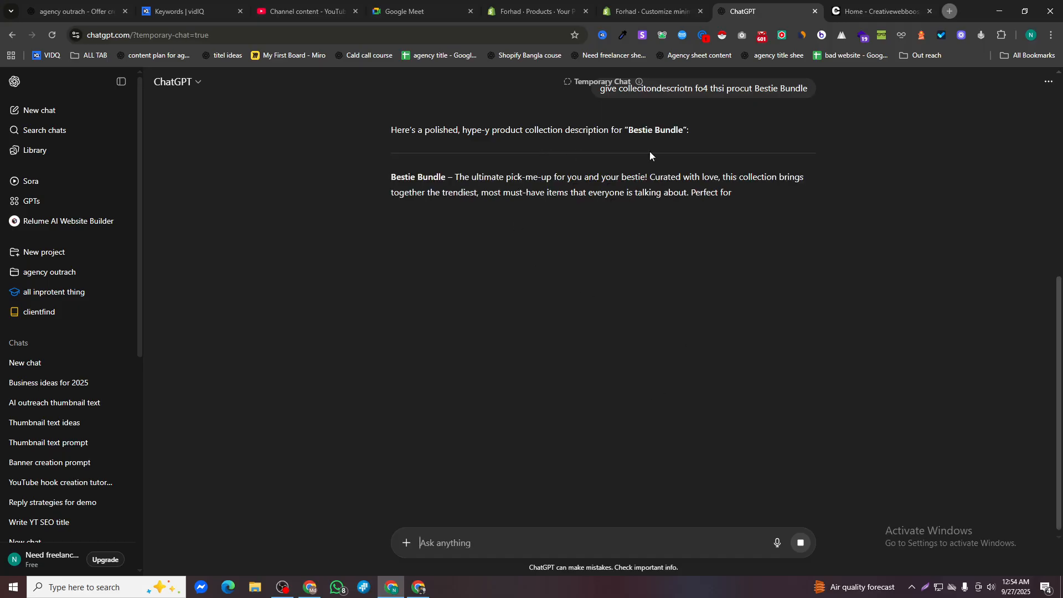
pyautogui.doubleClick(591, 134)
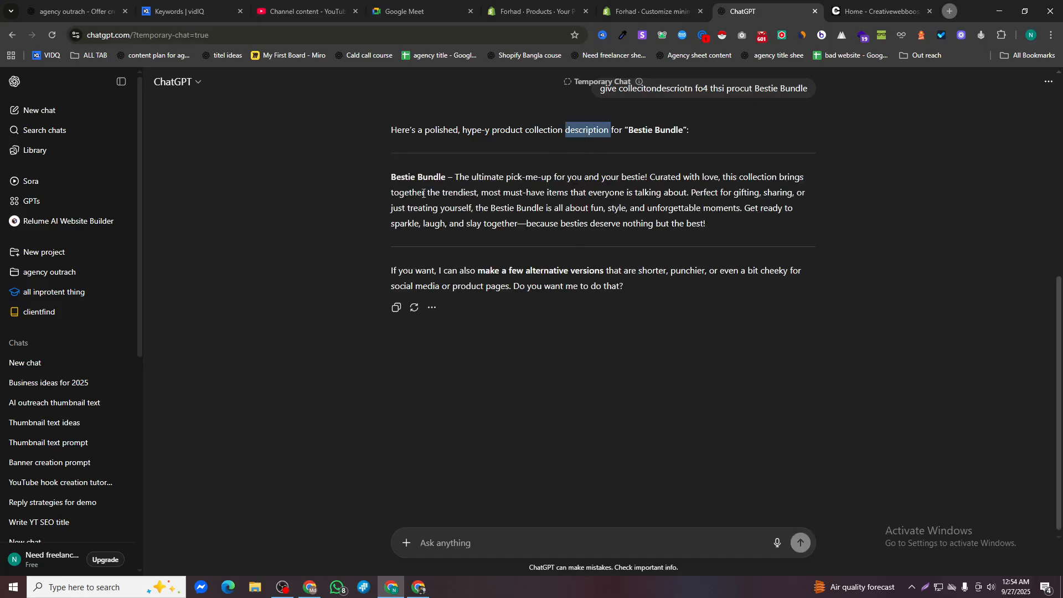
pyautogui.moveTo(391, 177); pyautogui.dragTo(728, 226)
pyautogui.hotkey('ctrl', 'c')
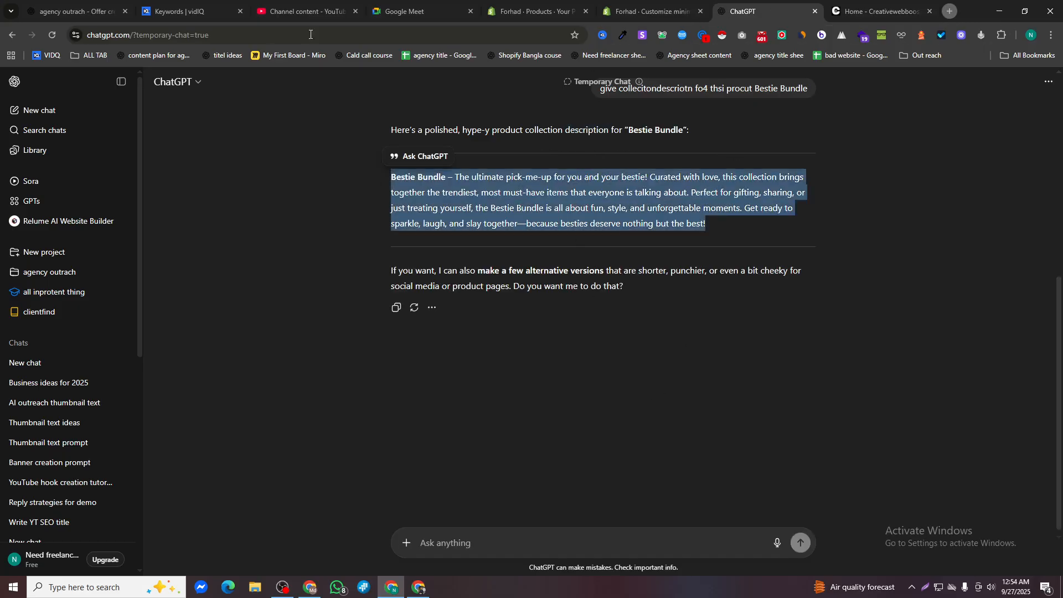
# Return to the Shopify theme editor and replace the Bestie Bundle block's text with the copied description
pyautogui.click(669, 4)
pyautogui.moveTo(972, 399); pyautogui.dragTo(943, 328)
pyautogui.hotkey('ctrl', 'v')
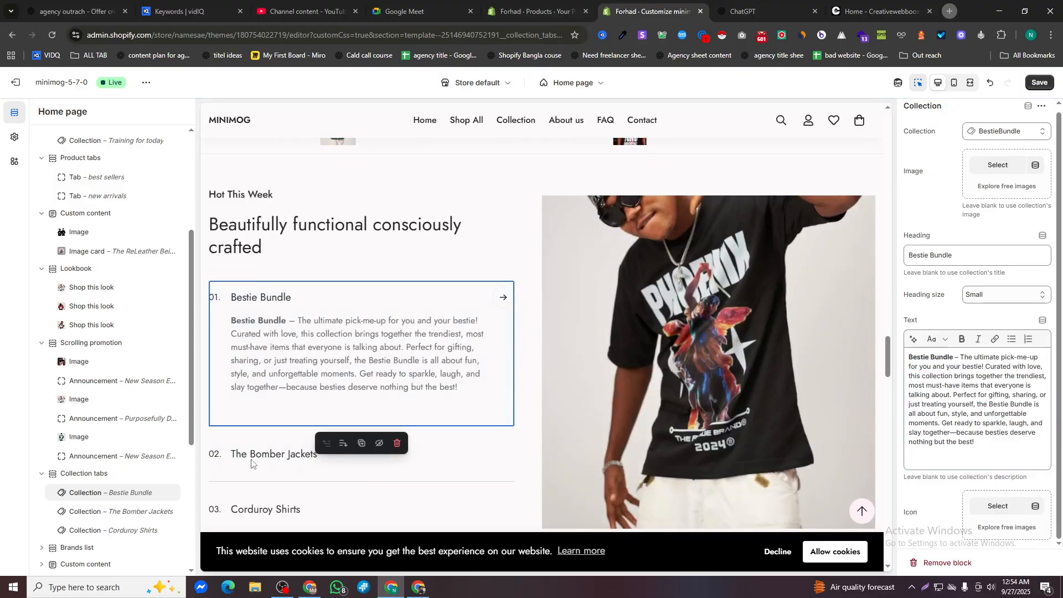
# Set the image of The Bomber Jackets block in Collection tabs to the front view of the model in the red ROGUE shirt
pyautogui.click(288, 454)
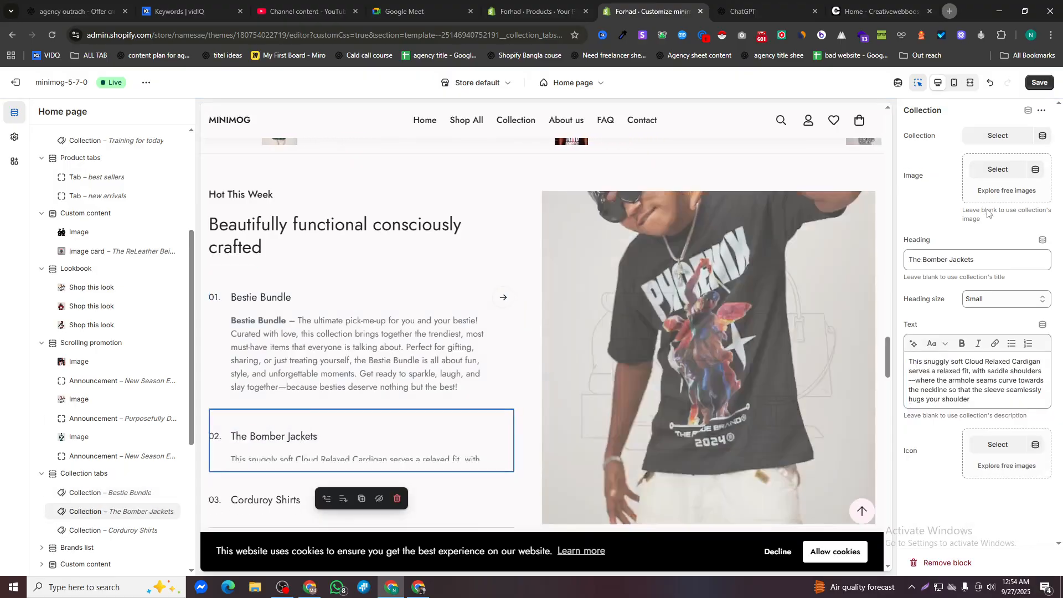
pyautogui.click(999, 169)
pyautogui.scroll(-1, 474, 264)
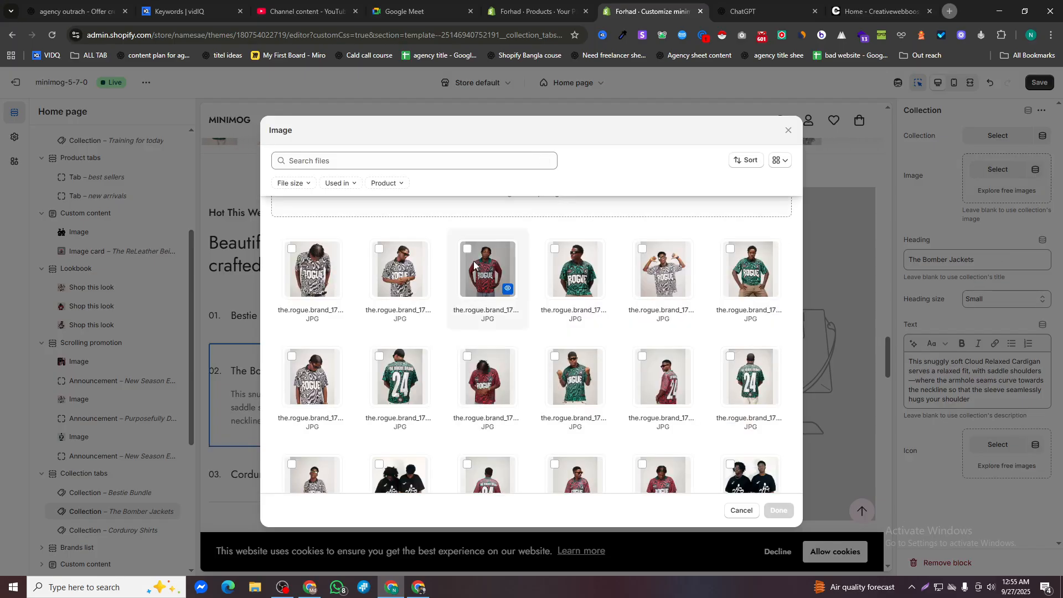
pyautogui.click(508, 268)
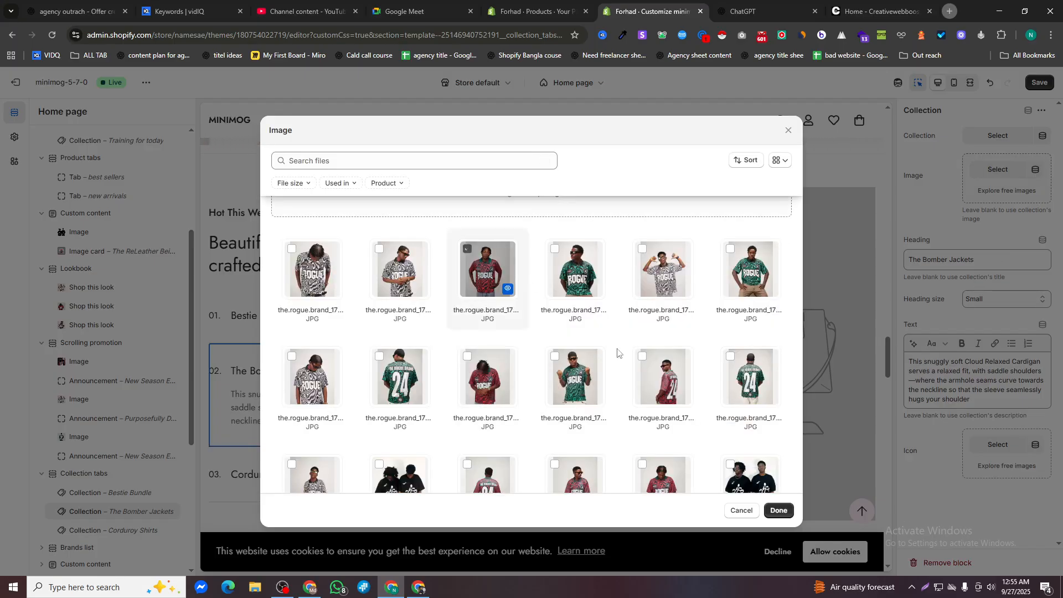
pyautogui.click(787, 515)
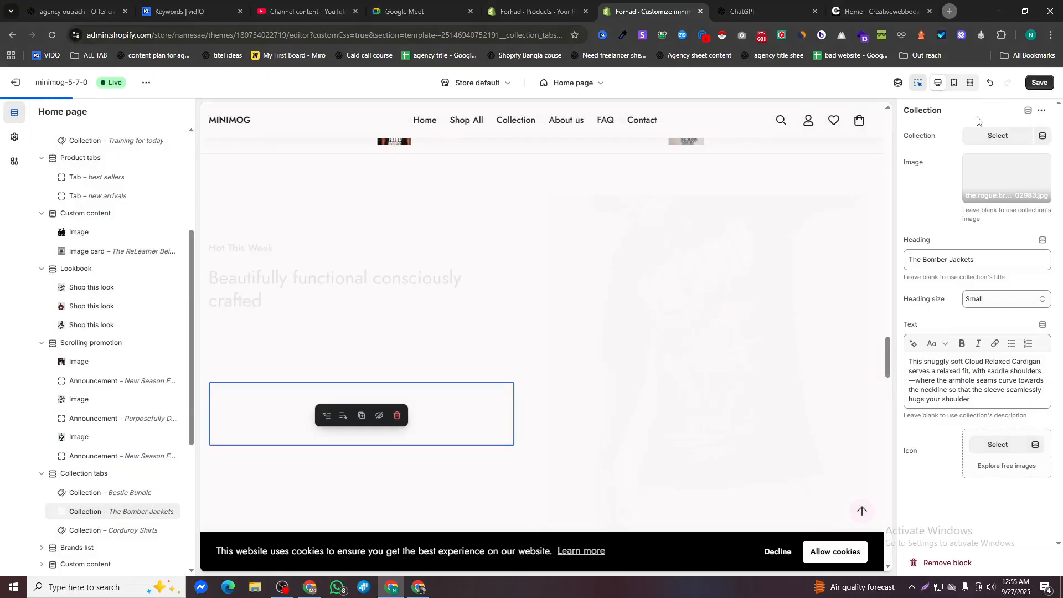
# Assign the New Arrivals collection to The Bomber Jackets block in Collection tabs
pyautogui.click(997, 135)
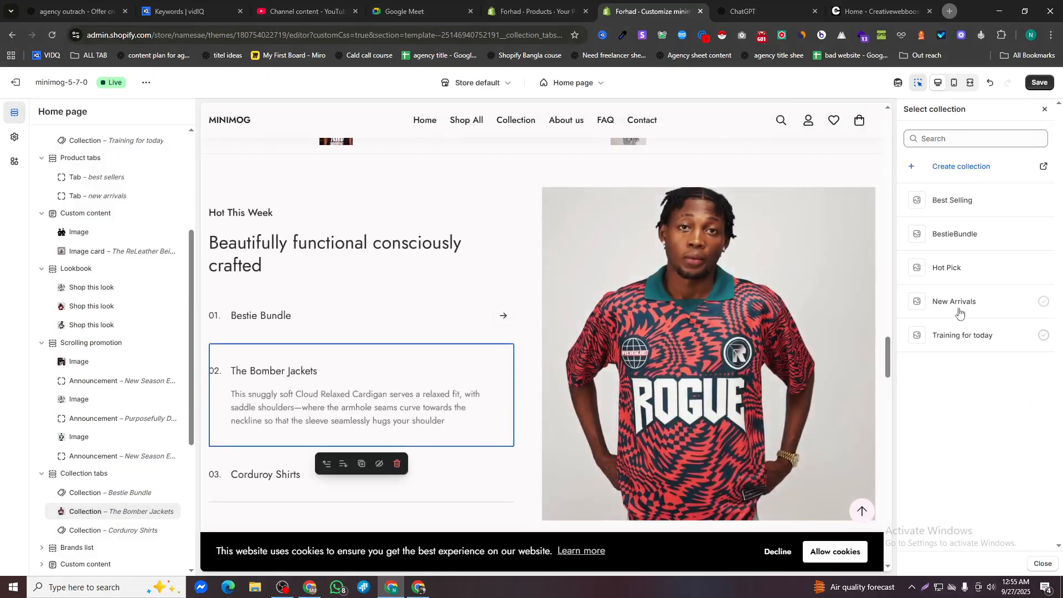
pyautogui.click(945, 310)
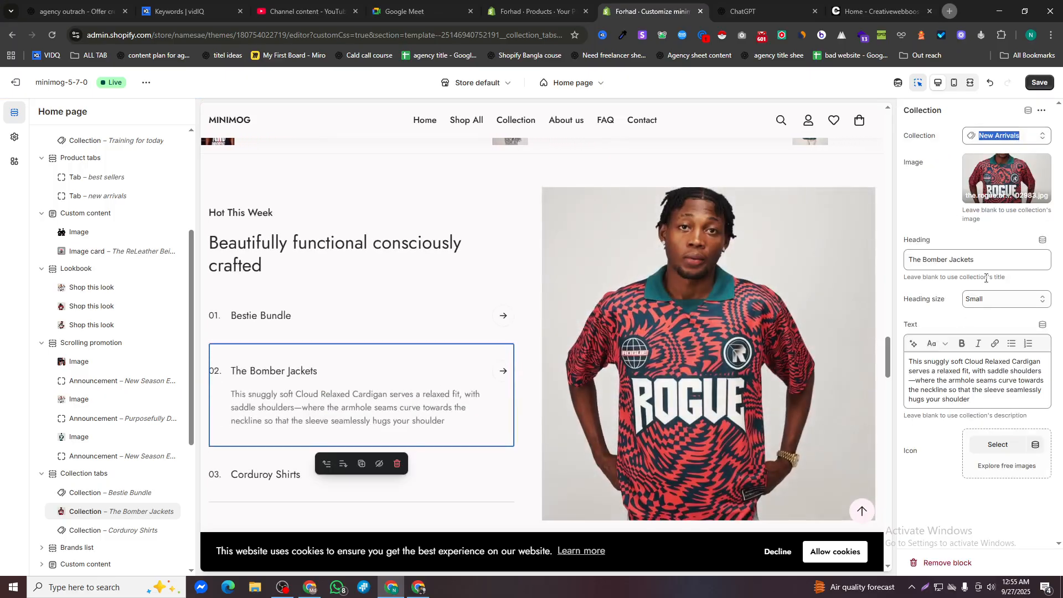
# Switch to ChatGPT, request a matching collection description for New Arrivals, and copy the generated description paragraph
pyautogui.click(759, 4)
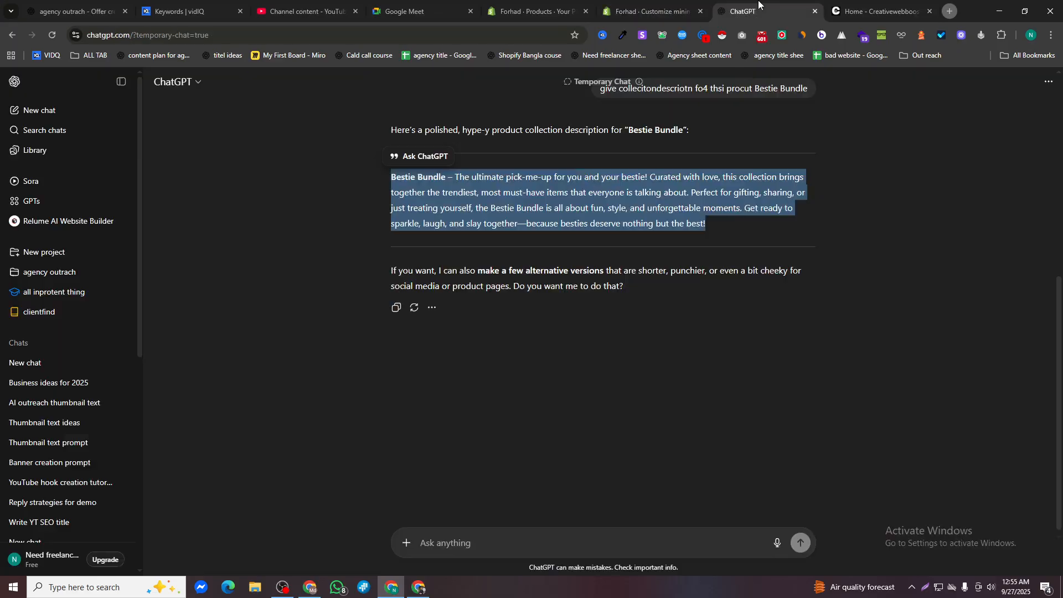
pyautogui.click(464, 532)
pyautogui.write('giv')
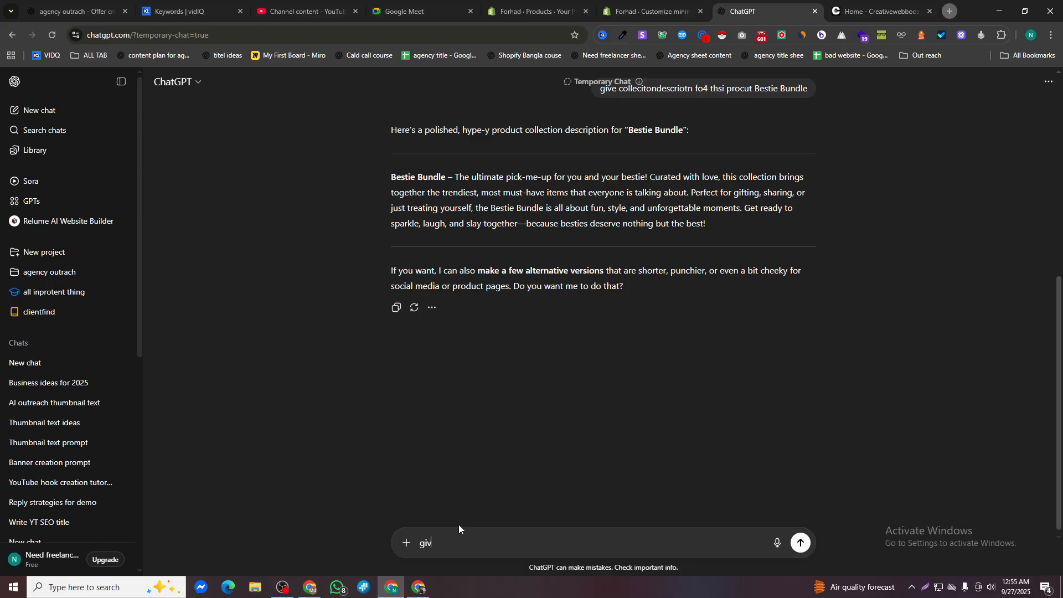
pyautogui.press('BackSpace')
pyautogui.press('BackSpace')
pyautogui.press('BackSpace')
pyautogui.write('now tive me for that')
pyautogui.hotkey('shift', 'Return')
pyautogui.write('New Arrivals')
pyautogui.press('Return')
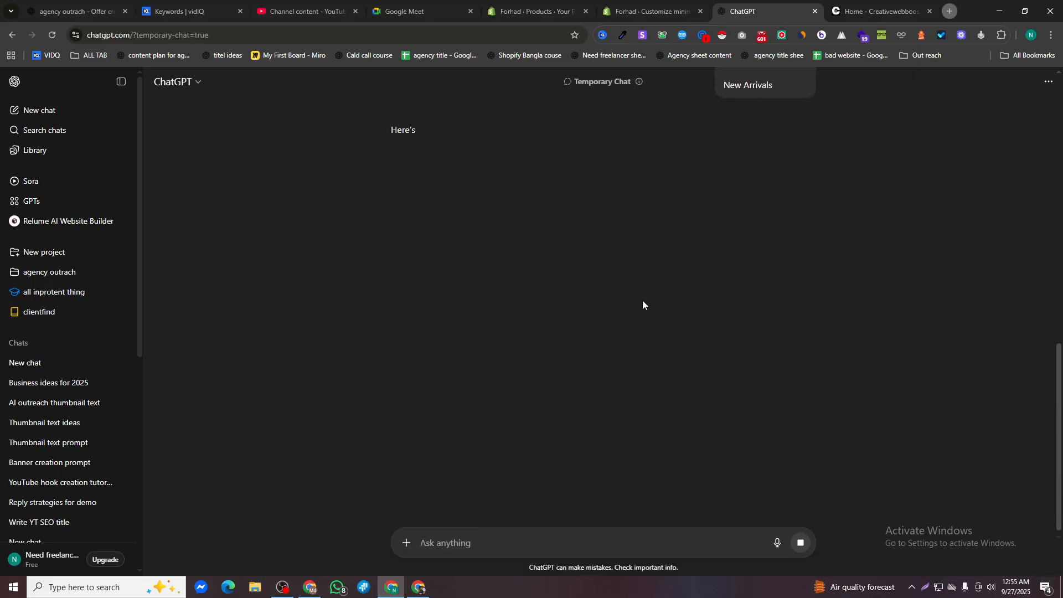
pyautogui.tripleClick(411, 211)
pyautogui.hotkey('ctrl', 'c')
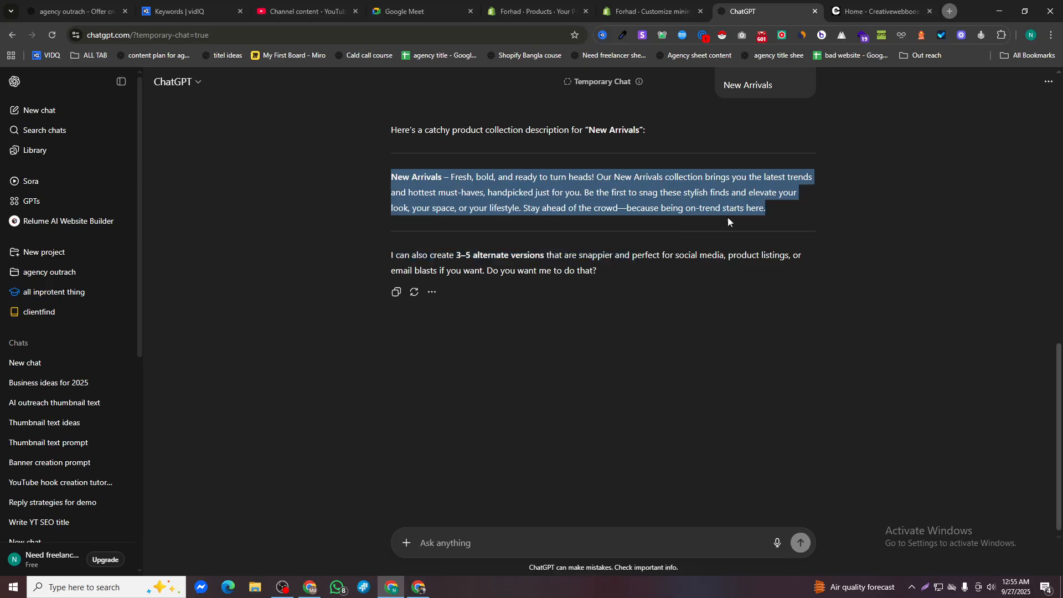
# Return to the Shopify theme editor, set The Bomber Jackets block's heading to New Arrivals, and replace its text with the copied description
pyautogui.click(651, 11)
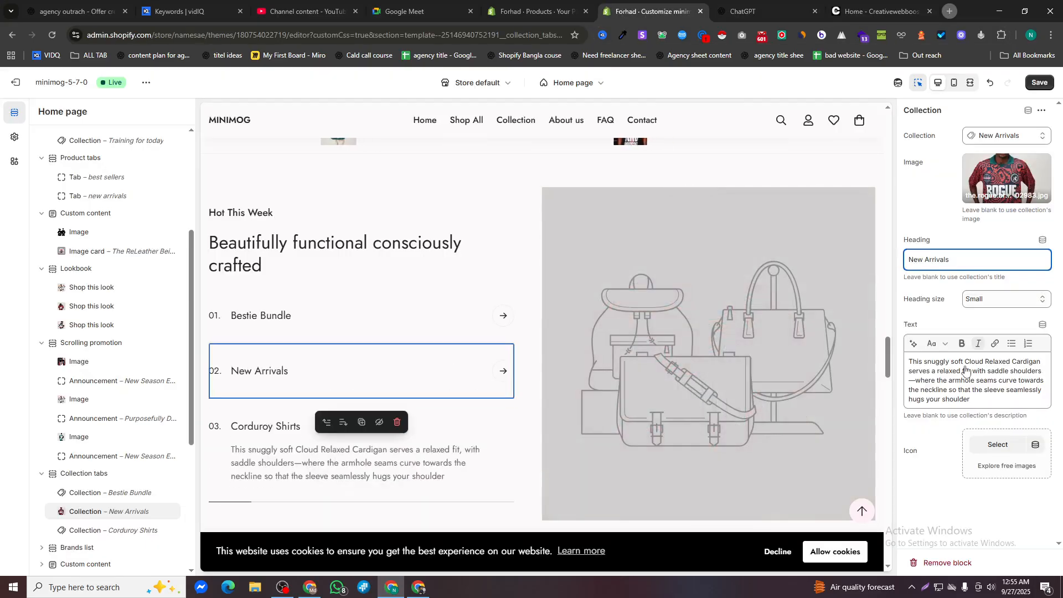
pyautogui.tripleClick(982, 386)
pyautogui.hotkey('ctrl', 'v')
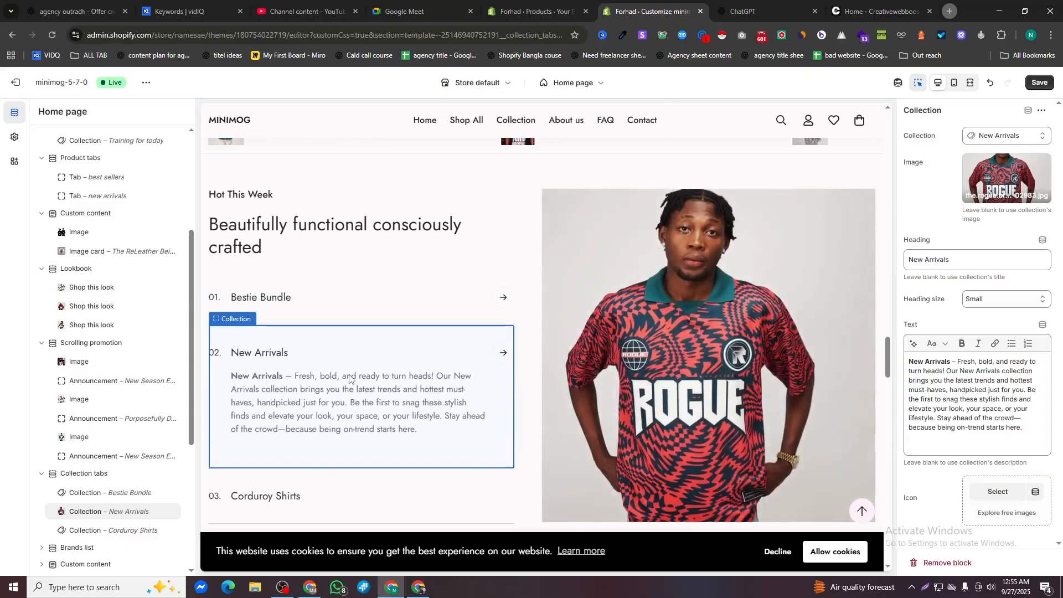
# Assign the Hot Pick collection to the Corduroy Shirts block in Collection tabs
pyautogui.scroll(-3, 310, 345)
pyautogui.click(292, 332)
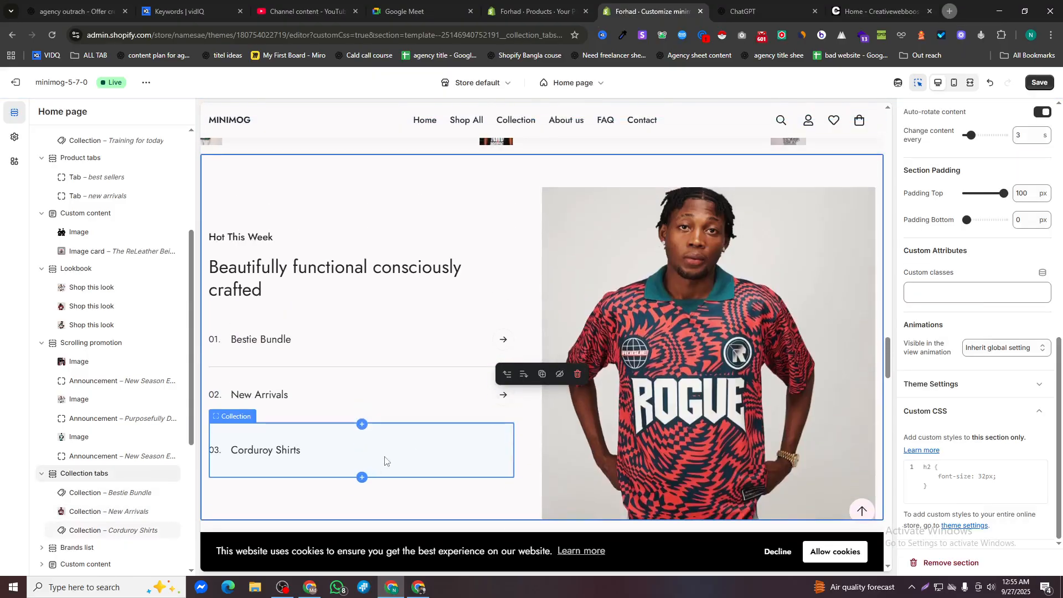
pyautogui.click(636, 383)
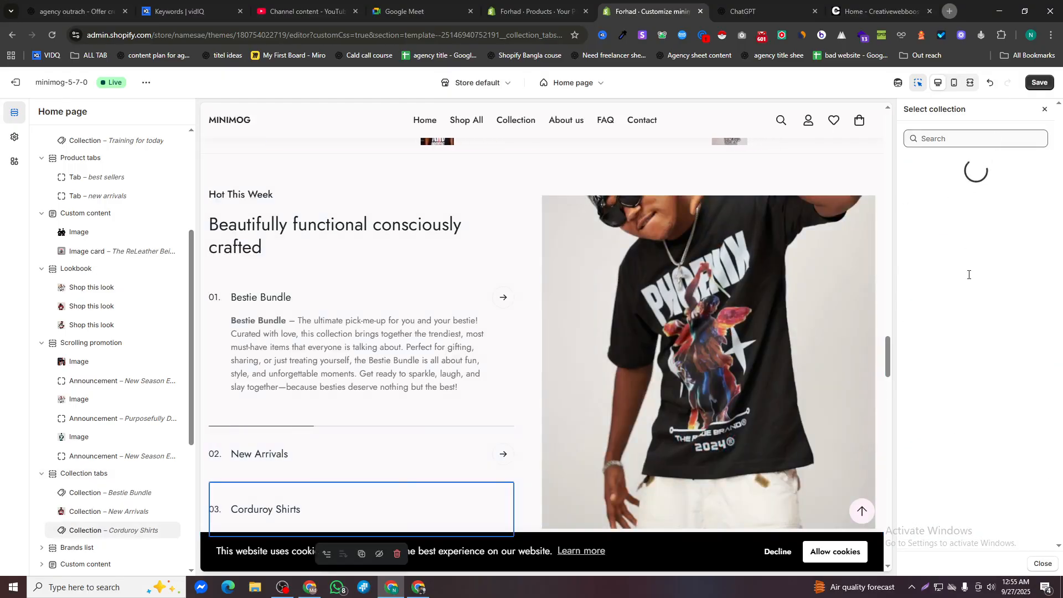
pyautogui.click(998, 136)
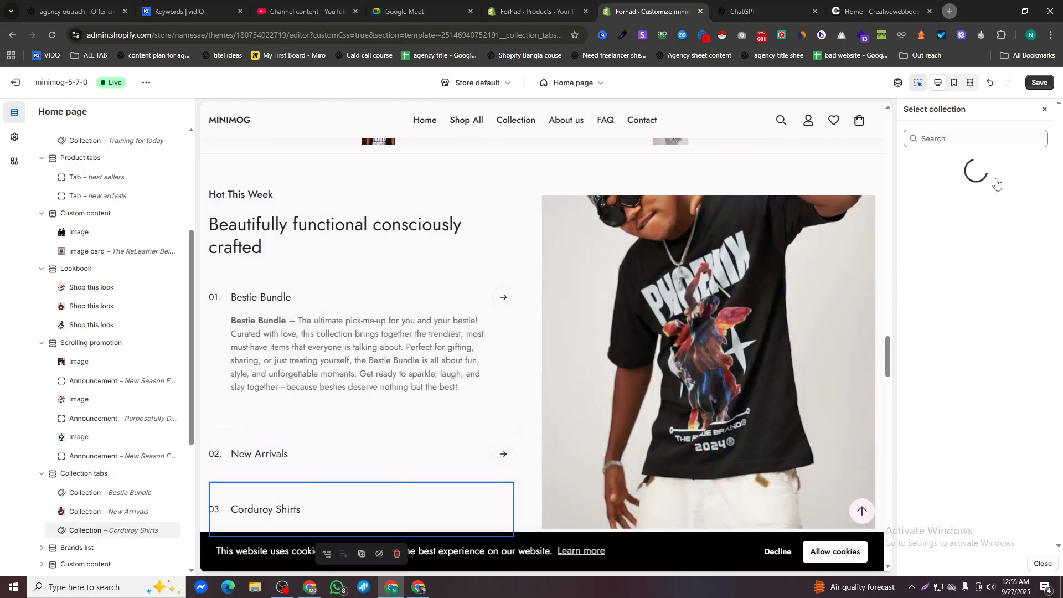
pyautogui.click(953, 268)
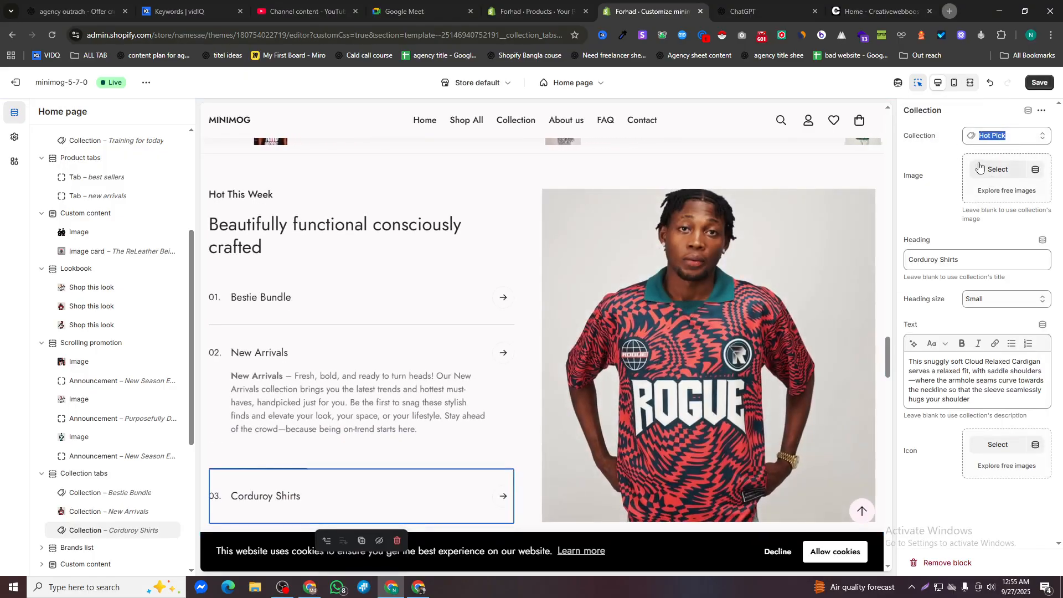
pyautogui.click(986, 172)
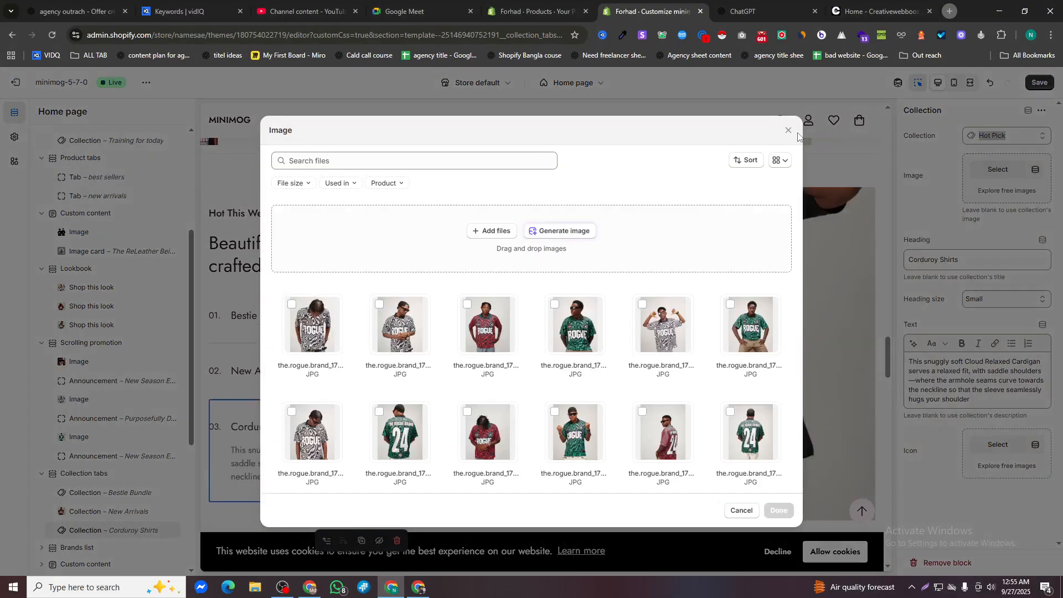
pyautogui.press('Escape')
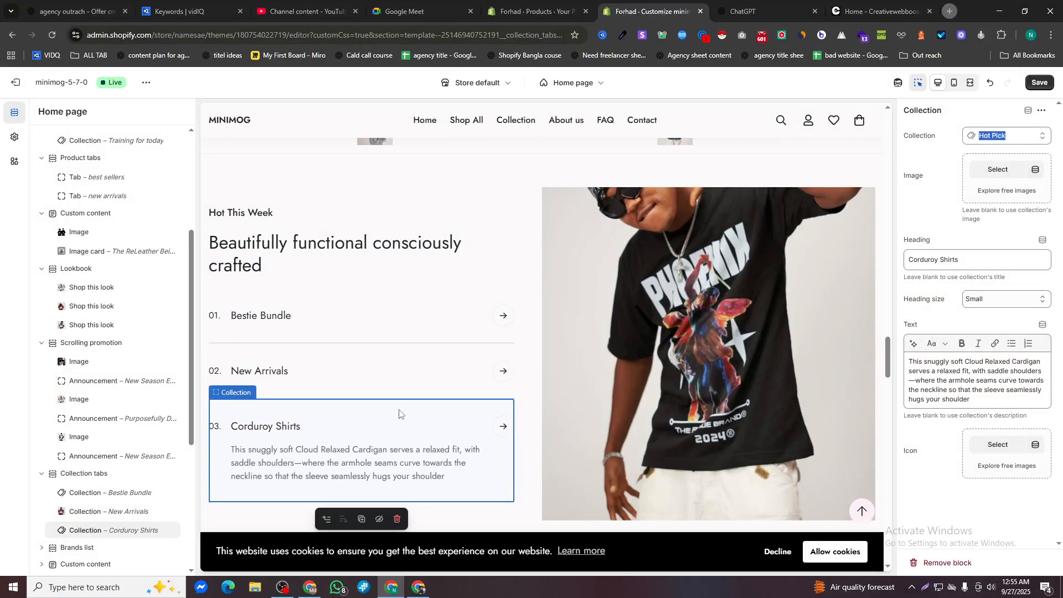
pyautogui.click(387, 314)
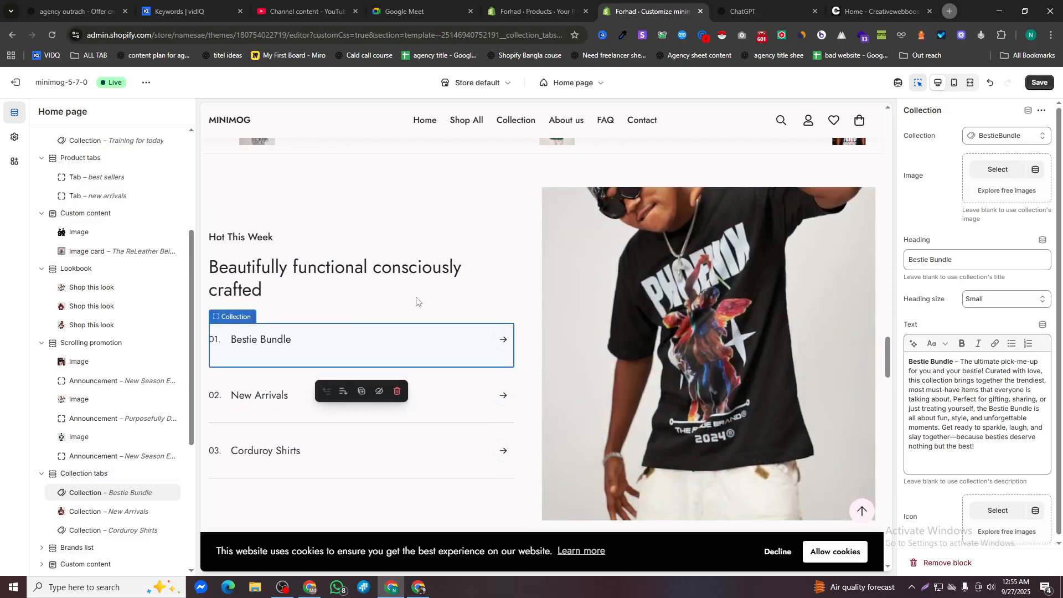
pyautogui.scroll(-2, 333, 441)
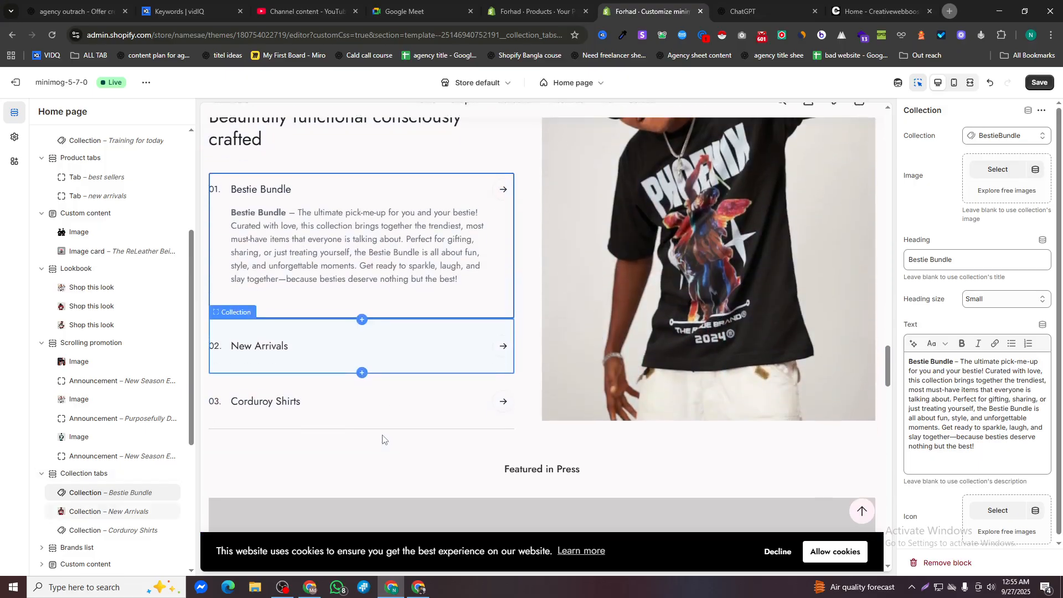
# Set the Corduroy Shirts block's image to the back view of the white Tales of the Phoenix shirt
pyautogui.click(348, 405)
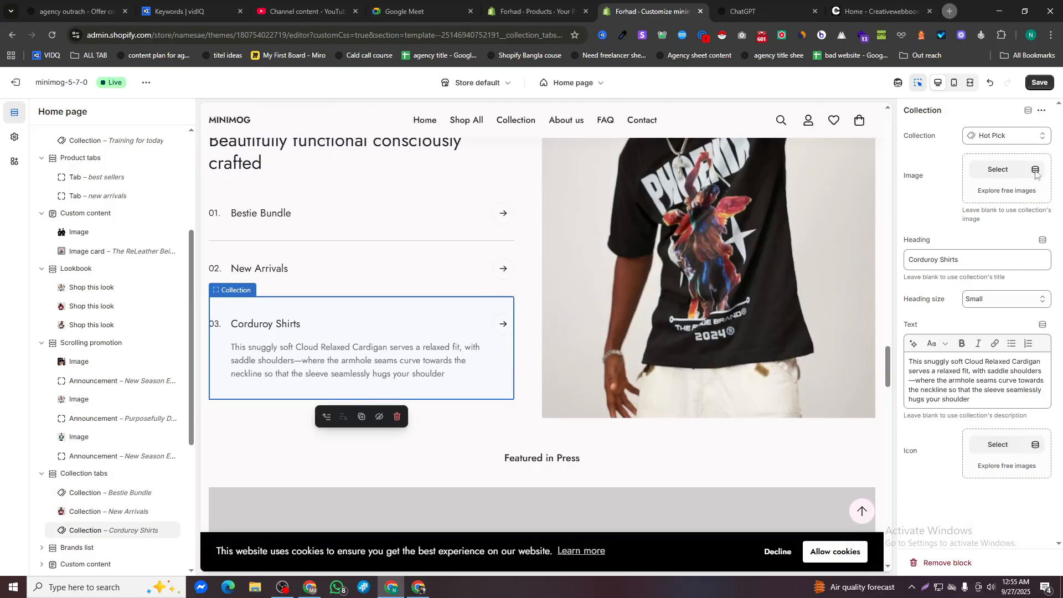
pyautogui.click(996, 169)
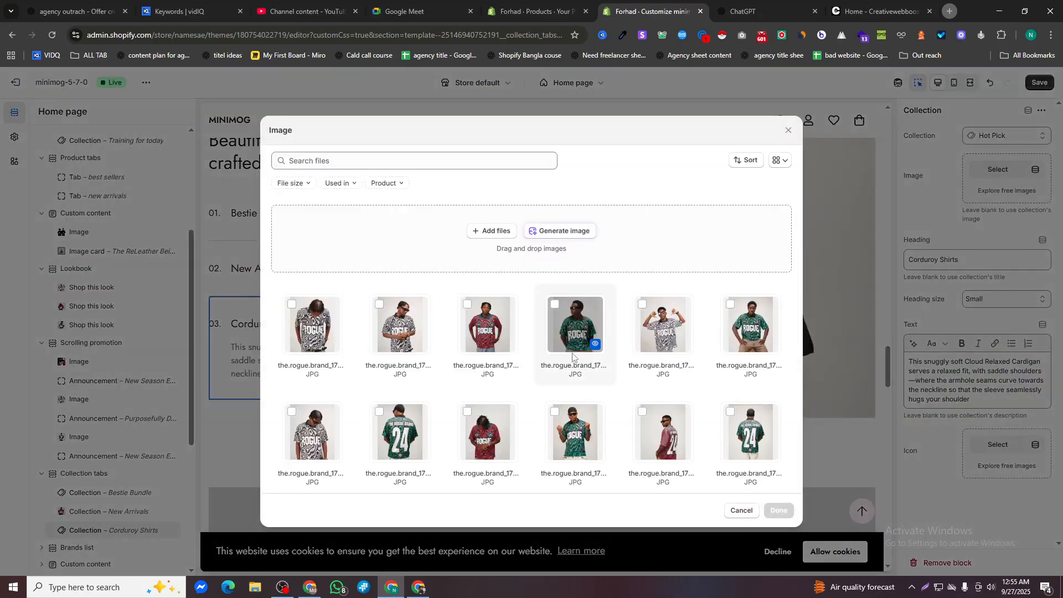
pyautogui.scroll(-4, 572, 356)
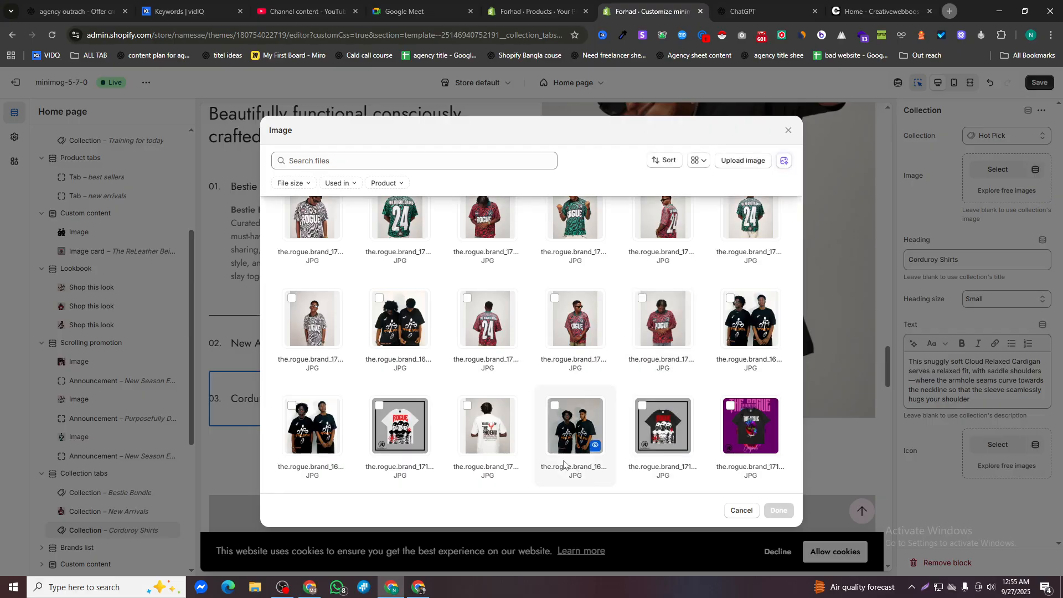
pyautogui.click(511, 437)
pyautogui.click(788, 510)
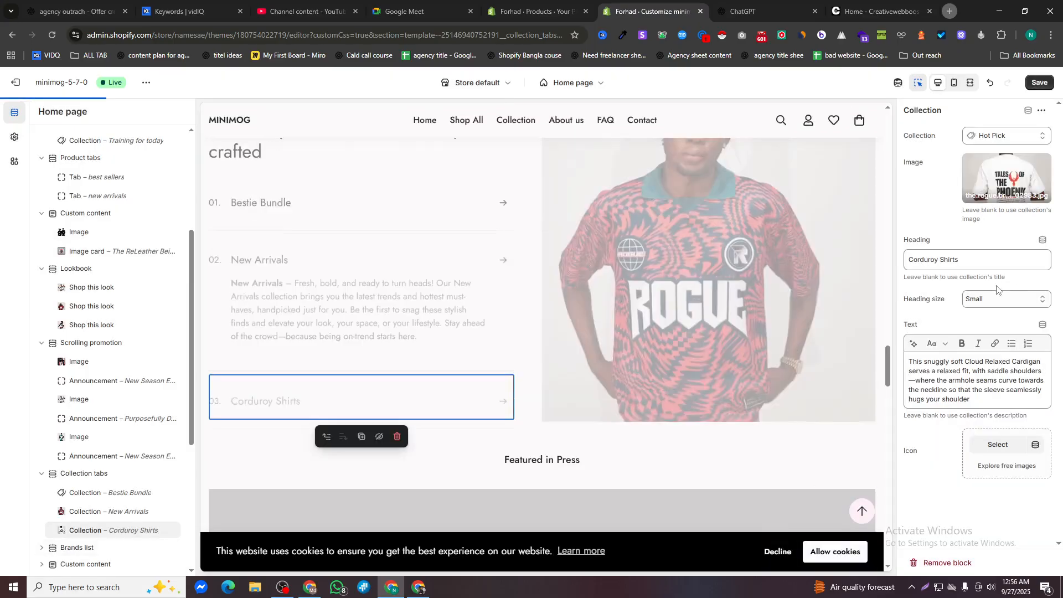
# Switch to ChatGPT, ask for a collection description for Hot Pick, and copy the generated description paragraph
pyautogui.click(775, 4)
pyautogui.click(469, 541)
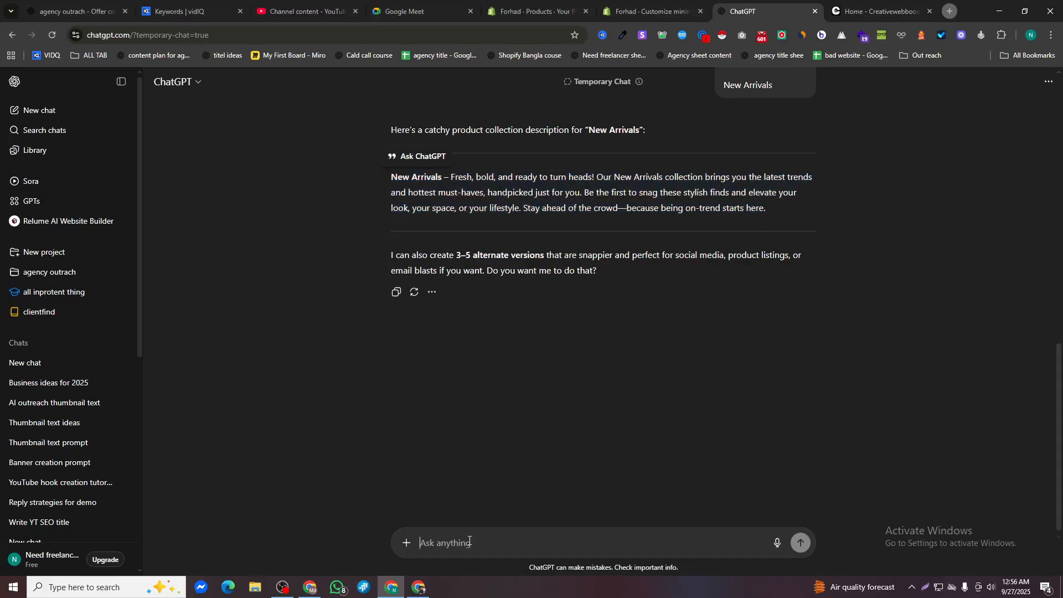
pyautogui.write('nwo ')
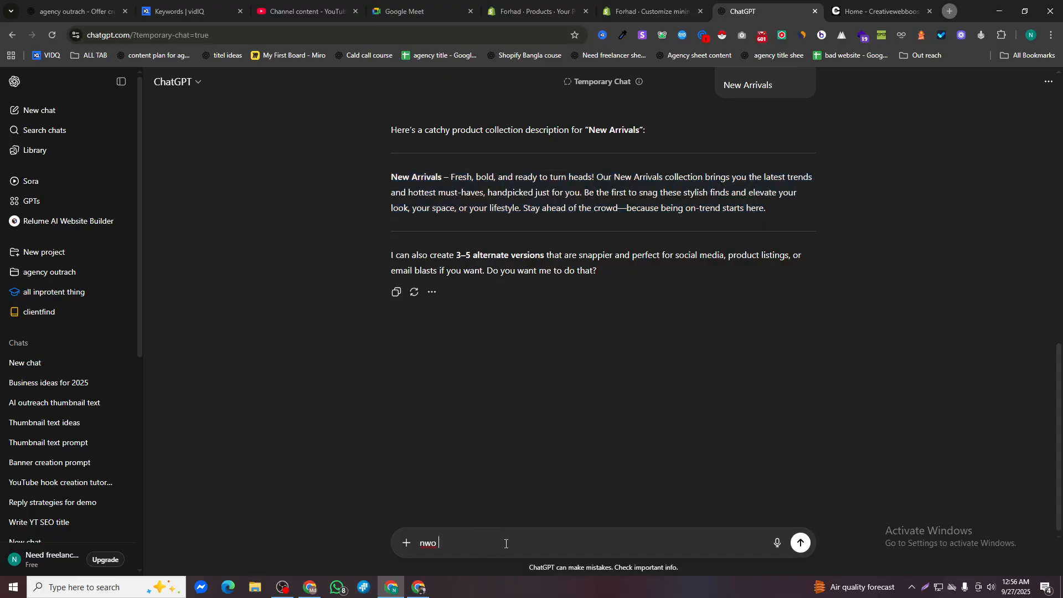
pyautogui.write('for that')
pyautogui.write('Hot Pick')
pyautogui.press('Return')
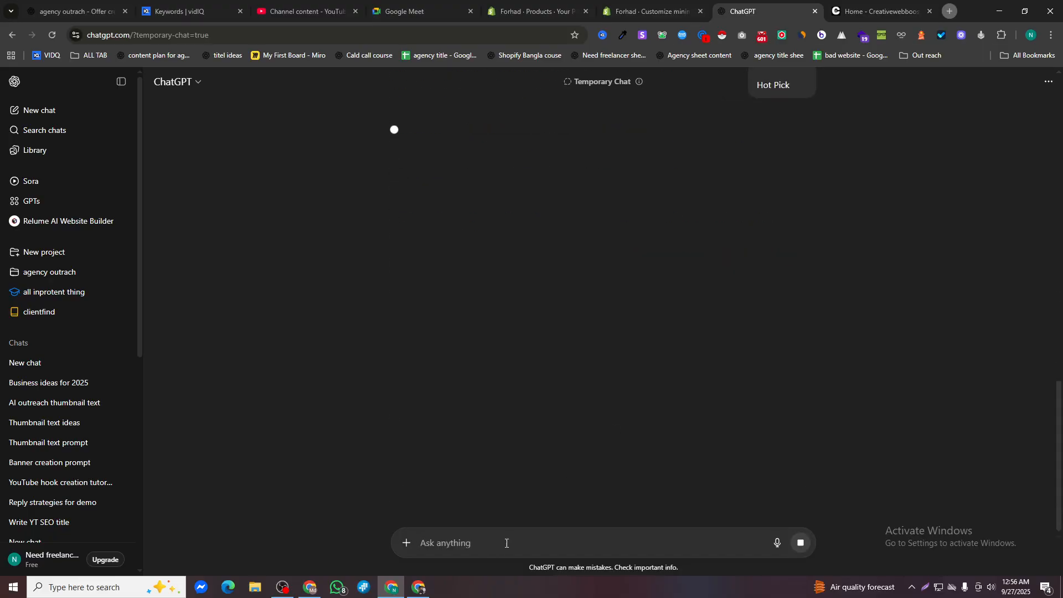
pyautogui.moveTo(391, 177); pyautogui.dragTo(759, 220)
pyautogui.hotkey('ctrl', 'c')
# Return to the Shopify theme editor and replace the Corduroy Shirts block's text with the copied Hot Pick description
pyautogui.click(623, 19)
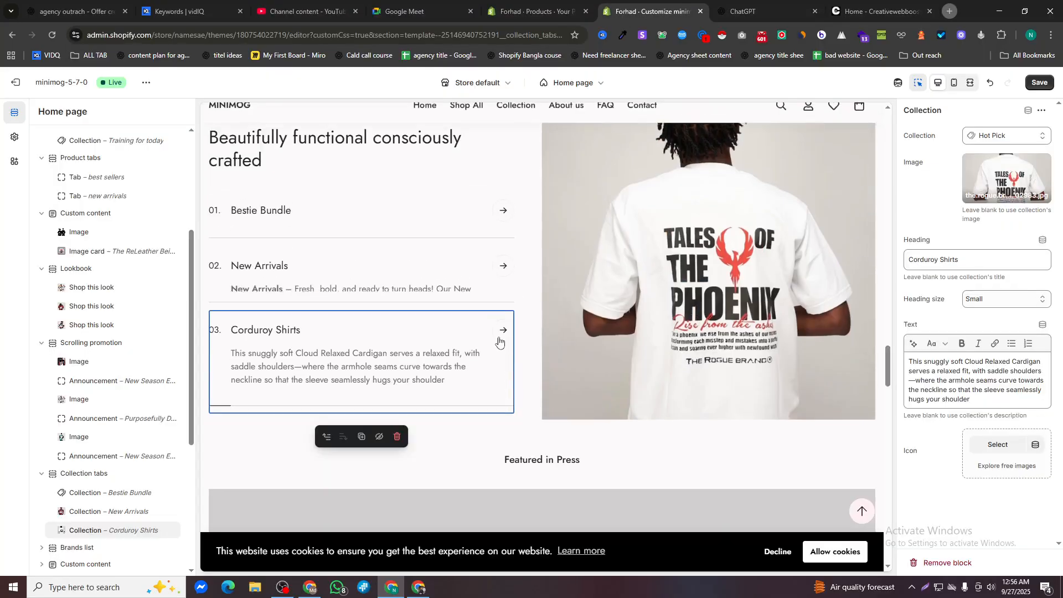
pyautogui.click(958, 366)
pyautogui.hotkey('ctrl', 'a')
pyautogui.hotkey('ctrl', 'v')
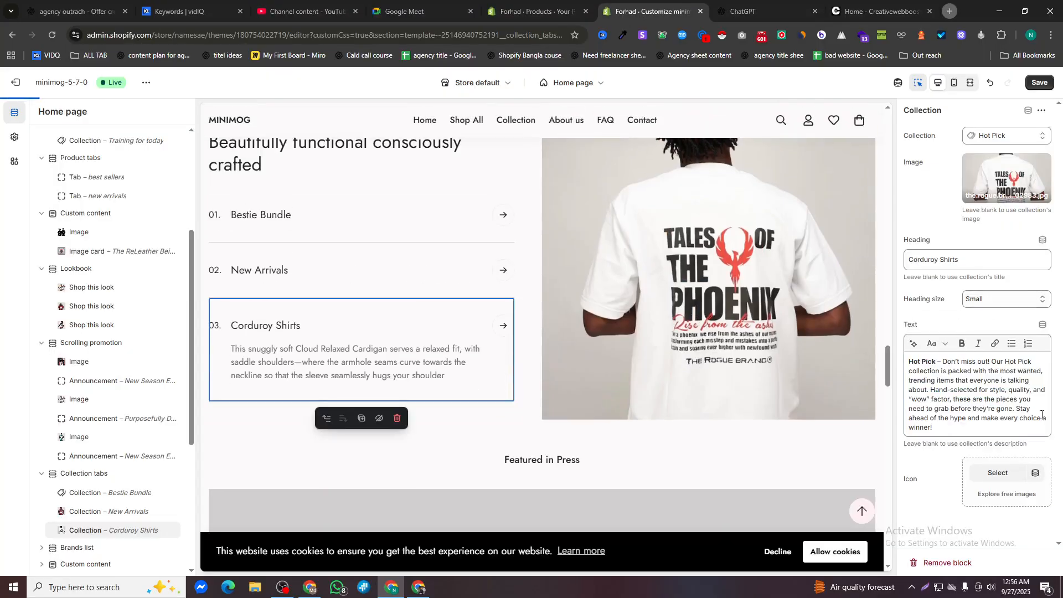
# Switch to ChatGPT, ask for a heading and subheading based on the three collection names, and copy the heading Must-Haves You Can't Miss
pyautogui.click(822, 7)
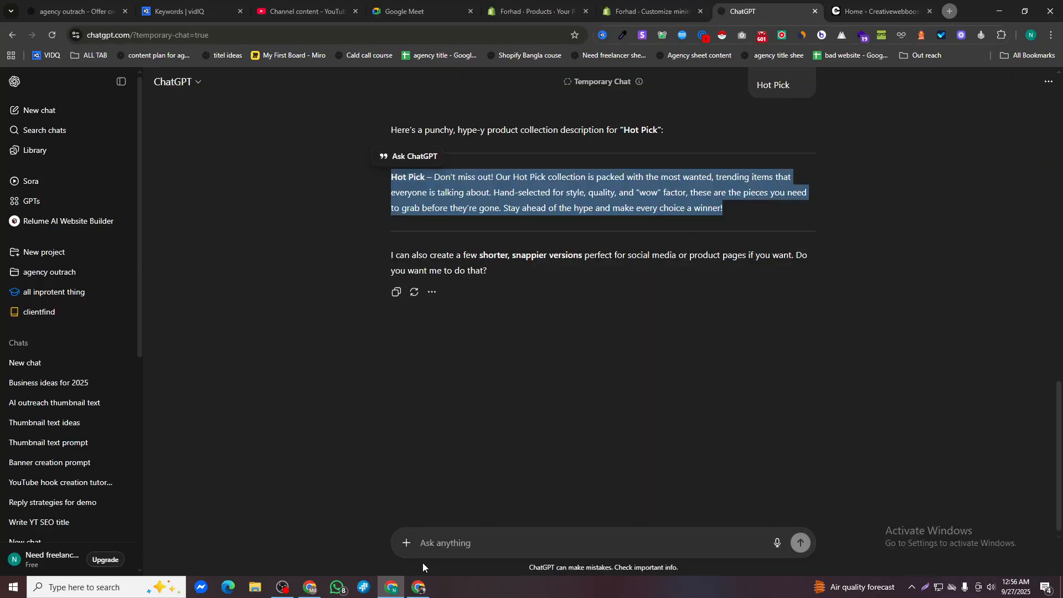
pyautogui.click(449, 544)
pyautogui.write('b')
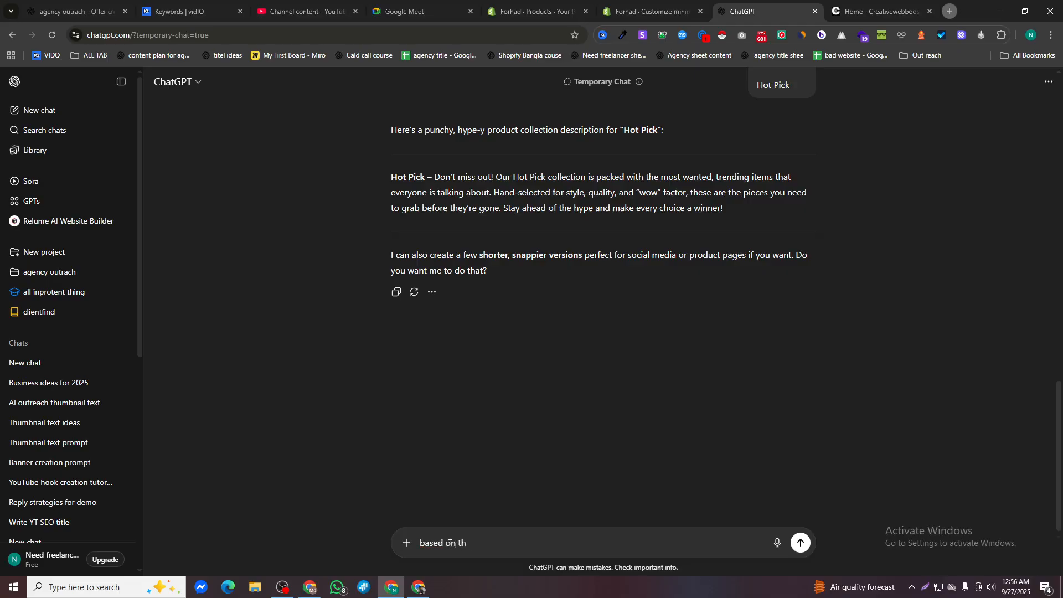
pyautogui.write('ased on 3 three collecitonanem give me a hea')
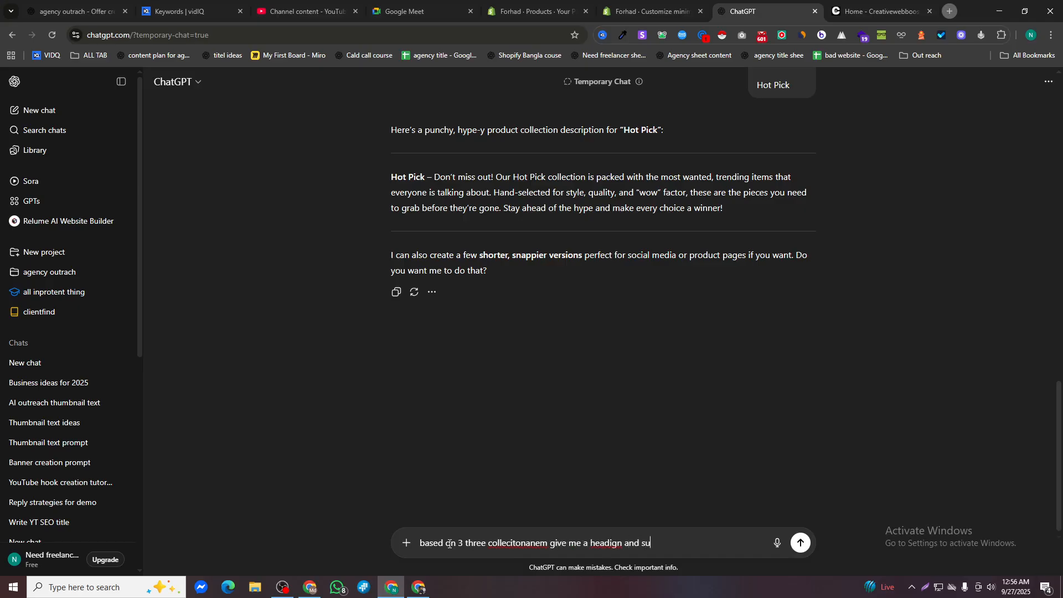
pyautogui.write('dign')
pyautogui.press('Return')
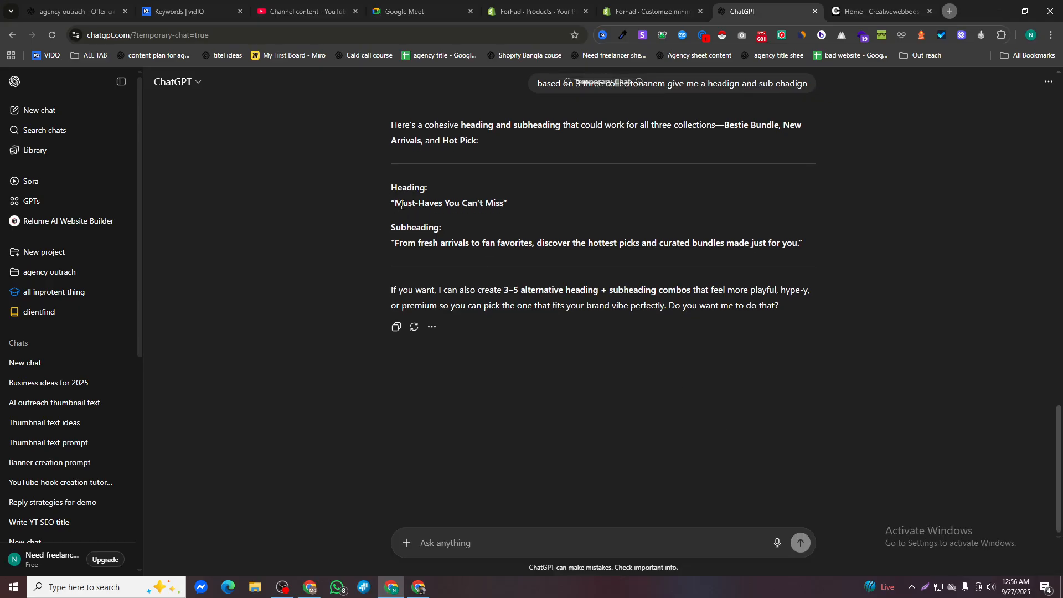
pyautogui.moveTo(398, 204); pyautogui.dragTo(504, 206)
pyautogui.hotkey('ctrl', 'c')
# Return to the Shopify theme editor and set the Corduroy Shirts block's heading to Must-Haves You Can't Miss
pyautogui.click(624, 4)
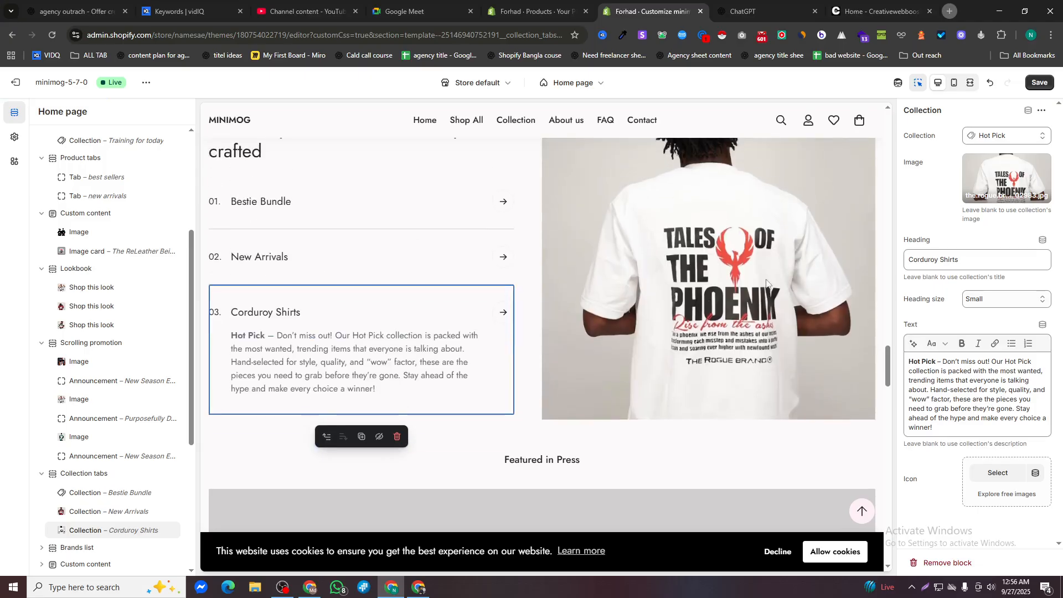
pyautogui.tripleClick(941, 259)
pyautogui.hotkey('ctrl', 'v')
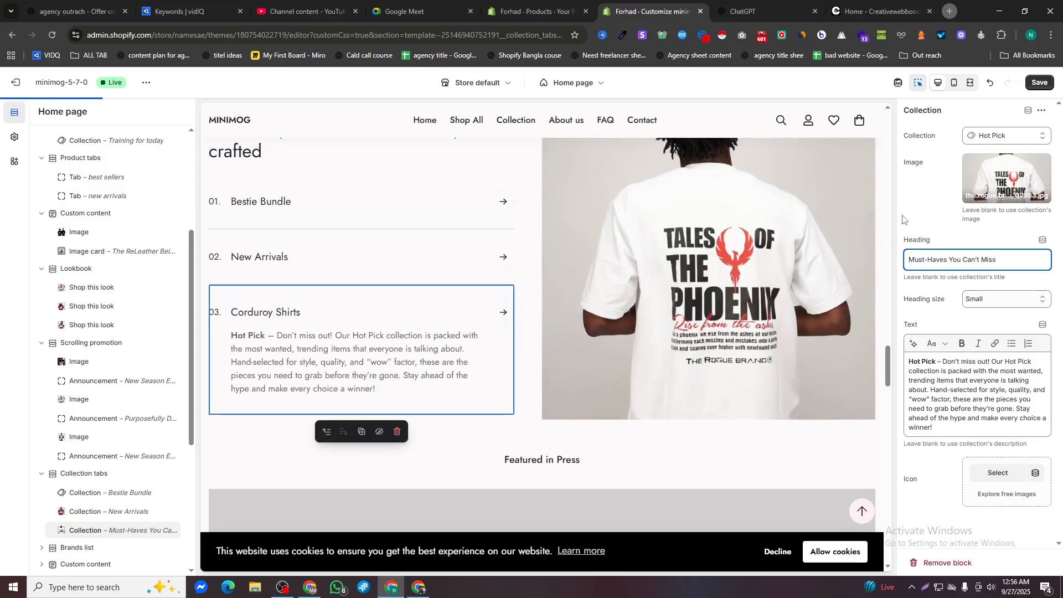
pyautogui.click(912, 222)
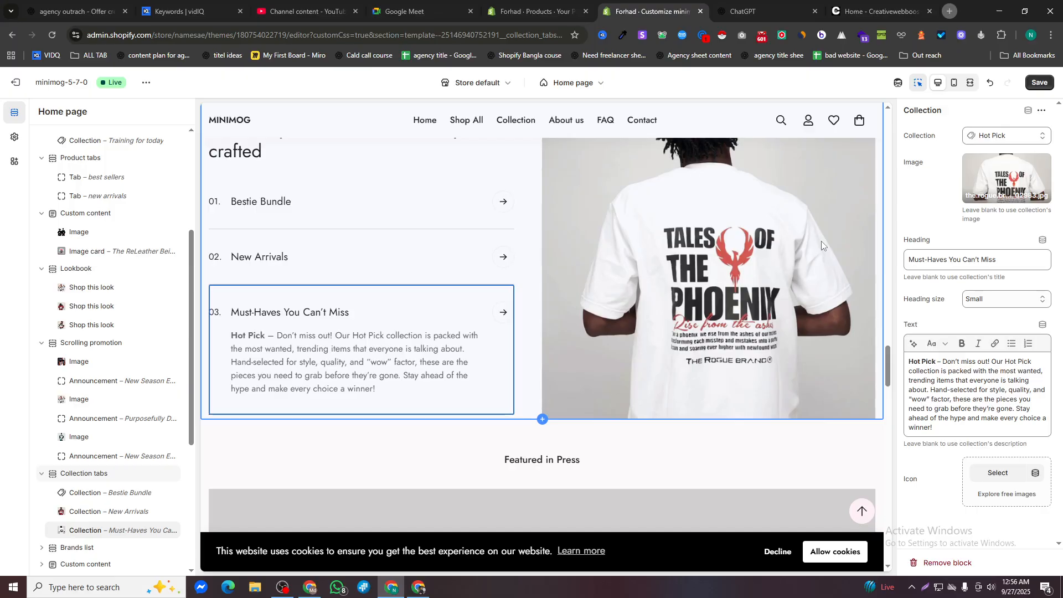
# Set the first image of the Brands list section to the photo of the man in sunglasses wearing the green ROGUE jersey
pyautogui.scroll(-5, 480, 253)
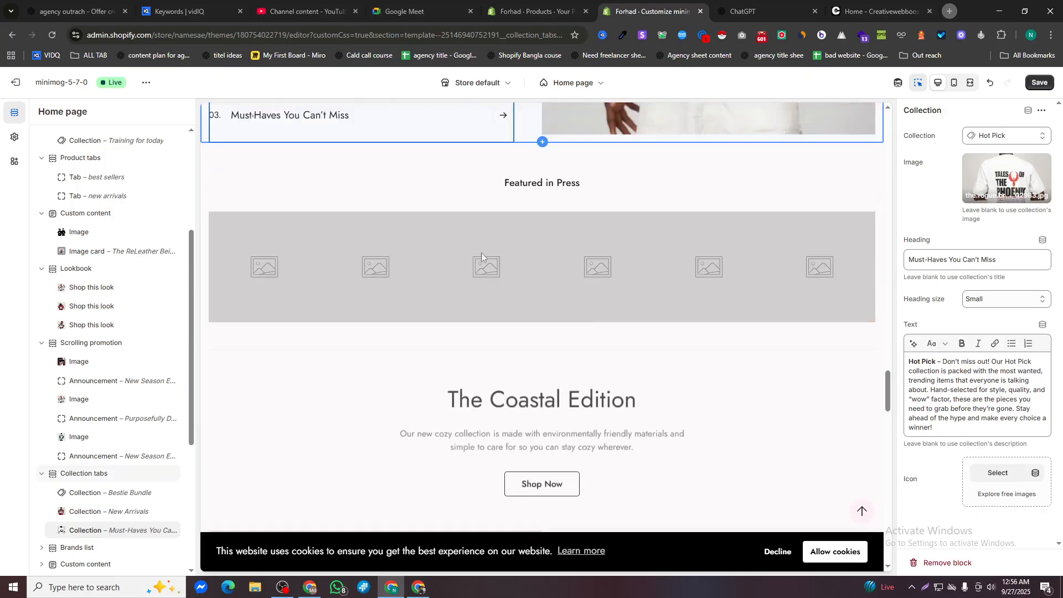
pyautogui.click(357, 201)
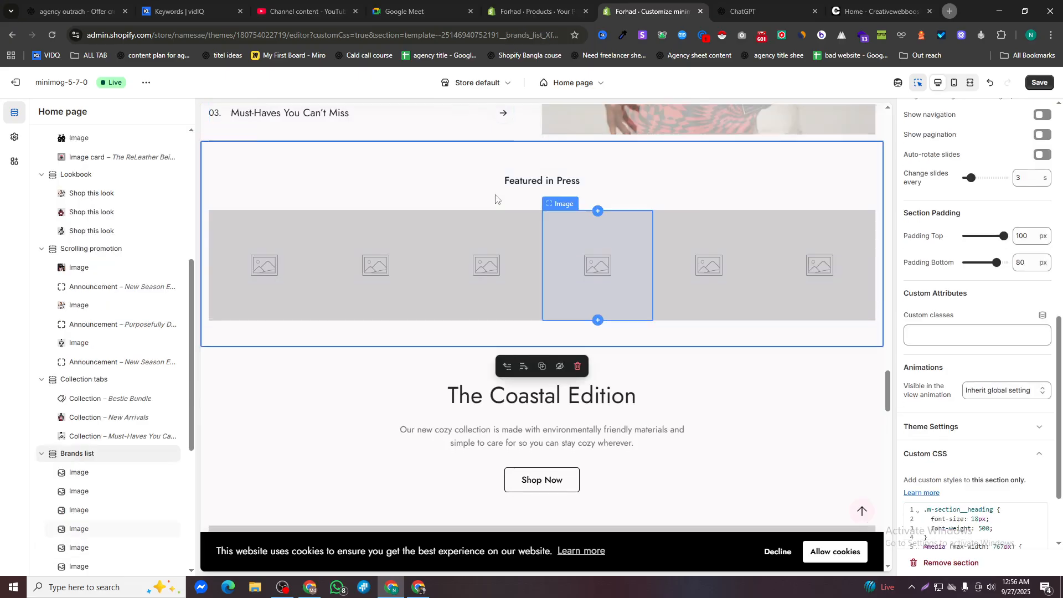
pyautogui.click(83, 473)
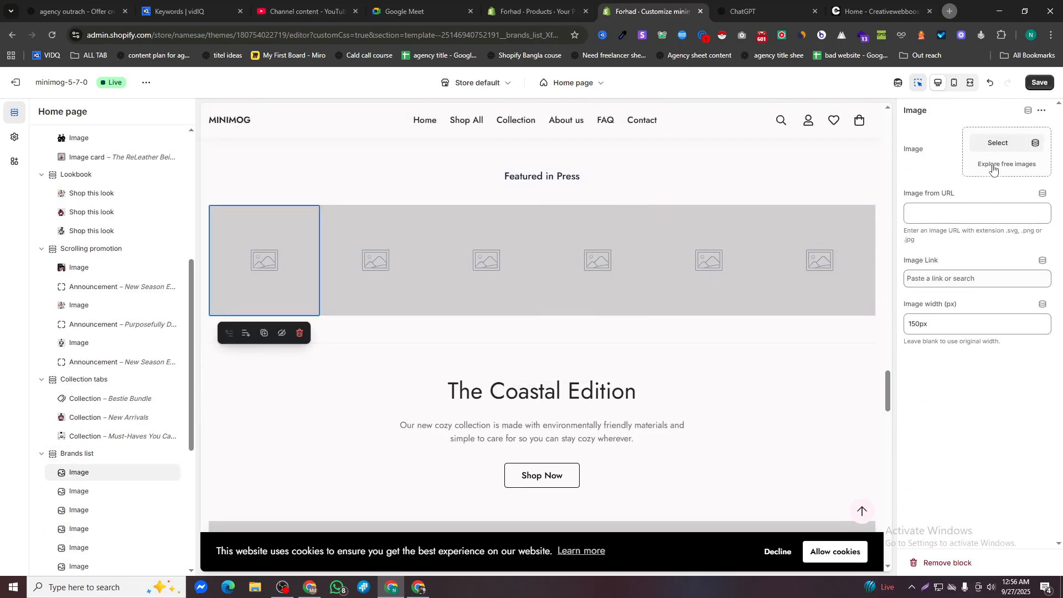
pyautogui.click(991, 157)
pyautogui.click(582, 329)
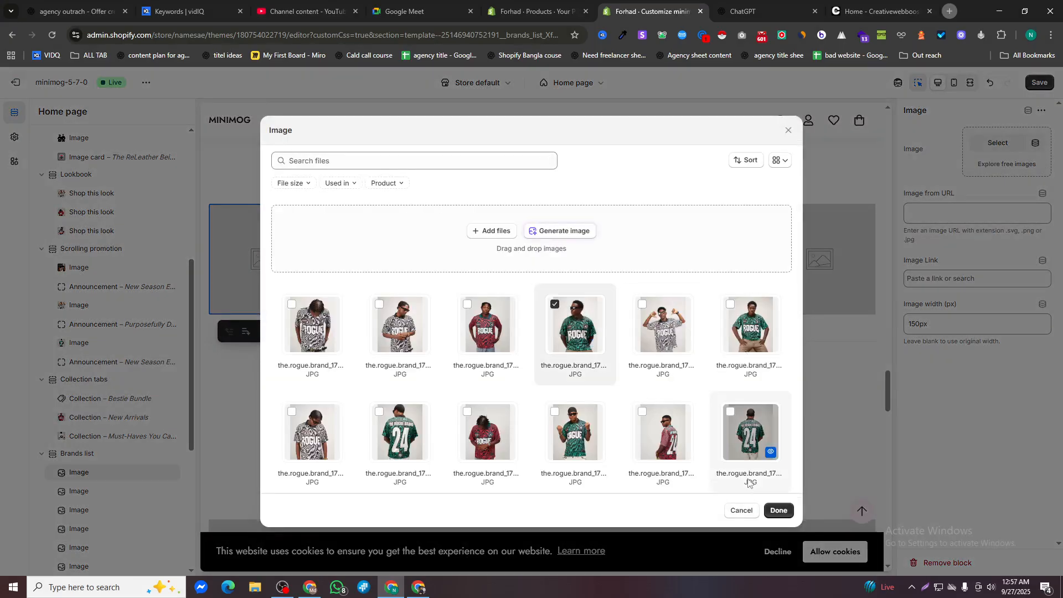
pyautogui.click(781, 511)
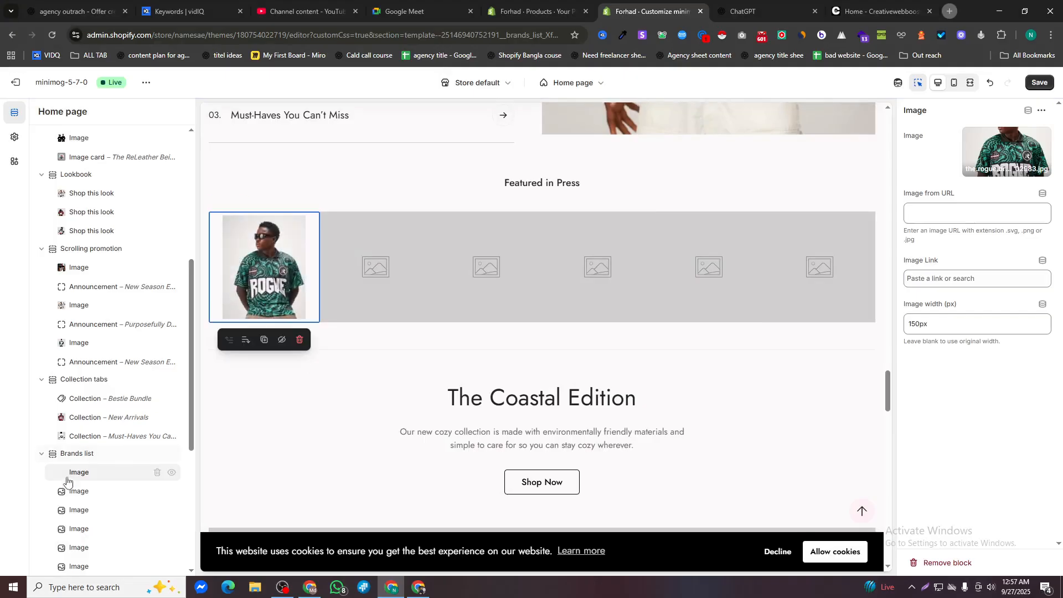
# Set the second Brands list image to the front-view photo of the red ROGUE jersey
pyautogui.click(78, 493)
pyautogui.click(997, 151)
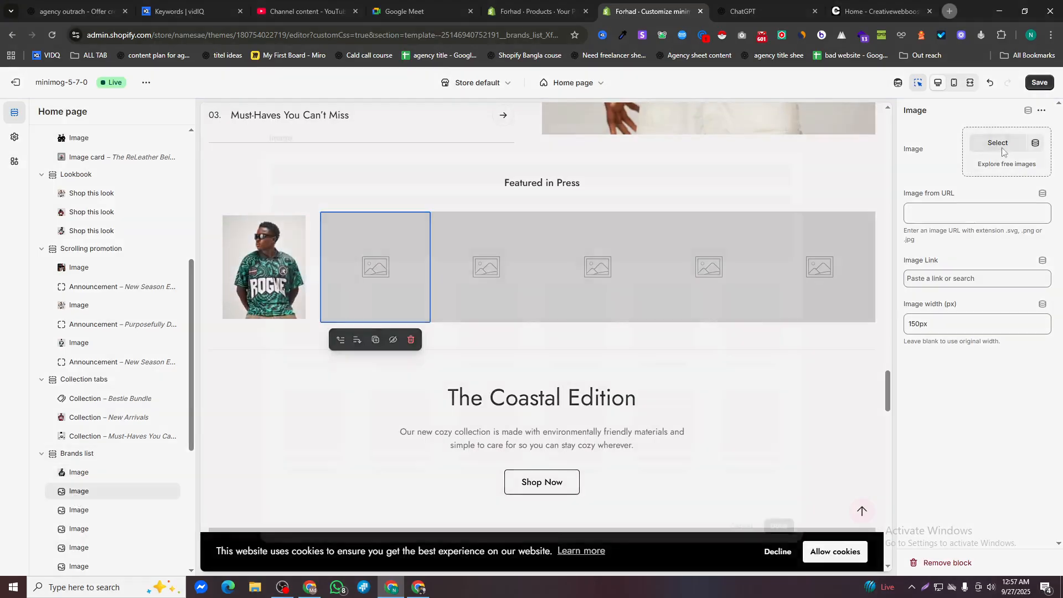
pyautogui.click(487, 324)
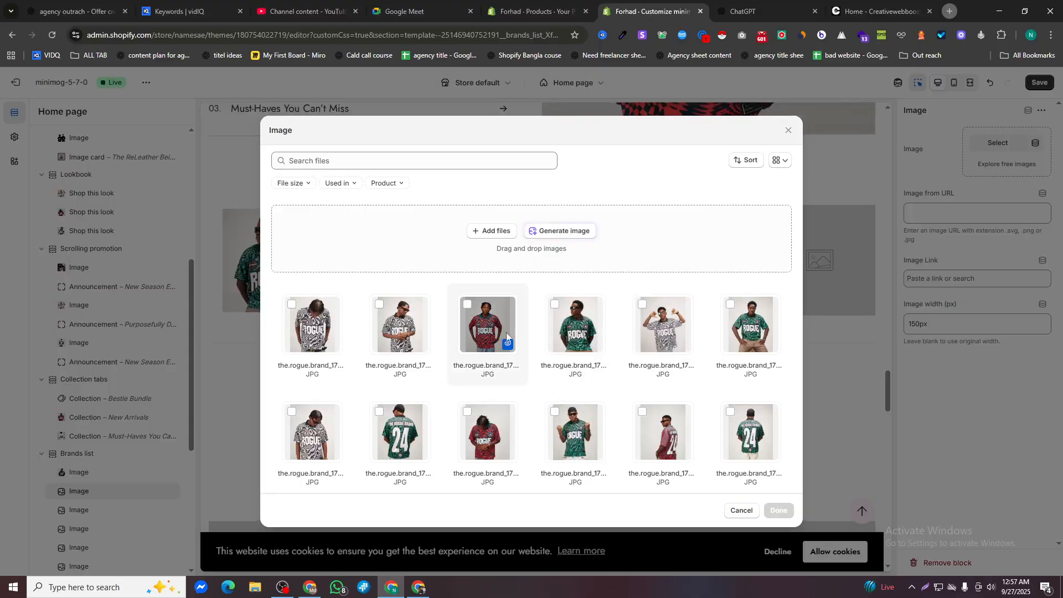
pyautogui.click(779, 511)
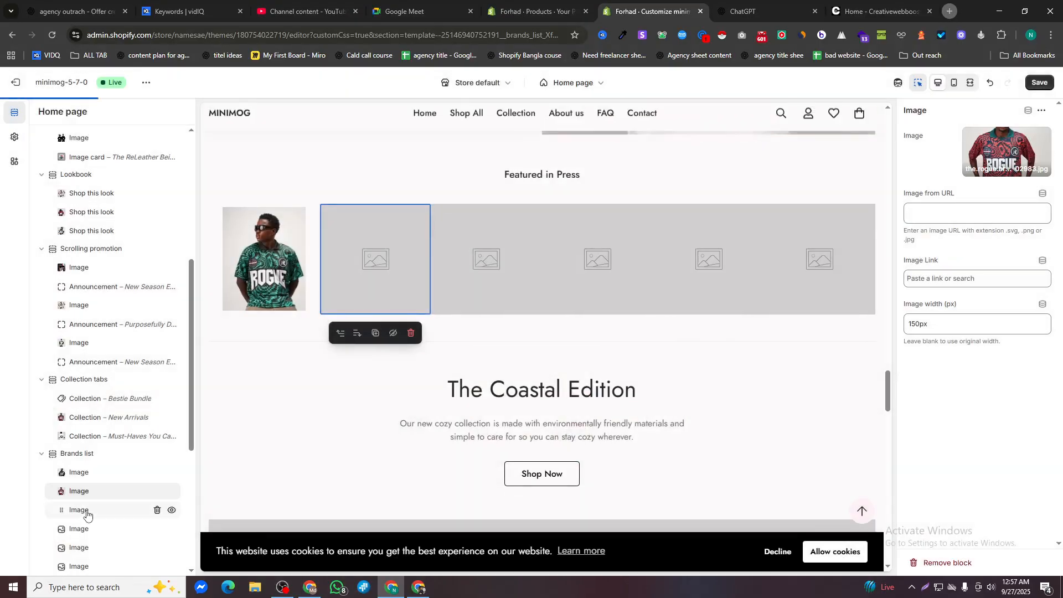
# Try to set the third Brands list image to the back-view photo of the green number 24 jersey
pyautogui.click(79, 510)
pyautogui.click(997, 142)
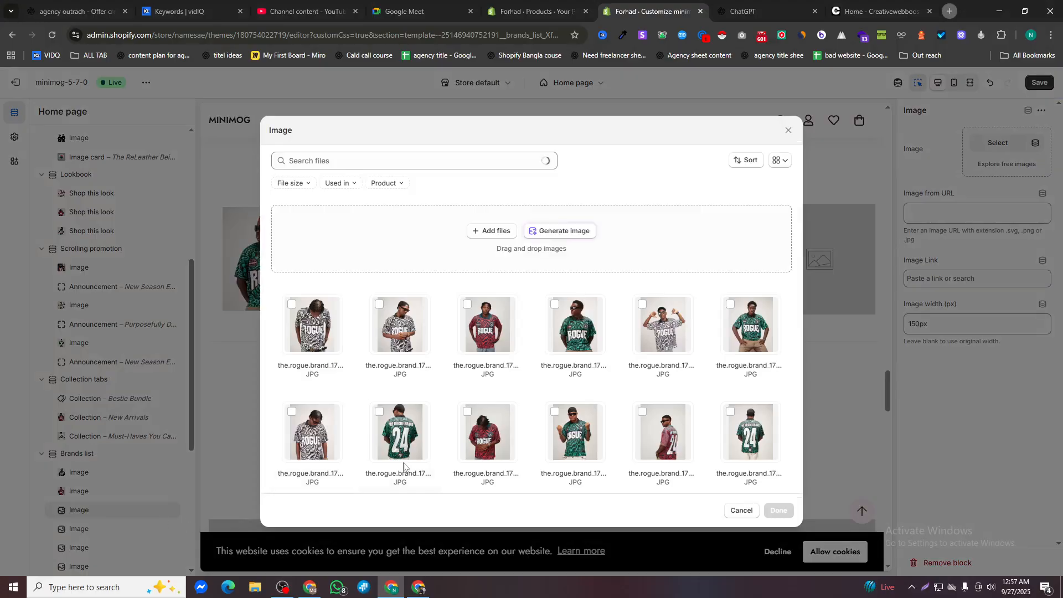
pyautogui.click(399, 432)
pyautogui.click(780, 510)
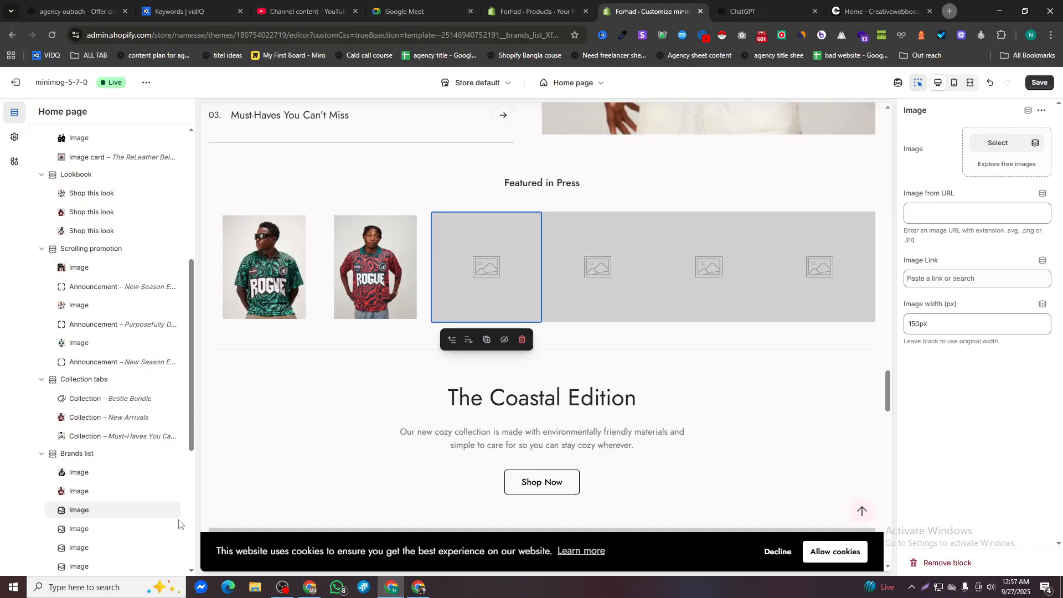
pyautogui.click(80, 529)
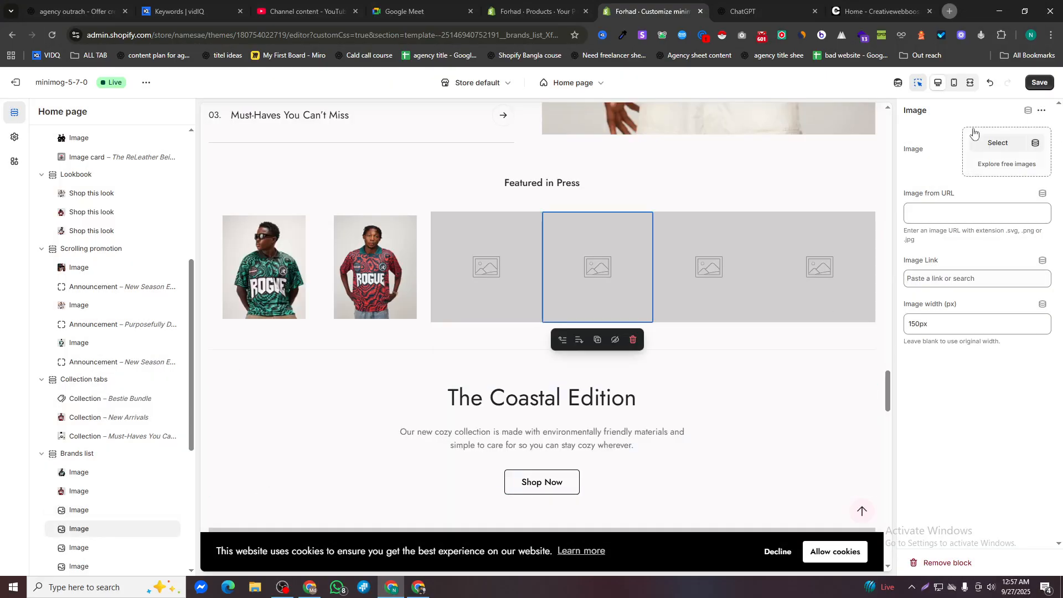
pyautogui.click(997, 143)
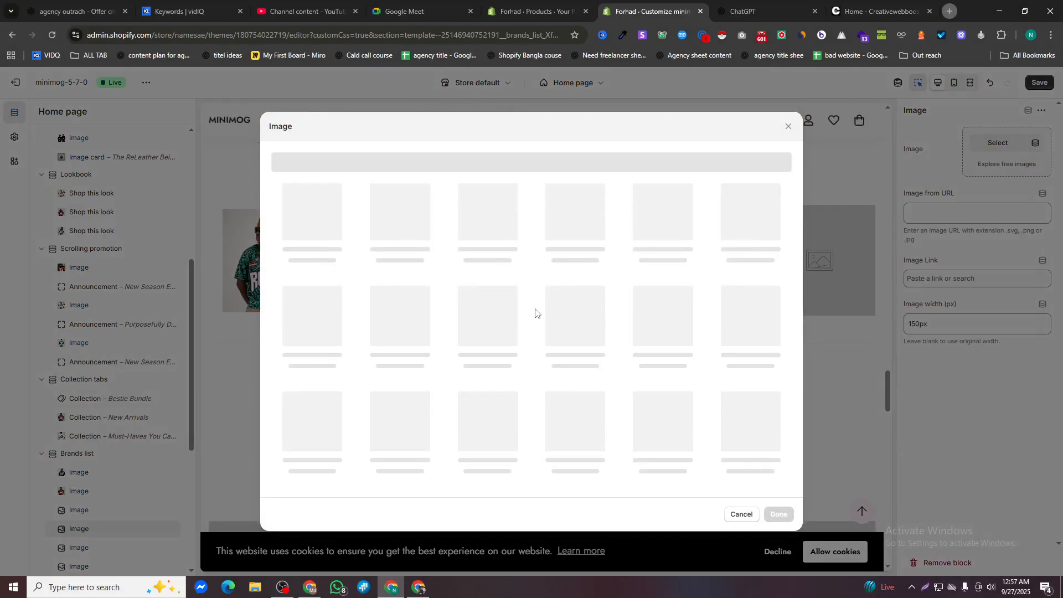
pyautogui.click(789, 127)
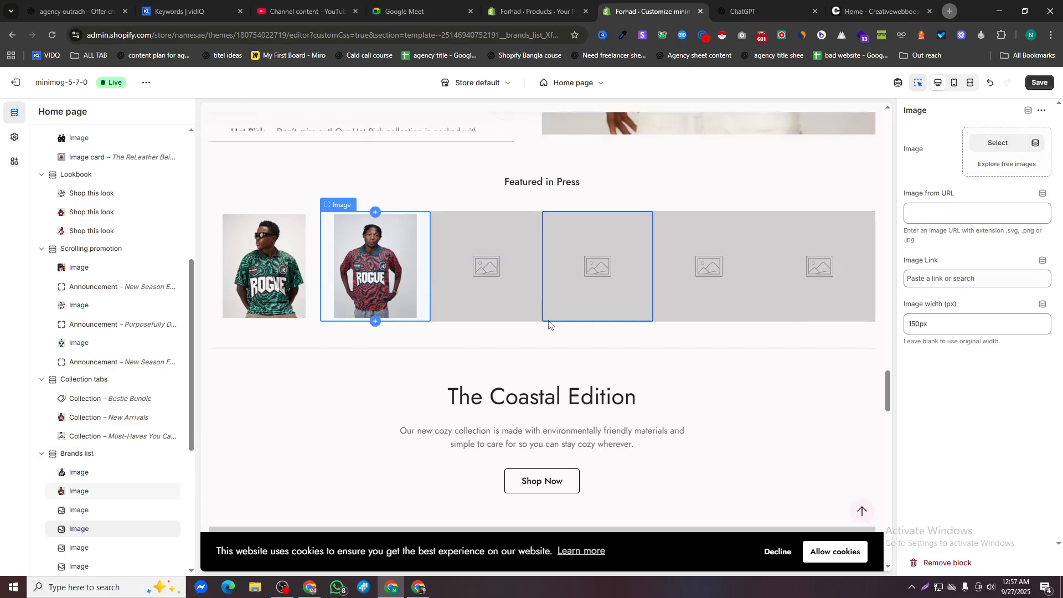
pyautogui.click(483, 259)
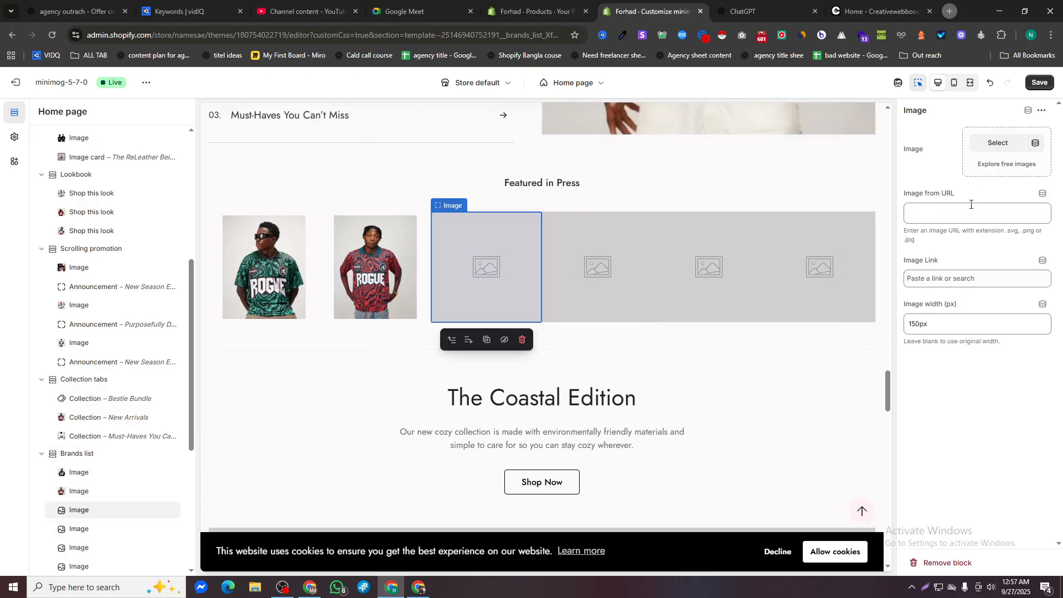
pyautogui.click(998, 143)
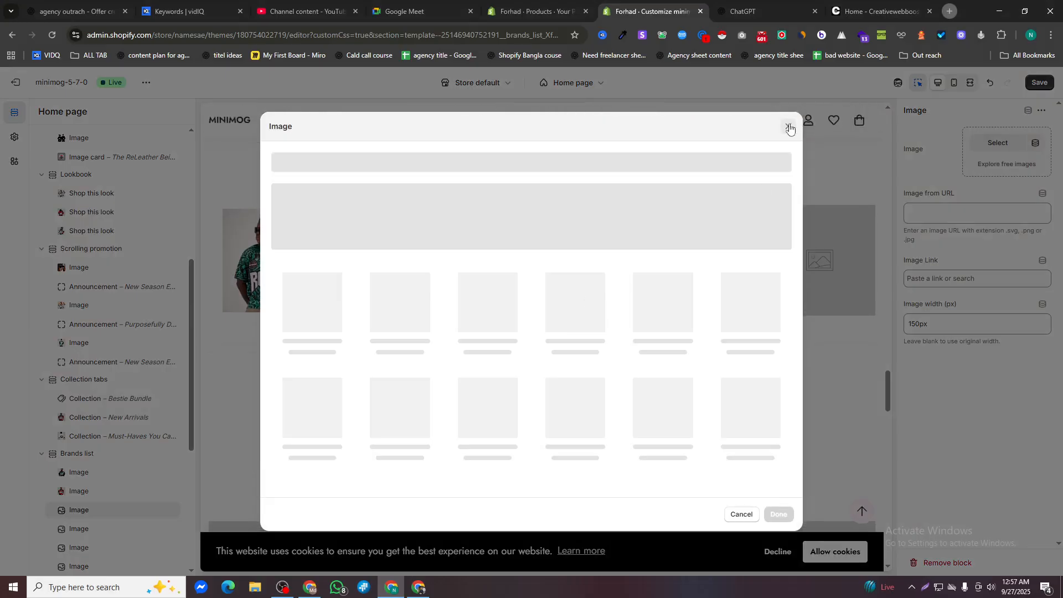
pyautogui.click(789, 126)
# Save the home page changes in the theme editor
pyautogui.click(1039, 83)
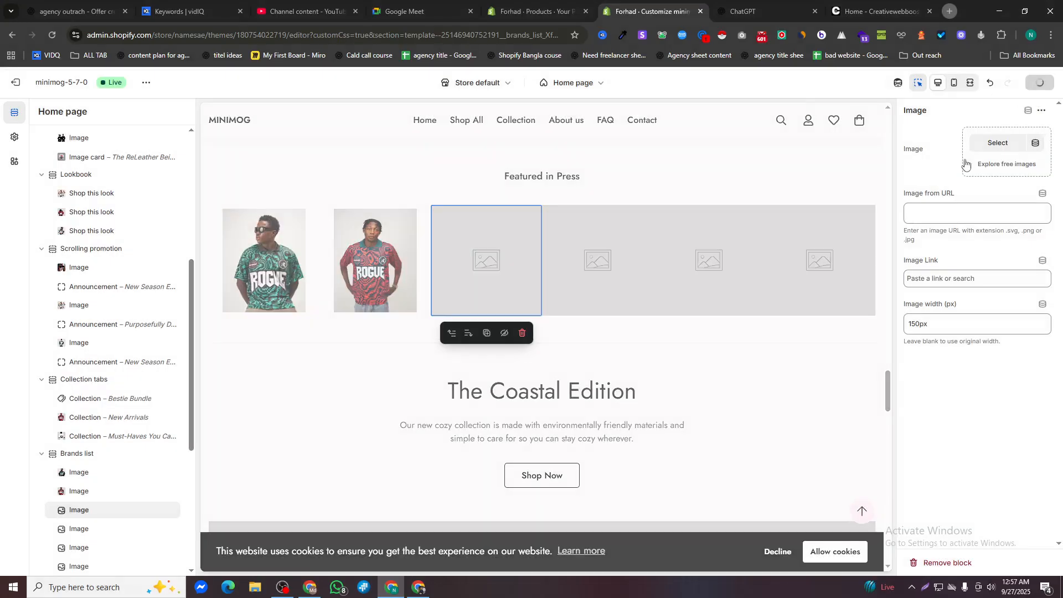
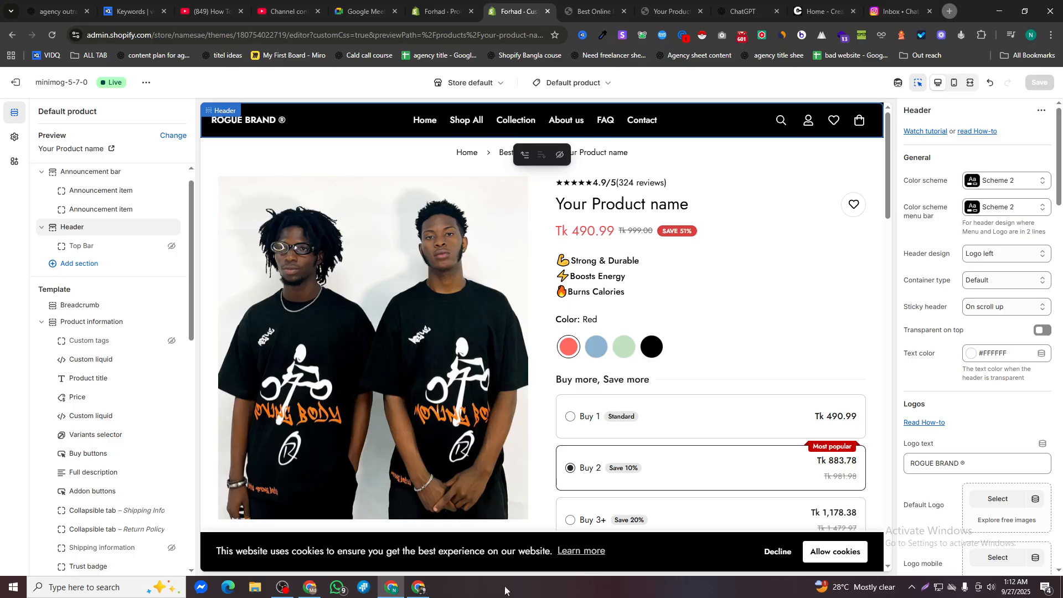
# Review the default product template, examining its buy buttons, product benefits, image with text, product recommendations and FAQ
pyautogui.scroll(-2, 636, 477)
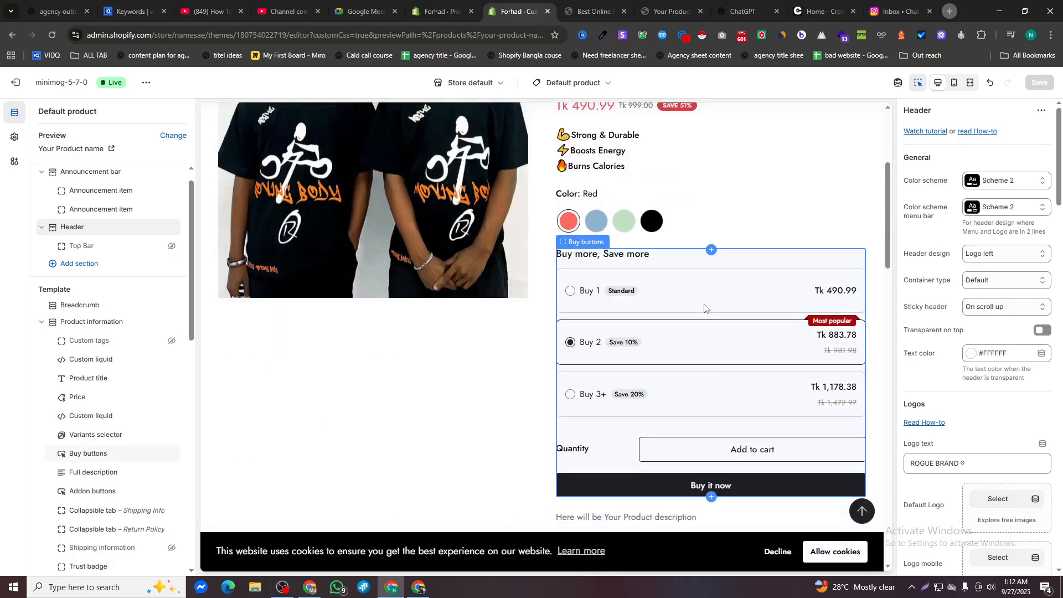
pyautogui.click(700, 307)
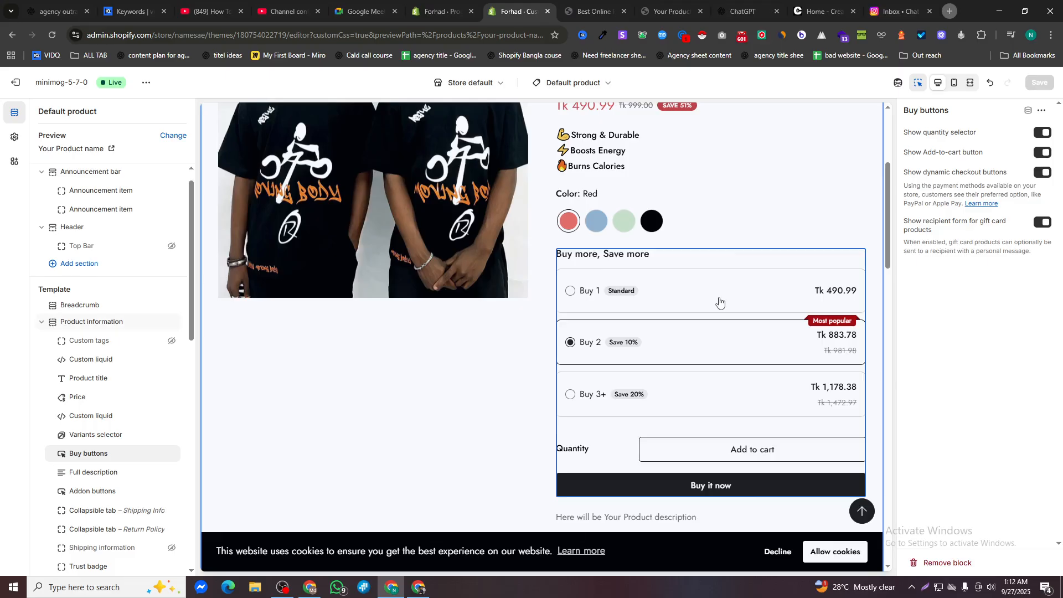
pyautogui.scroll(-4, 650, 354)
pyautogui.scroll(-3, 649, 355)
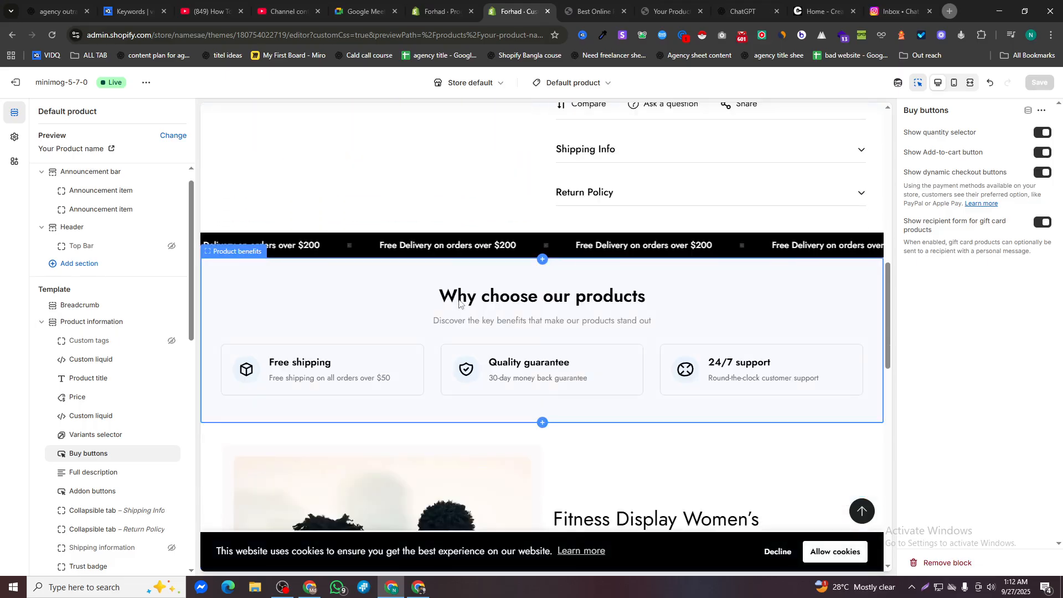
pyautogui.click(384, 319)
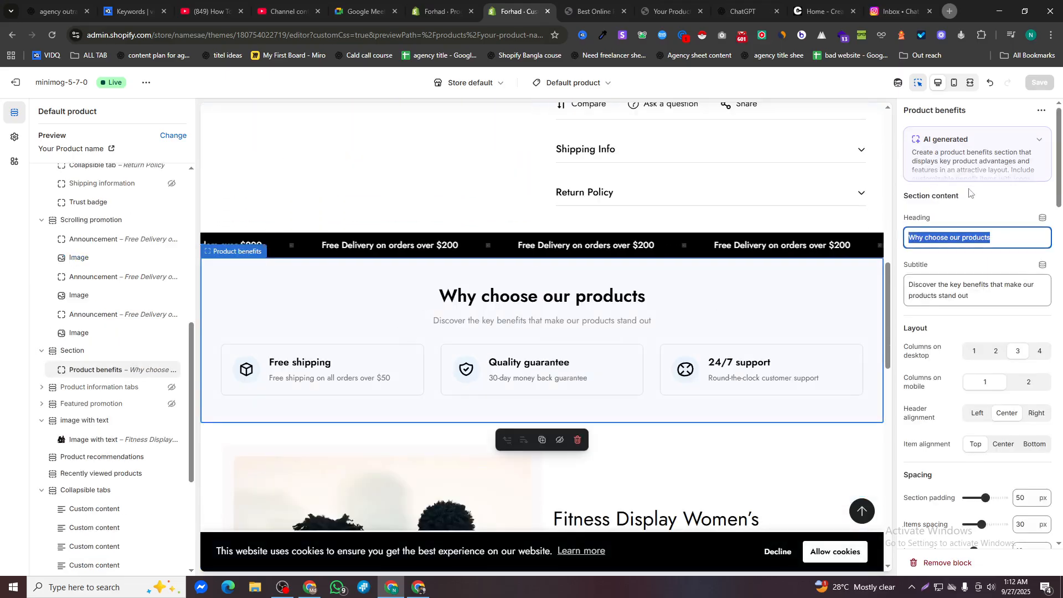
pyautogui.scroll(-9, 590, 344)
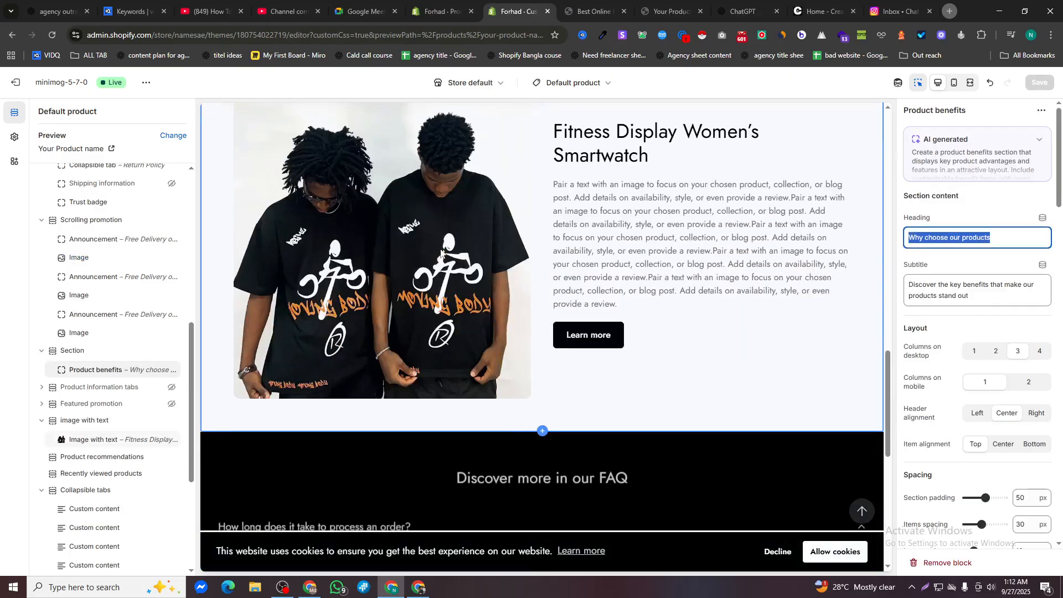
pyautogui.scroll(-5, 466, 311)
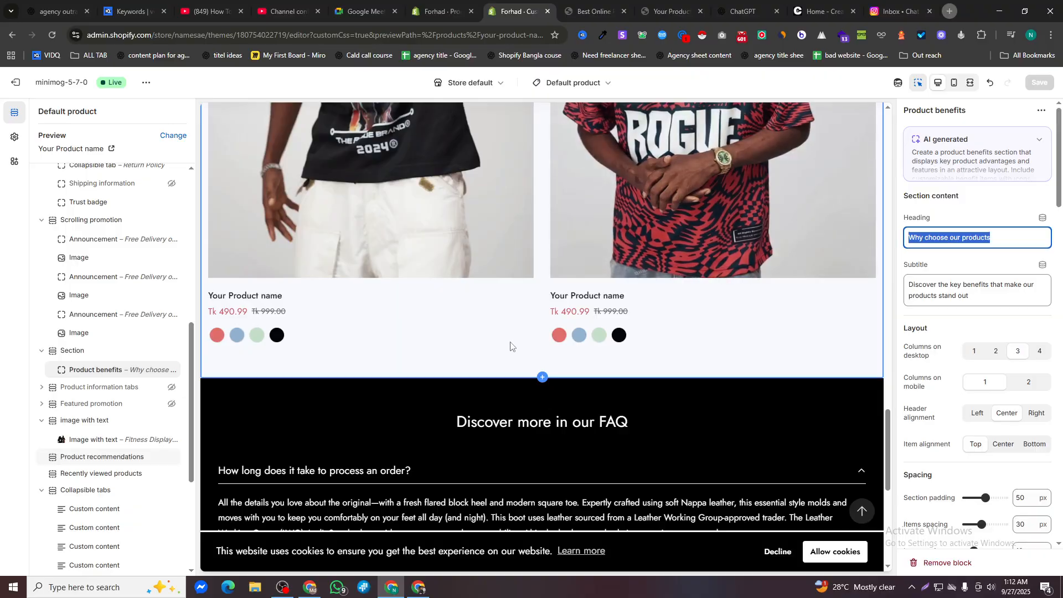
pyautogui.scroll(3, 554, 139)
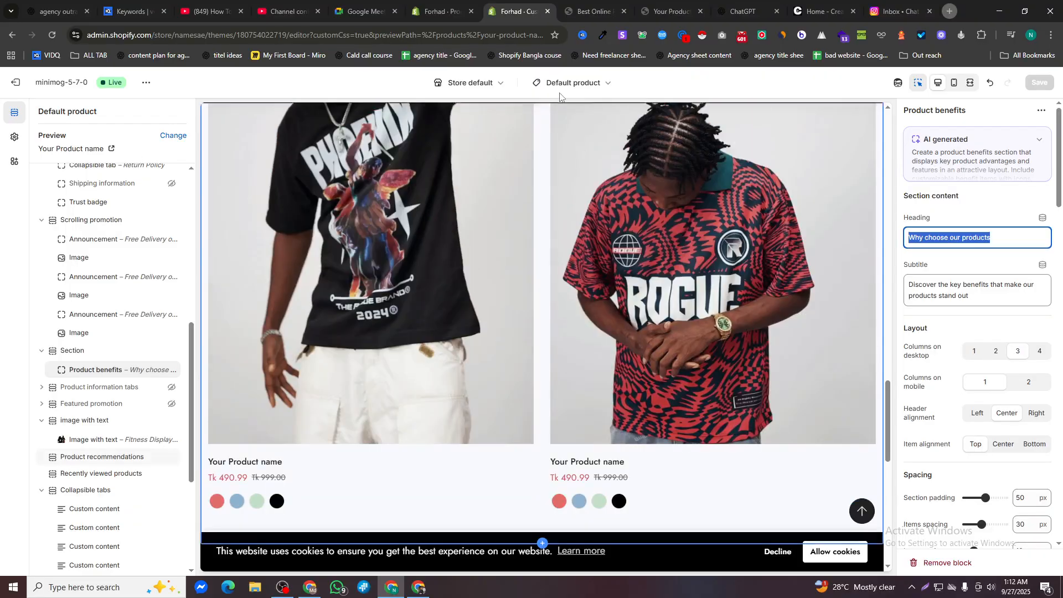
# Switch the editor to the Home page template and review its slideshow, category list, best sellers products and lookbook section
pyautogui.click(573, 82)
pyautogui.click(530, 130)
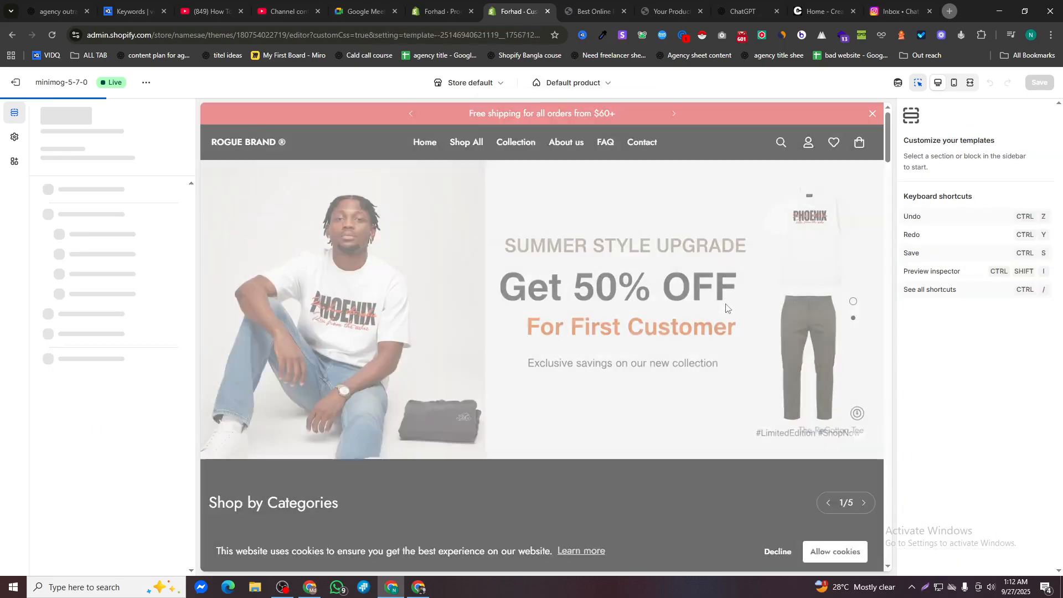
pyautogui.scroll(-1, 657, 313)
pyautogui.scroll(-4, 640, 313)
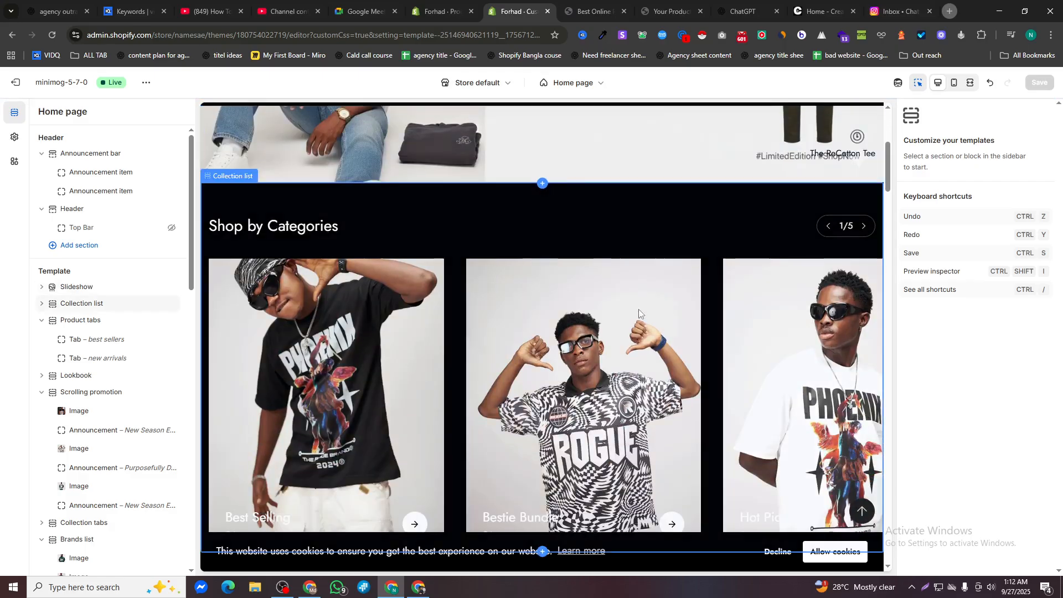
pyautogui.scroll(-2, 634, 307)
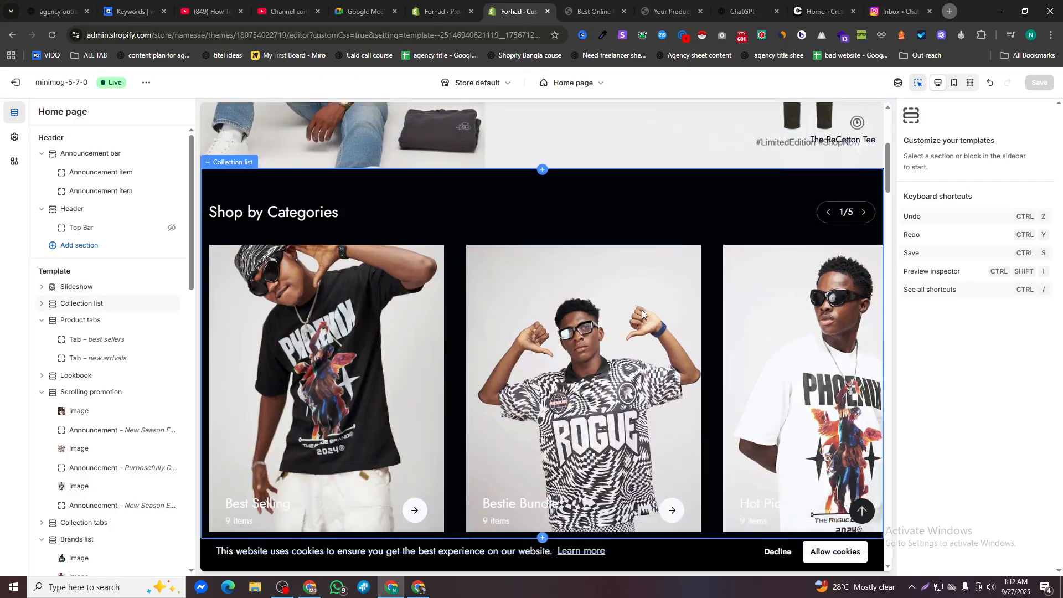
pyautogui.scroll(-7, 649, 308)
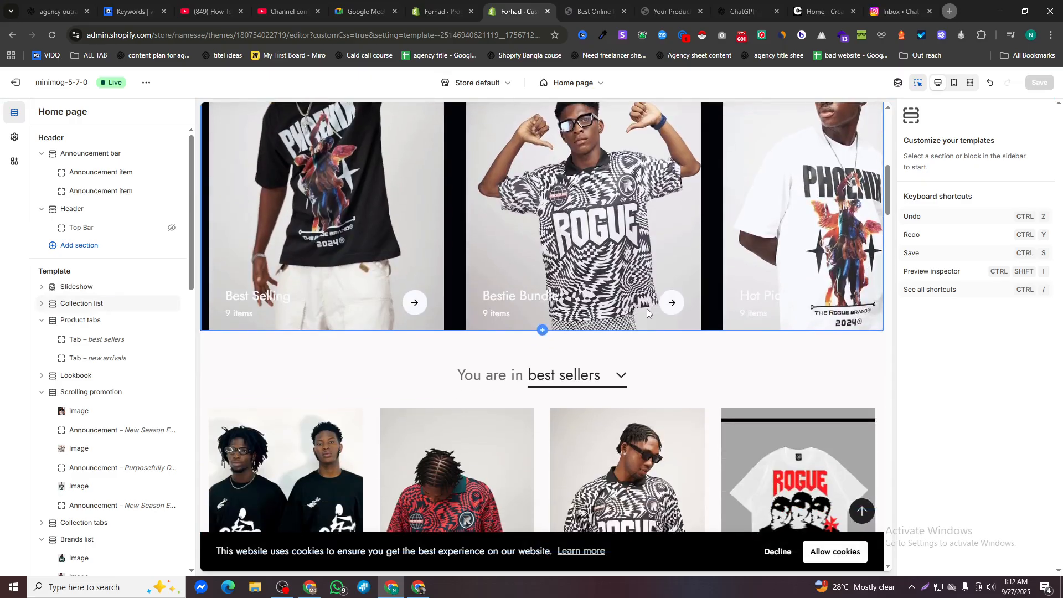
pyautogui.scroll(-5, 471, 301)
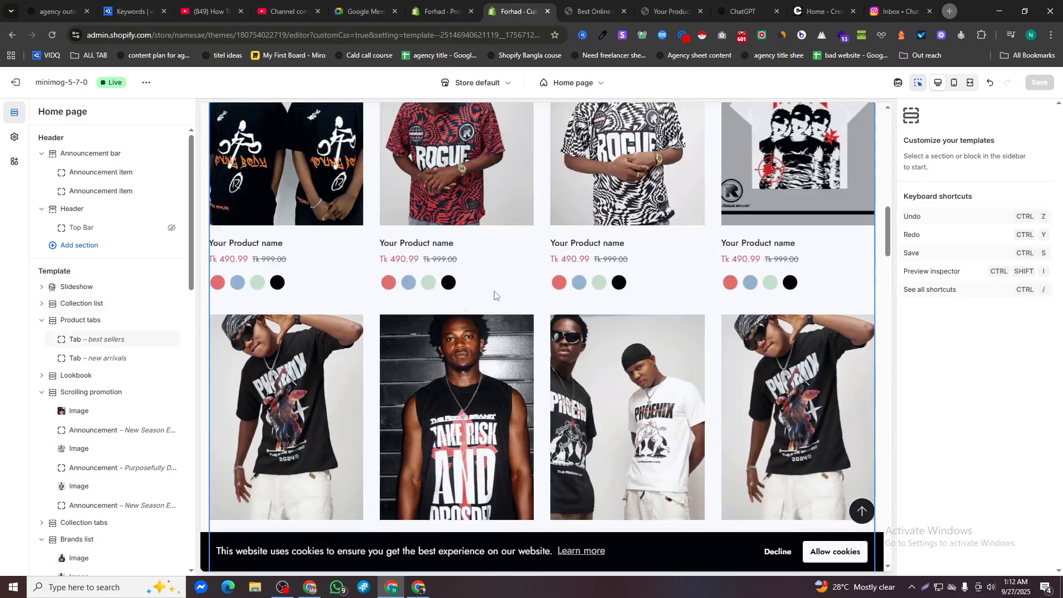
pyautogui.scroll(-5, 511, 265)
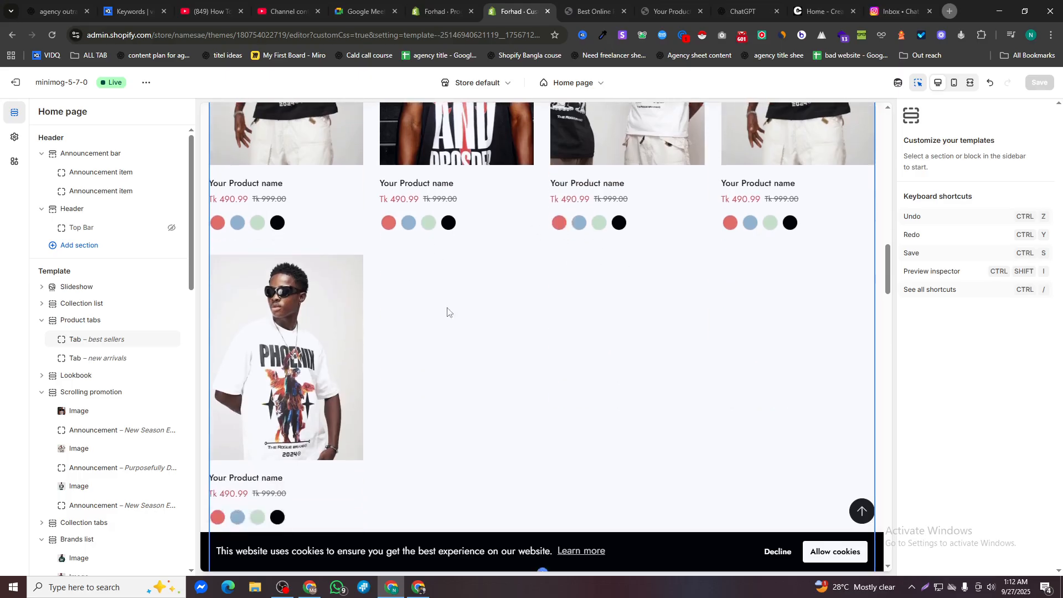
pyautogui.scroll(-5, 609, 262)
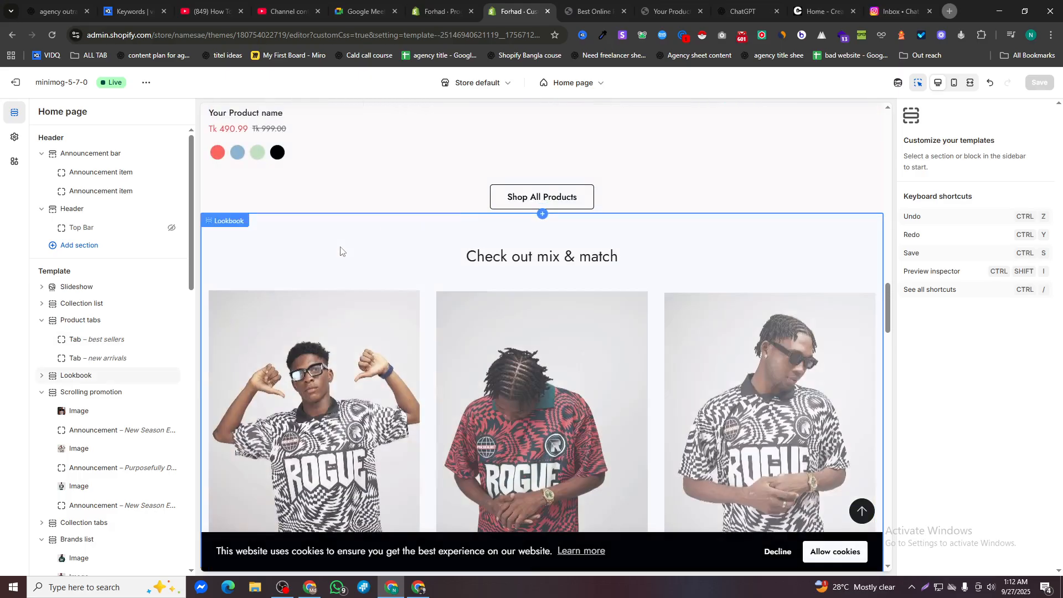
# View the live minimog storefront outside the theme editor
pyautogui.click(149, 86)
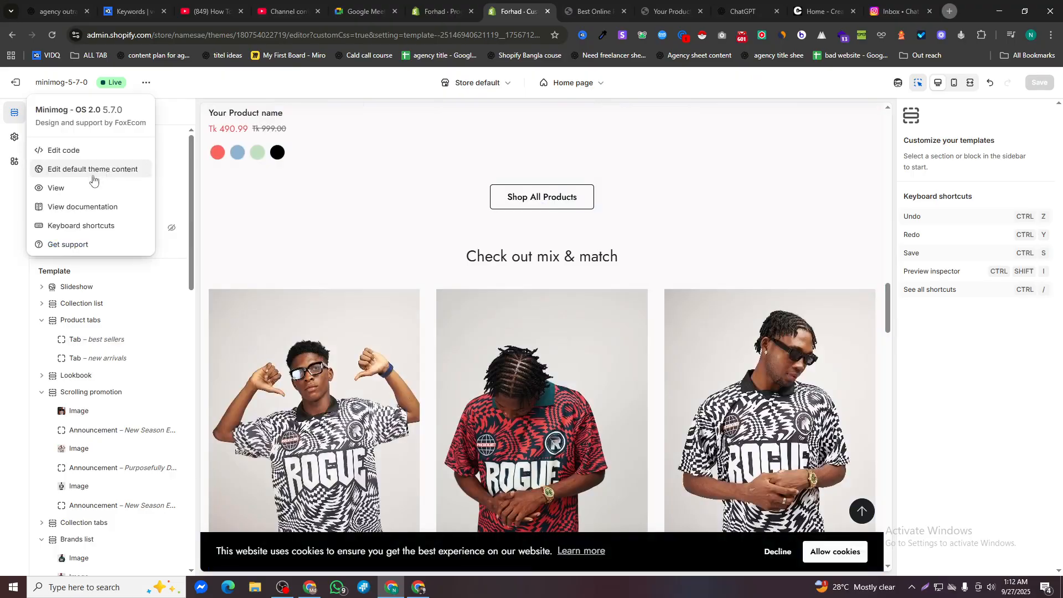
pyautogui.click(102, 187)
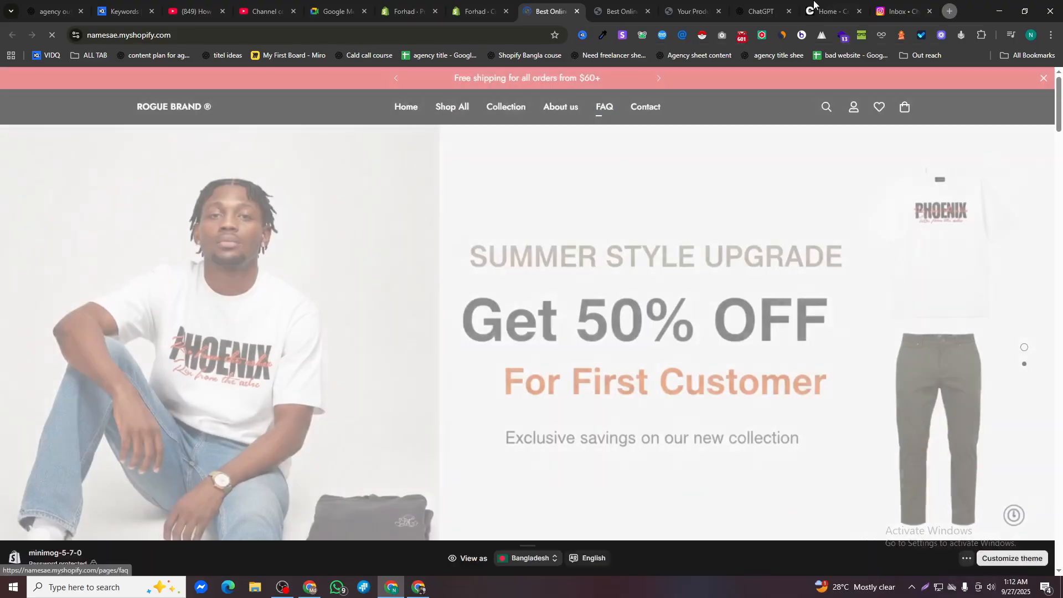
# Switch to the Creative Web Boost website and open its WhatsApp chat box
pyautogui.click(813, 9)
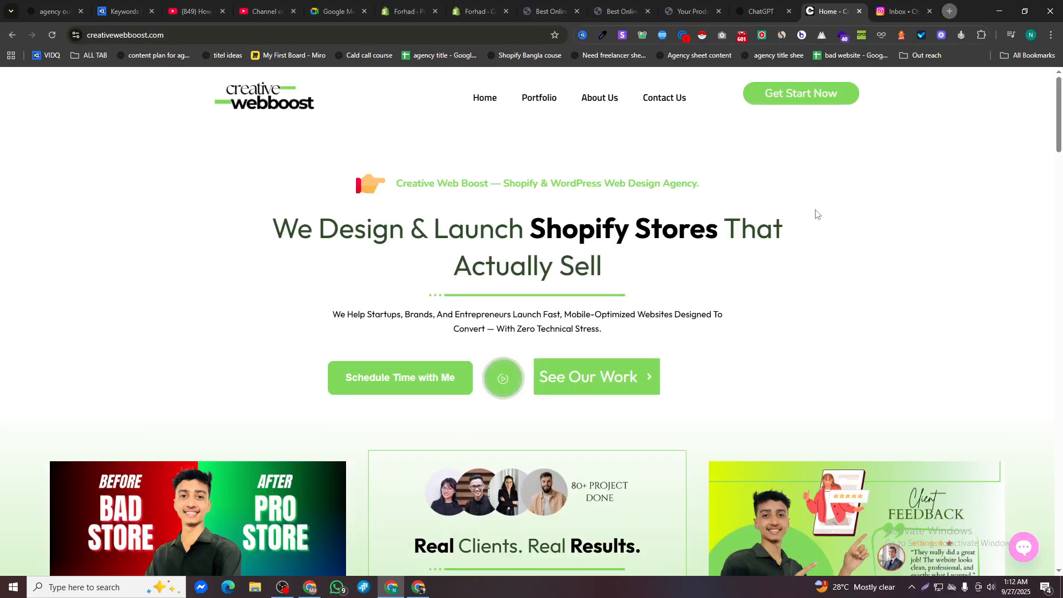
pyautogui.click(1039, 549)
pyautogui.click(1021, 480)
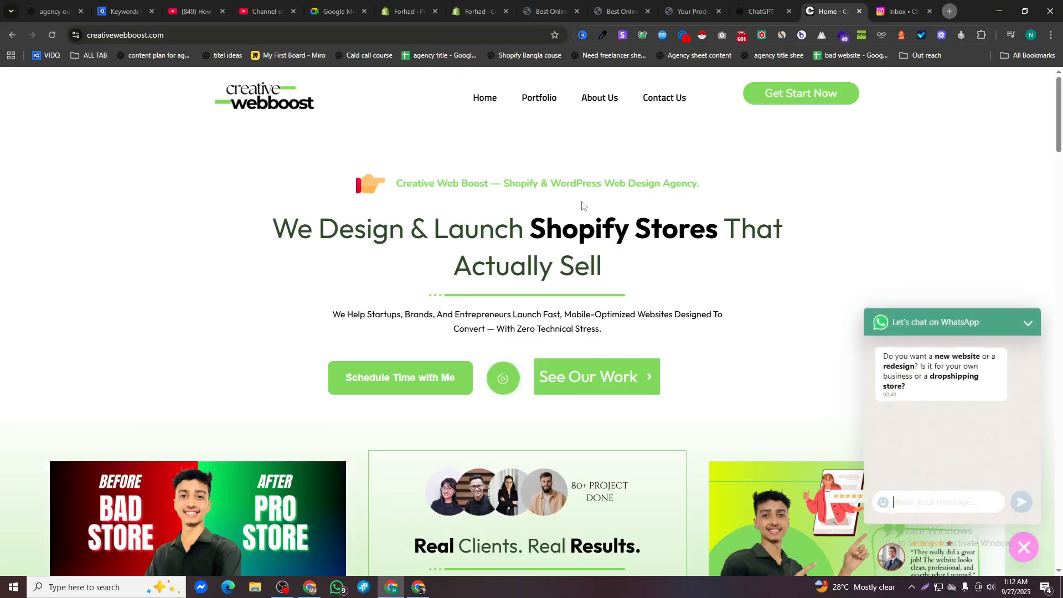
# Open the Creative Web Boost portfolio and look through its Live Client meeting videos
pyautogui.click(530, 104)
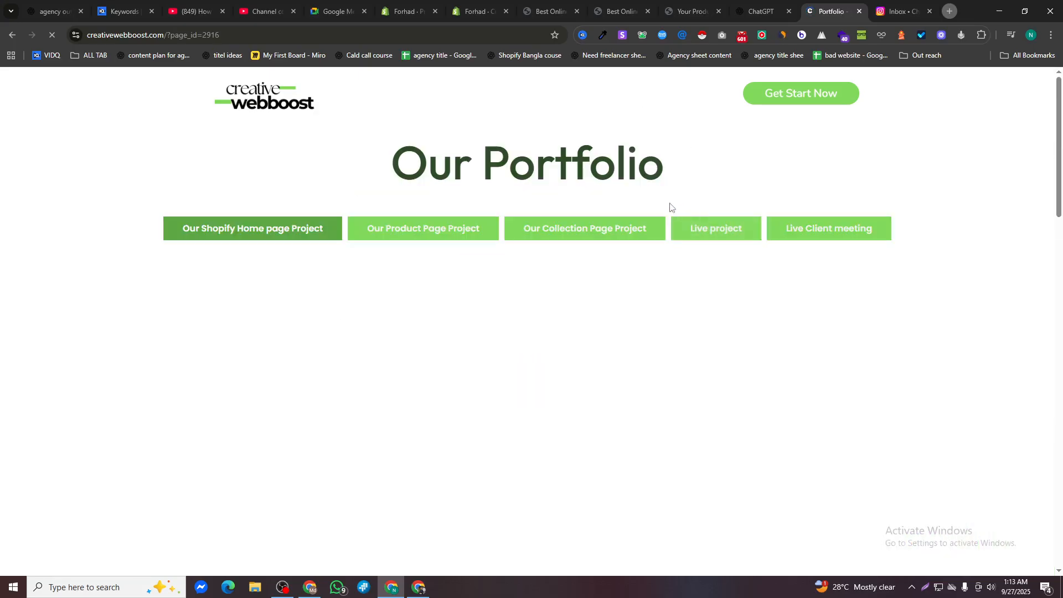
pyautogui.click(790, 228)
pyautogui.scroll(-1, 764, 279)
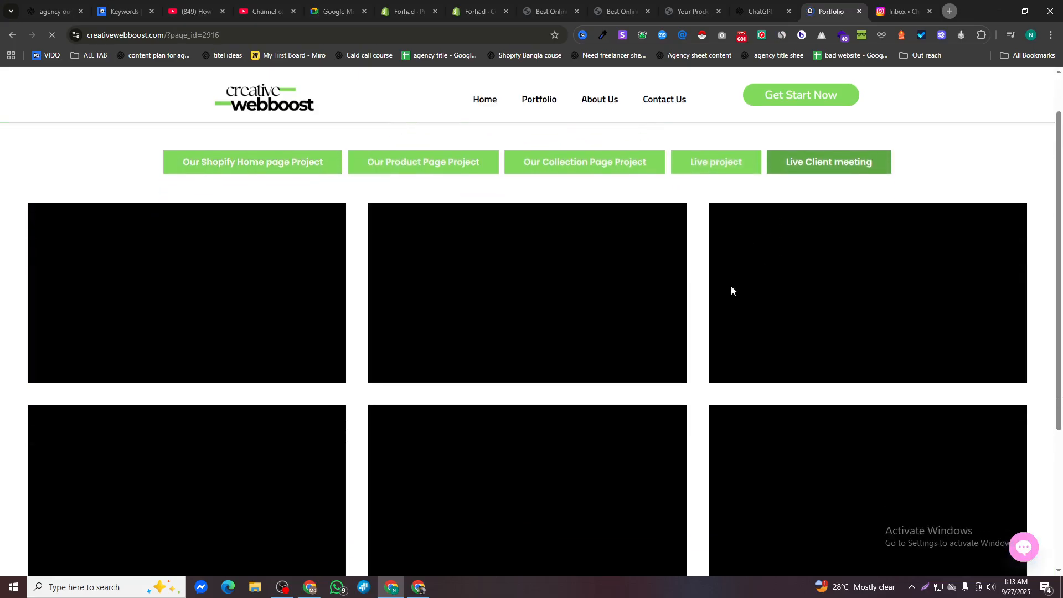
pyautogui.scroll(-3, 516, 332)
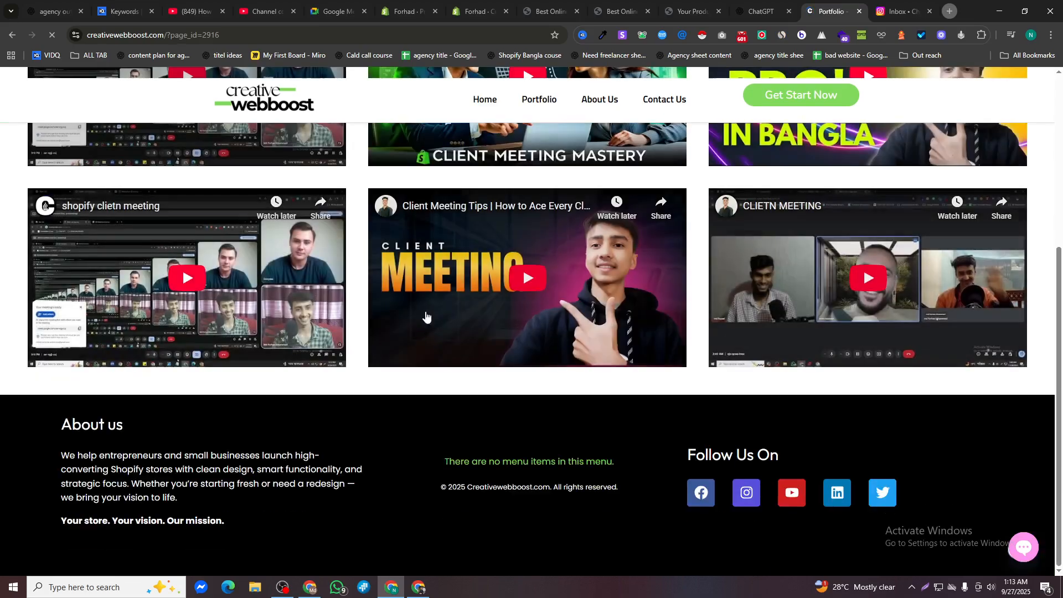
pyautogui.scroll(2, 733, 344)
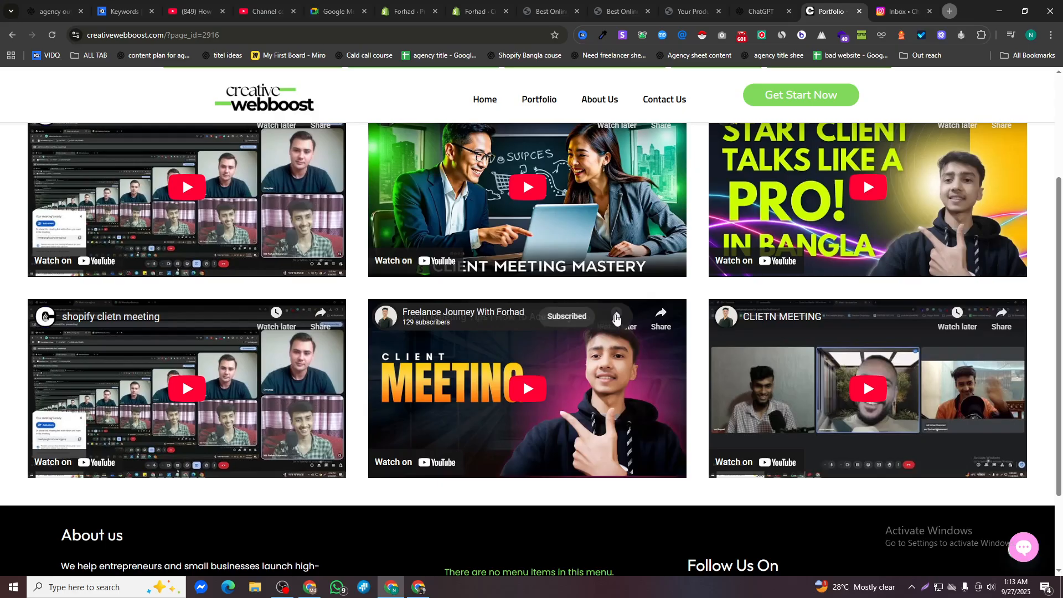
pyautogui.scroll(1, 502, 311)
pyautogui.scroll(2, 501, 310)
# Switch to the live storefront's home page and examine the best sellers product grid
pyautogui.click(758, 3)
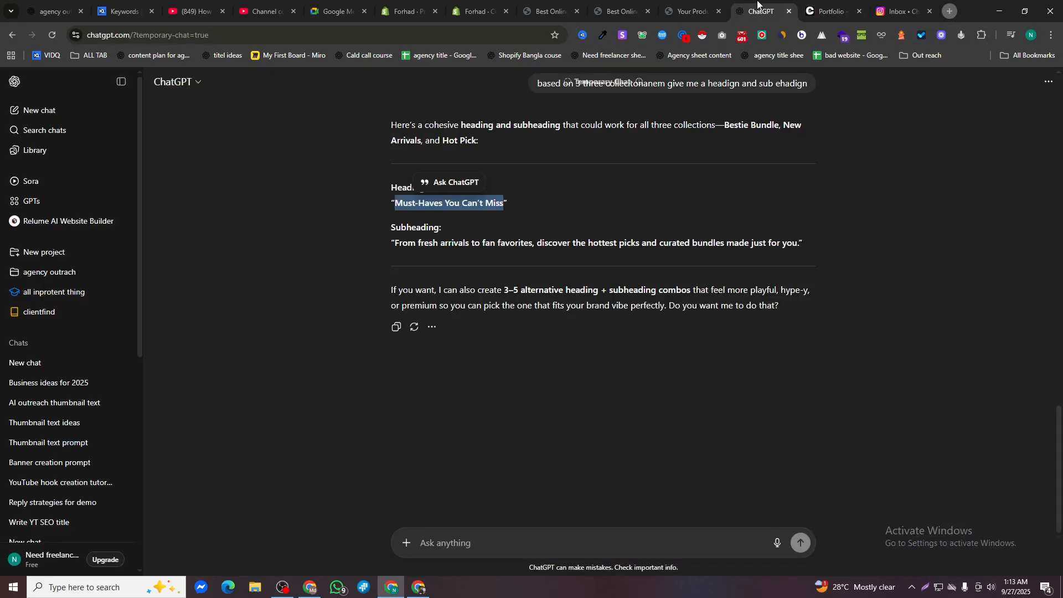
pyautogui.click(687, 10)
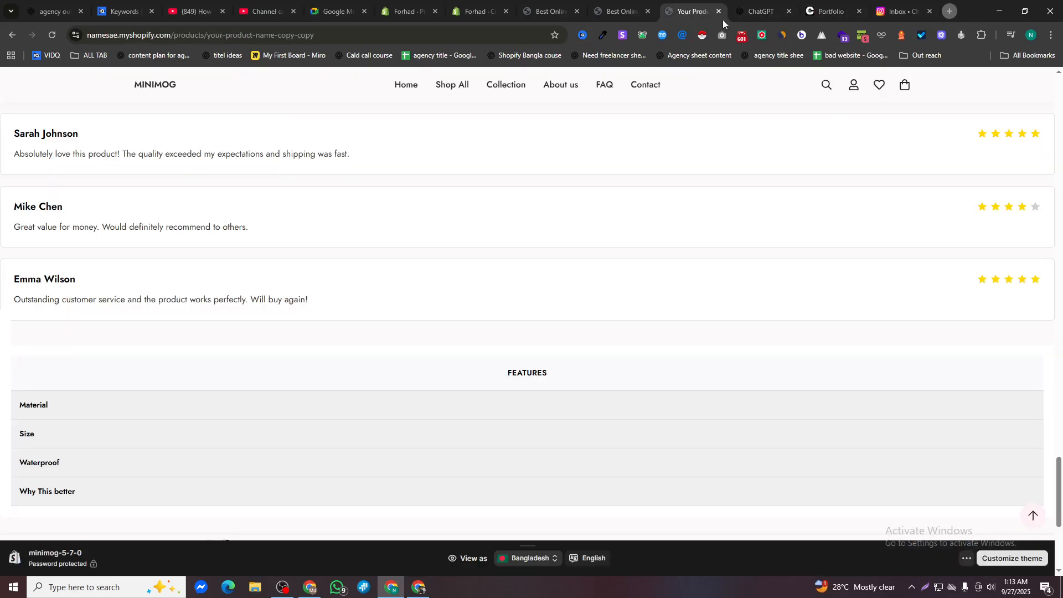
pyautogui.click(552, 11)
pyautogui.scroll(-10, 532, 238)
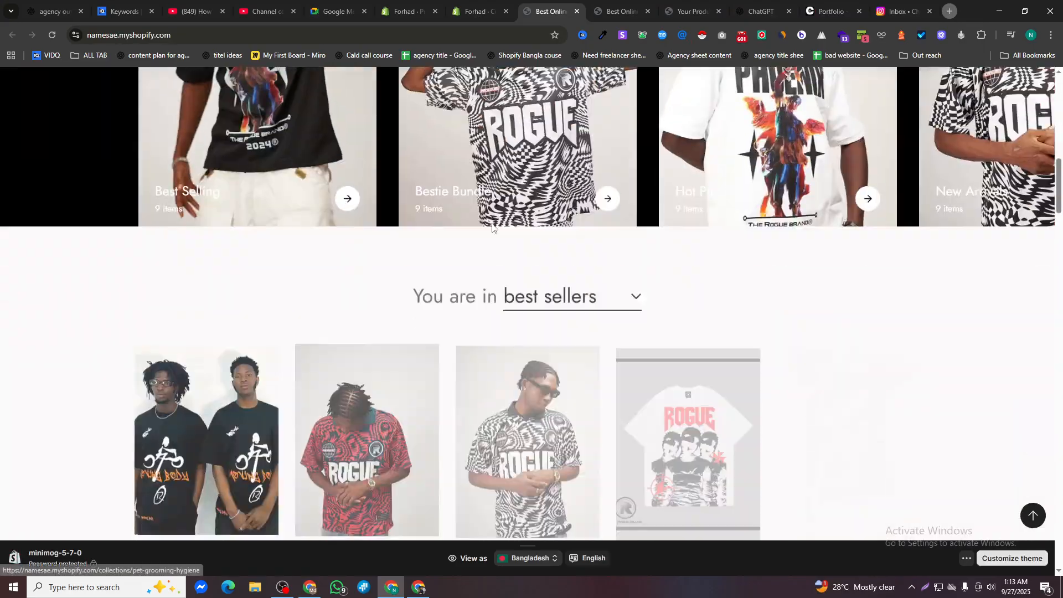
pyautogui.scroll(-8, 492, 227)
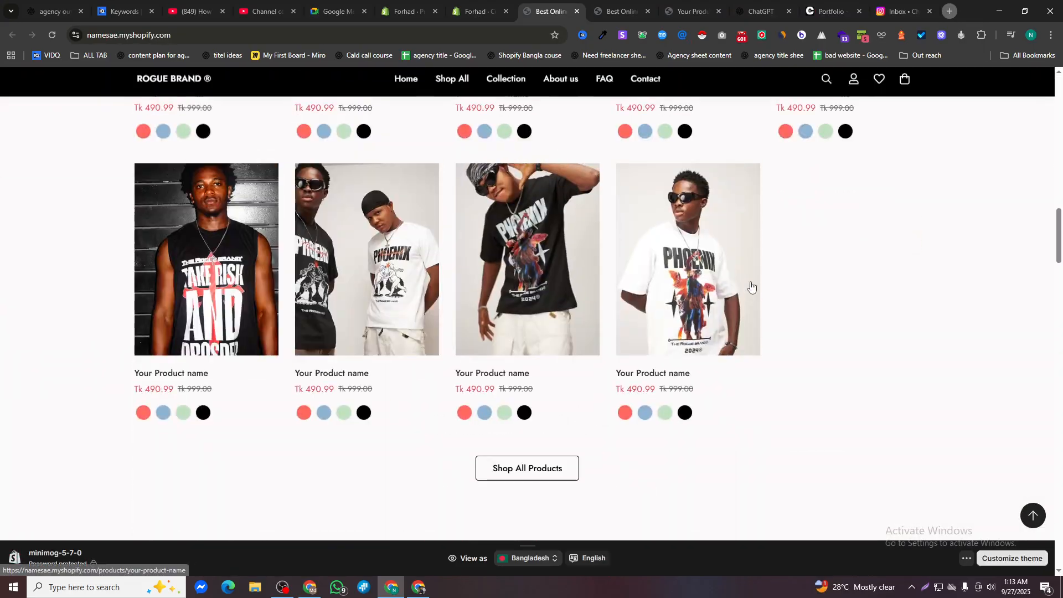
pyautogui.scroll(4, 751, 286)
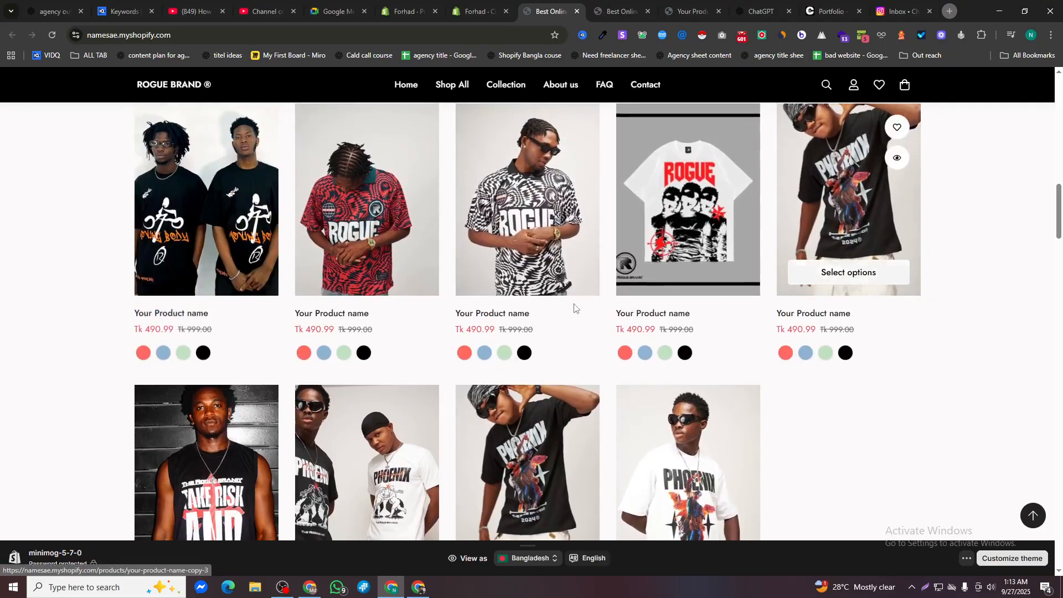
# In the theme editor's Home page template, set the Product tabs section to show 8 products and save
pyautogui.click(398, 4)
pyautogui.click(470, 4)
pyautogui.scroll(-10, 493, 260)
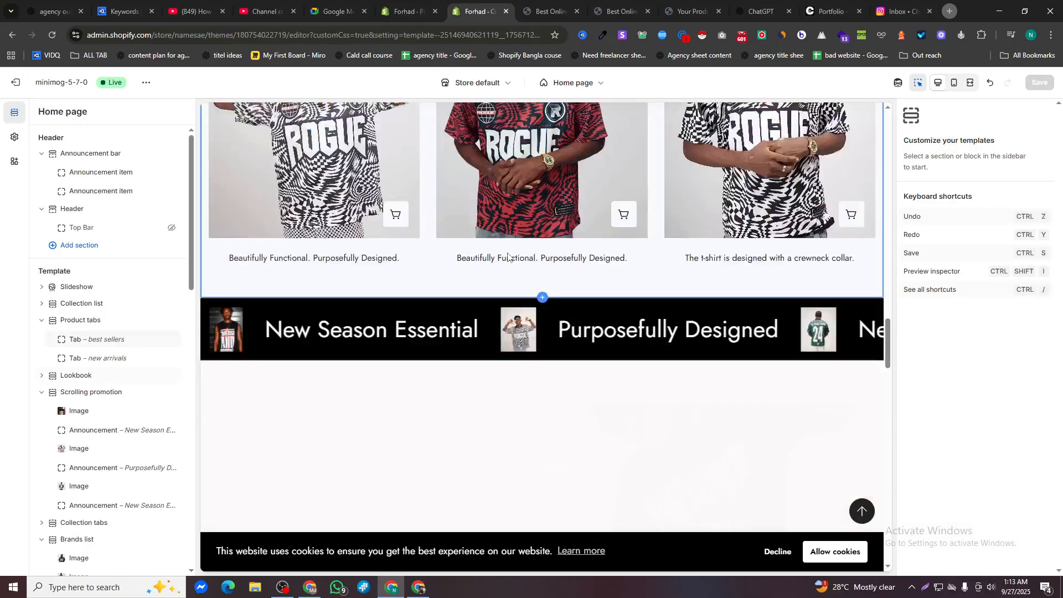
pyautogui.scroll(15, 507, 258)
pyautogui.scroll(8, 510, 257)
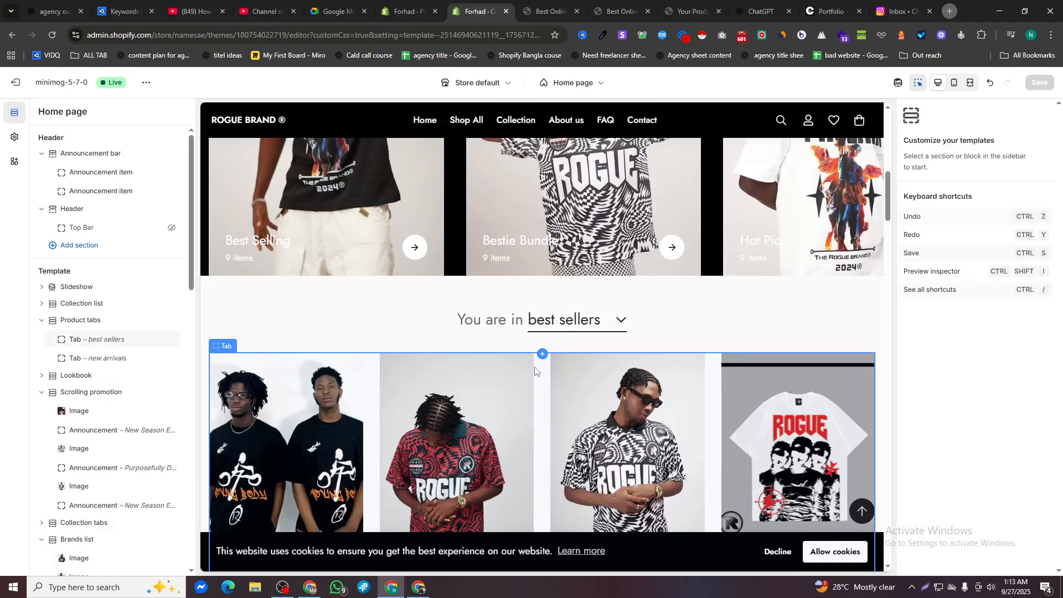
pyautogui.click(511, 377)
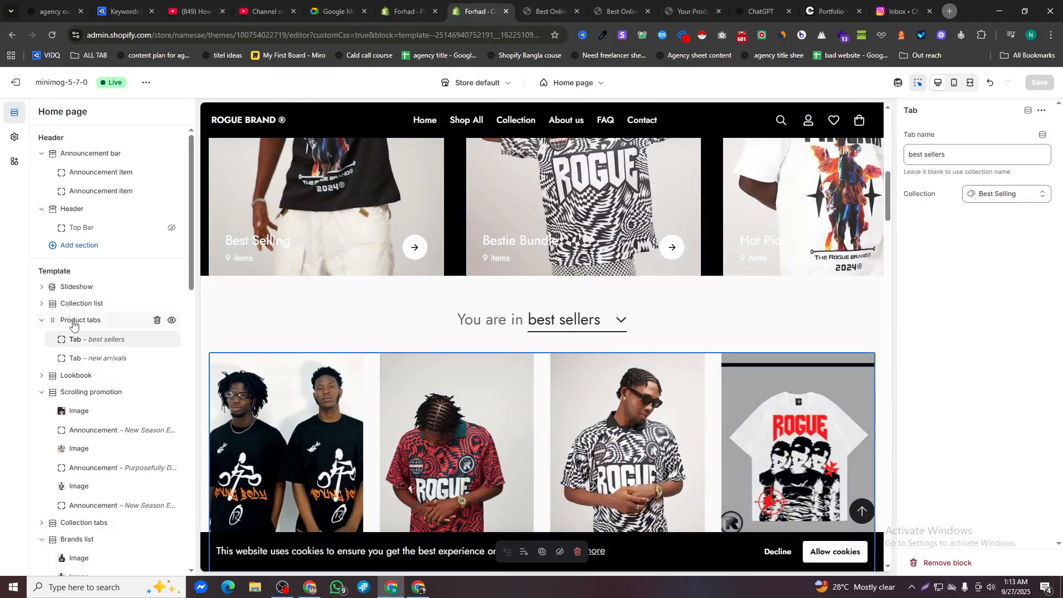
pyautogui.click(791, 384)
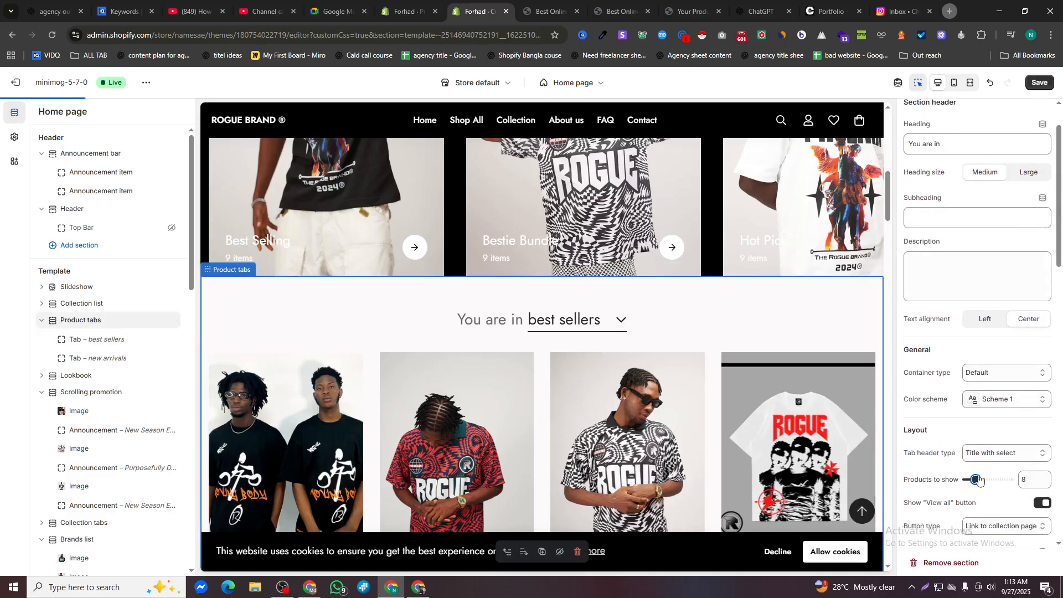
pyautogui.click(1038, 83)
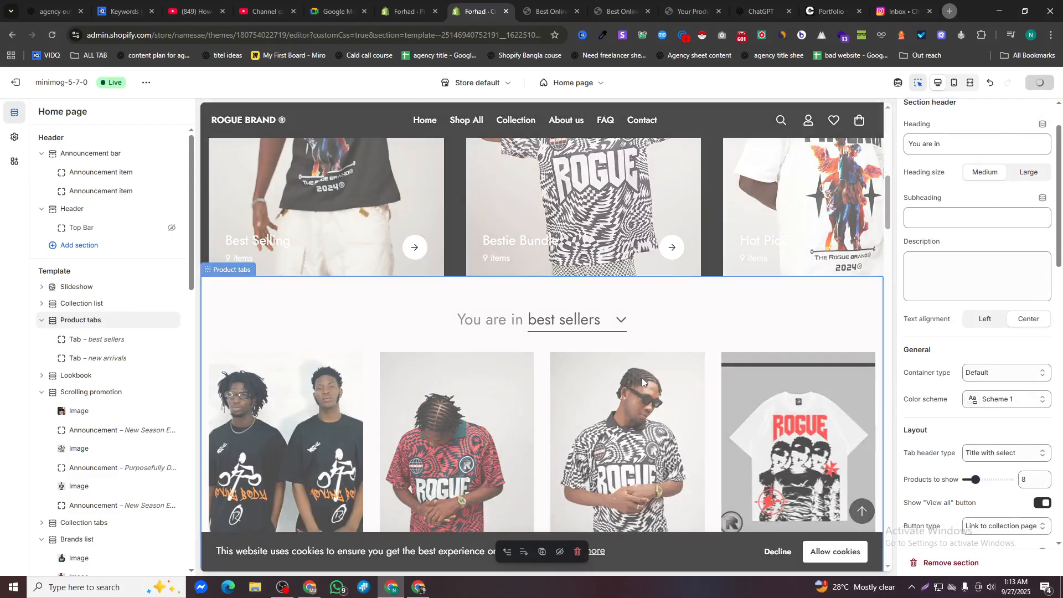
# Set the Product tabs grid to 4 products per row and save the theme
pyautogui.scroll(-2, 969, 435)
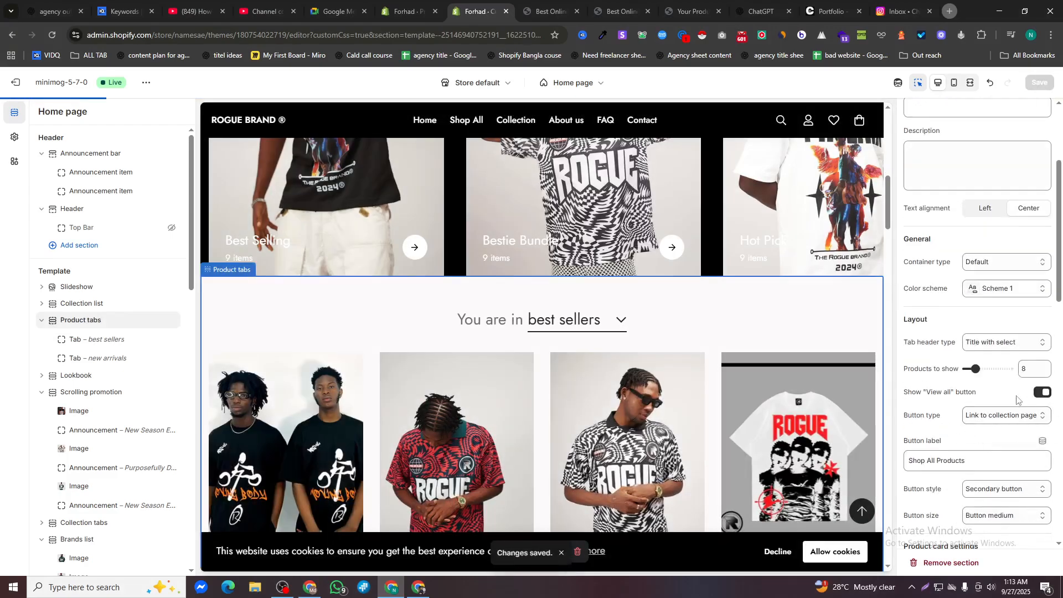
pyautogui.scroll(-4, 1013, 421)
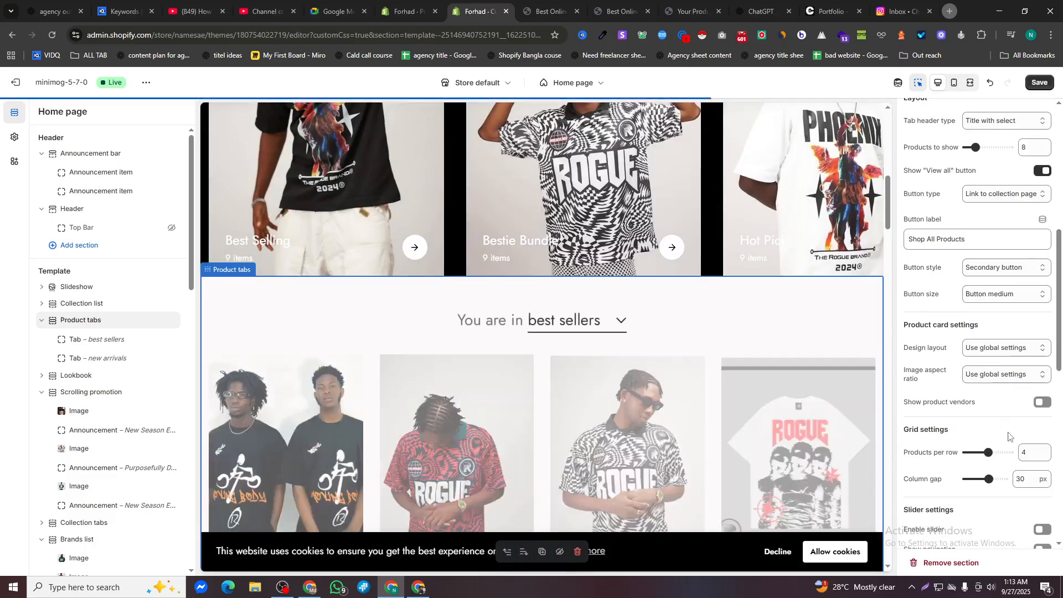
pyautogui.click(1038, 83)
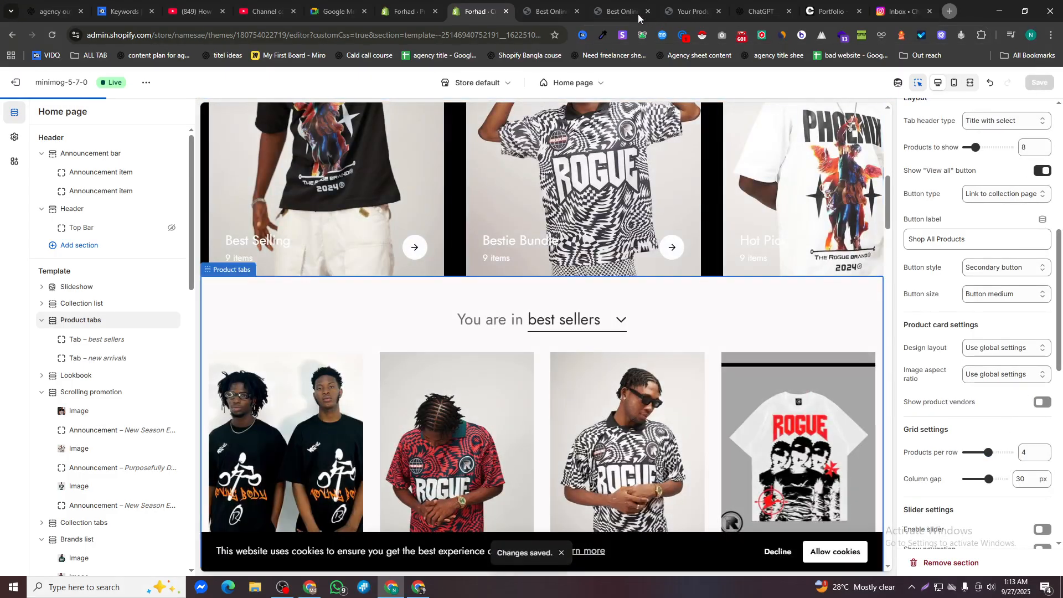
# Reload the live storefront's home page and check its best sellers grid, lookbook and scrolling promotion
pyautogui.click(613, 12)
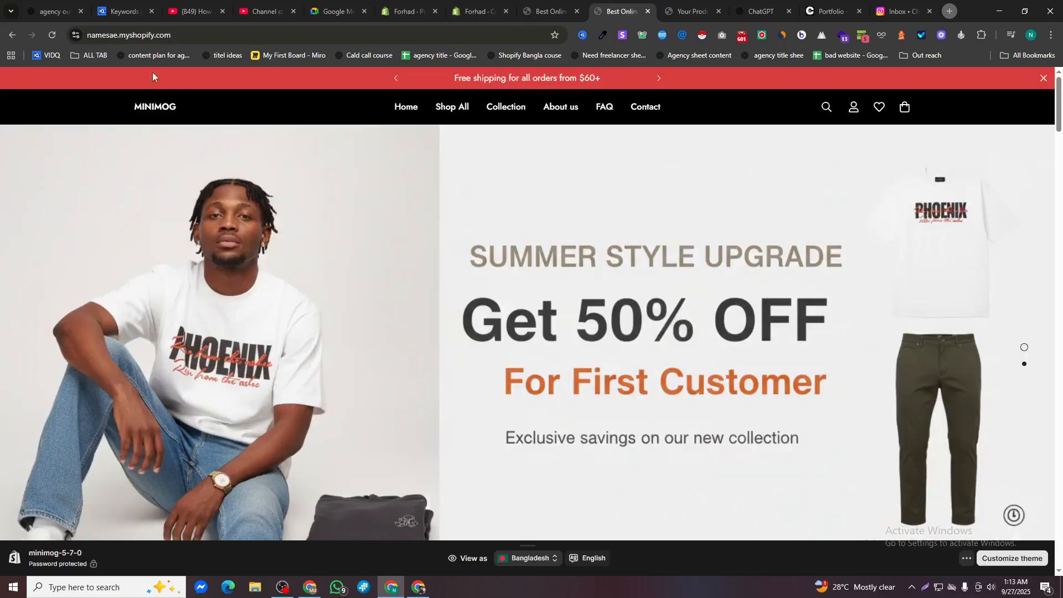
pyautogui.click(52, 35)
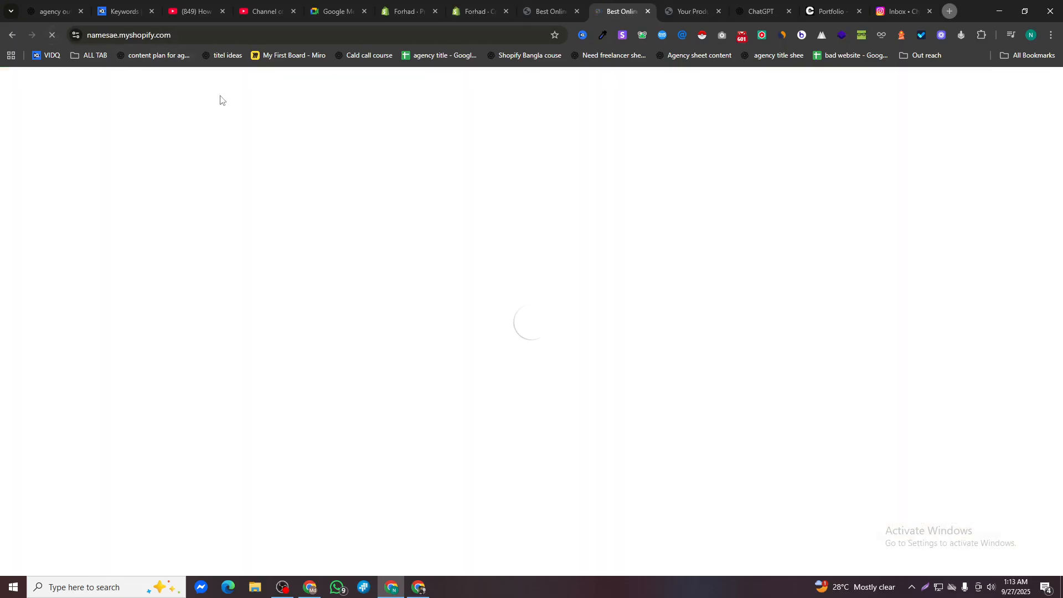
pyautogui.scroll(-7, 457, 287)
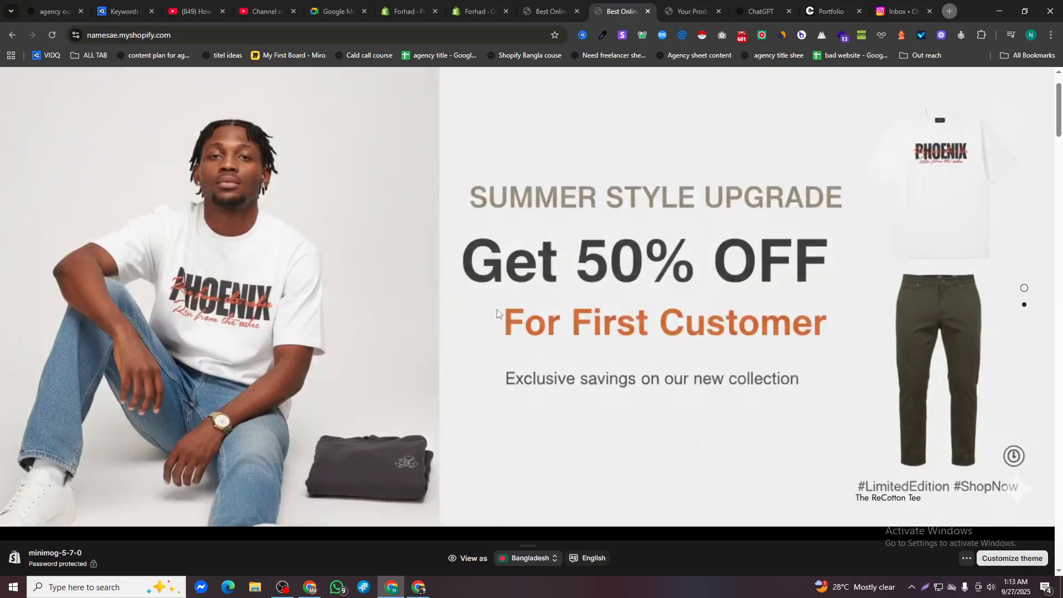
pyautogui.scroll(-15, 458, 287)
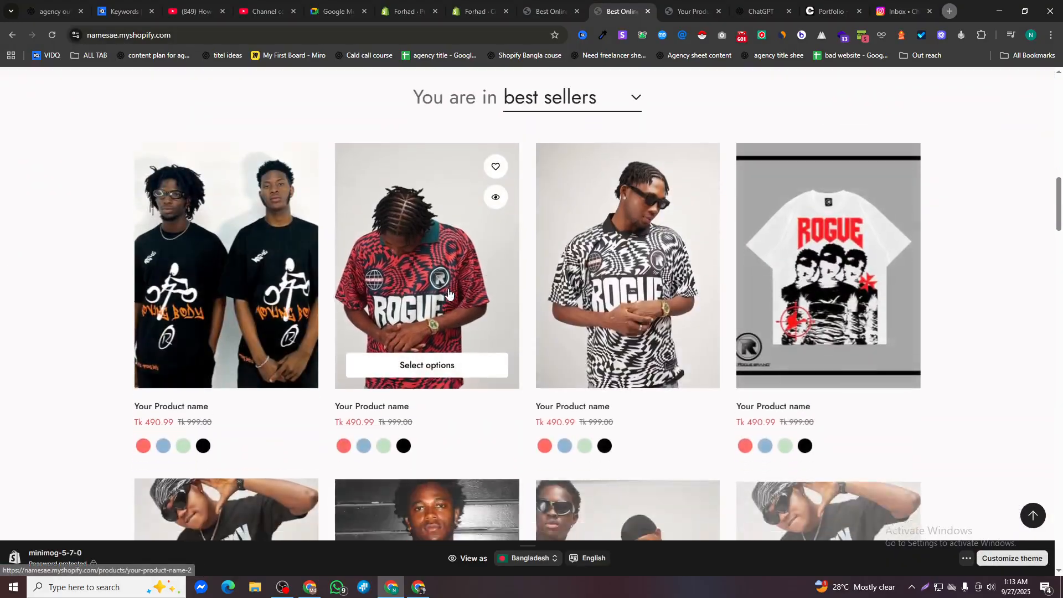
pyautogui.scroll(3, 441, 289)
pyautogui.scroll(-18, 560, 275)
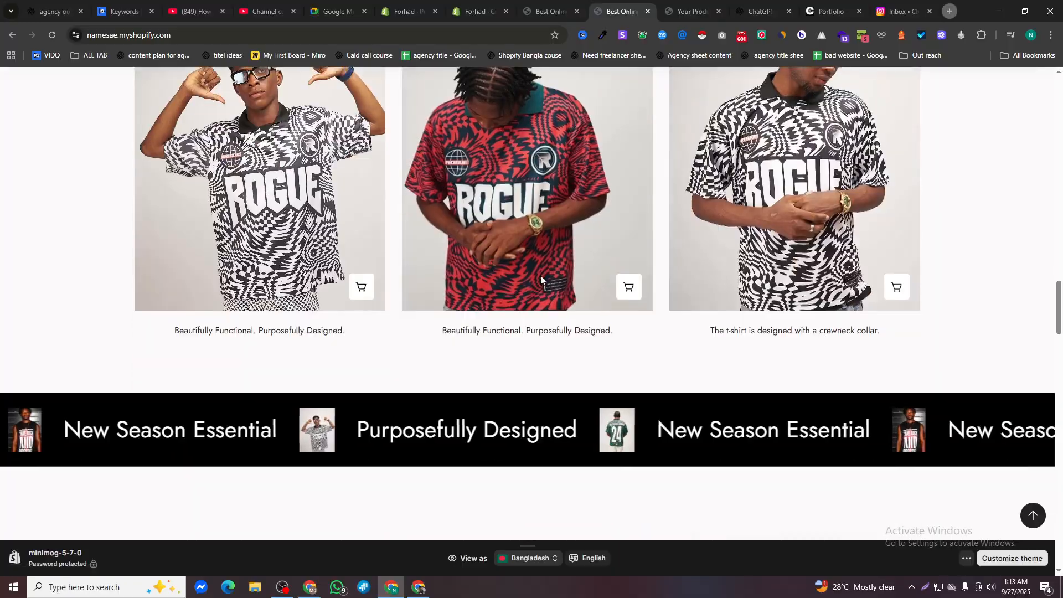
# Review the rest of the live home page, from the Minimog Store collections and Mix & Match comparison to the testimonials, promotion features and footer
pyautogui.scroll(-16, 560, 271)
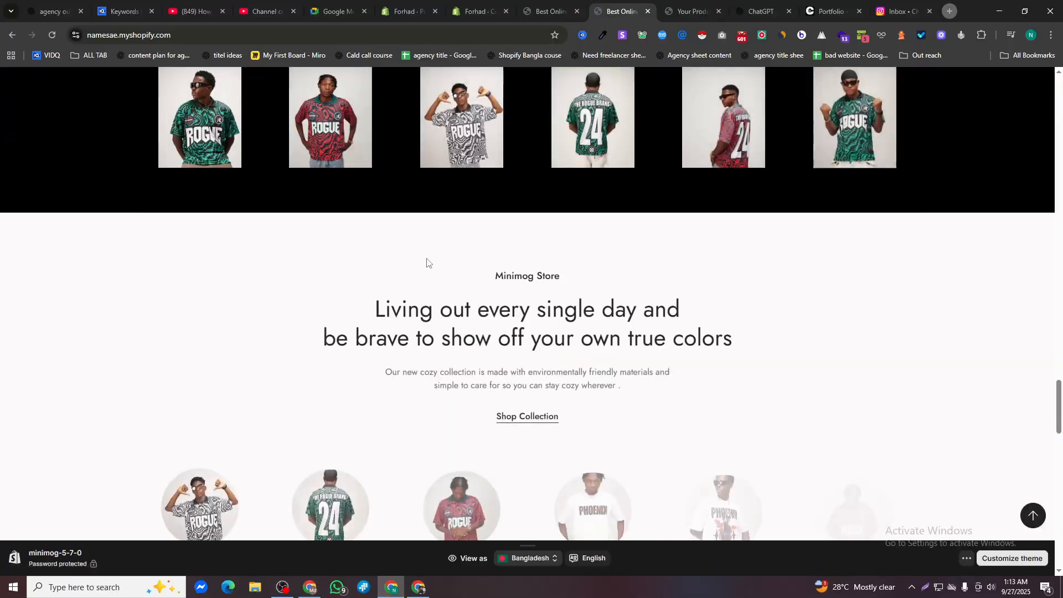
pyautogui.scroll(4, 550, 294)
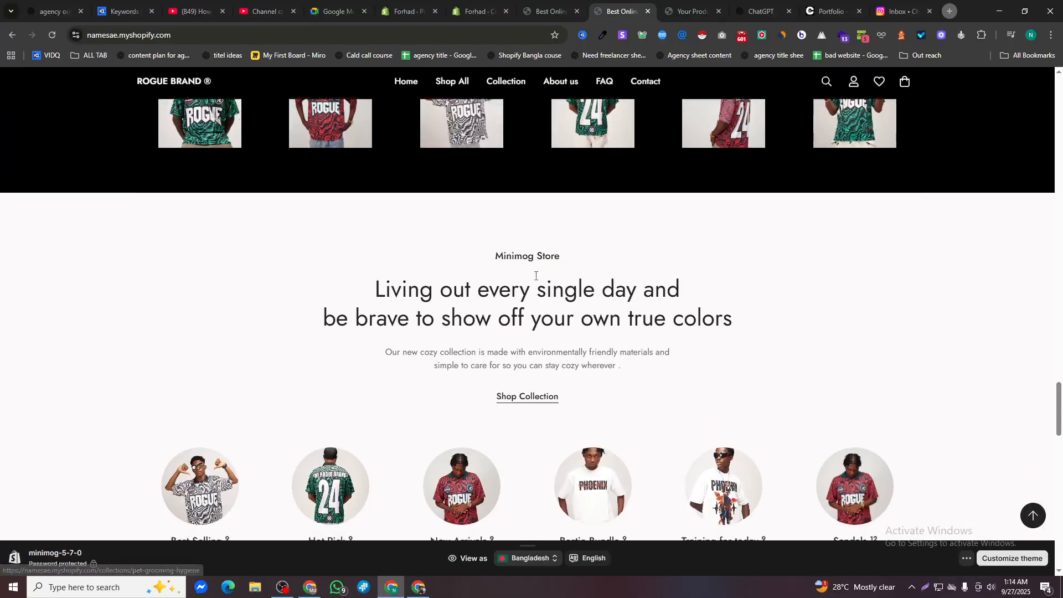
pyautogui.scroll(-4, 336, 296)
pyautogui.scroll(-5, 477, 290)
pyautogui.scroll(-3, 624, 284)
pyautogui.scroll(3, 557, 290)
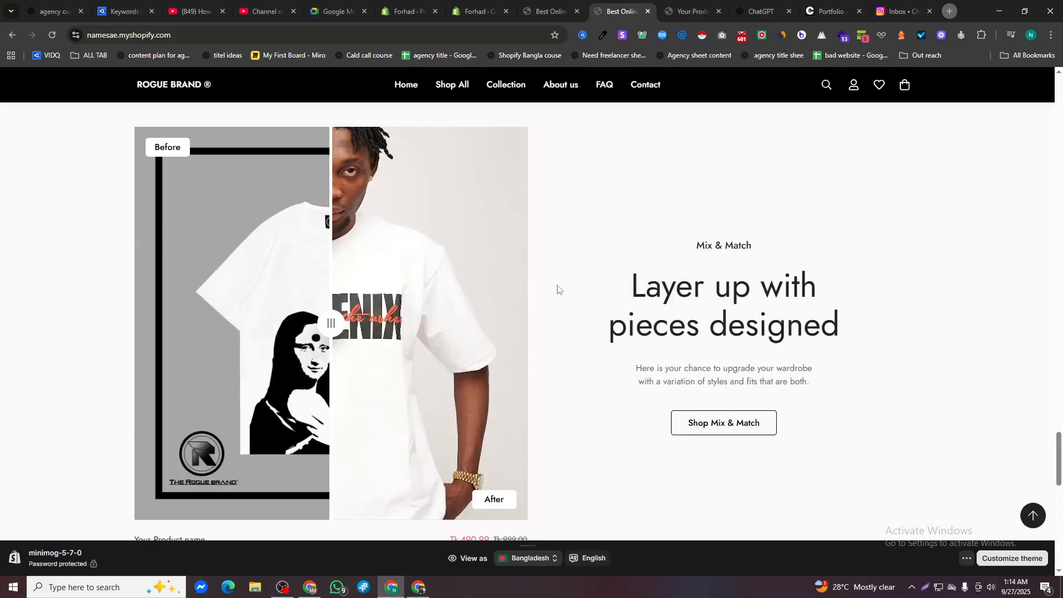
pyautogui.scroll(-1, 836, 372)
pyautogui.scroll(-10, 696, 209)
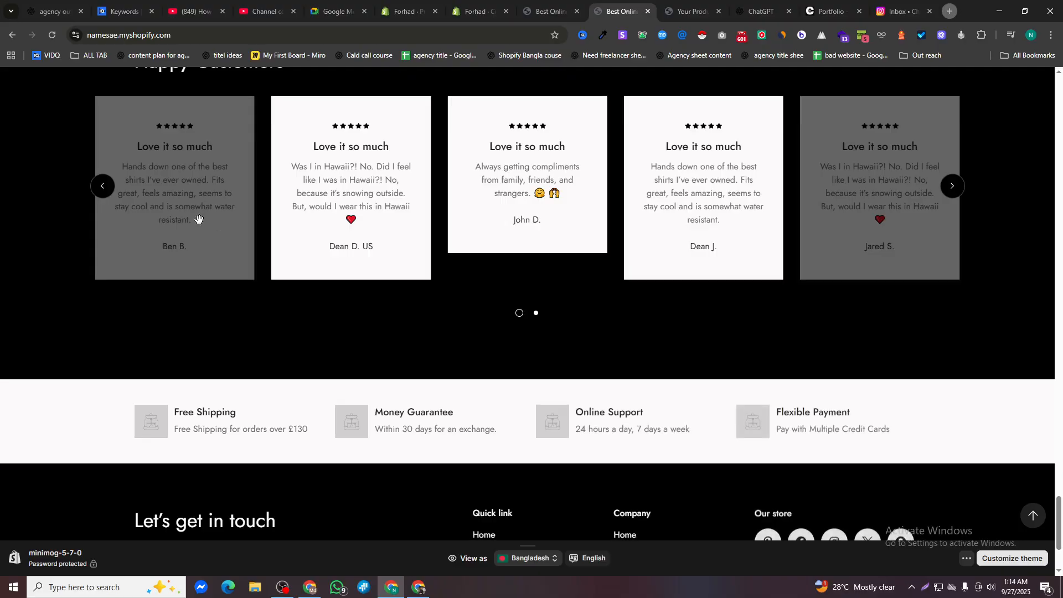
pyautogui.scroll(15, 484, 296)
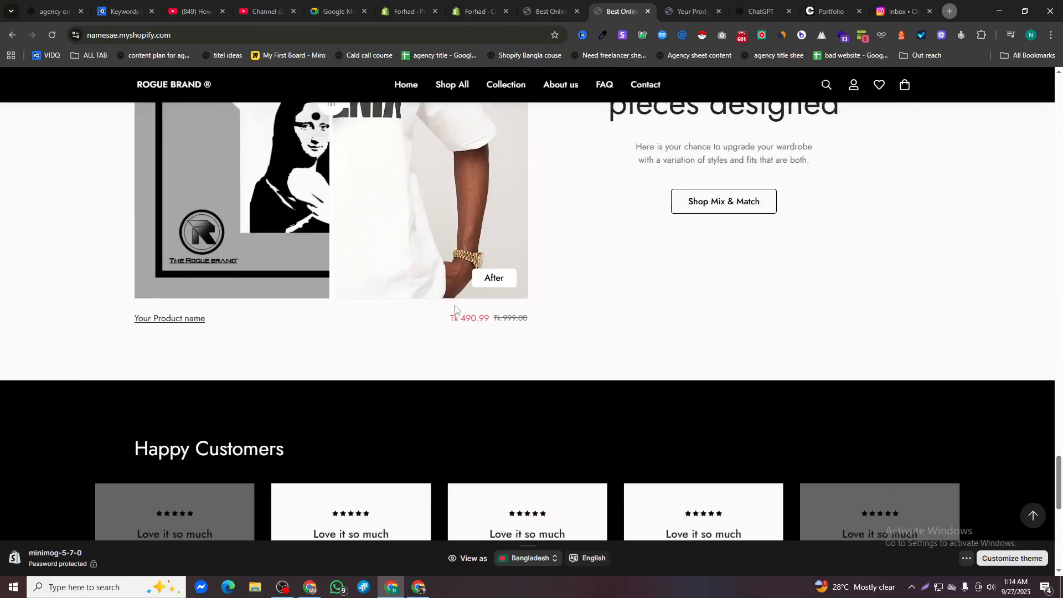
pyautogui.scroll(-15, 613, 336)
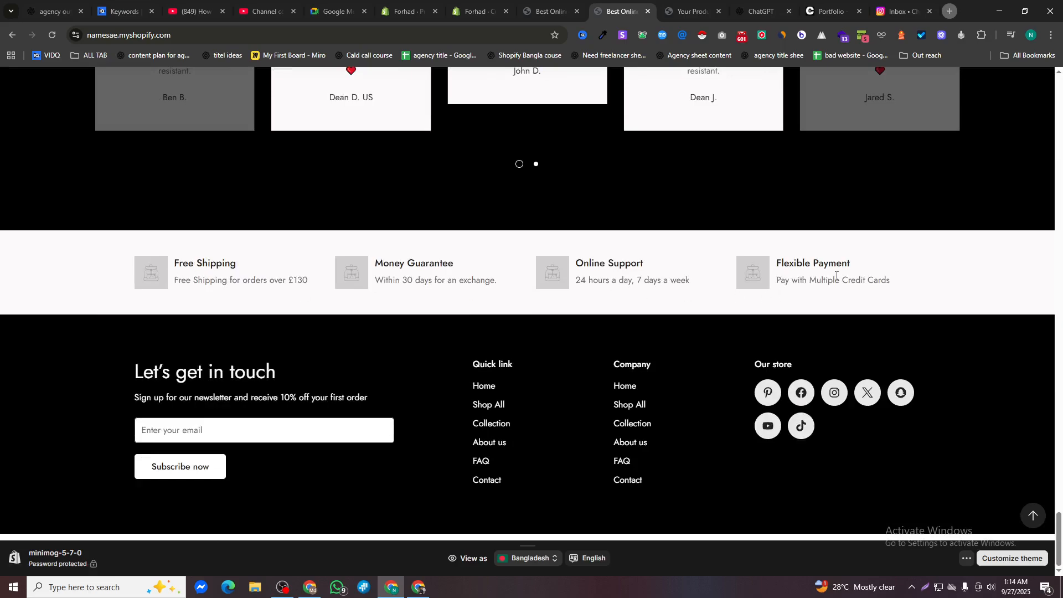
# Back in the theme editor, set images_1.png as the image of the Free Shipping feature in the Featured promotion section
pyautogui.click(271, 7)
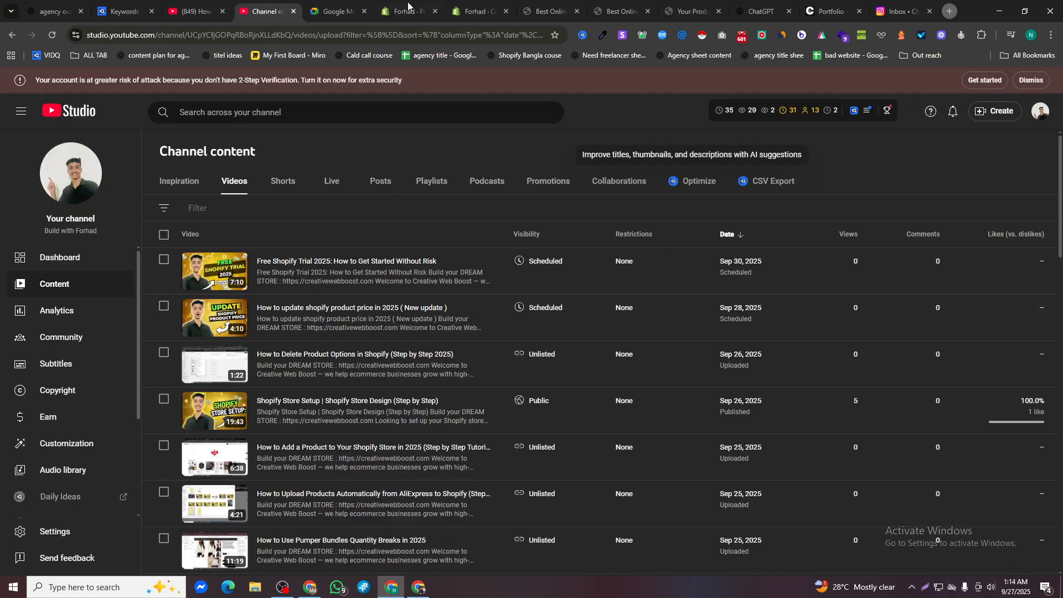
pyautogui.click(476, 11)
pyautogui.scroll(-4, 466, 255)
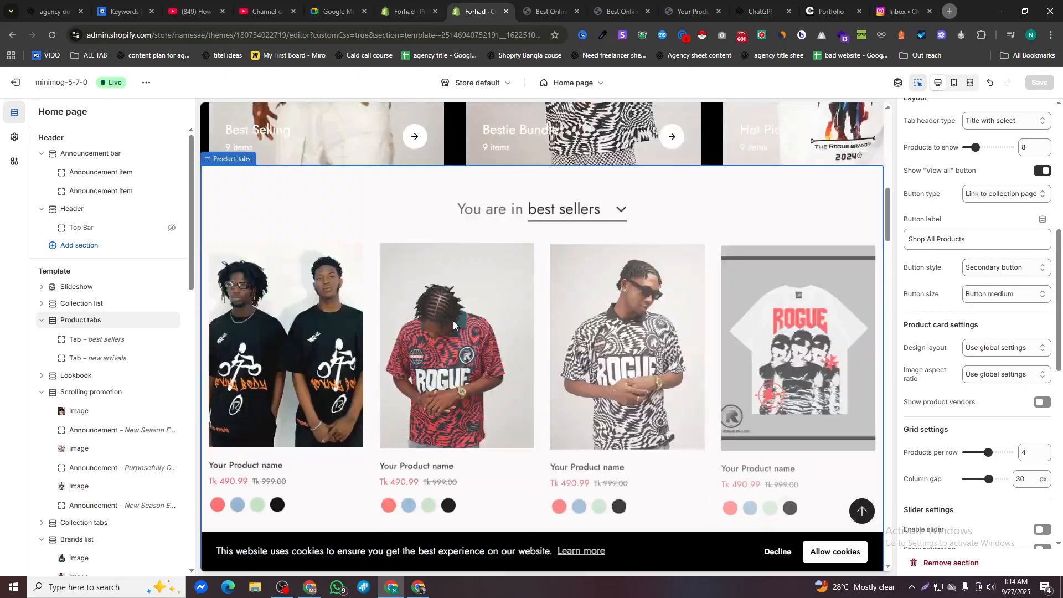
pyautogui.scroll(-15, 388, 324)
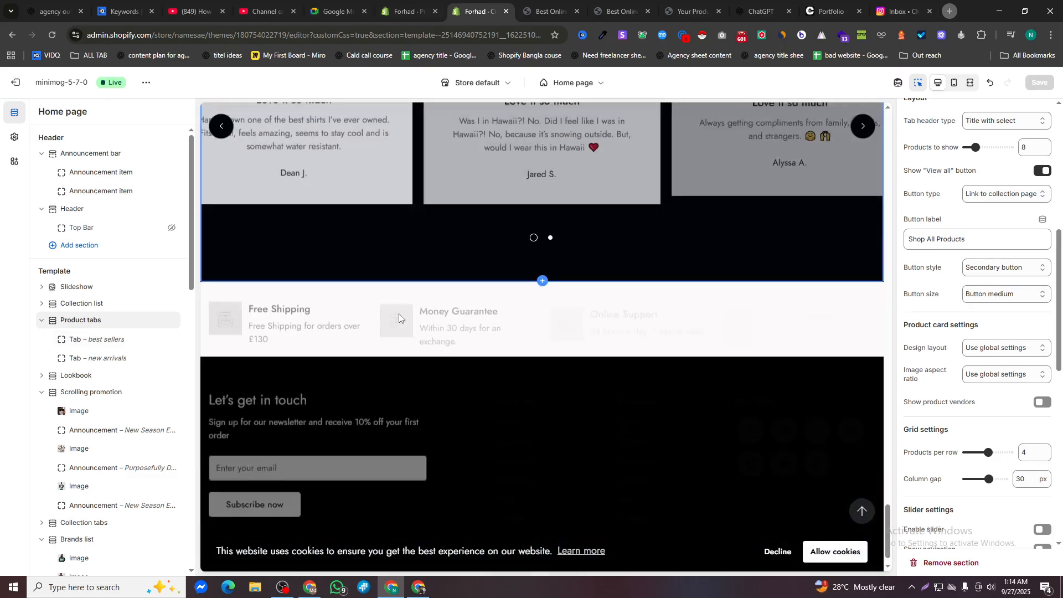
pyautogui.click(230, 310)
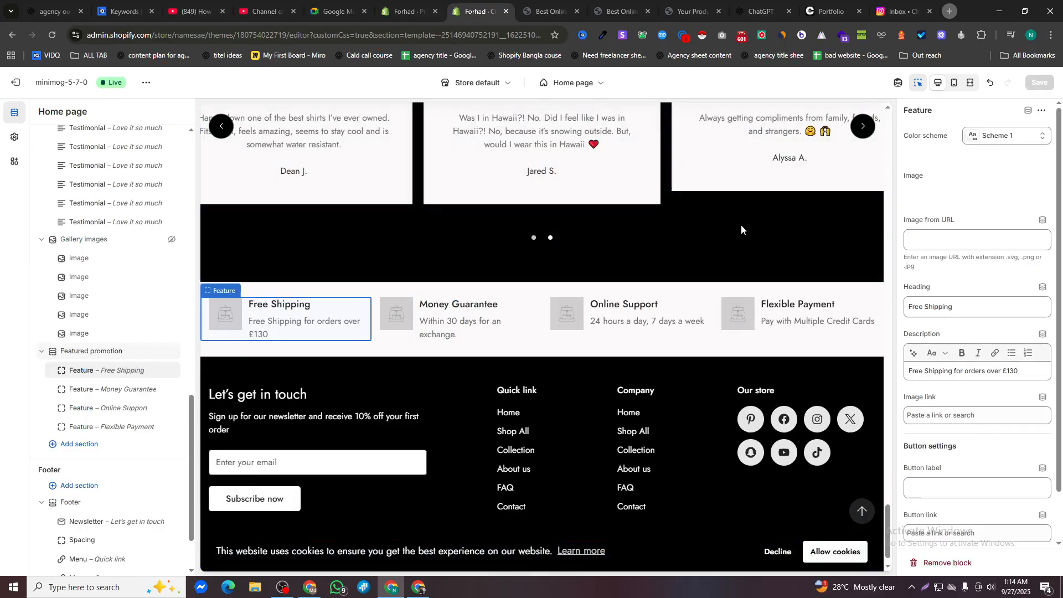
pyautogui.click(991, 176)
pyautogui.scroll(-5, 572, 285)
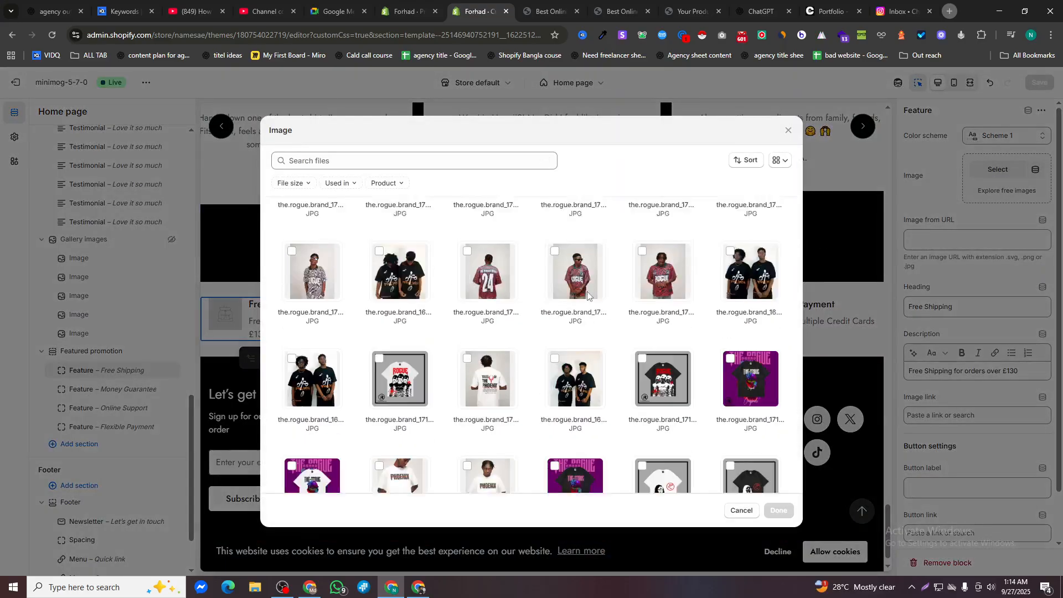
pyautogui.scroll(-10, 570, 287)
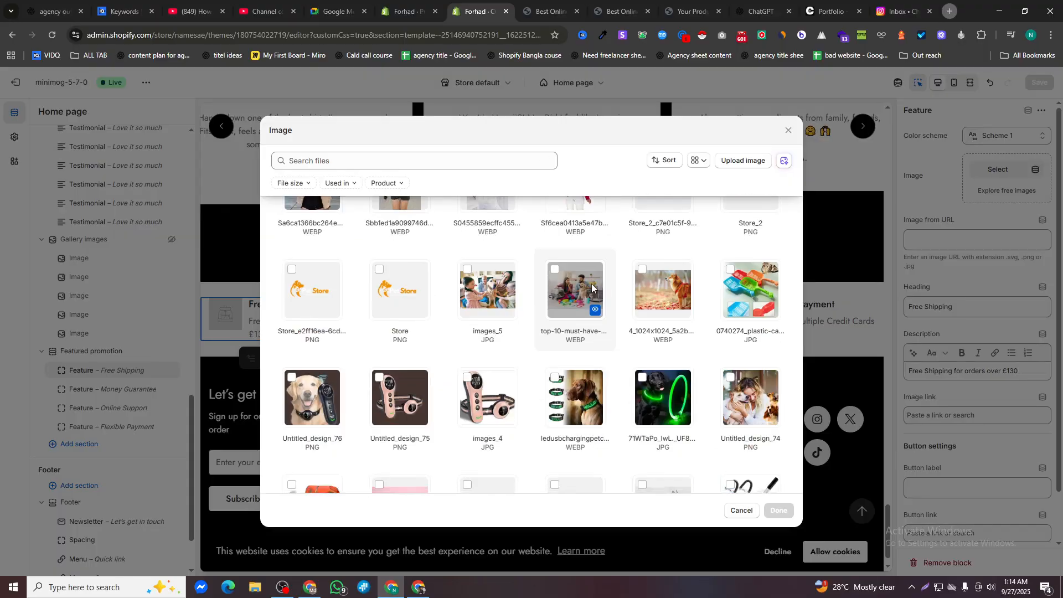
pyautogui.scroll(-3, 566, 287)
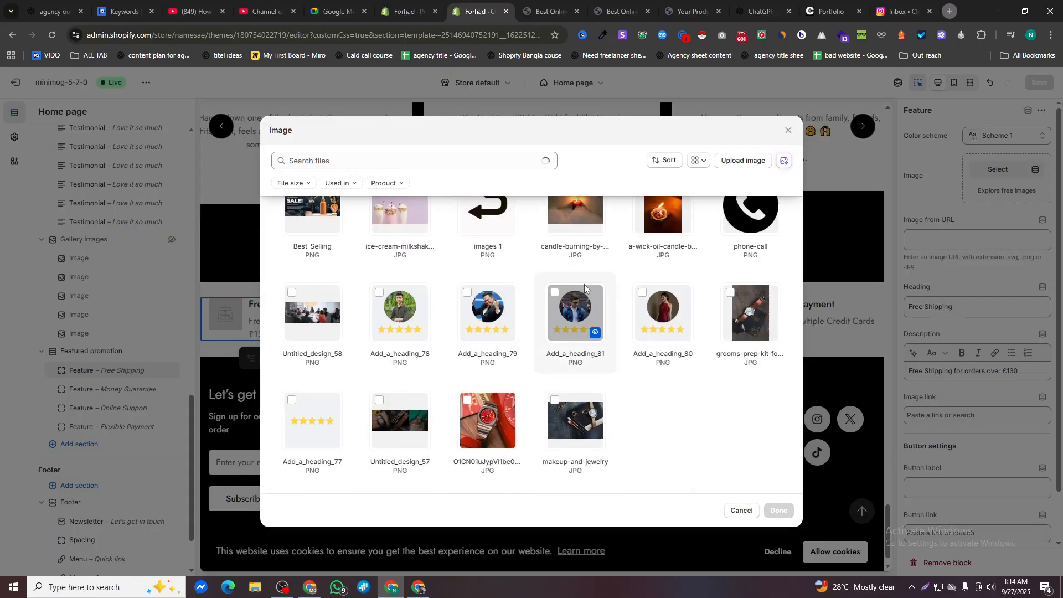
pyautogui.click(488, 216)
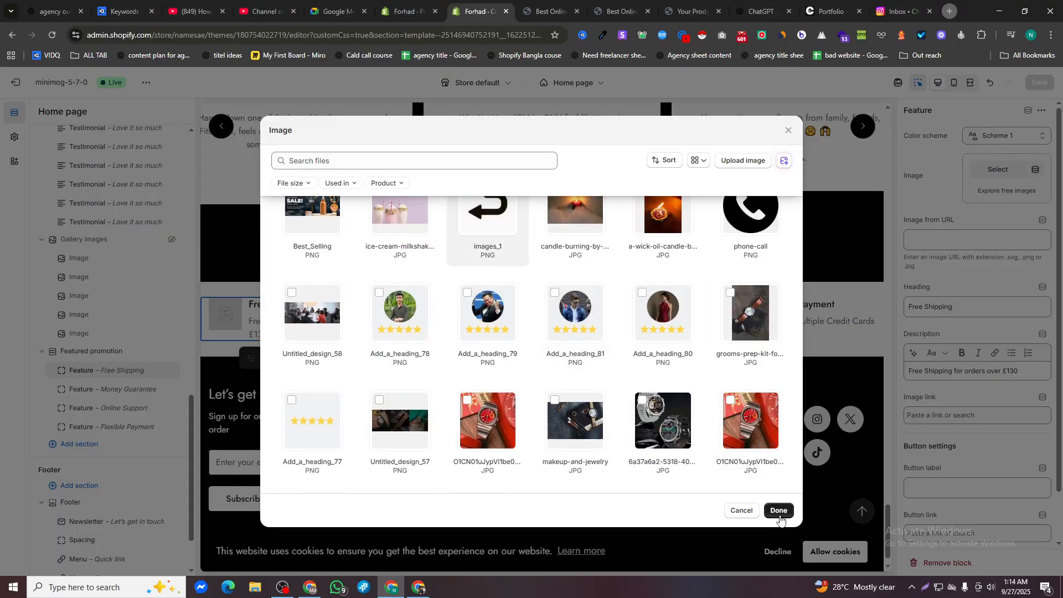
pyautogui.click(779, 512)
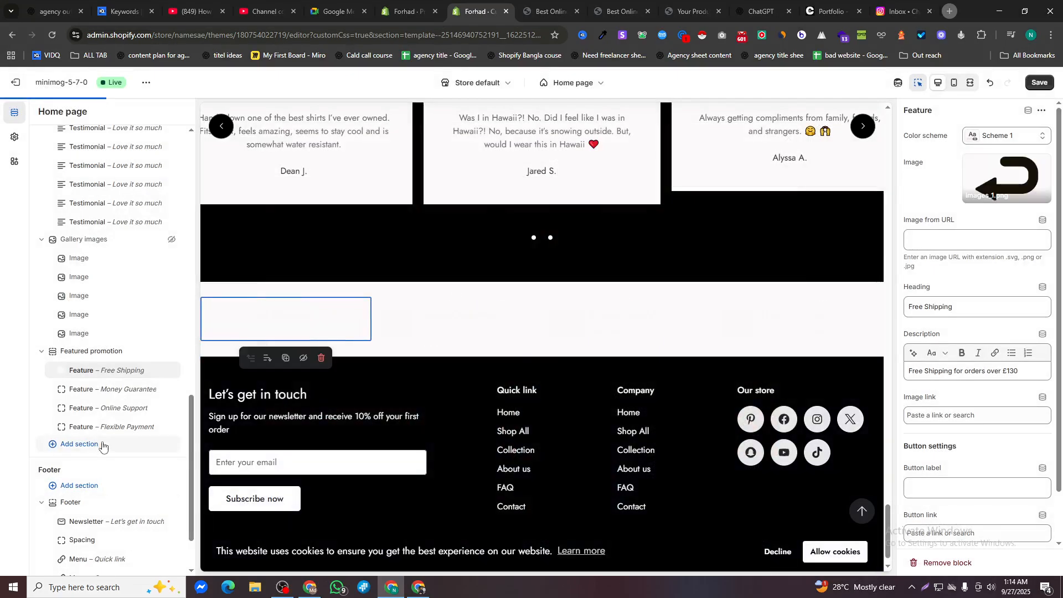
# Set phone-call.png as the image of the Money Guarantee feature in the Featured promotion section
pyautogui.click(108, 390)
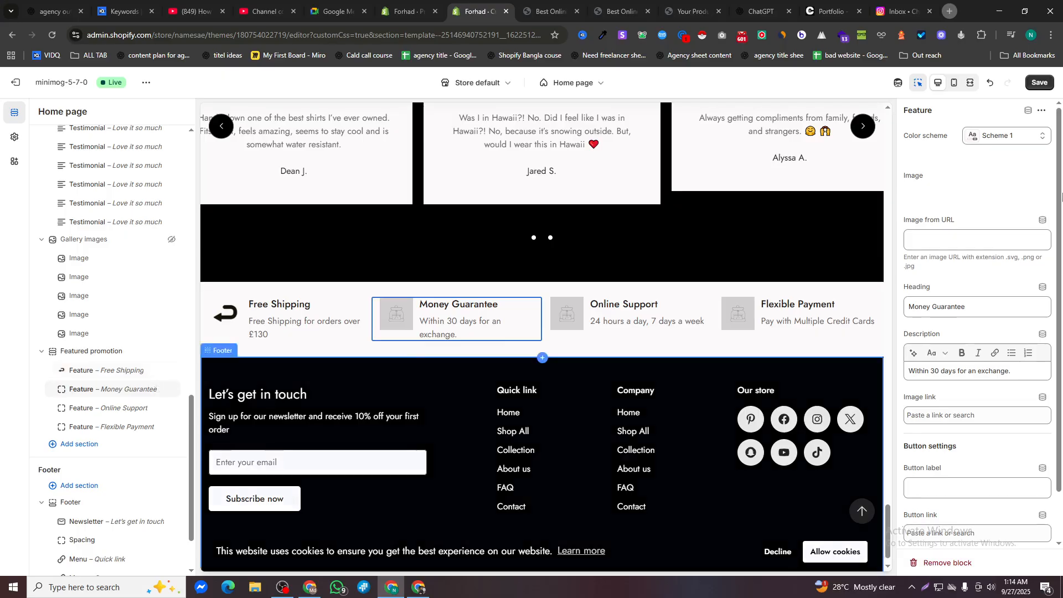
pyautogui.click(1003, 169)
pyautogui.scroll(-2, 567, 381)
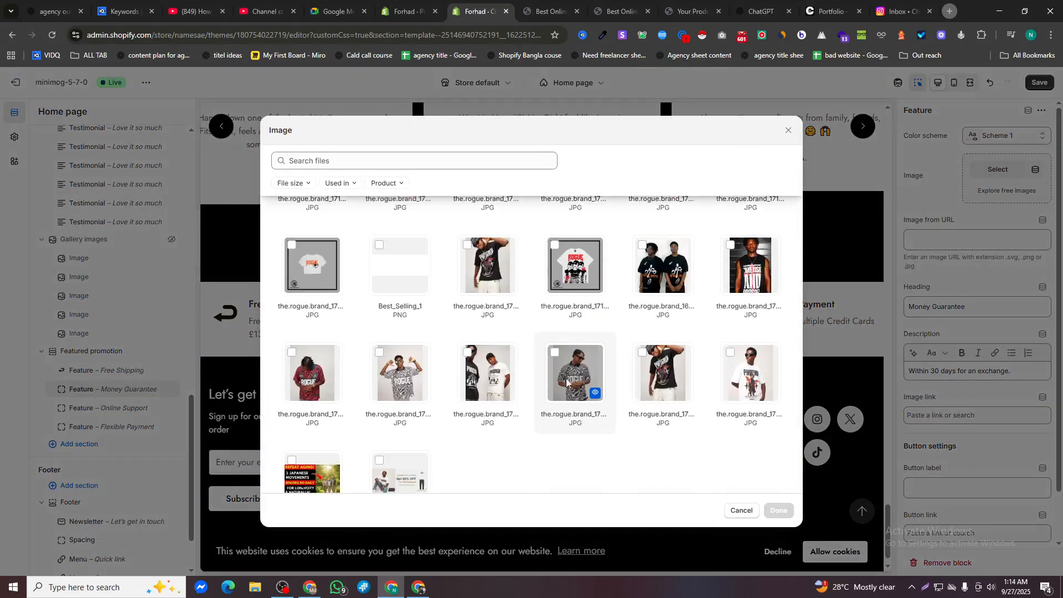
pyautogui.scroll(-10, 566, 381)
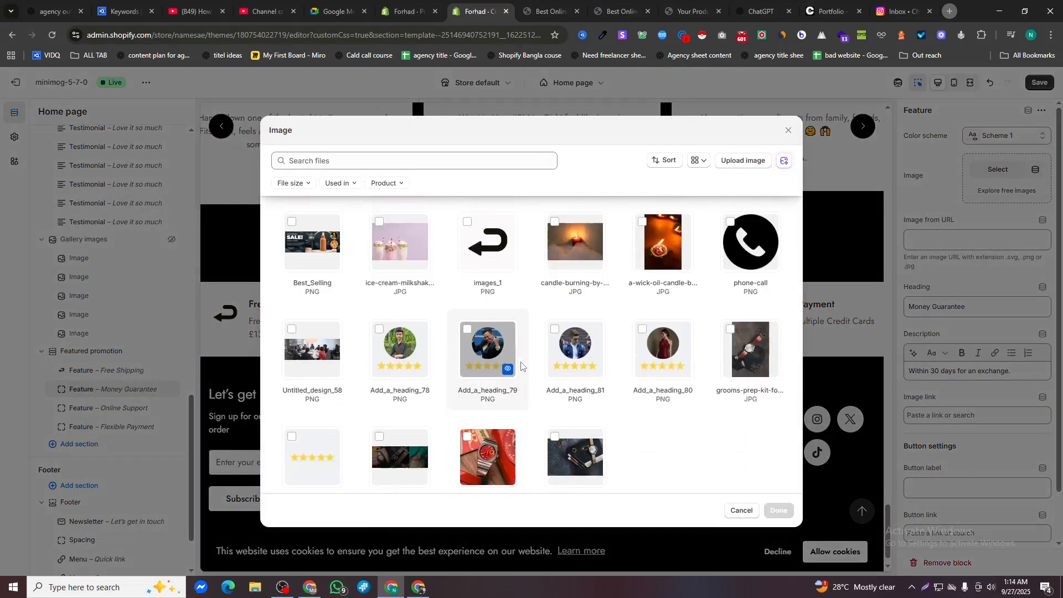
pyautogui.scroll(-3, 521, 366)
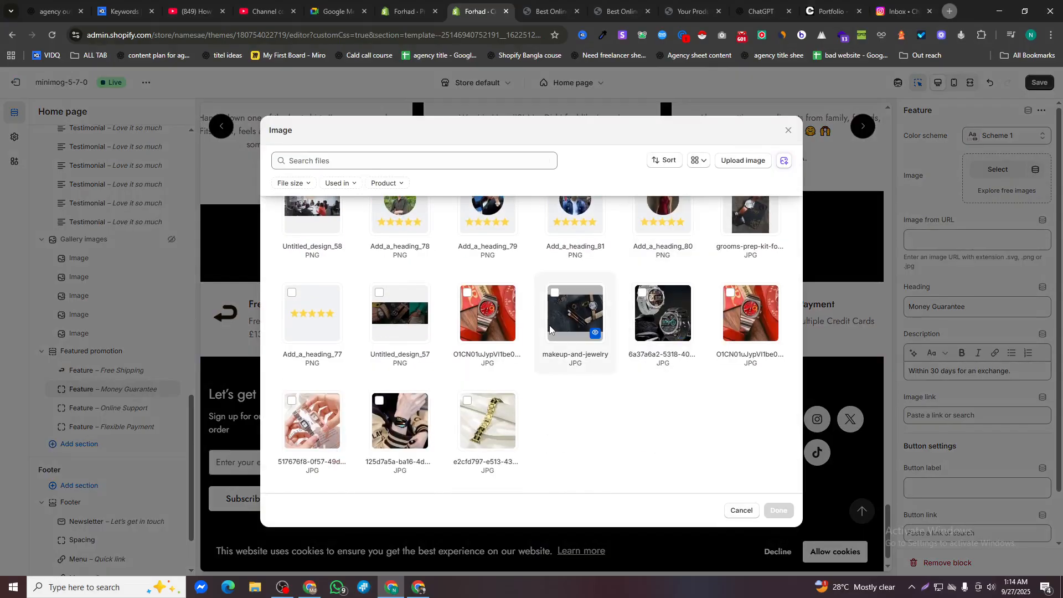
pyautogui.scroll(5, 741, 359)
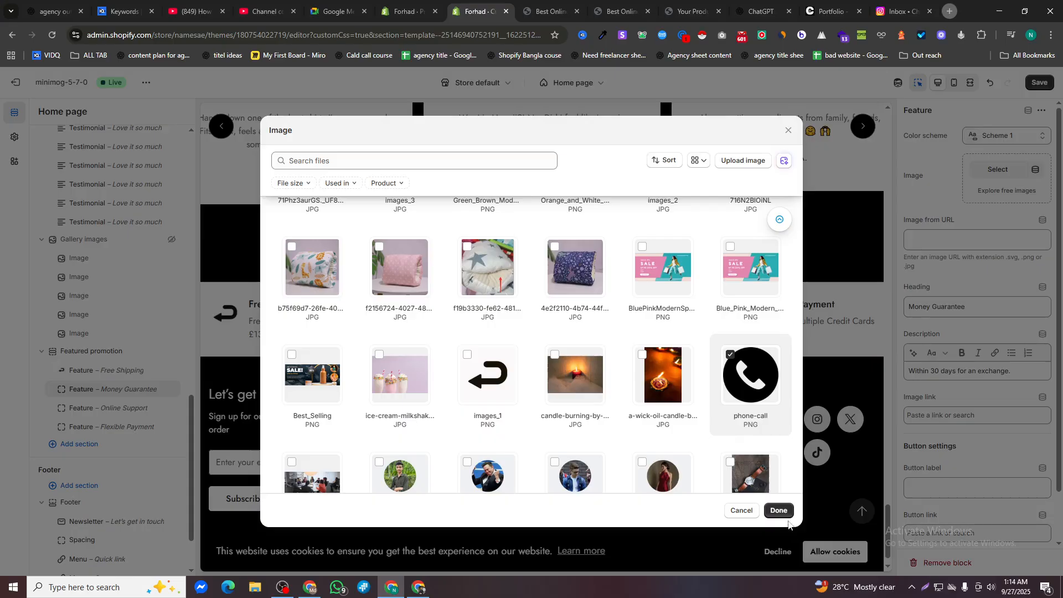
pyautogui.click(781, 512)
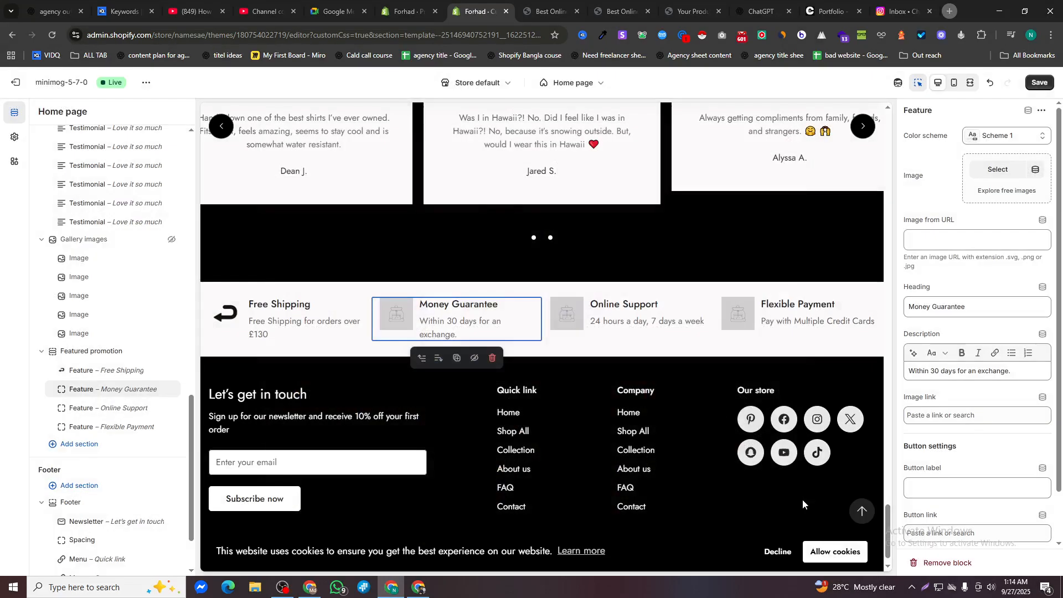
# Set images_1.png as the image of the Online Support feature in the Featured promotion section
pyautogui.click(589, 332)
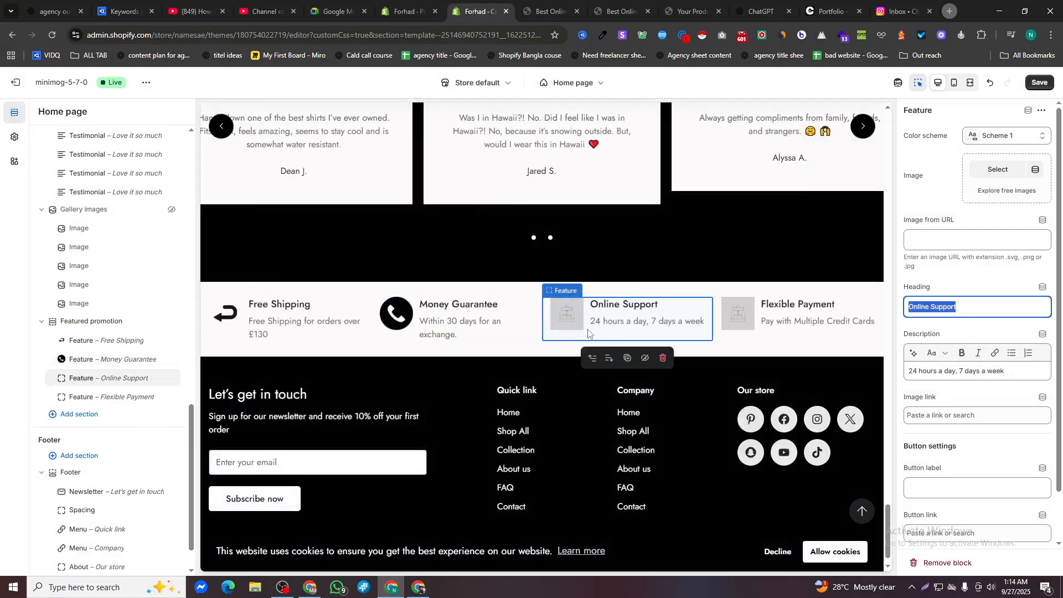
pyautogui.click(992, 175)
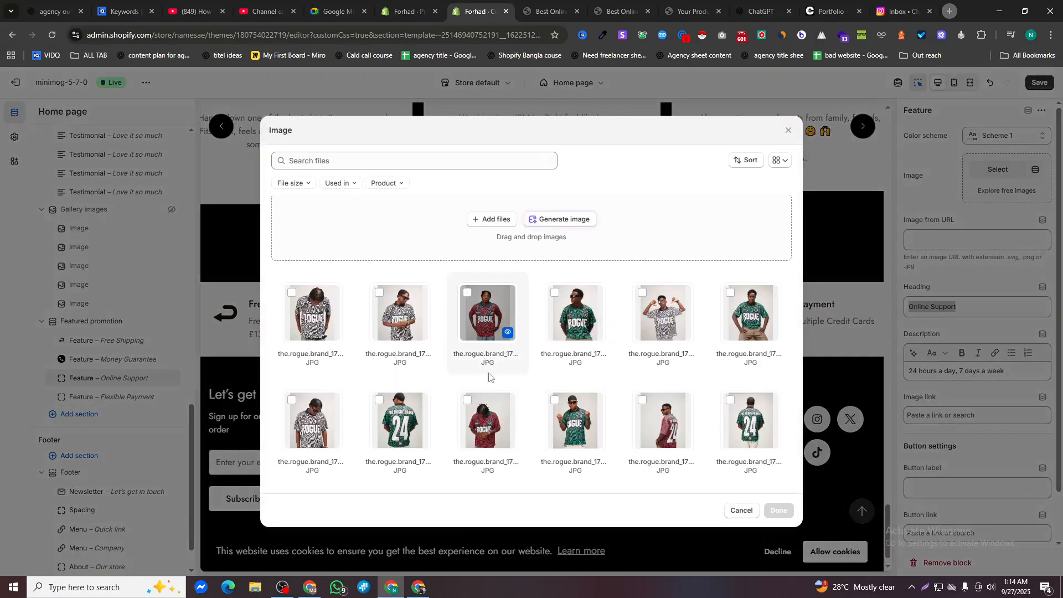
pyautogui.scroll(-5, 526, 383)
pyautogui.scroll(-5, 576, 393)
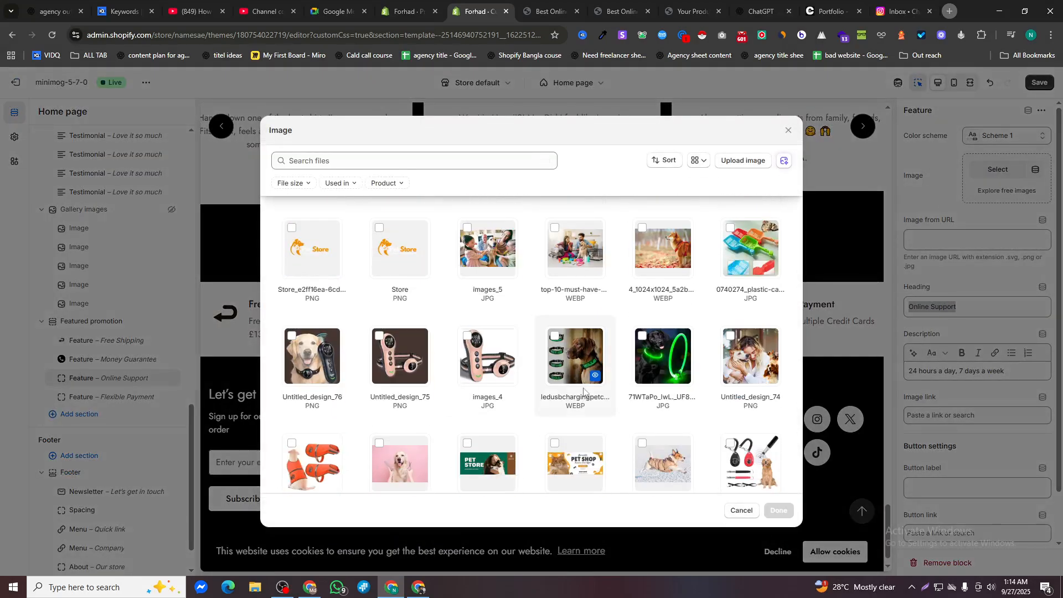
pyautogui.scroll(-2, 546, 400)
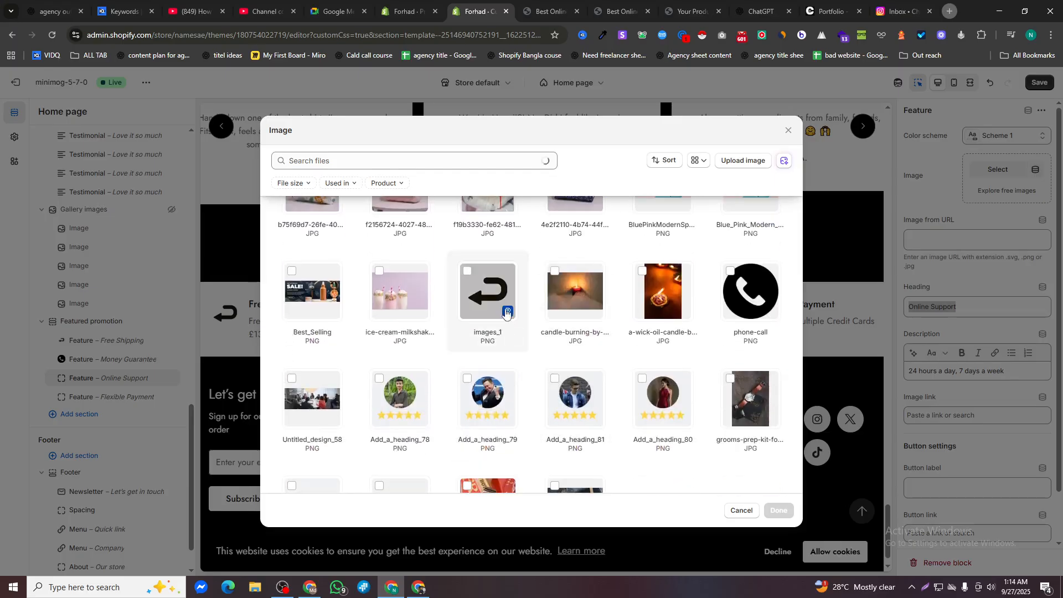
pyautogui.click(491, 296)
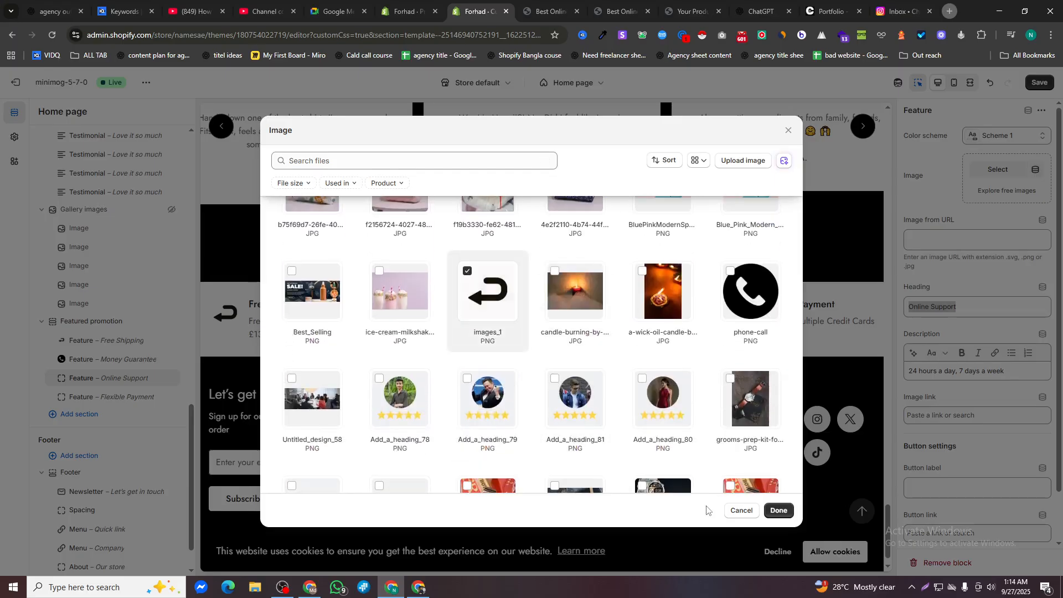
pyautogui.click(778, 511)
# For the Flexible Payment feature, search Google for "paymenticon" in a new tab and save The Noun Project's hand-and-coin icon to Downloads
pyautogui.click(745, 331)
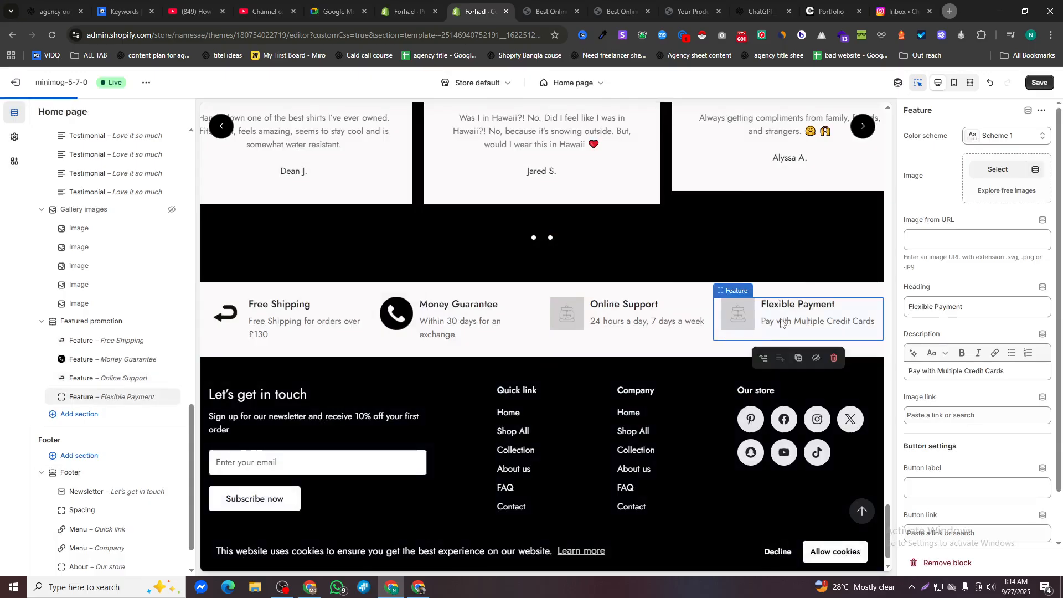
pyautogui.click(948, 14)
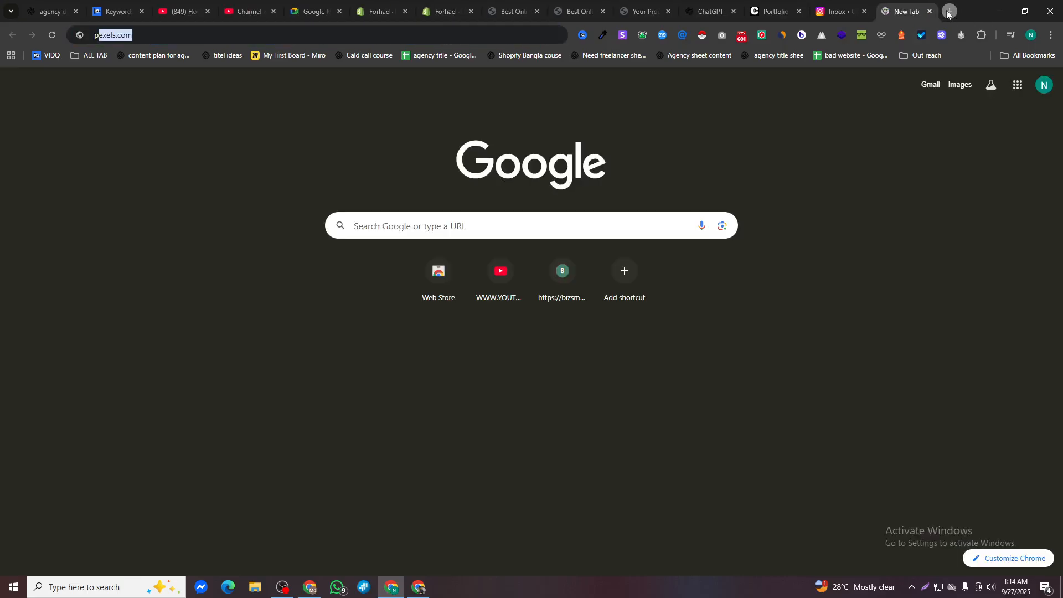
pyautogui.write('paymenticon')
pyautogui.press('Return')
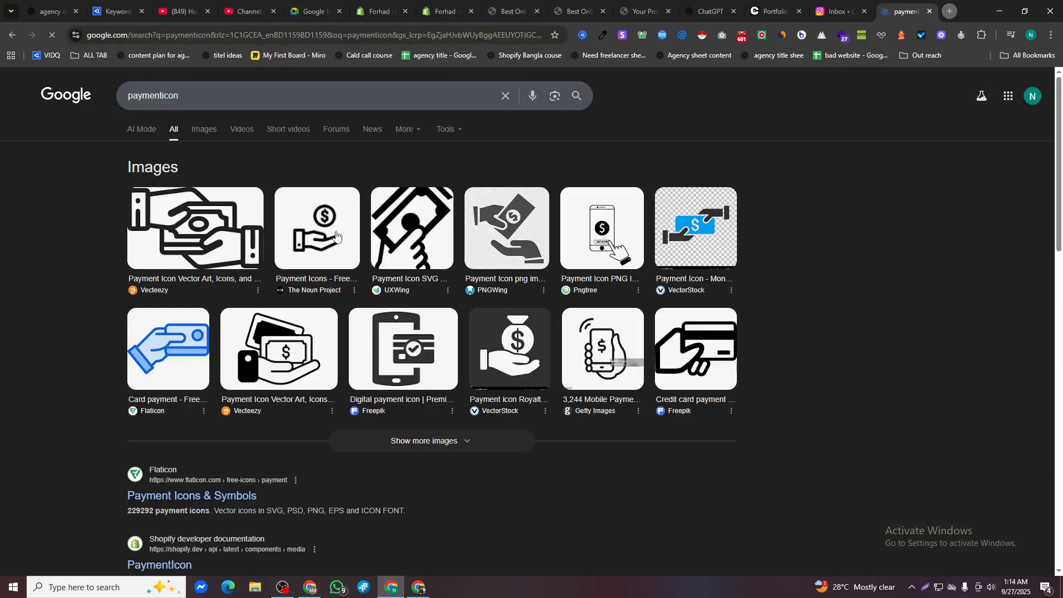
pyautogui.click(336, 237)
pyautogui.rightClick(872, 206)
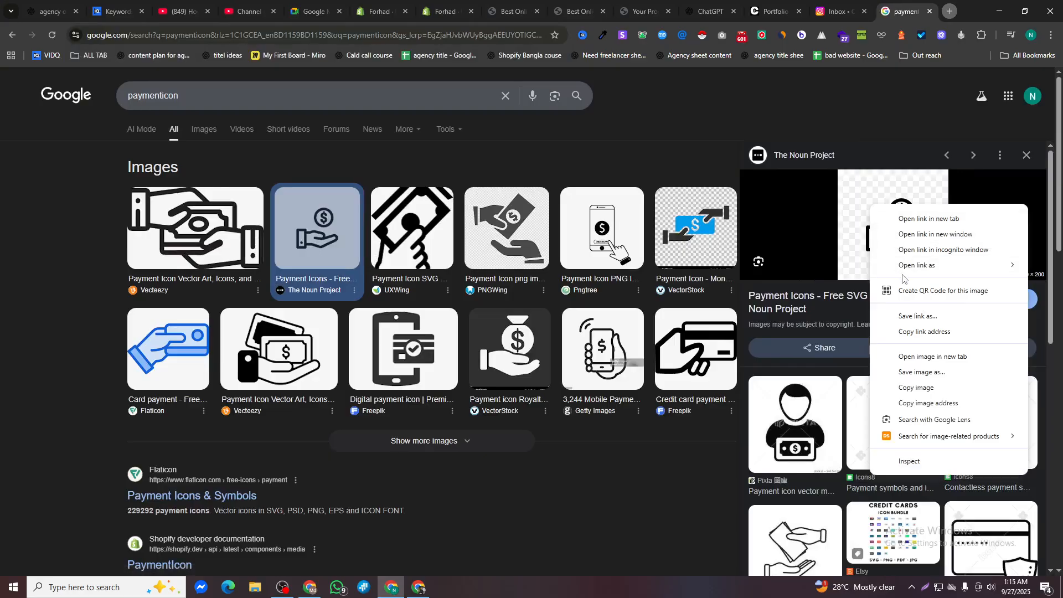
pyautogui.click(921, 372)
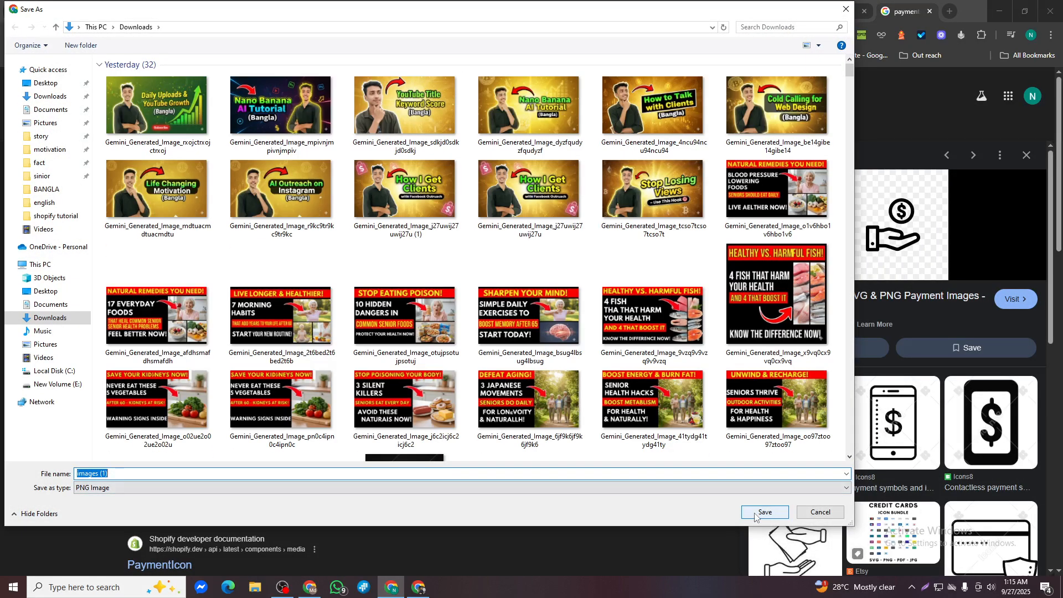
pyautogui.click(765, 513)
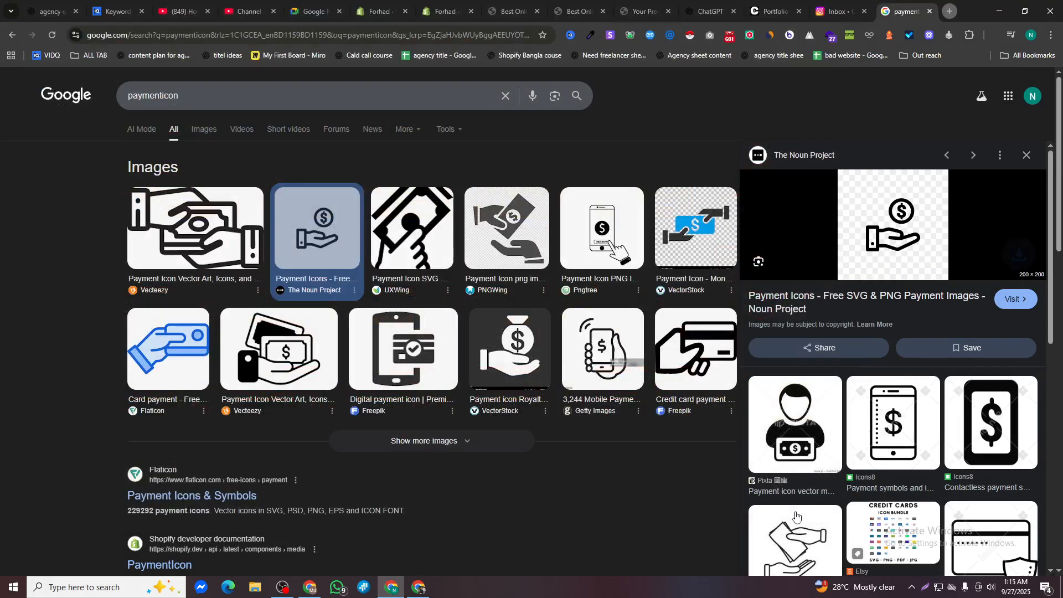
# Back in the theme editor, upload the downloaded images (1).png and set it as the Flexible Payment feature's image
pyautogui.click(381, 11)
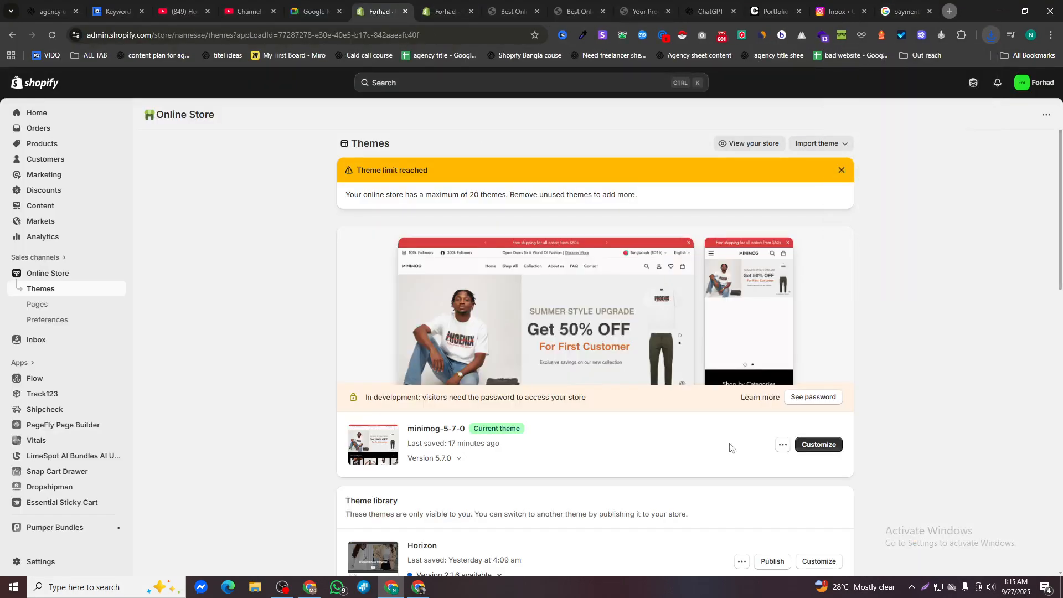
pyautogui.click(441, 7)
pyautogui.click(988, 174)
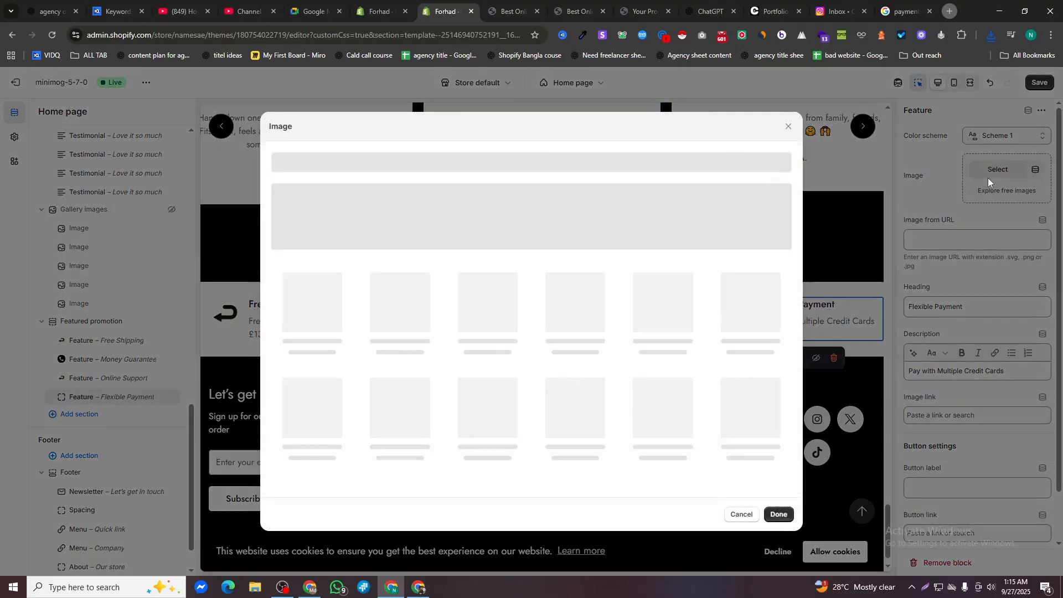
pyautogui.click(992, 35)
pyautogui.moveTo(880, 83); pyautogui.dragTo(675, 213)
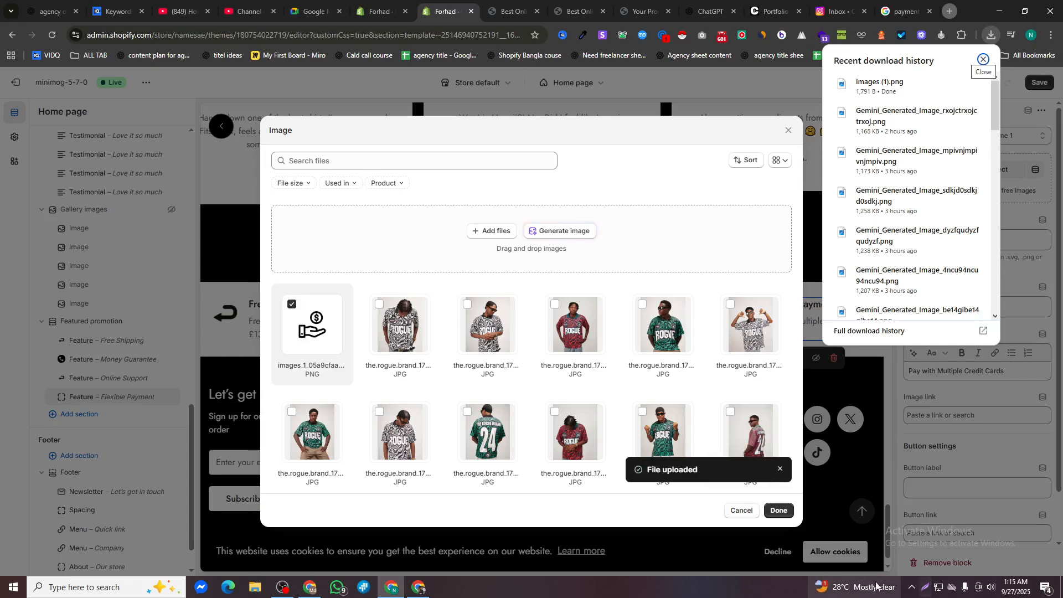
pyautogui.click(781, 513)
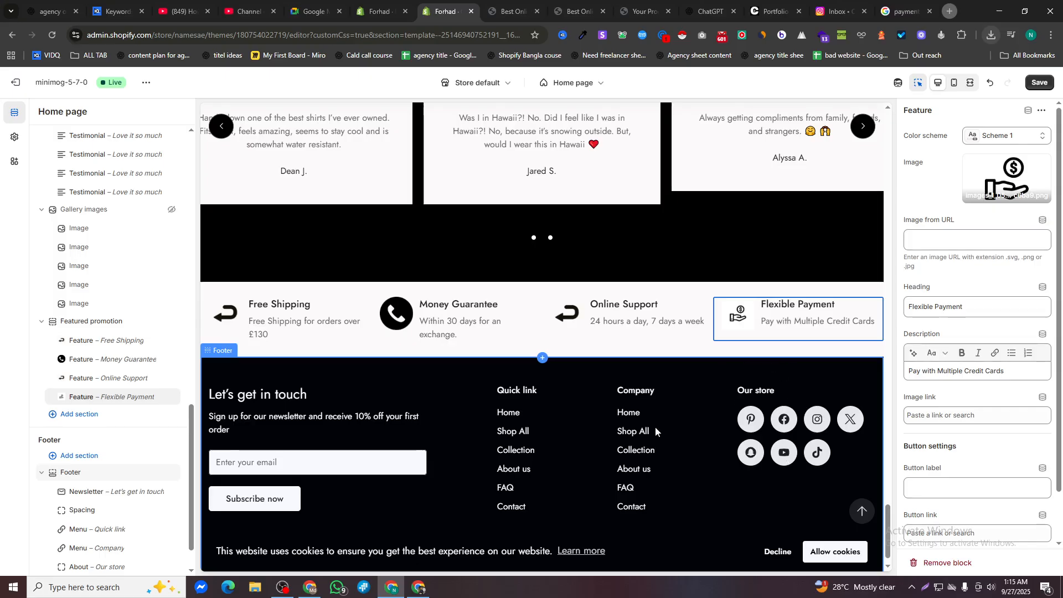
# Remove the current image from the Money Guarantee feature in the Featured promotion section
pyautogui.click(459, 304)
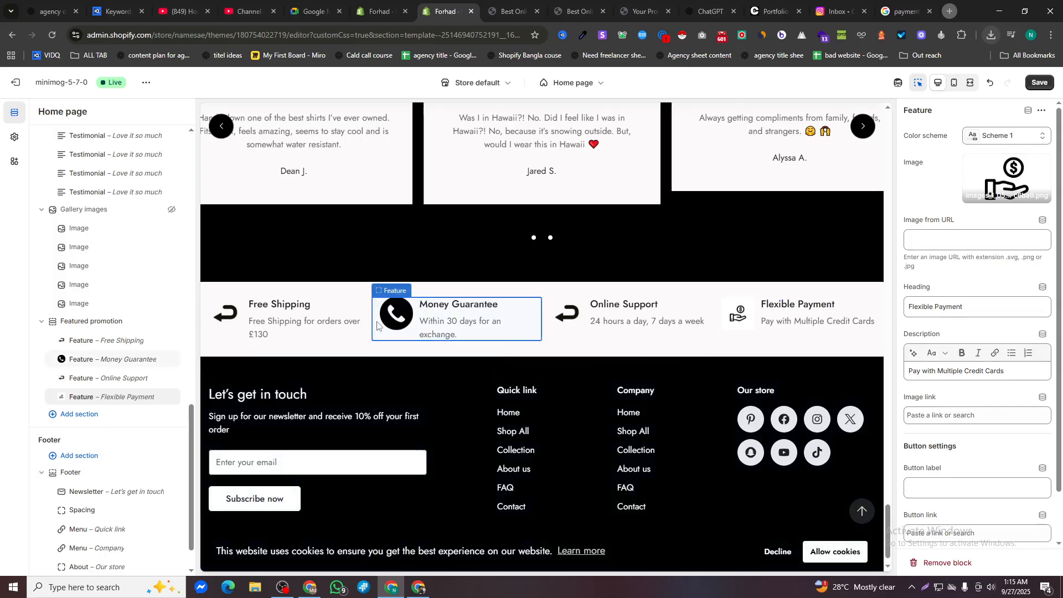
pyautogui.click(999, 188)
pyautogui.click(954, 276)
# Search Google for "money back guarantee icon" and save Vecteezy's 30 days money back guarantee icon to Downloads as a JPEG
pyautogui.click(904, 11)
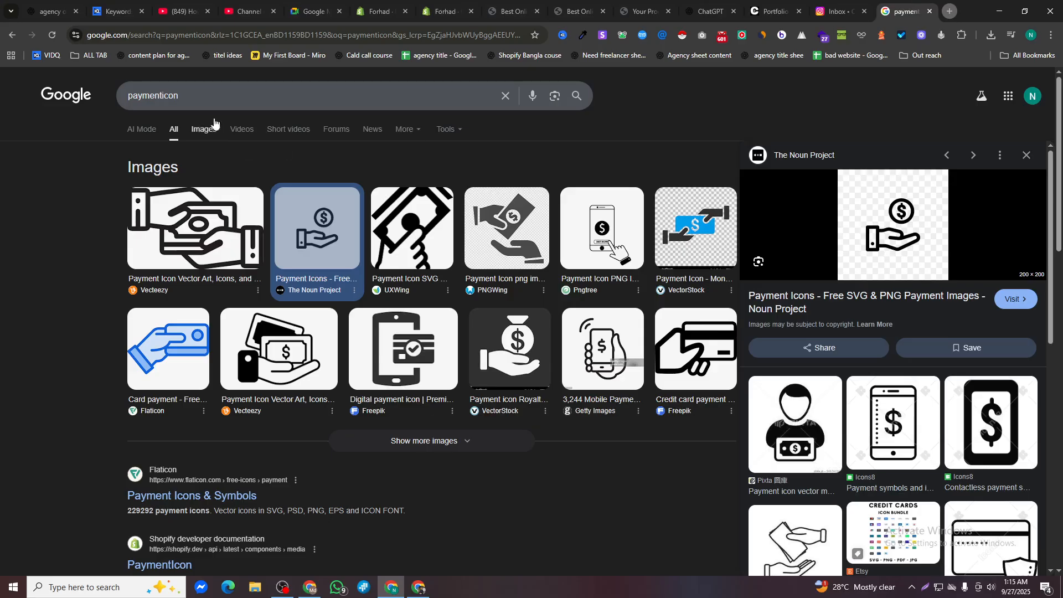
pyautogui.write('money back b')
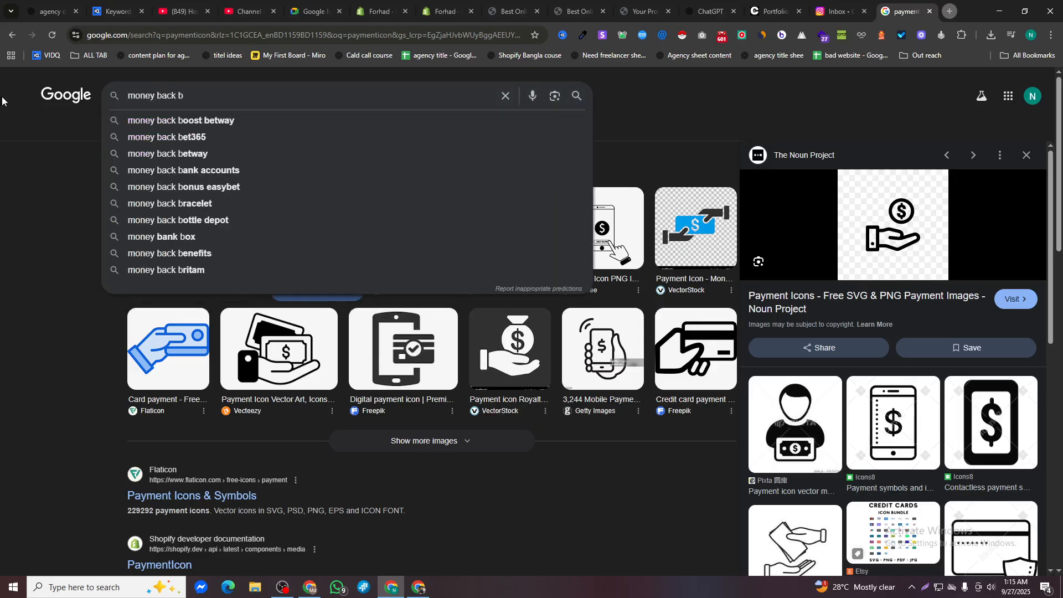
pyautogui.press('BackSpace')
pyautogui.click(150, 116)
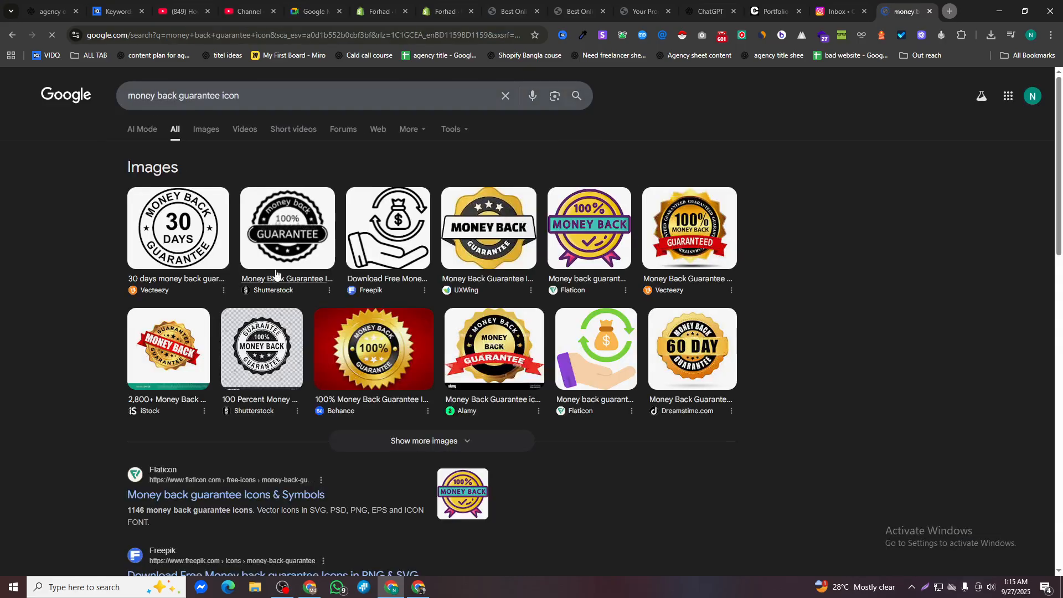
pyautogui.click(180, 236)
pyautogui.rightClick(856, 271)
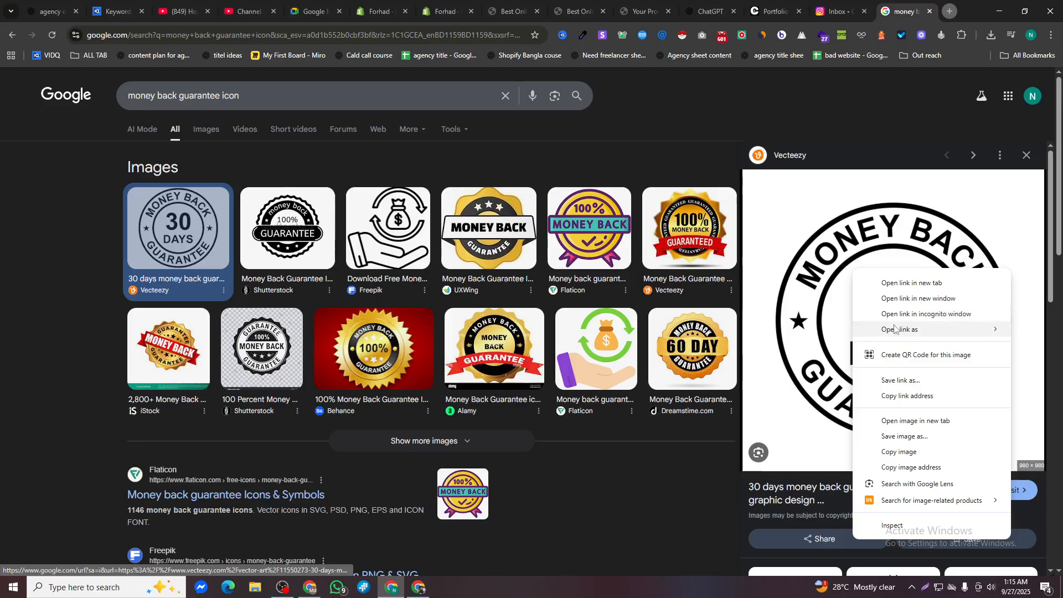
pyautogui.click(905, 437)
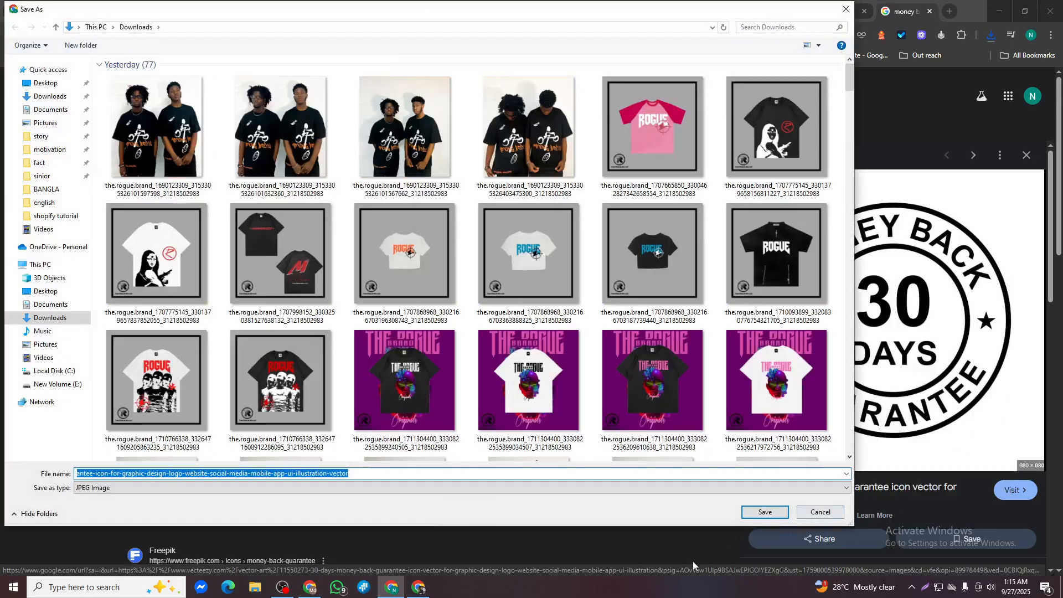
pyautogui.click(781, 517)
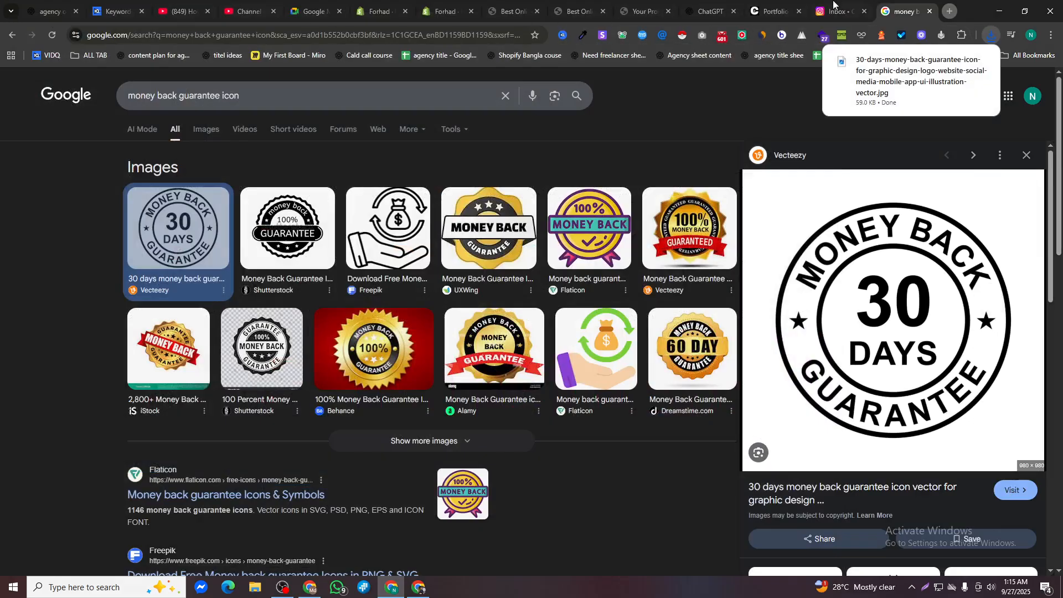
# Back in the theme editor, set the downloaded 30 days guarantee icon as the Money Guarantee feature's image and save the theme
pyautogui.click(444, 6)
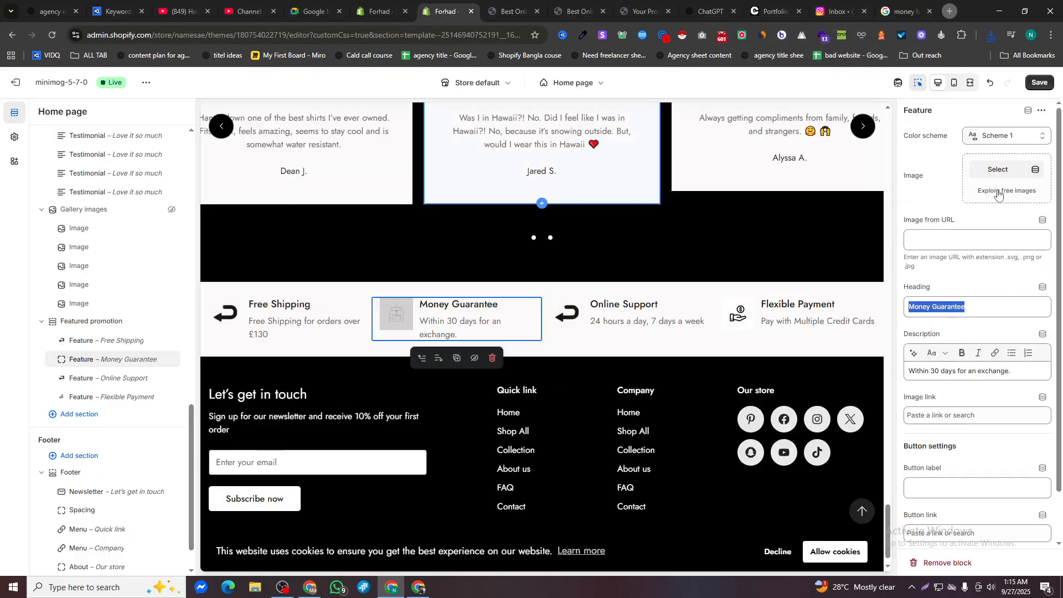
pyautogui.click(1002, 170)
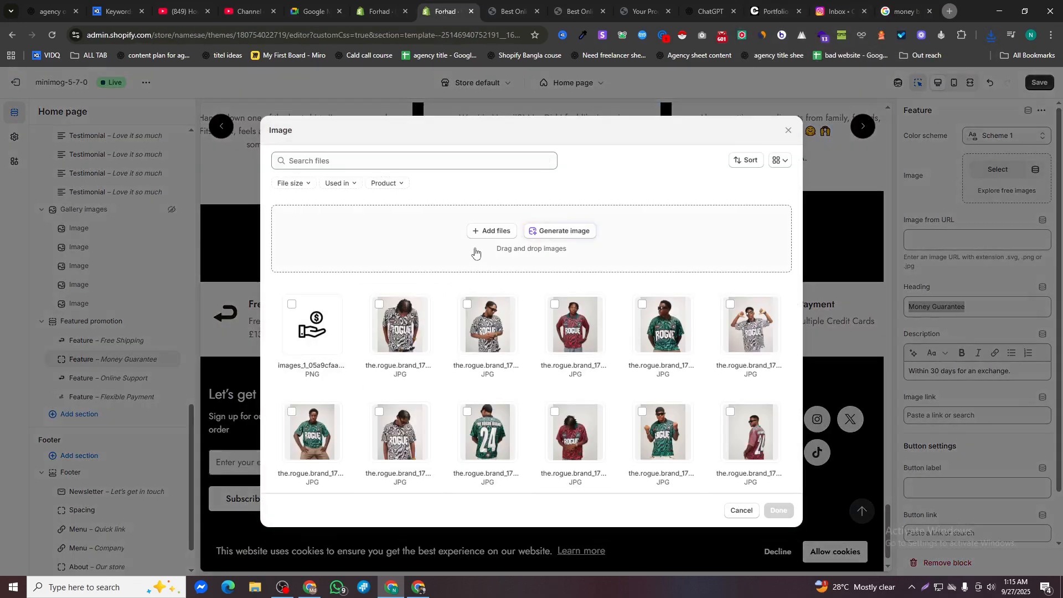
pyautogui.click(788, 131)
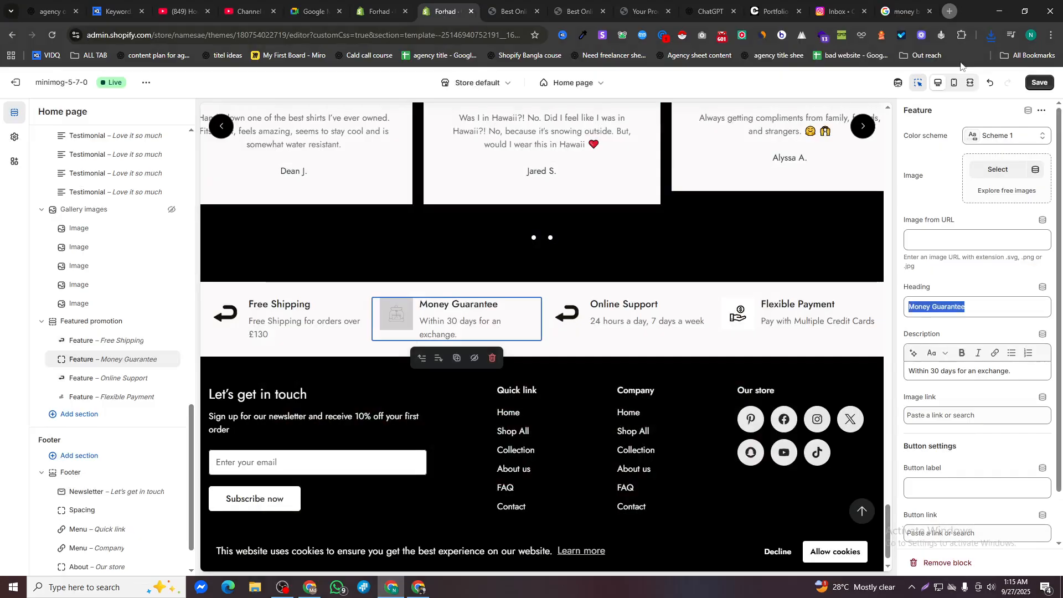
pyautogui.click(991, 36)
pyautogui.moveTo(925, 97); pyautogui.dragTo(1014, 173)
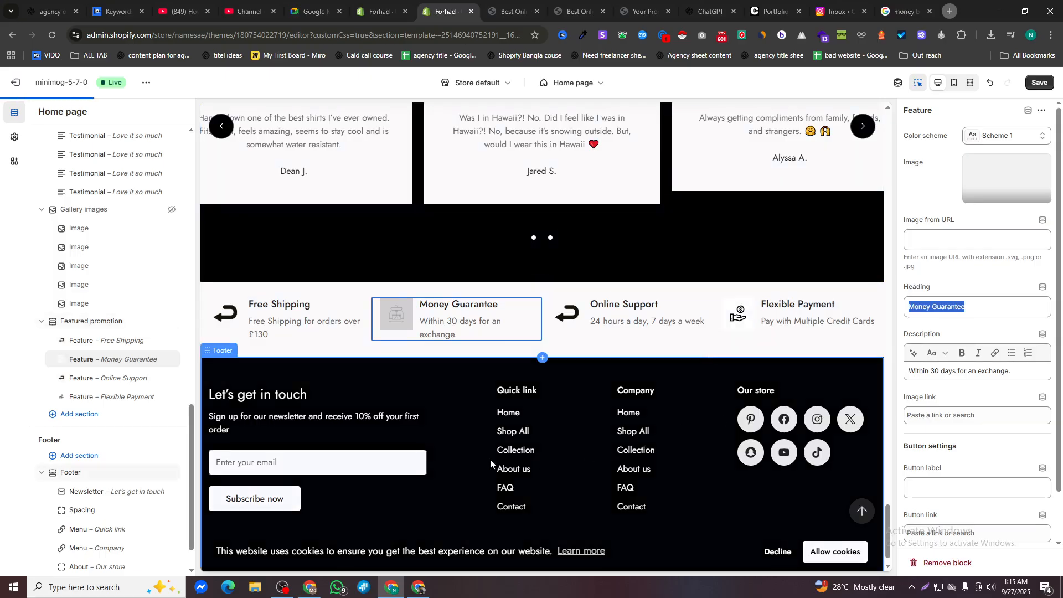
pyautogui.click(1037, 84)
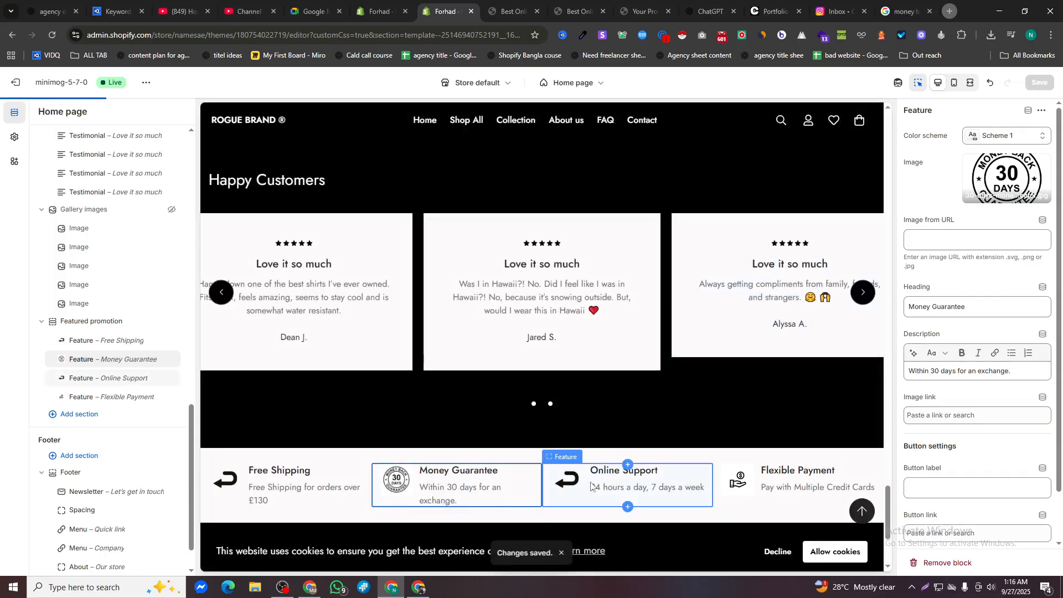
# Leave the theme editor and open the Final manu navigation menu in the store's content settings
pyautogui.scroll(5, 214, 145)
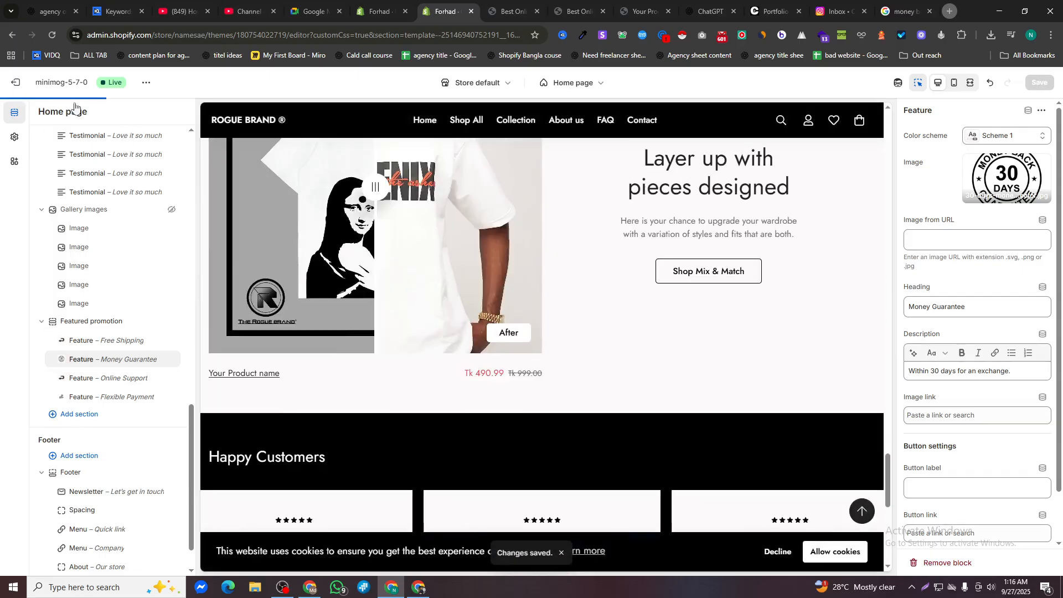
pyautogui.click(16, 82)
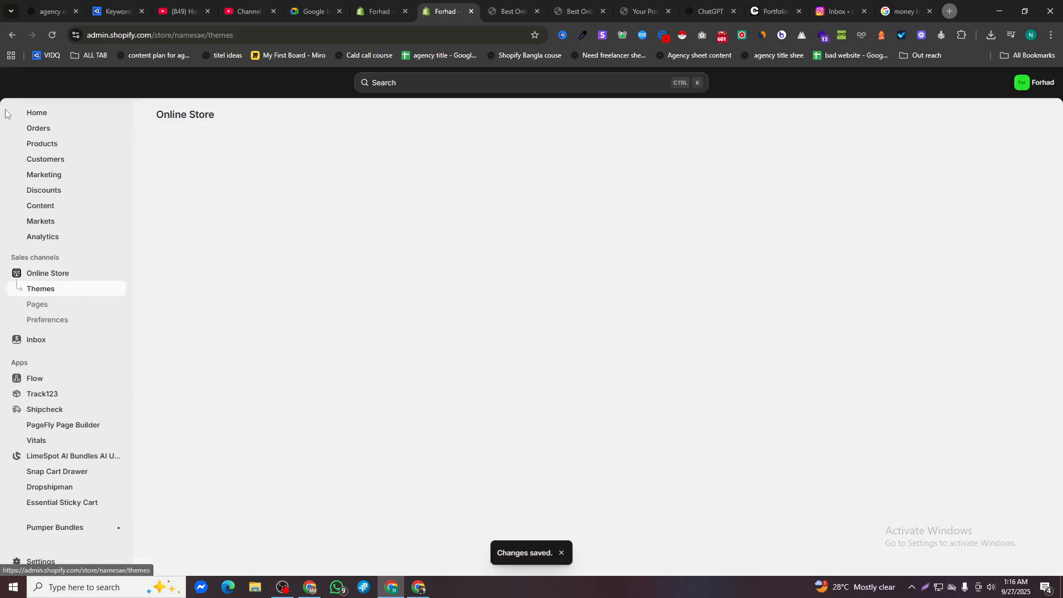
pyautogui.click(47, 208)
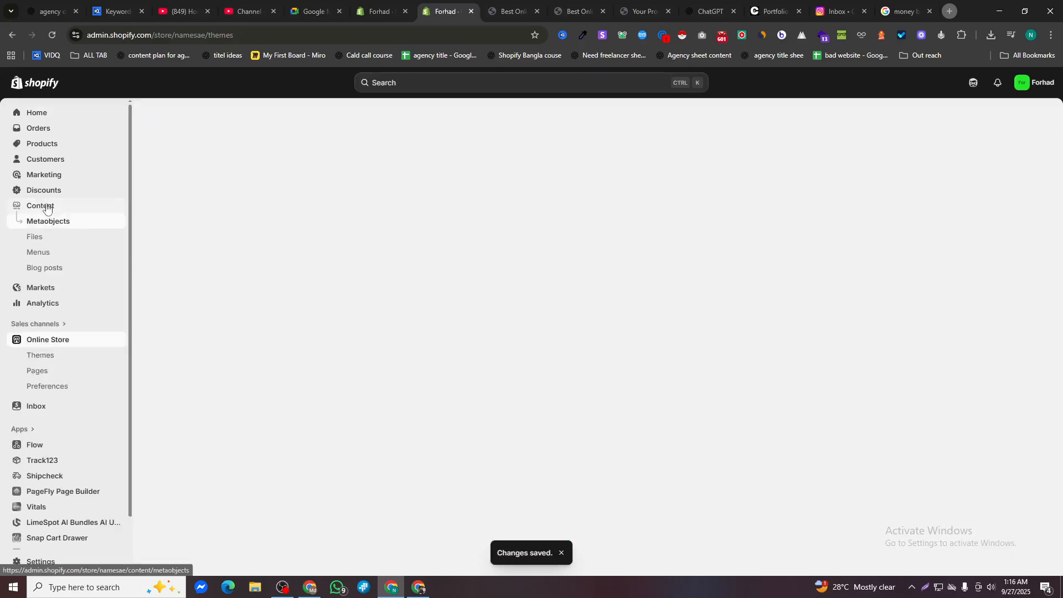
pyautogui.click(46, 253)
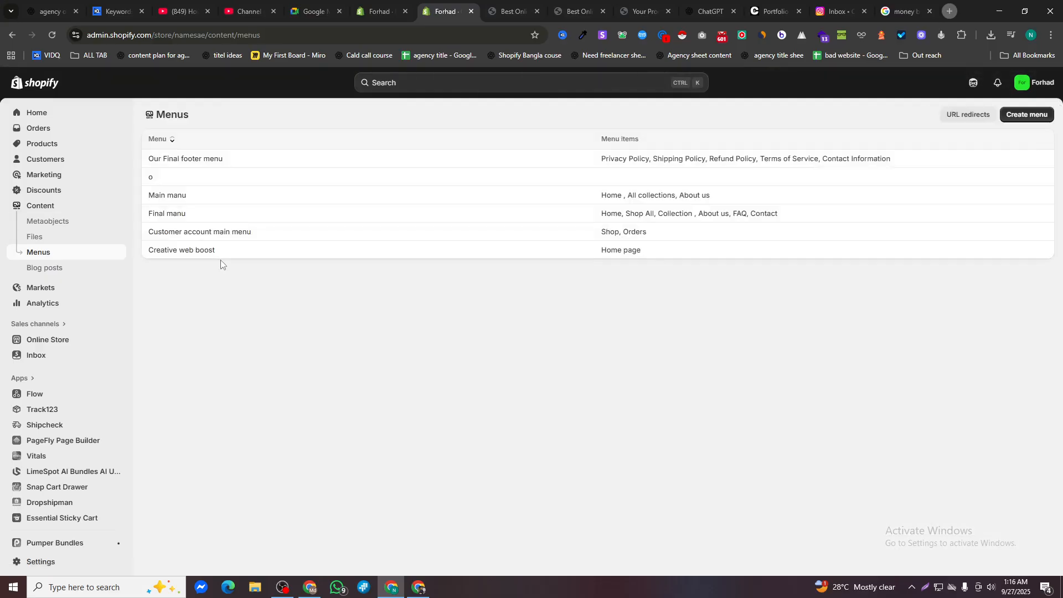
pyautogui.click(167, 197)
pyautogui.click(40, 253)
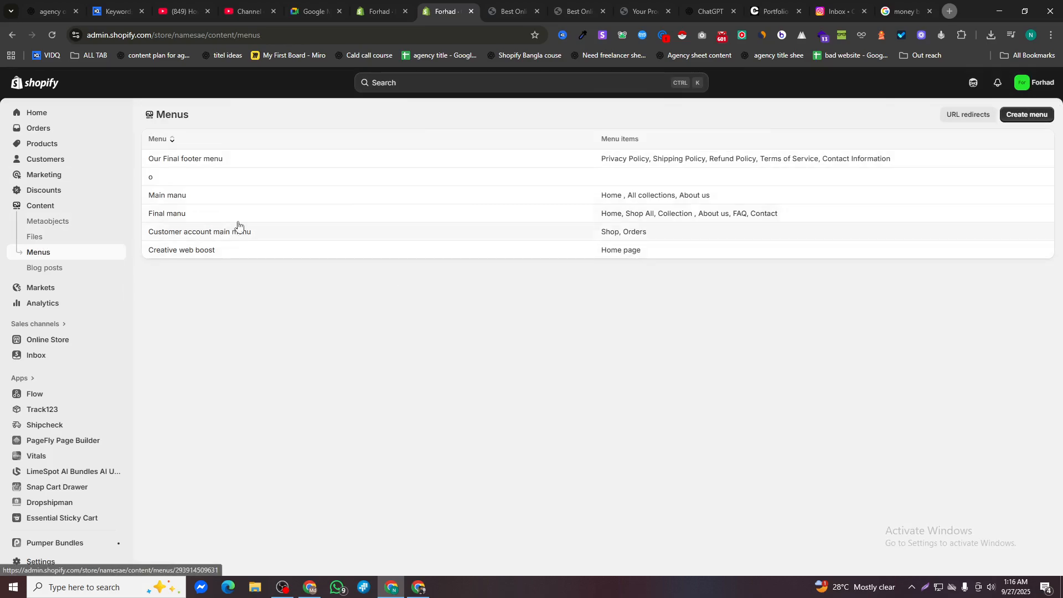
pyautogui.click(426, 223)
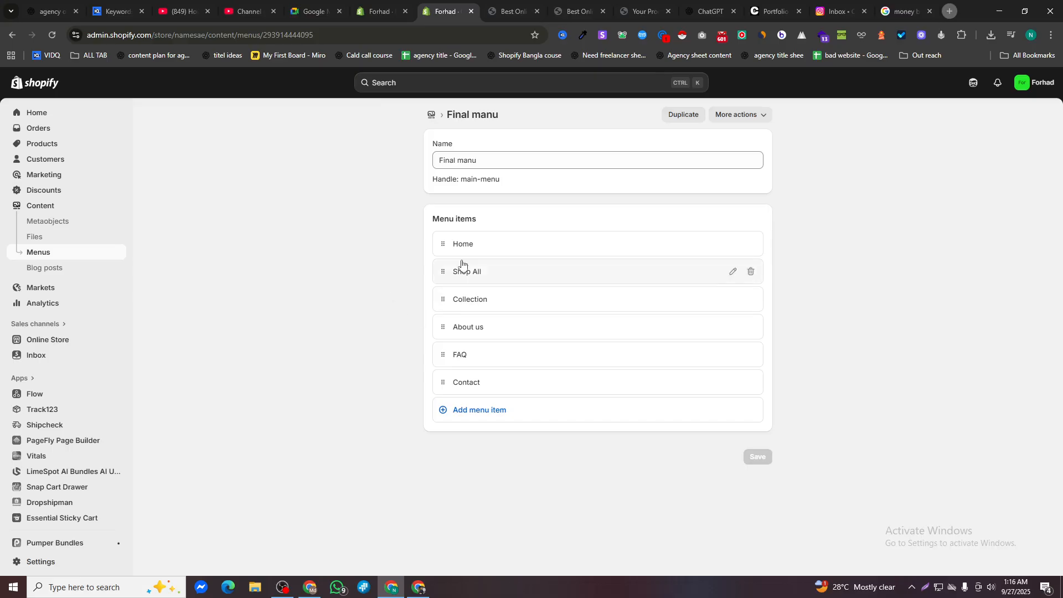
# Check the links behind the Shop All, Collection, About us, FAQ and Contact items of the Final manu menu
pyautogui.click(739, 280)
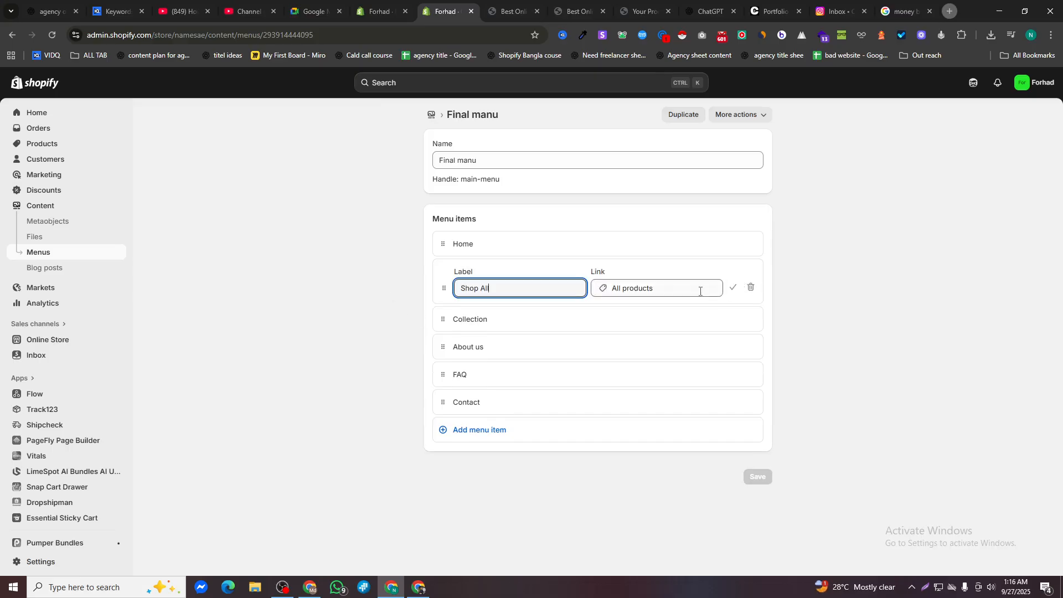
pyautogui.click(733, 290)
pyautogui.click(732, 300)
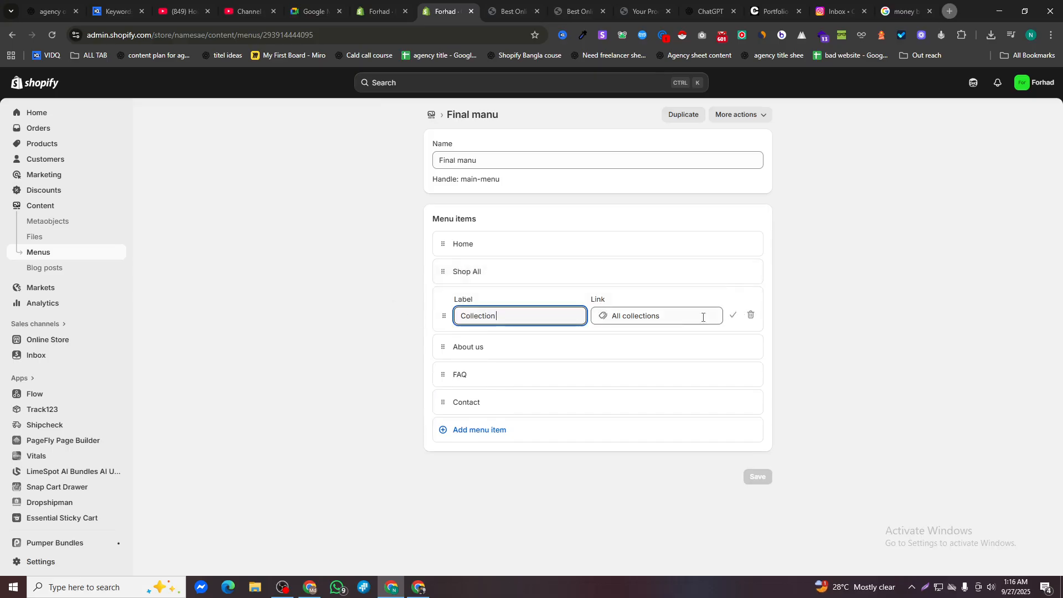
pyautogui.click(733, 316)
pyautogui.click(734, 328)
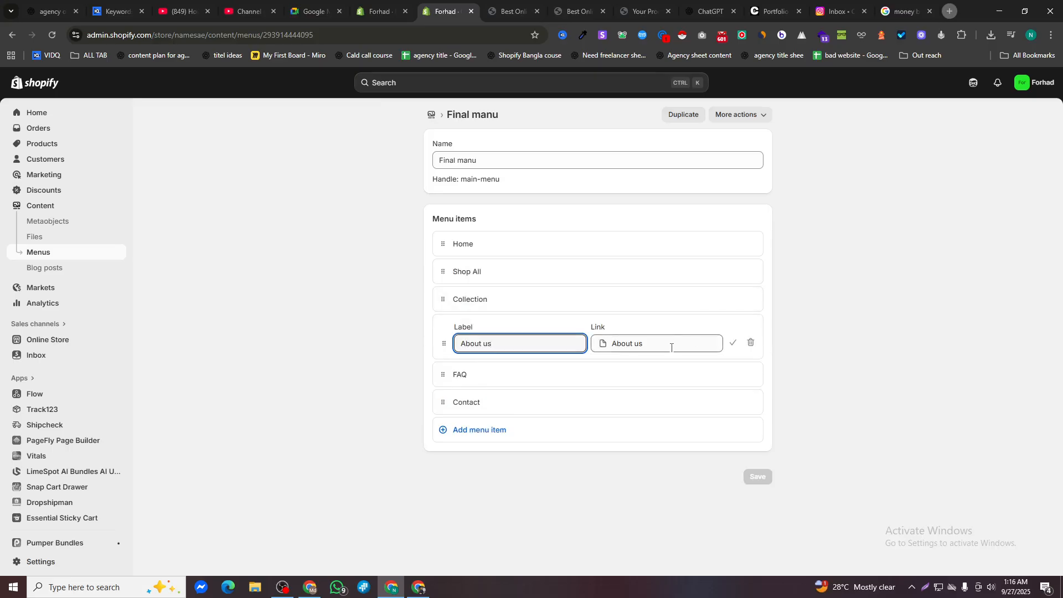
pyautogui.click(733, 346)
pyautogui.click(730, 355)
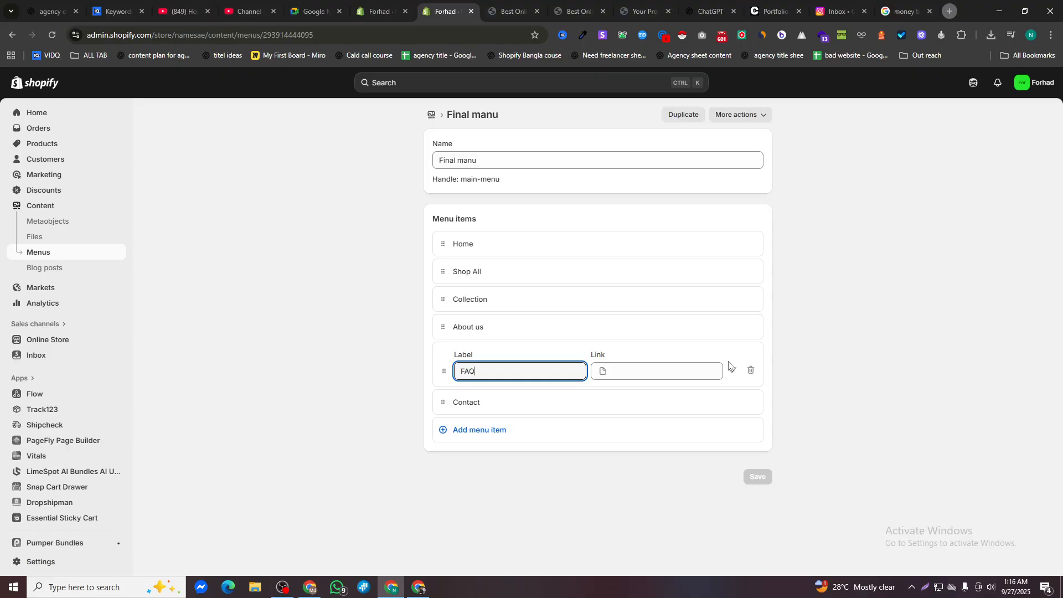
pyautogui.click(733, 371)
pyautogui.click(734, 381)
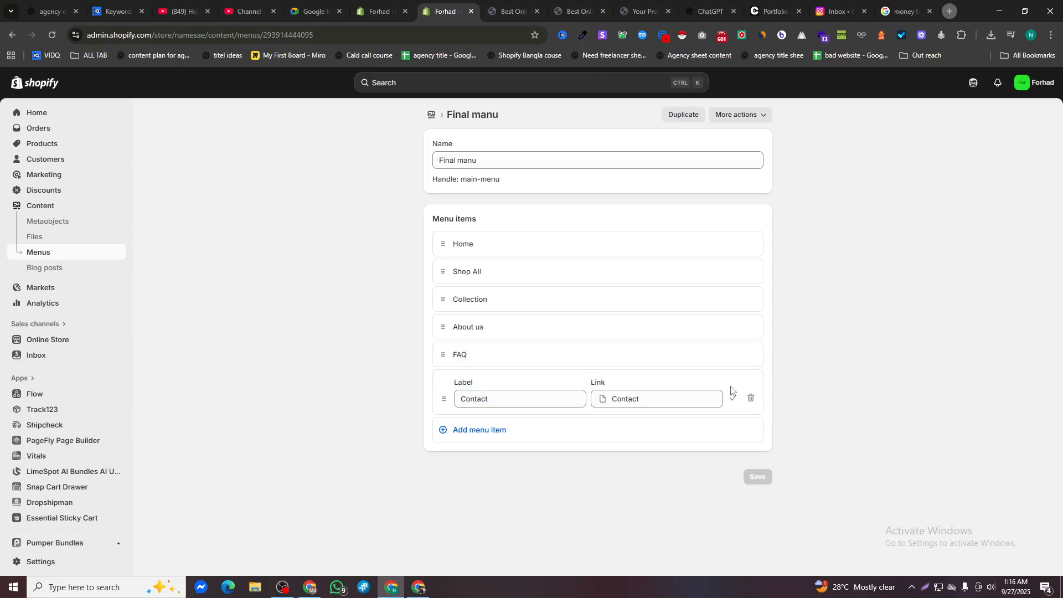
pyautogui.click(733, 396)
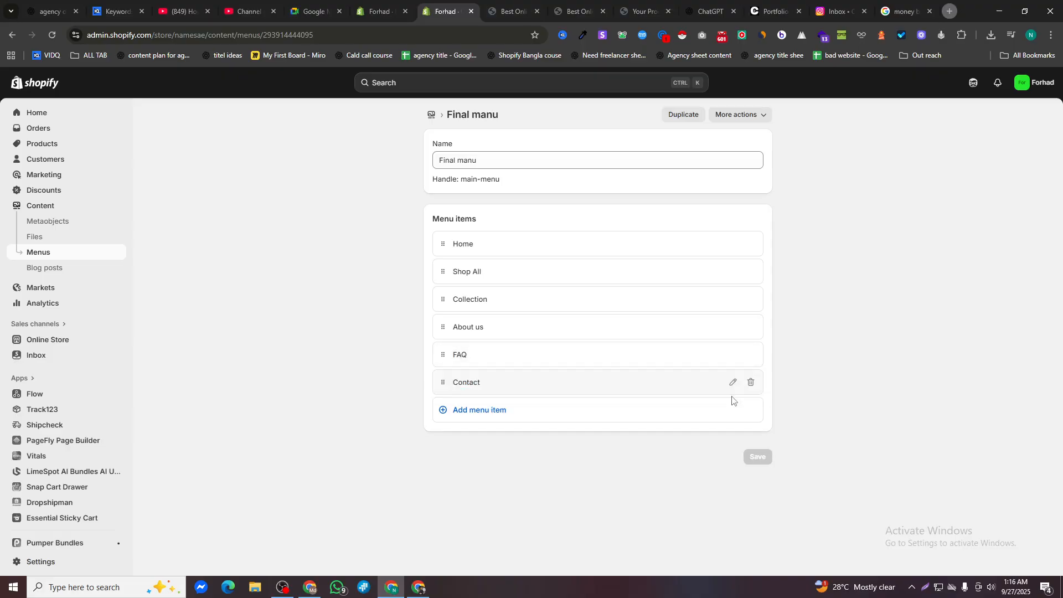
# Reload the storefront home page and review it from the footer area up to the slideshow, paging through the Happy Customers testimonials
pyautogui.click(575, 6)
pyautogui.click(53, 36)
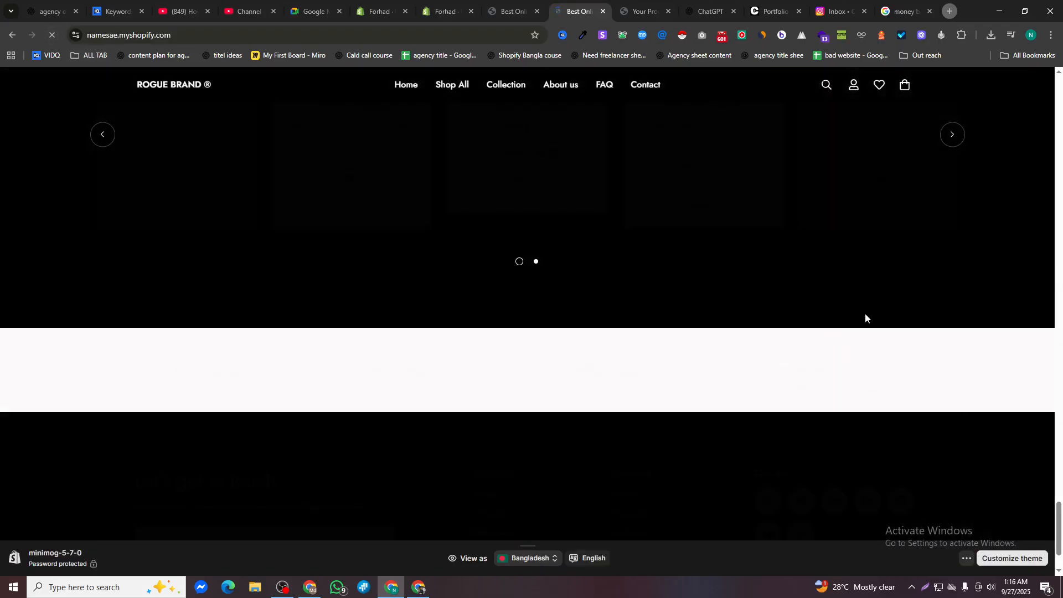
pyautogui.scroll(6, 619, 414)
pyautogui.scroll(-8, 580, 415)
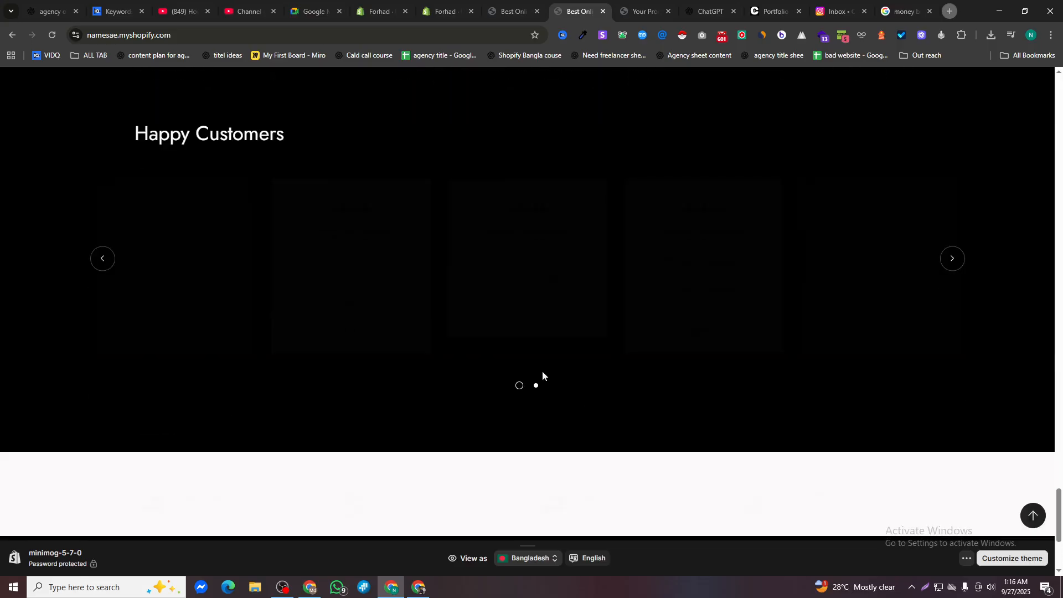
pyautogui.scroll(5, 375, 344)
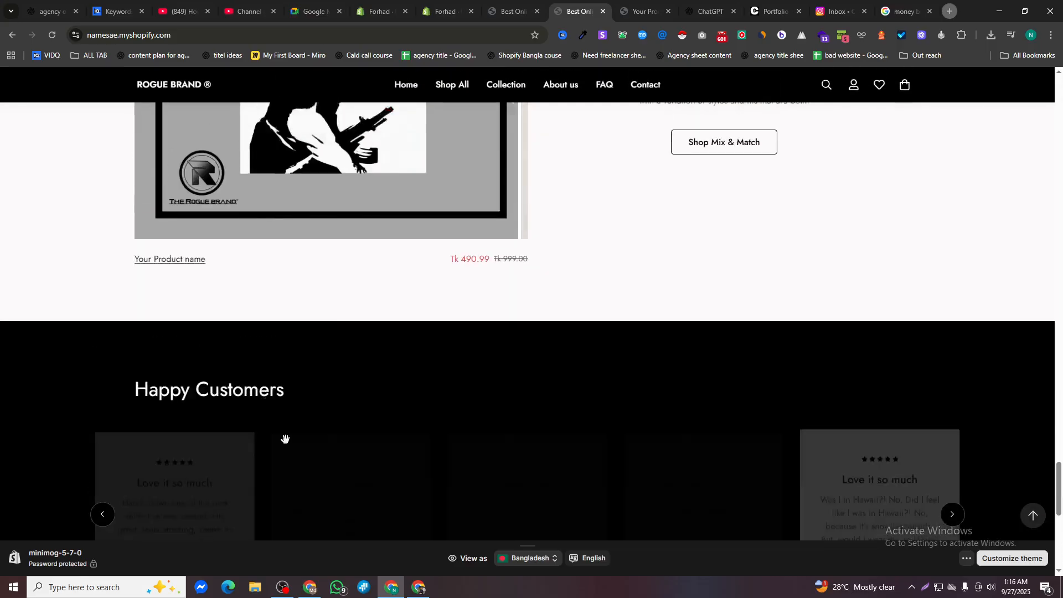
pyautogui.scroll(-4, 598, 387)
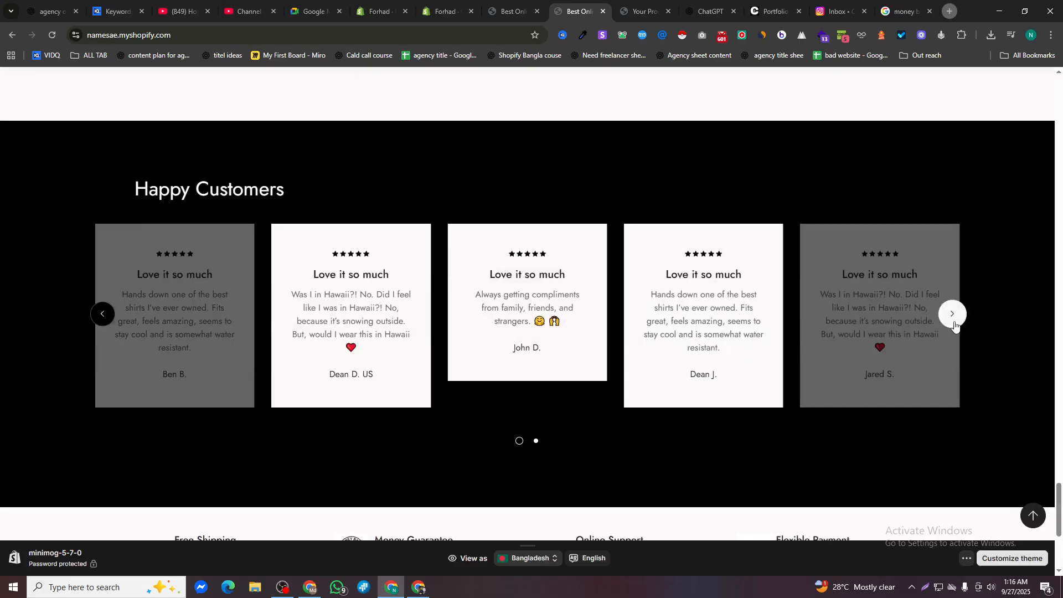
pyautogui.click(954, 323)
pyautogui.click(954, 321)
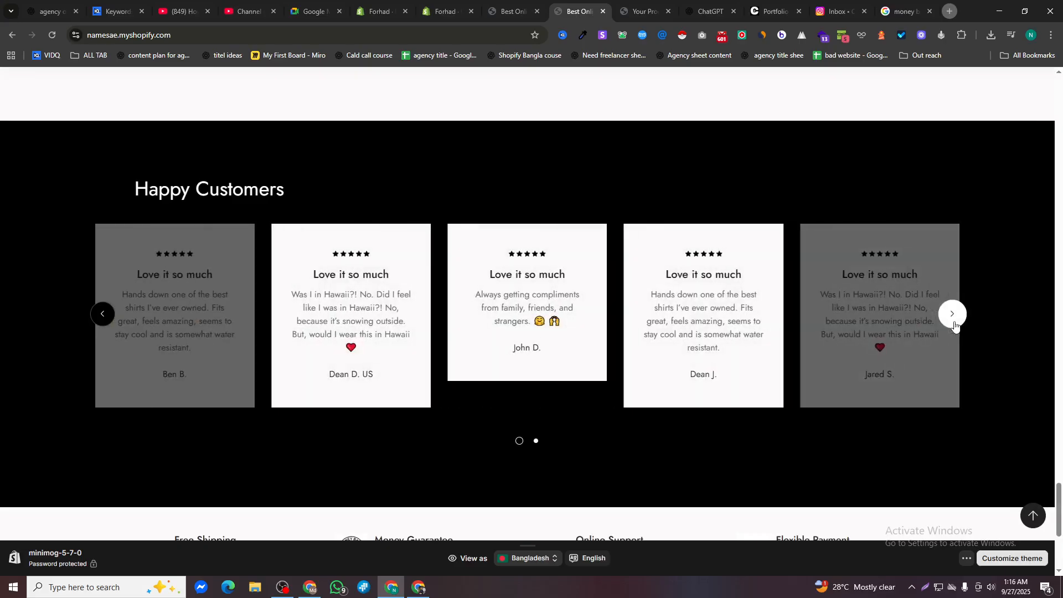
pyautogui.click(954, 321)
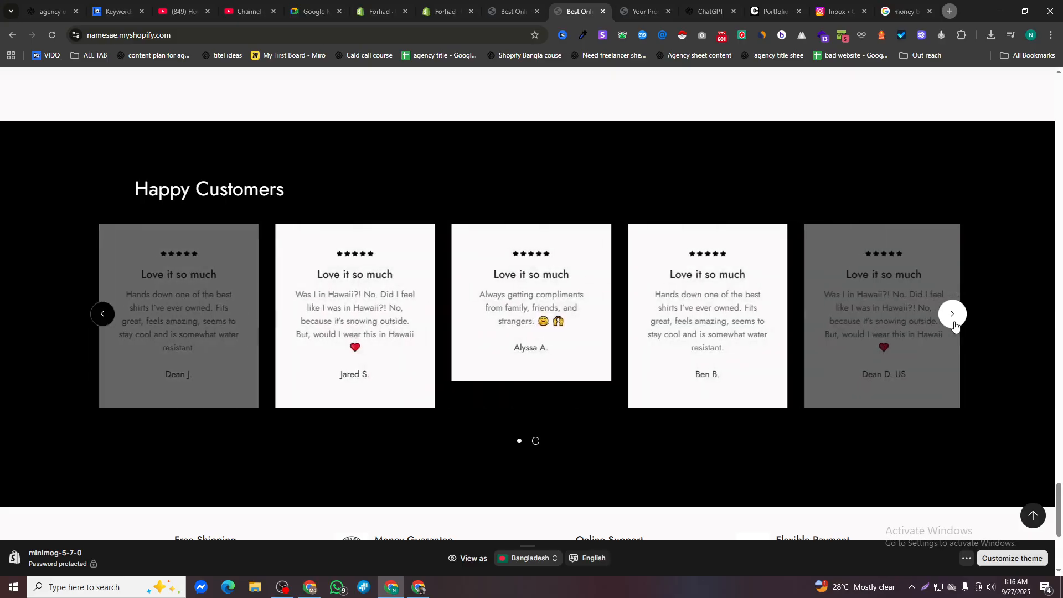
pyautogui.scroll(10, 573, 493)
pyautogui.scroll(15, 576, 487)
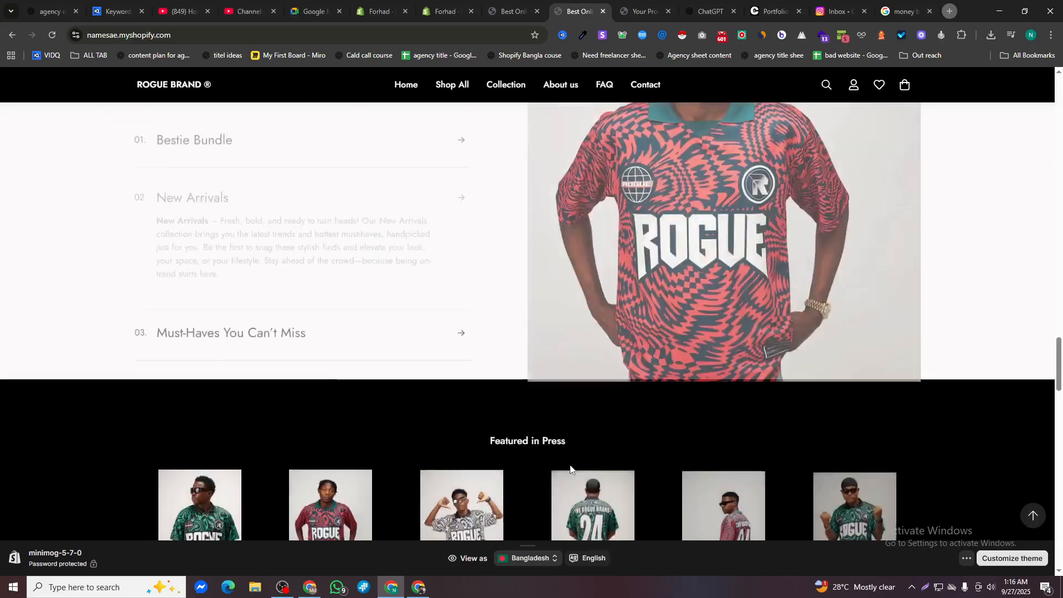
pyautogui.scroll(10, 574, 474)
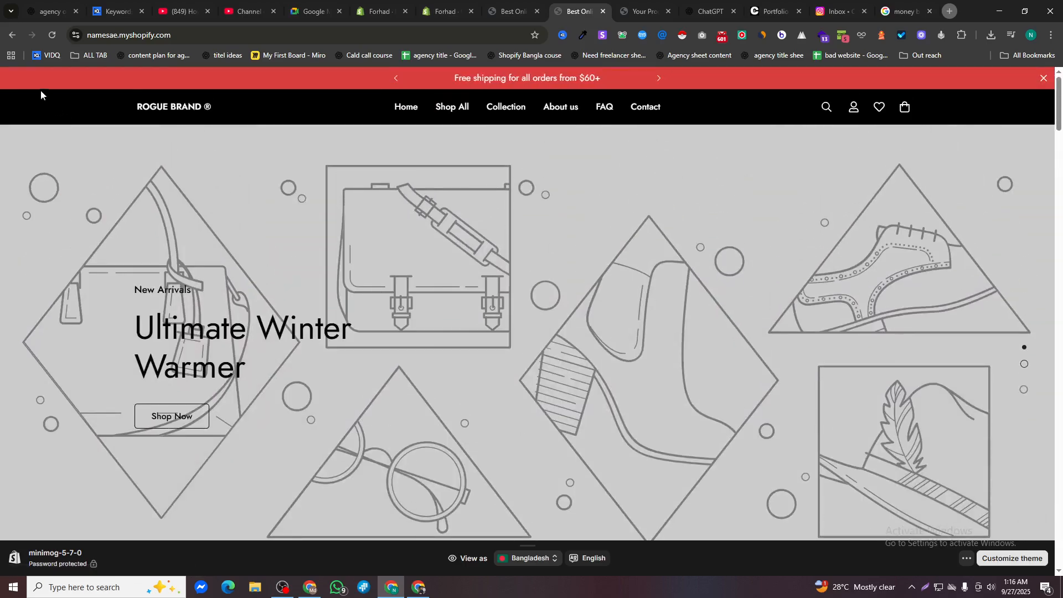
# Open the current minimog-5-7-0 theme for customizing and select the Summer Style Upgrade image slide in the home page slideshow
pyautogui.click(447, 9)
pyautogui.click(370, 8)
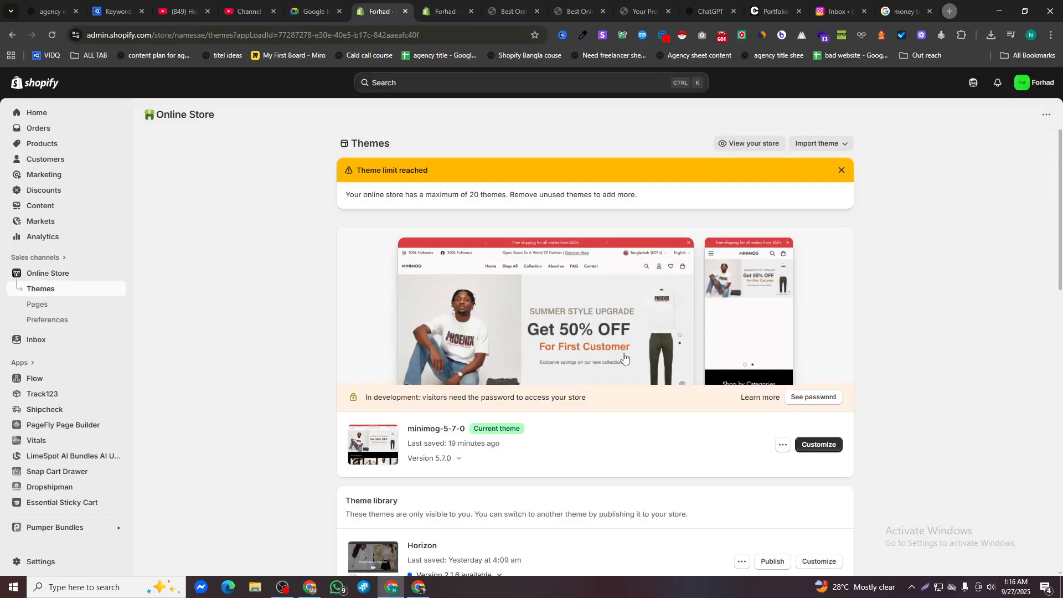
pyautogui.click(835, 446)
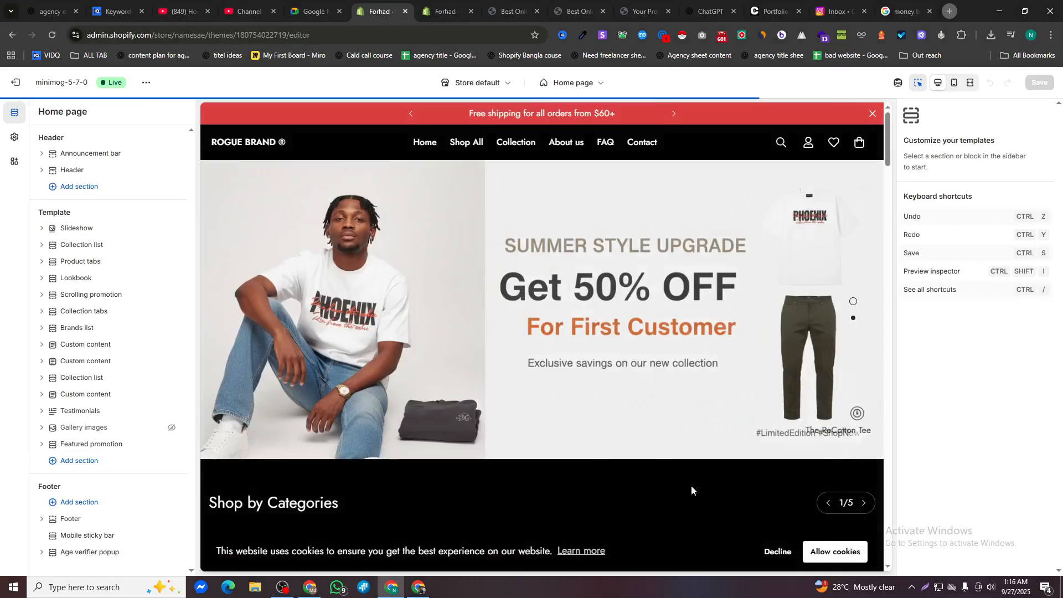
pyautogui.click(503, 286)
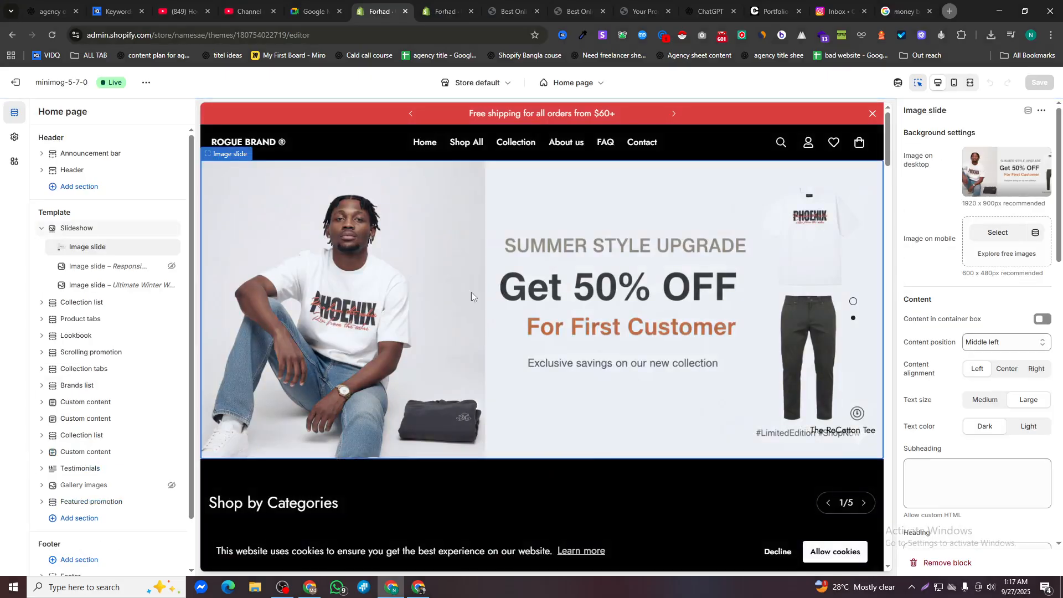
# Look through the Downloads images for a desktop background for the Ultimate Winter Warmer slide, and close the file picker without choosing one
pyautogui.click(96, 287)
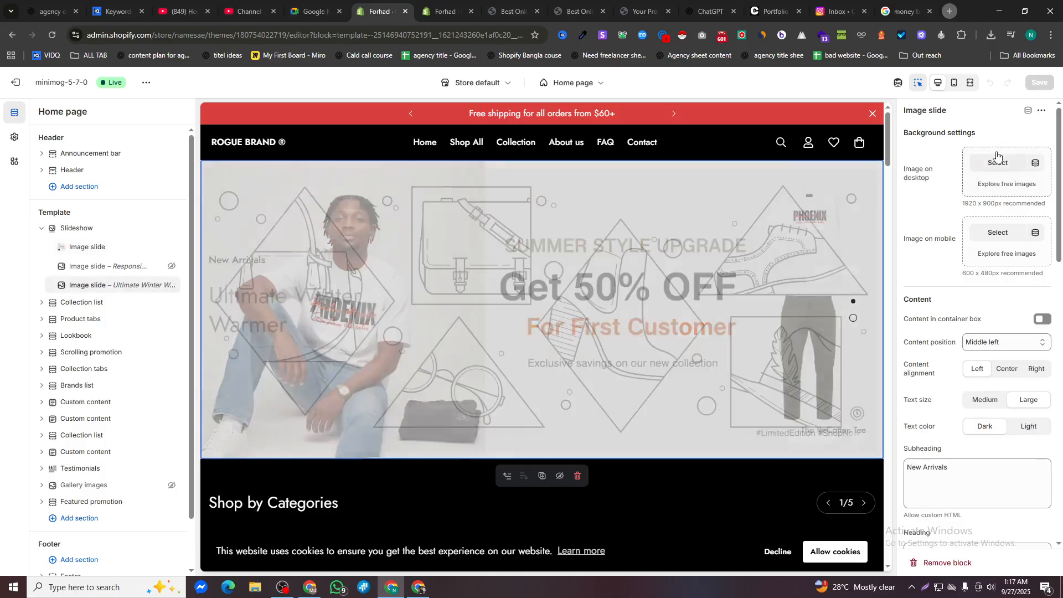
pyautogui.click(997, 162)
pyautogui.click(480, 237)
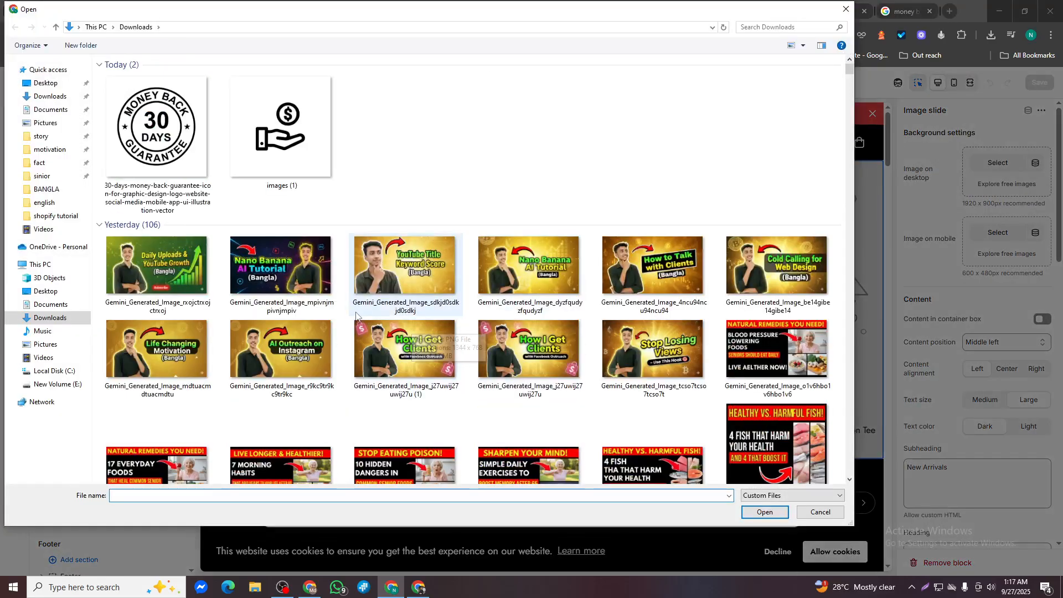
pyautogui.scroll(-10, 421, 321)
pyautogui.scroll(-15, 426, 335)
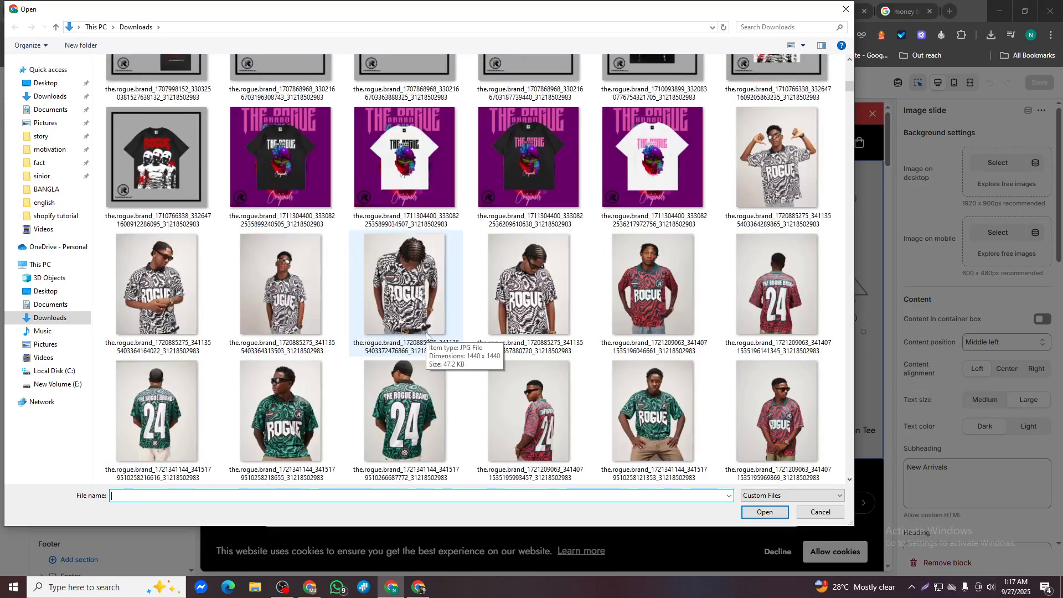
pyautogui.scroll(15, 443, 345)
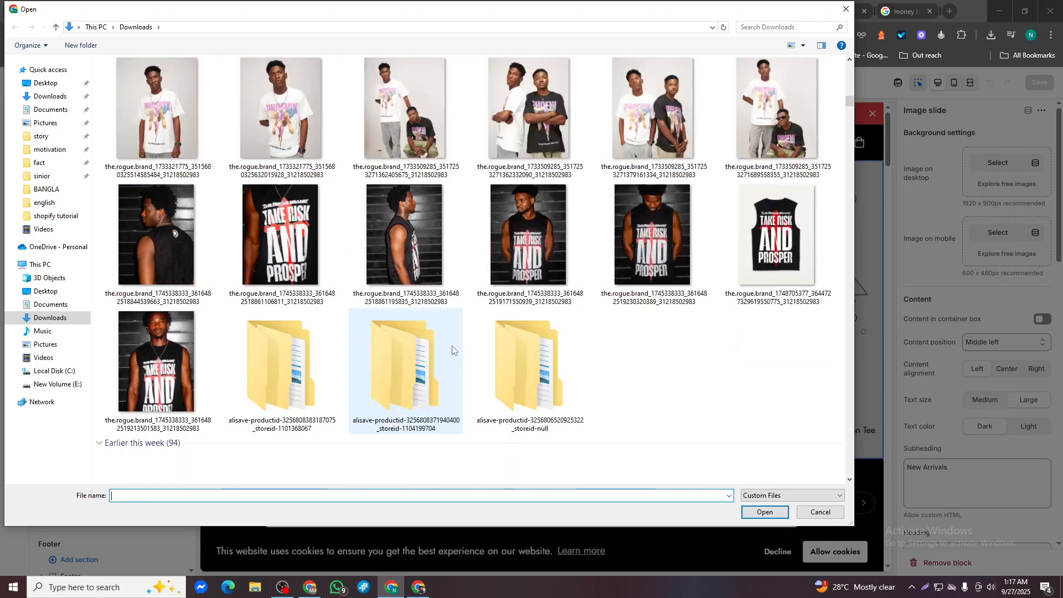
pyautogui.scroll(5, 455, 348)
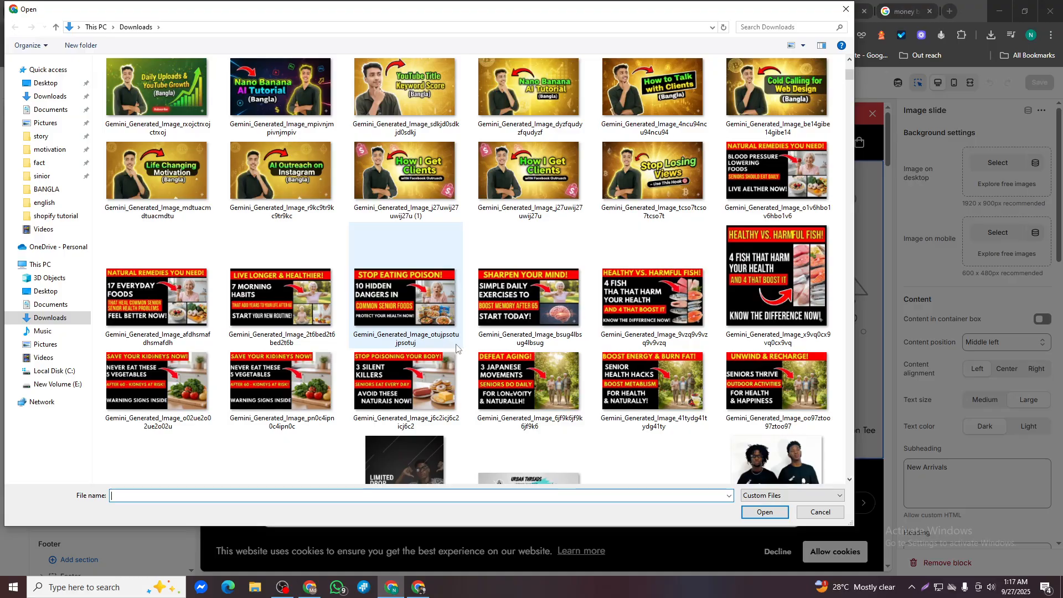
pyautogui.scroll(-3, 456, 352)
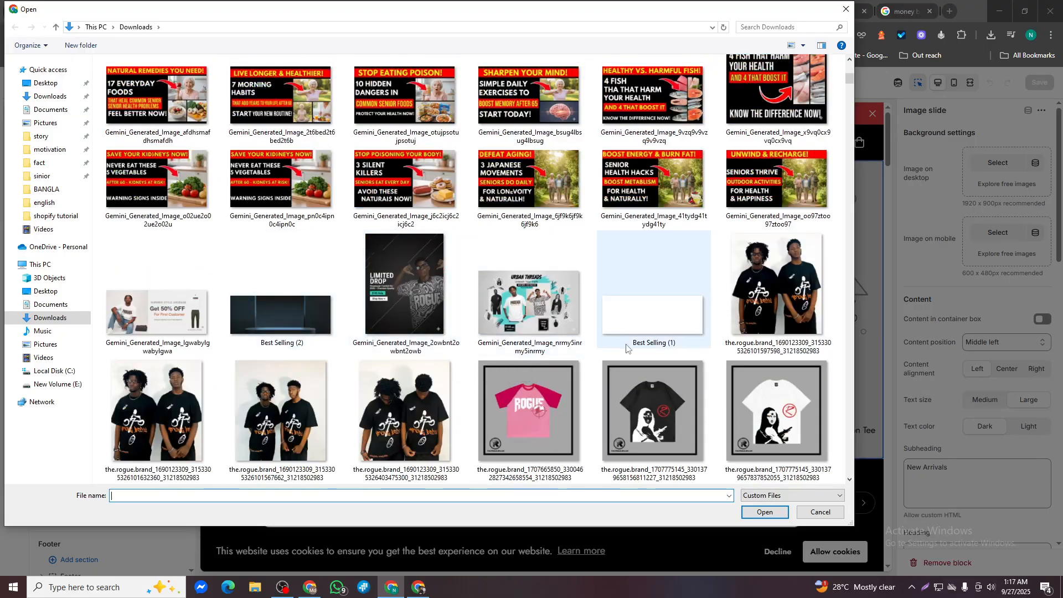
pyautogui.scroll(7, 178, 306)
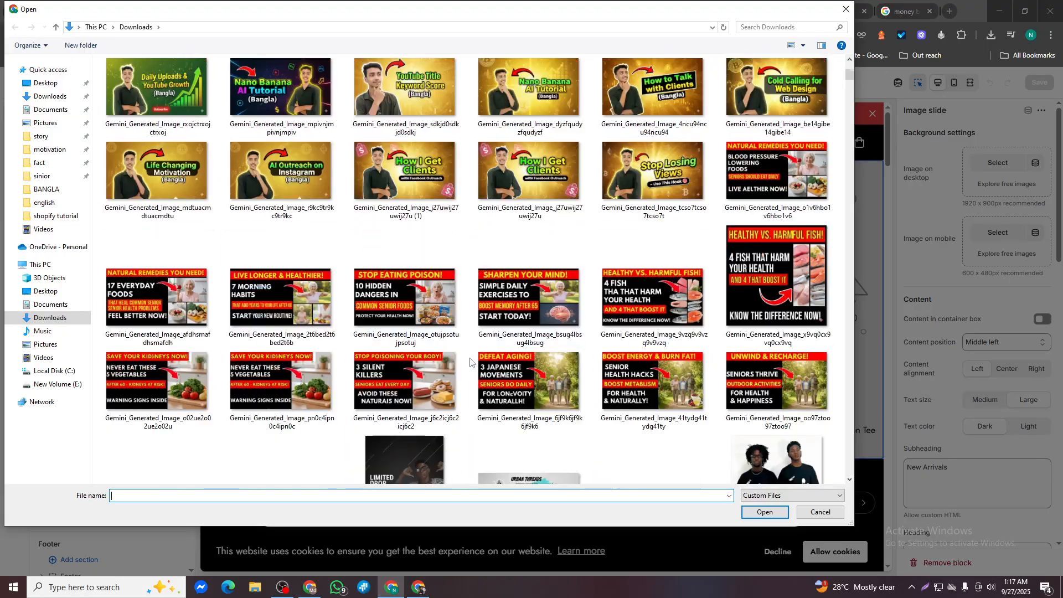
pyautogui.click(862, 12)
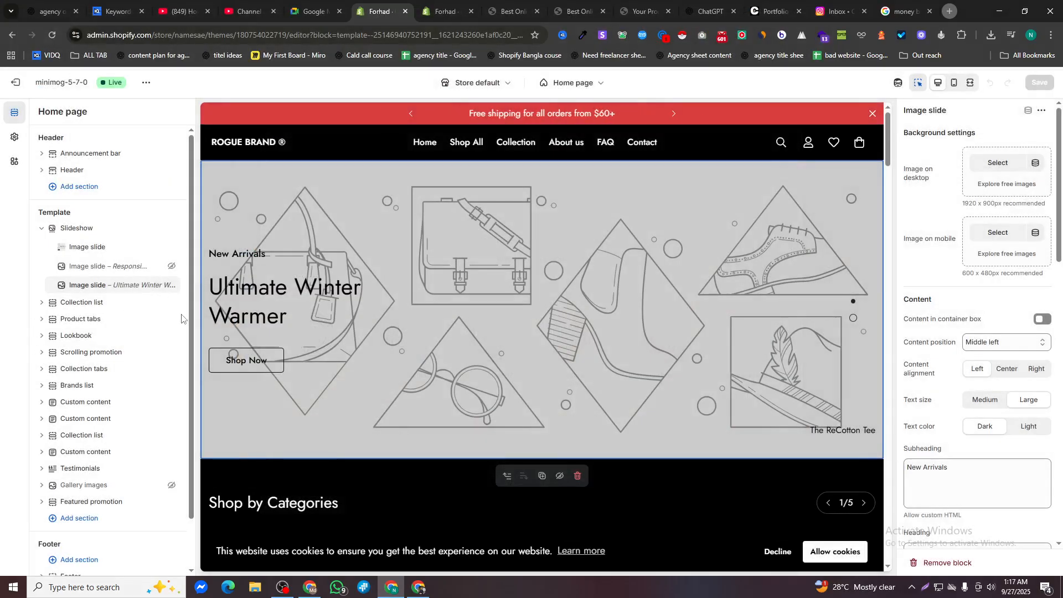
# Hide the Ultimate Winter Warmer image slide in the home page slideshow and save the theme
pyautogui.click(172, 285)
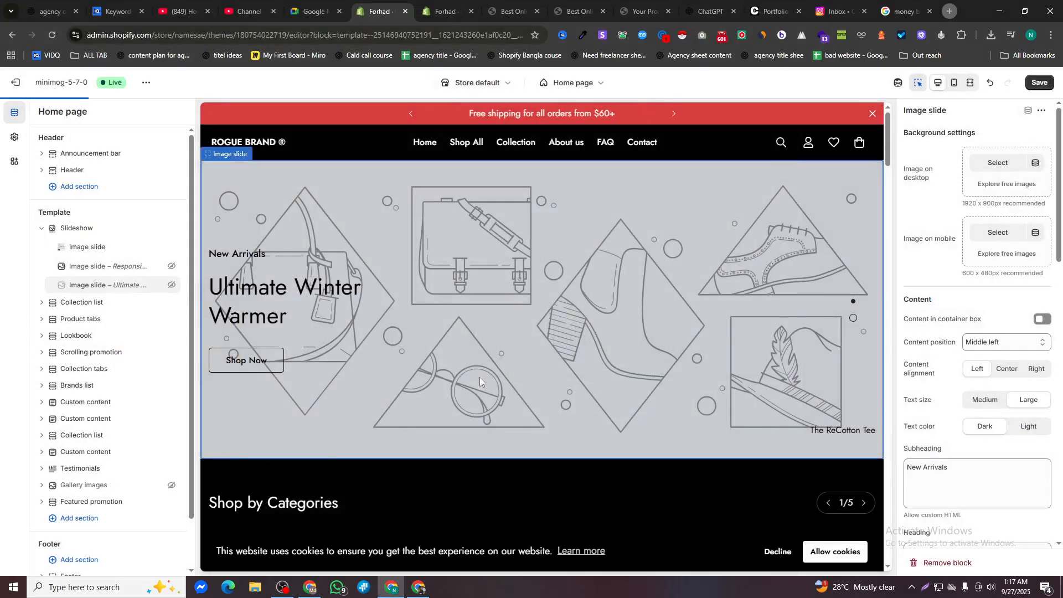
pyautogui.click(1040, 83)
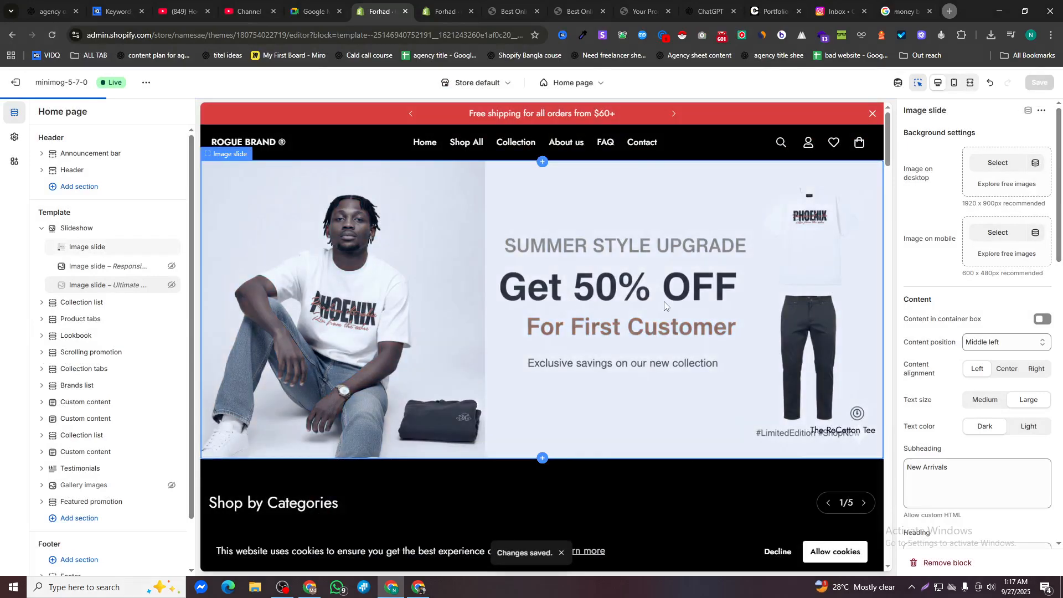
# Review the home page preview from the slideshow down to the Mix & Match before-and-after section
pyautogui.scroll(-1, 572, 356)
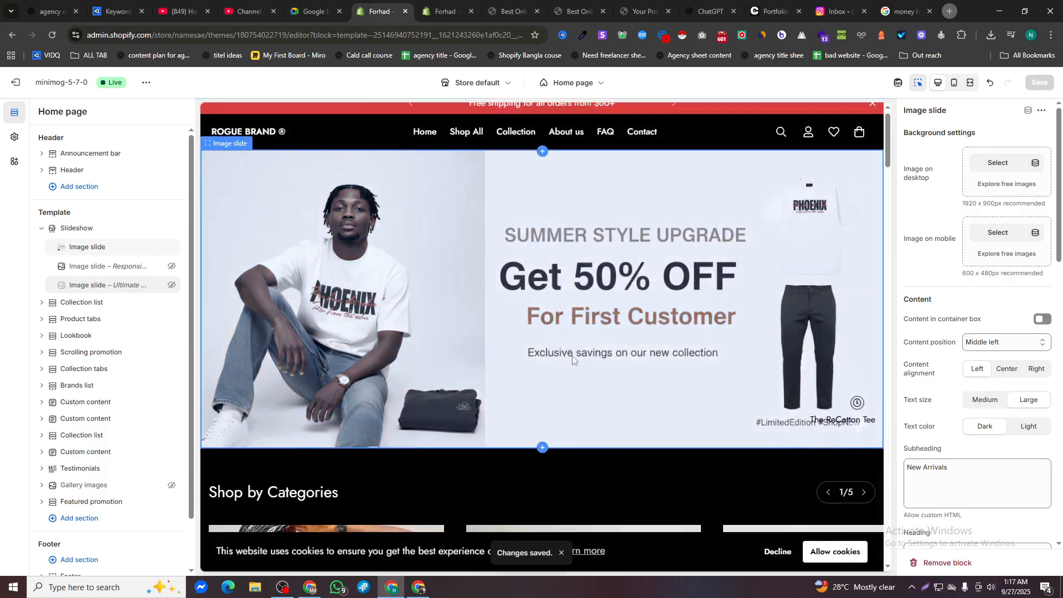
pyautogui.scroll(-15, 573, 356)
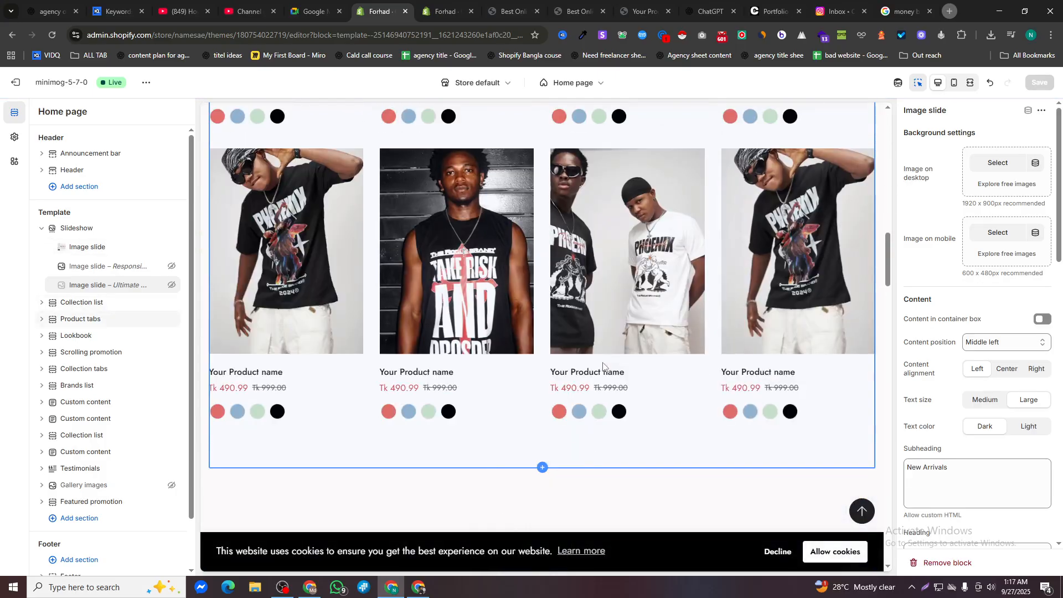
pyautogui.scroll(-12, 603, 366)
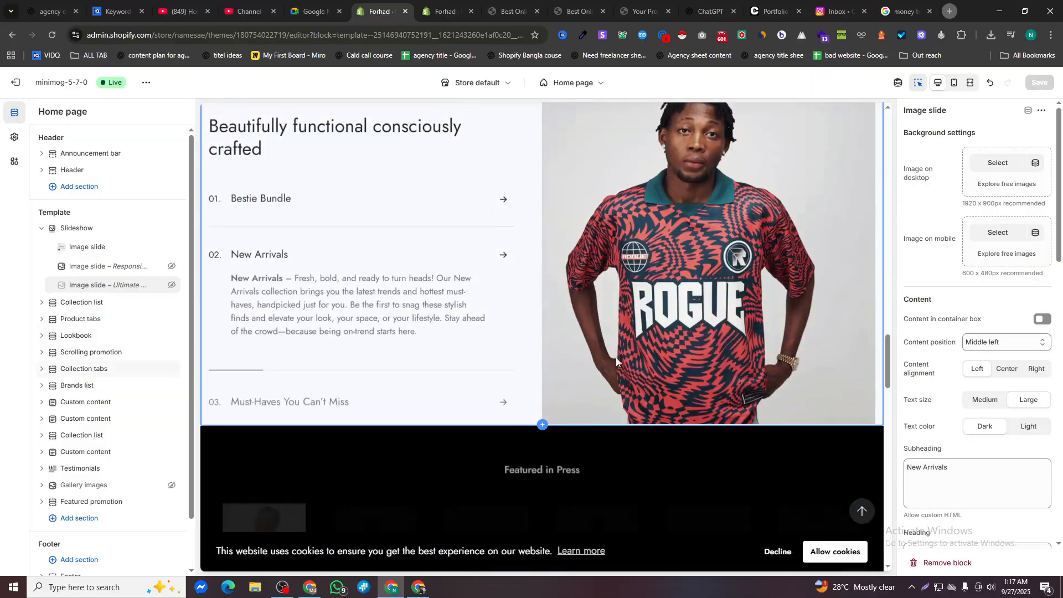
pyautogui.scroll(-12, 616, 361)
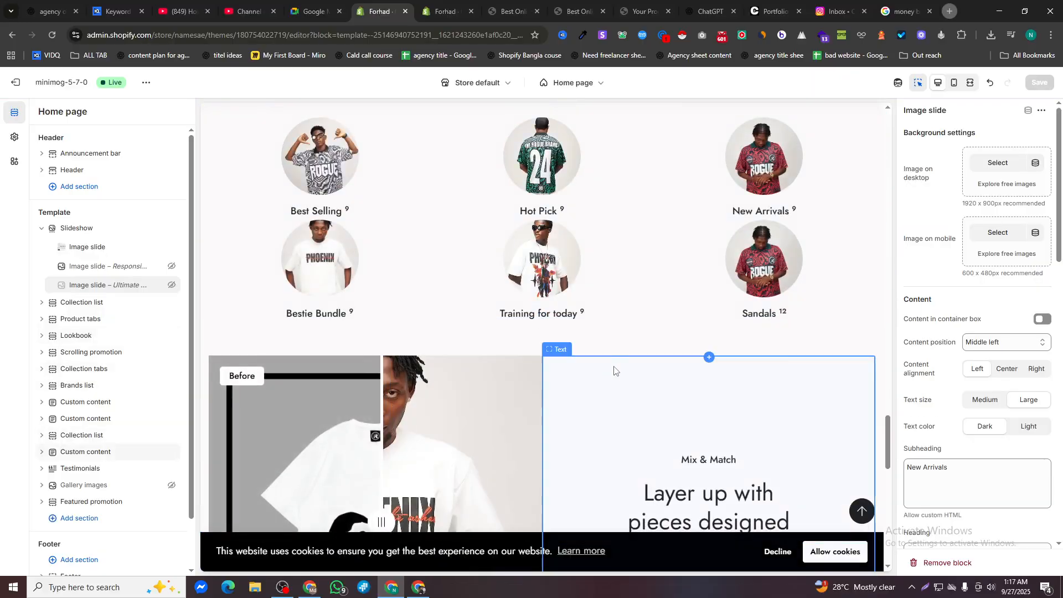
pyautogui.scroll(-3, 623, 381)
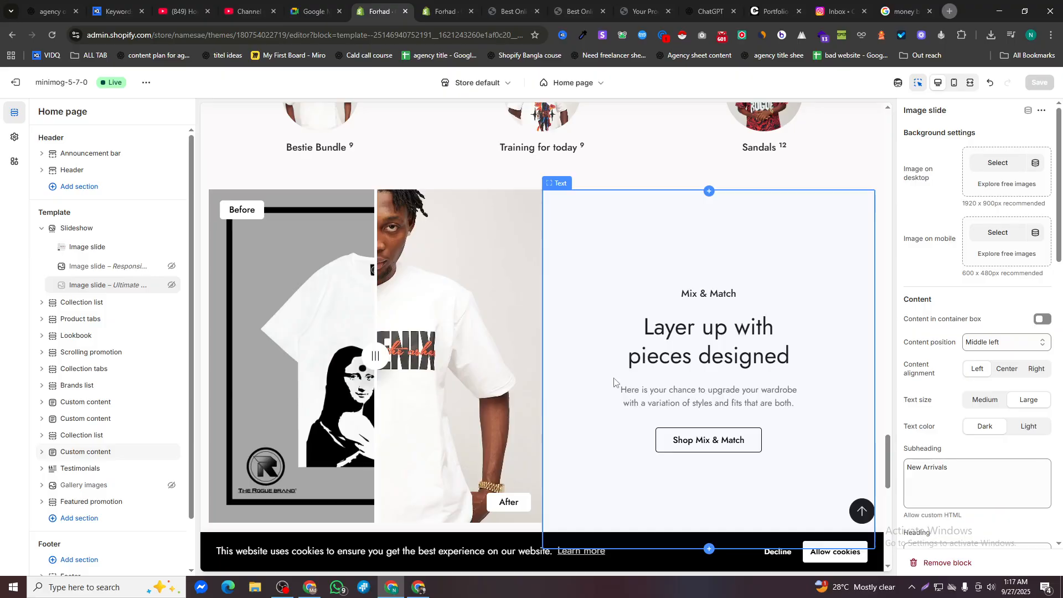